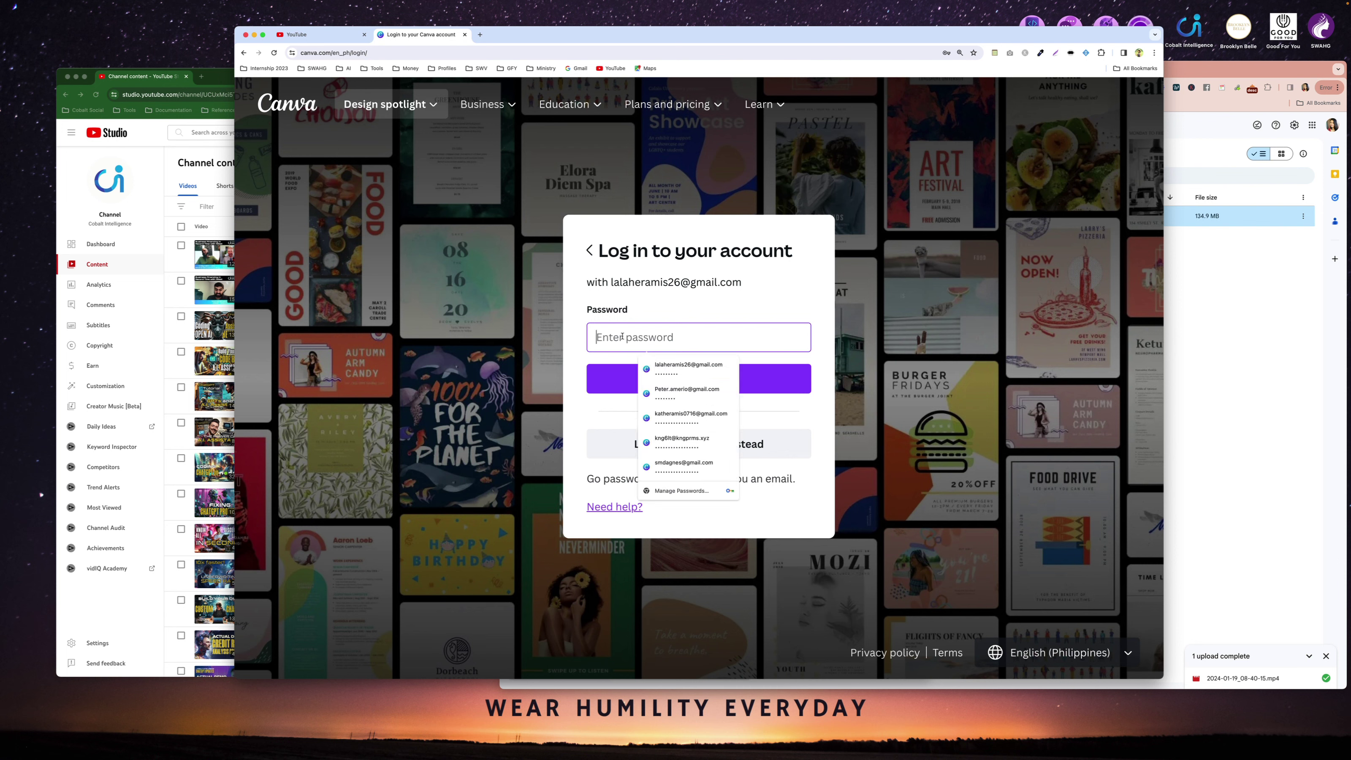
Enter the account password and log in to Canva.
type("•")
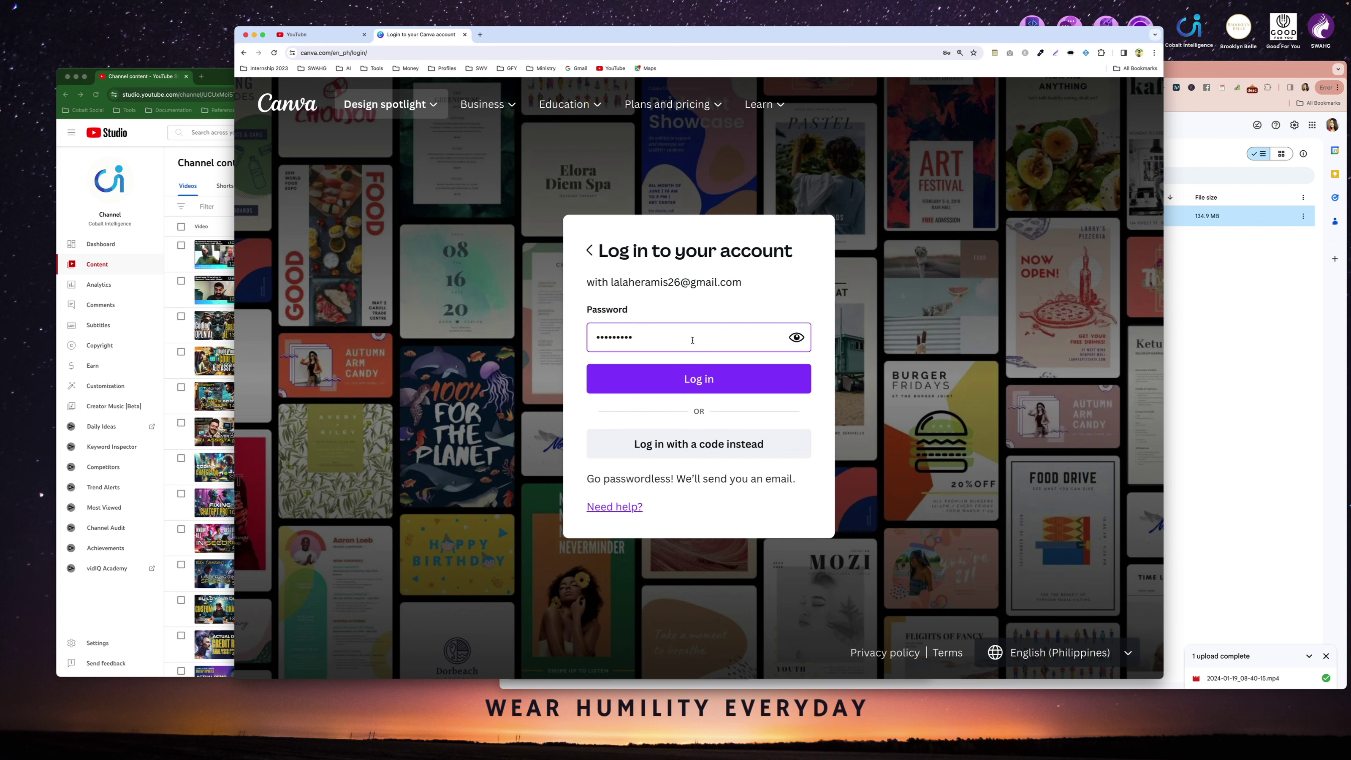
left_click(797, 337)
left_click(719, 387)
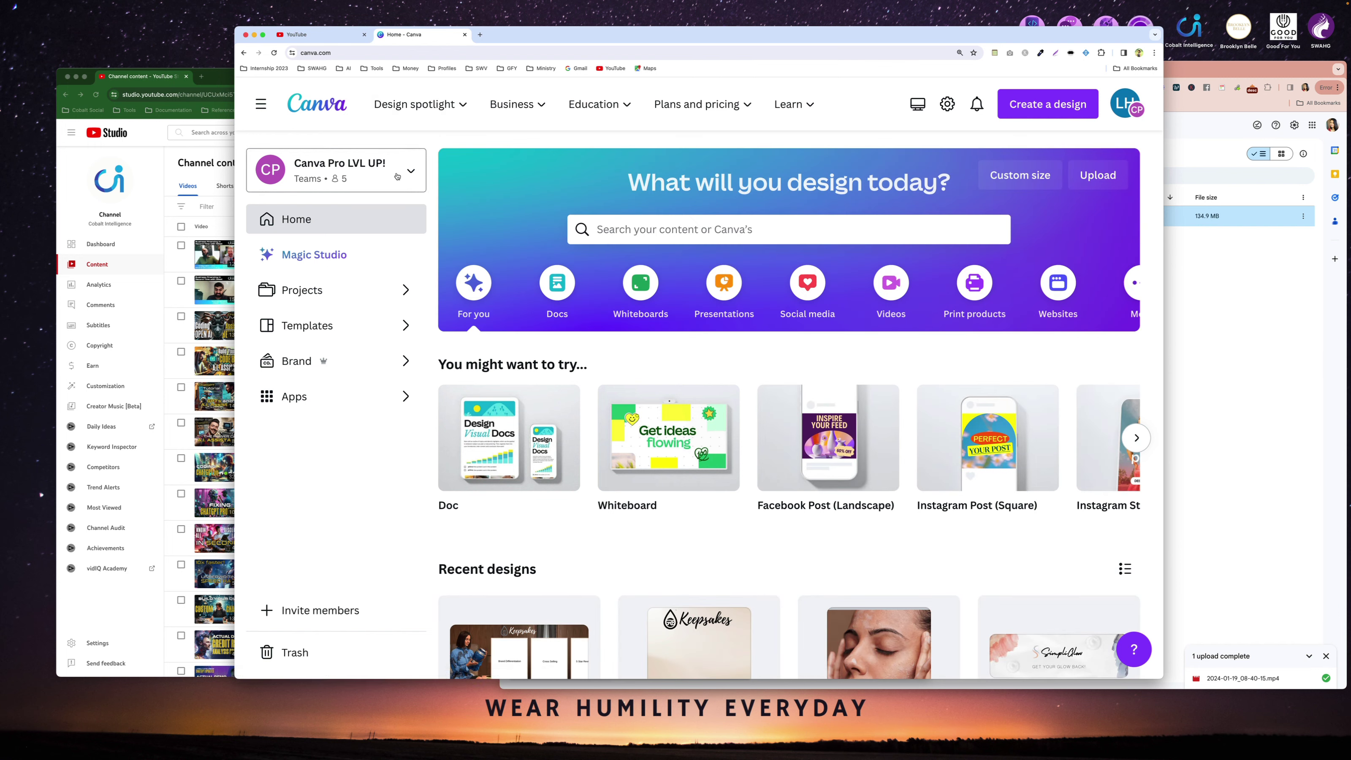
Switch to the personal free team and back to the Canva Pro LVL UP! team.
left_click(397, 176)
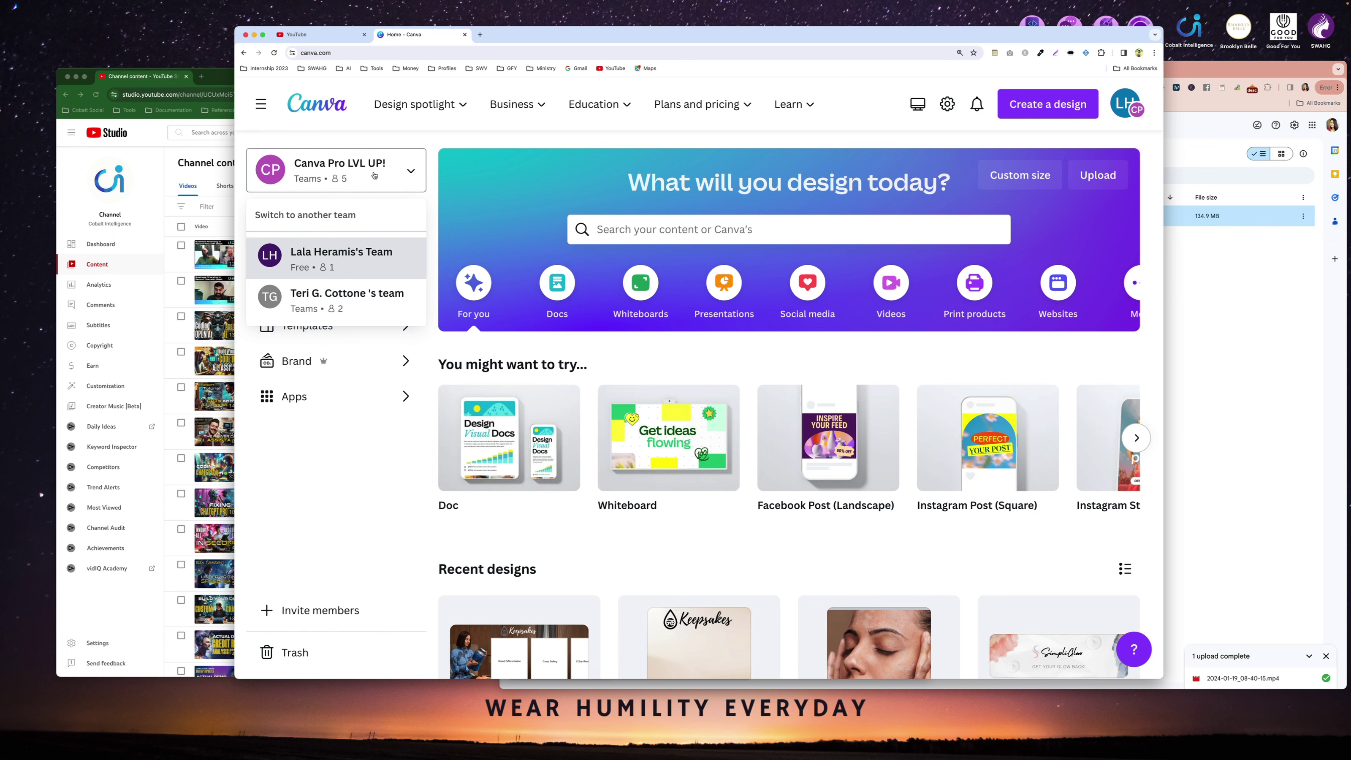
left_click(345, 265)
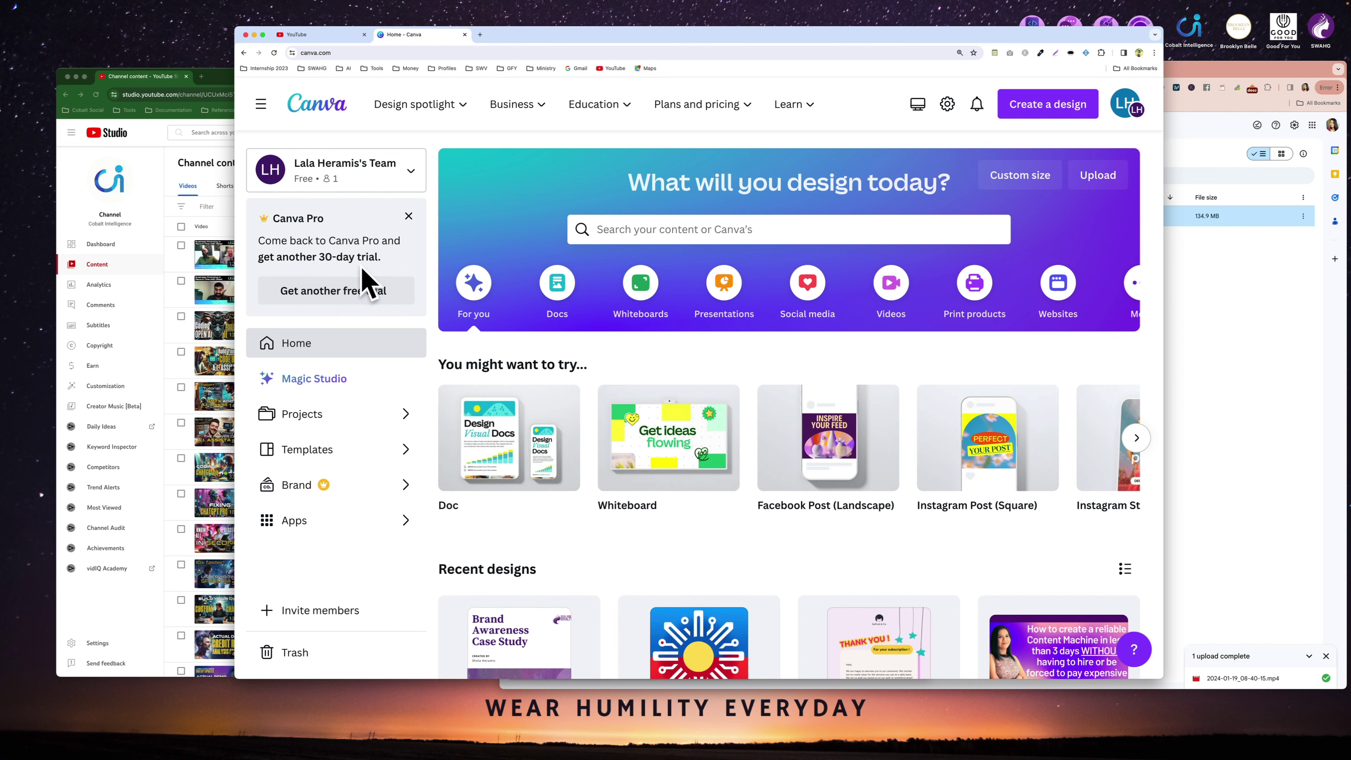
left_click(351, 174)
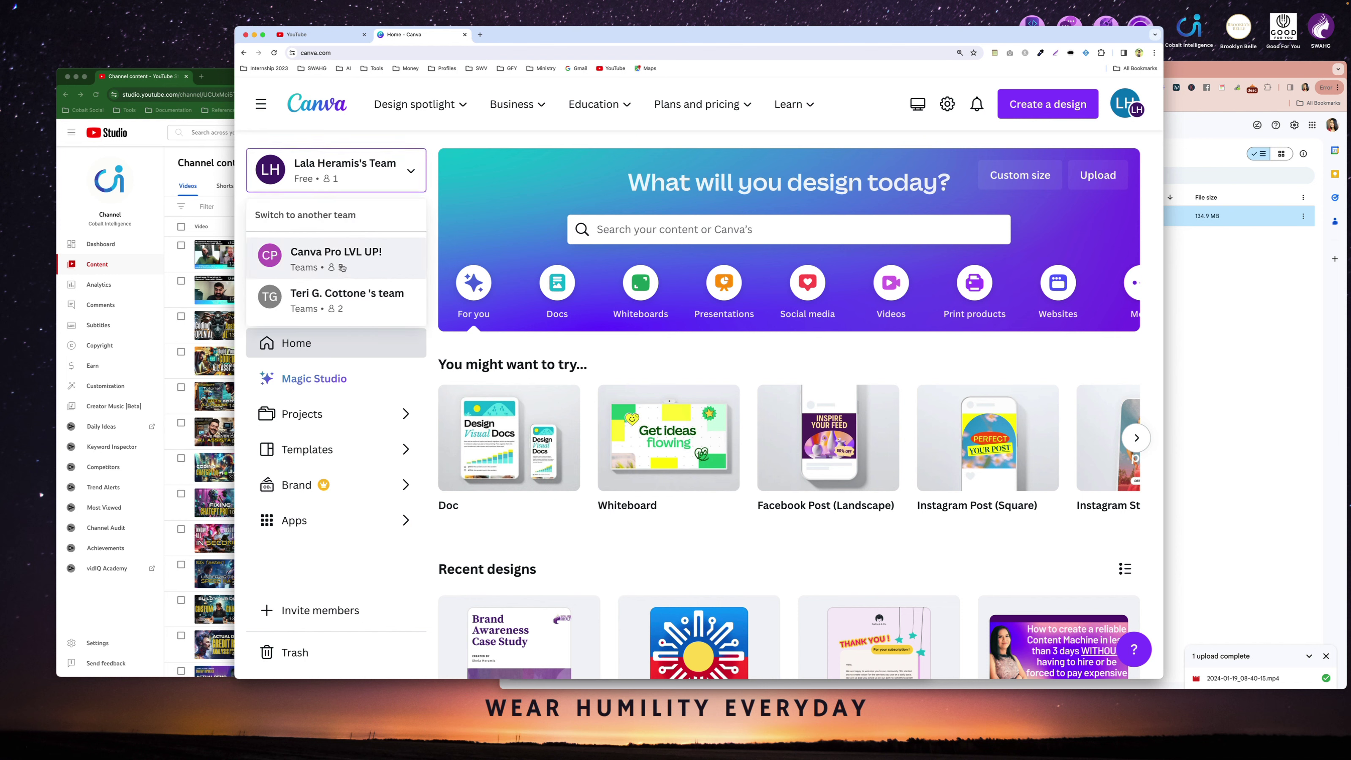
left_click(342, 265)
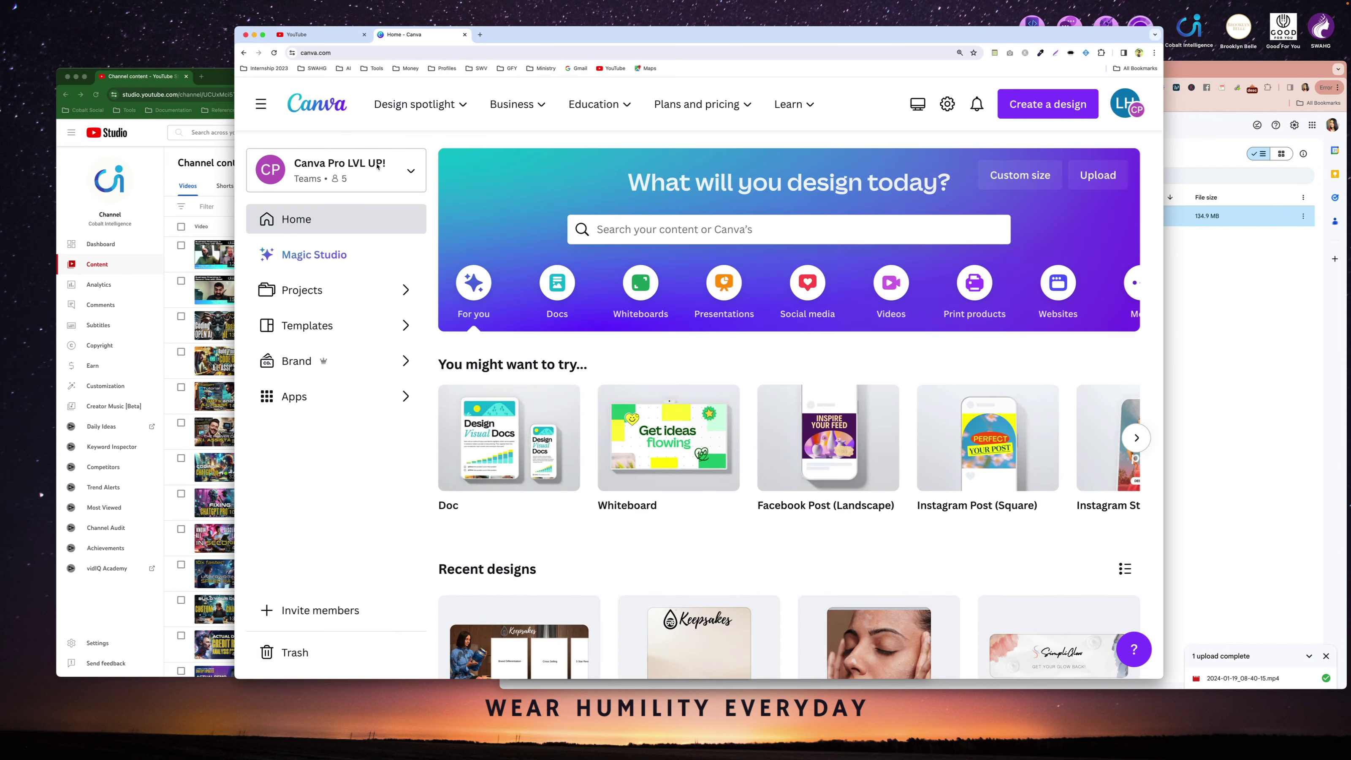
Switch to the two-member team, look over its home page, and return to the Canva Pro LVL UP! team.
left_click(354, 171)
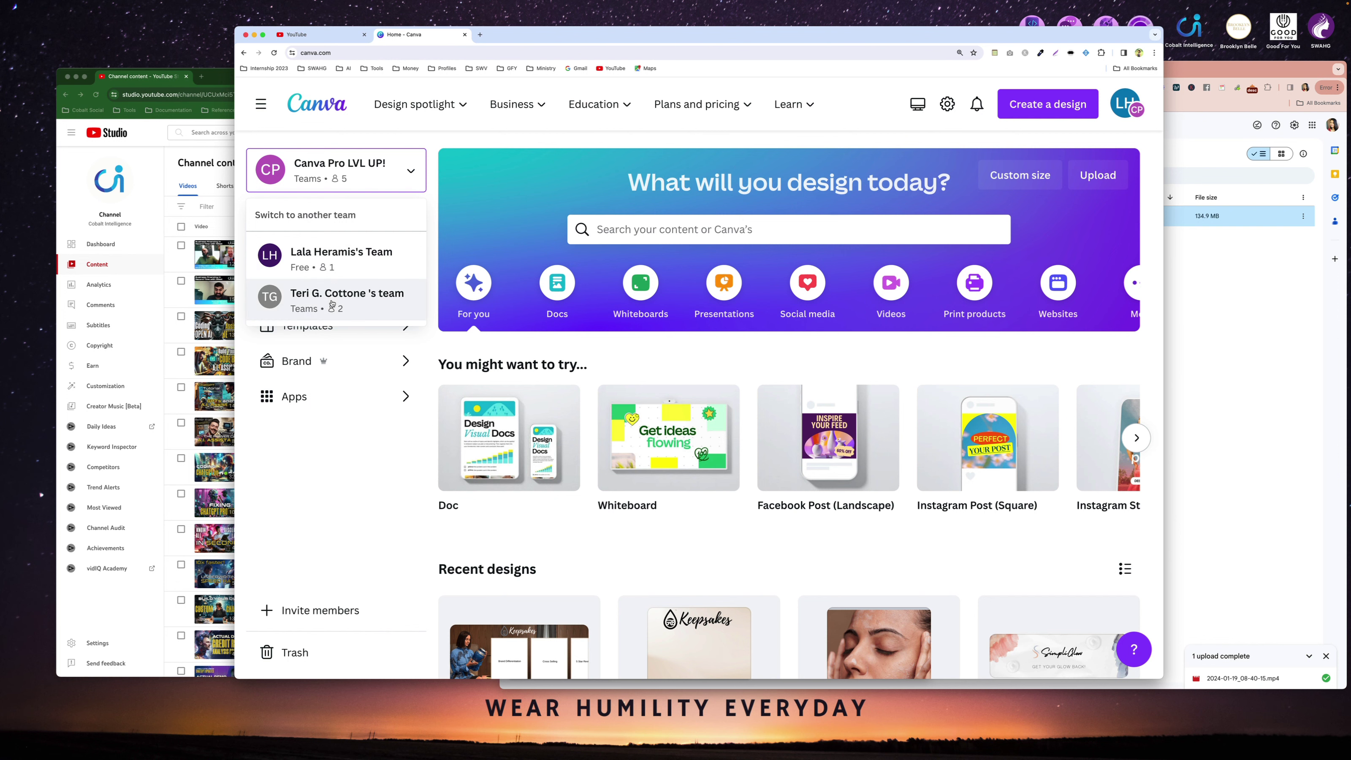
left_click(331, 305)
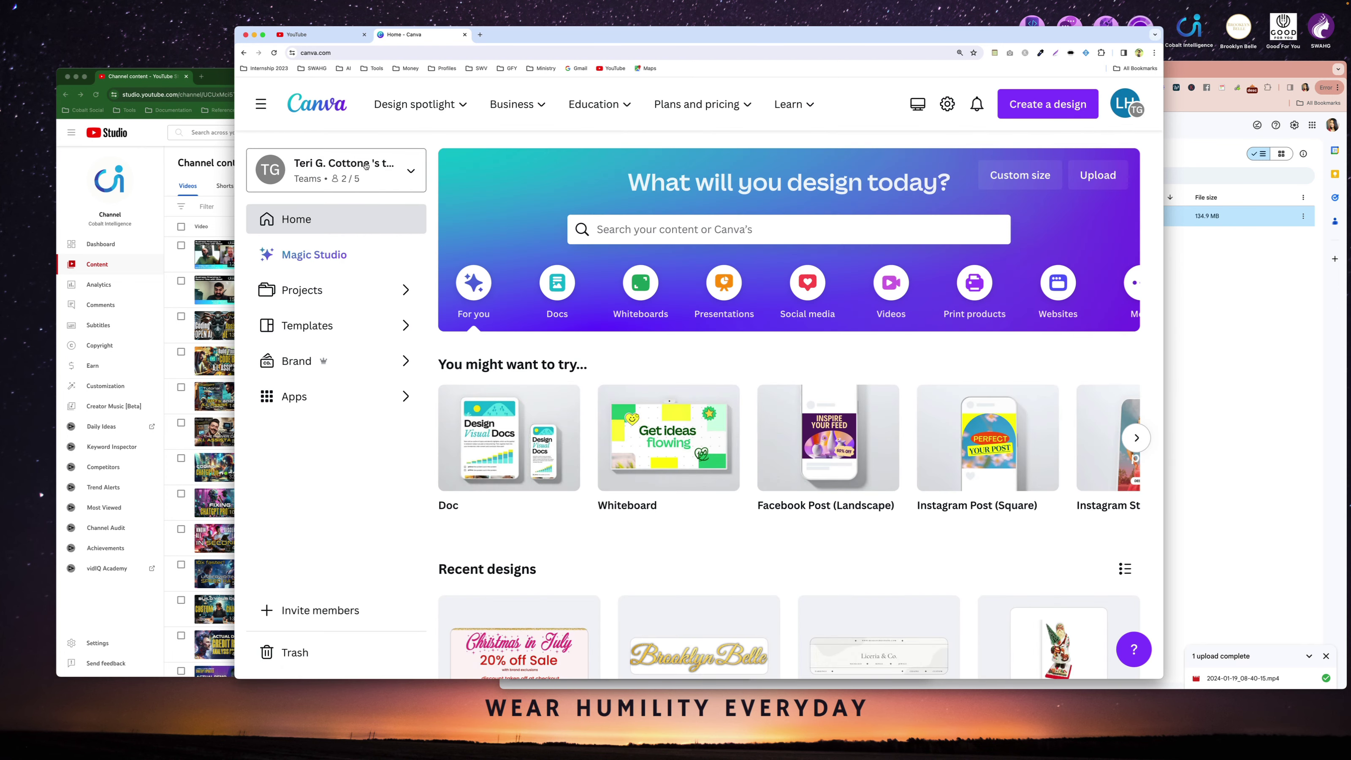
scroll(366, 166, "down", 5)
scroll(362, 167, "up", 5)
left_click(361, 168)
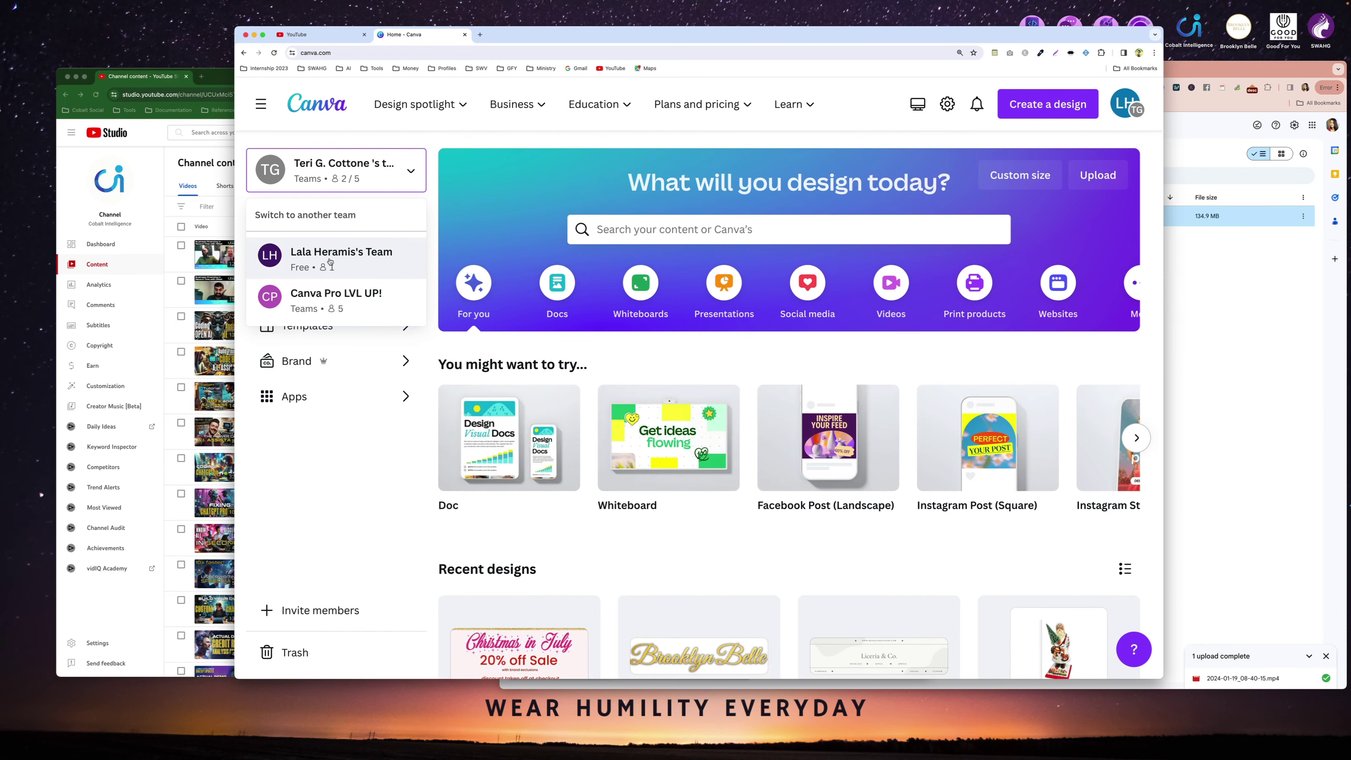
left_click(339, 298)
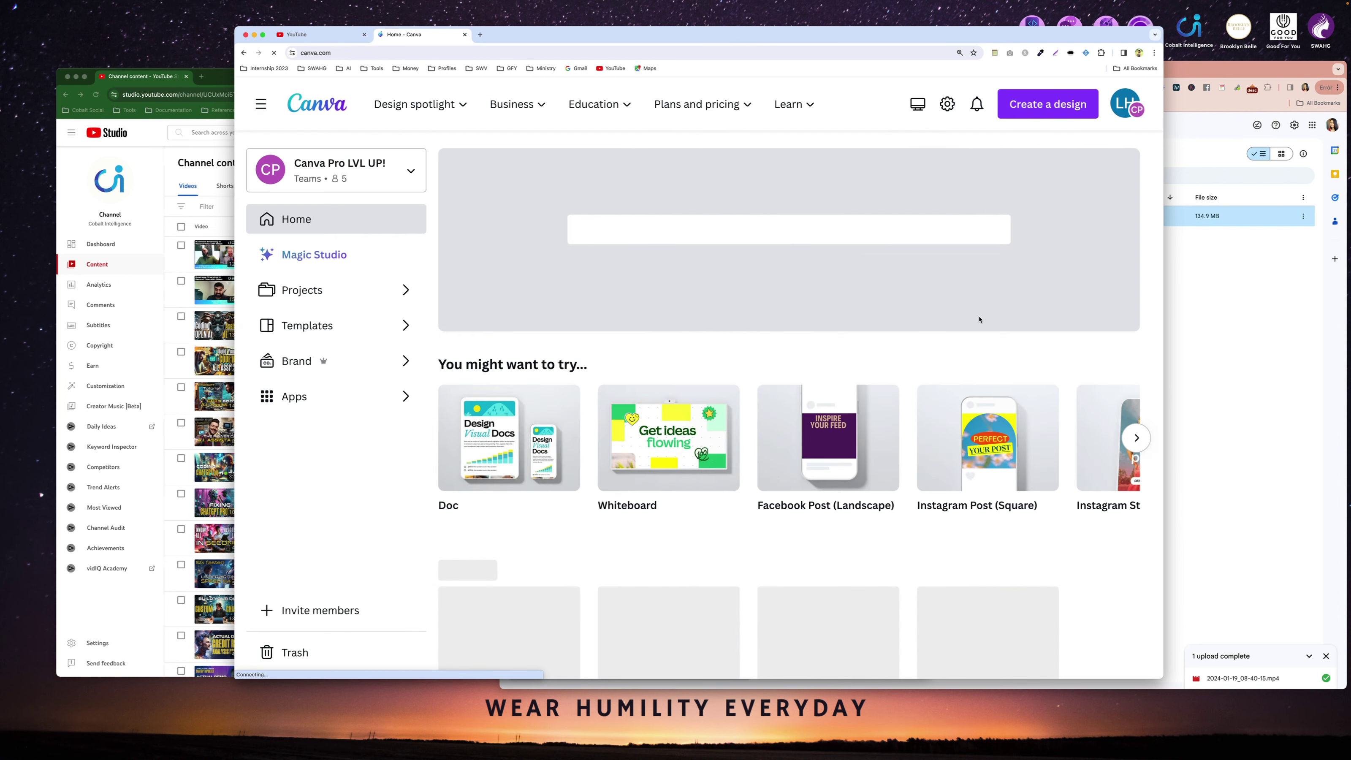
scroll(980, 319, "down", 2)
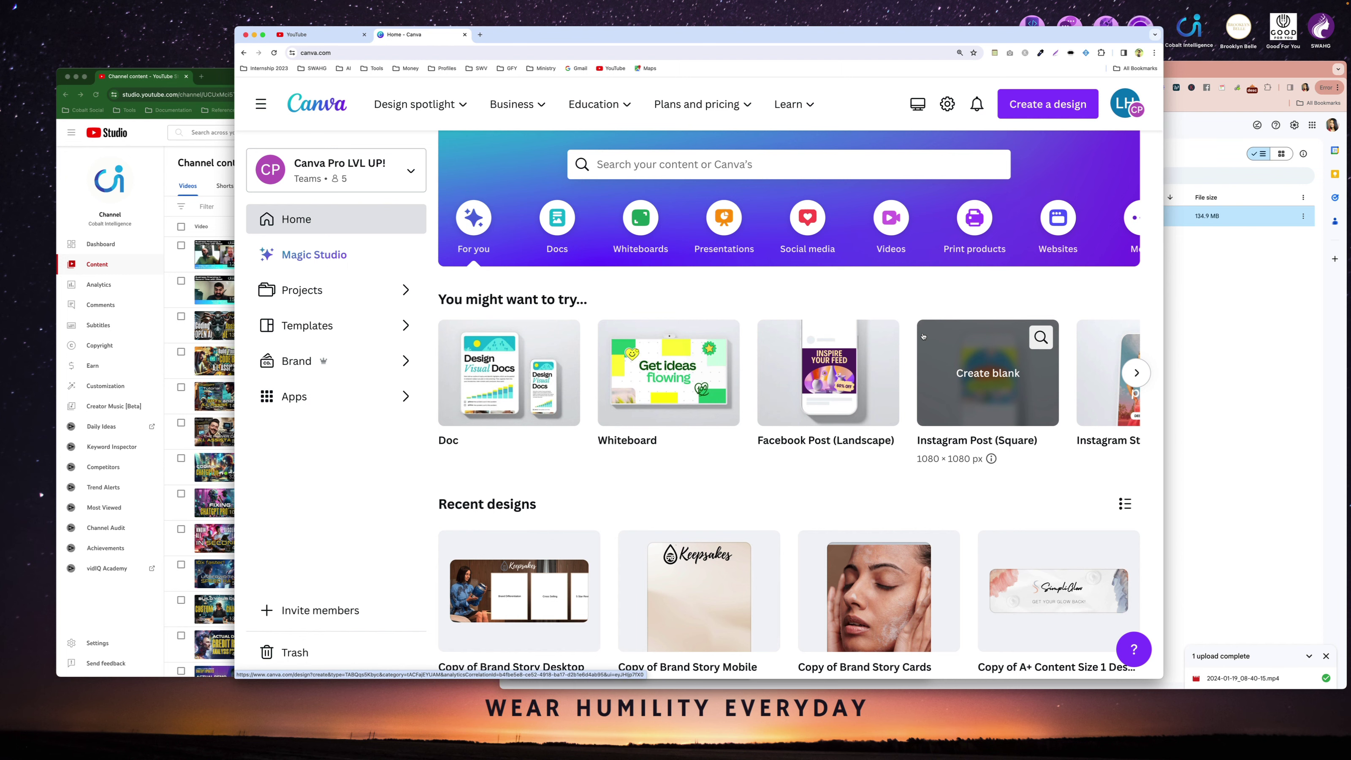
scroll(913, 293, "down", 1)
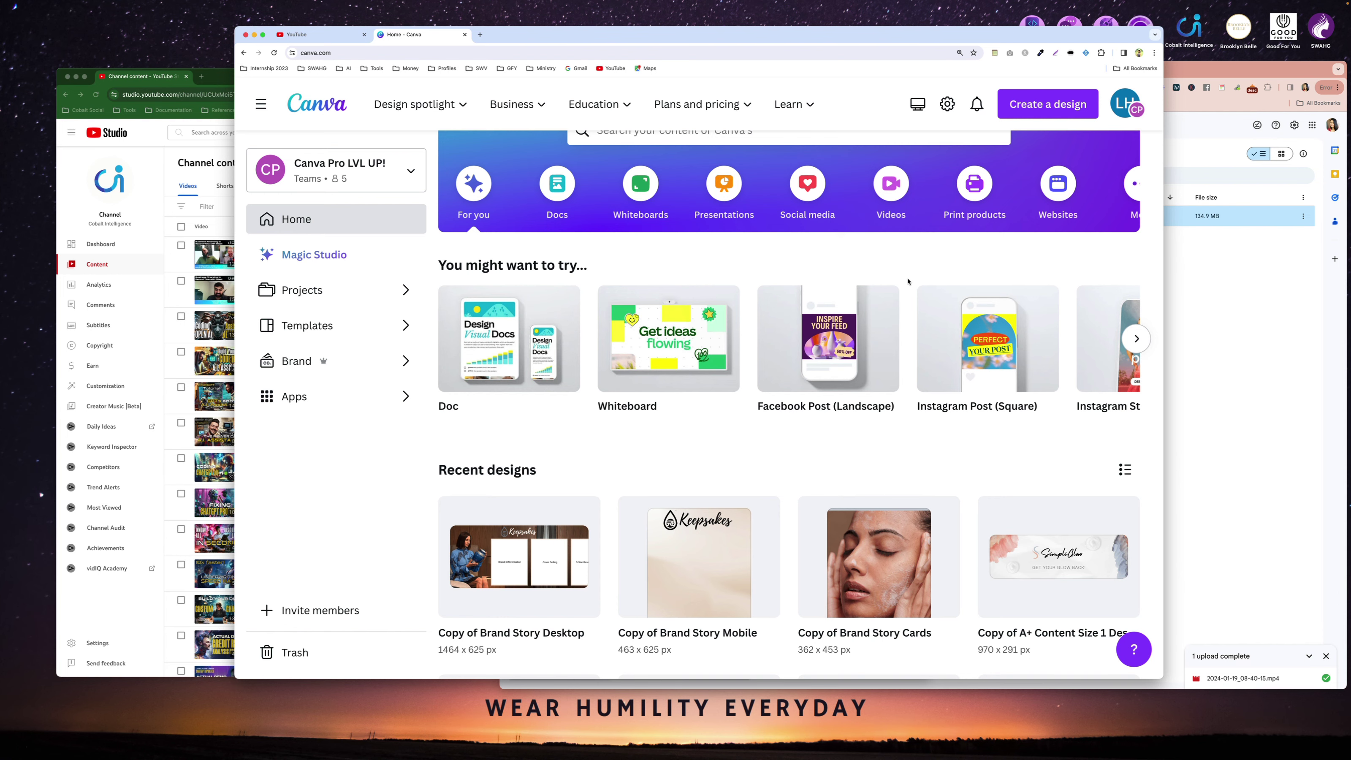
left_click(1209, 69)
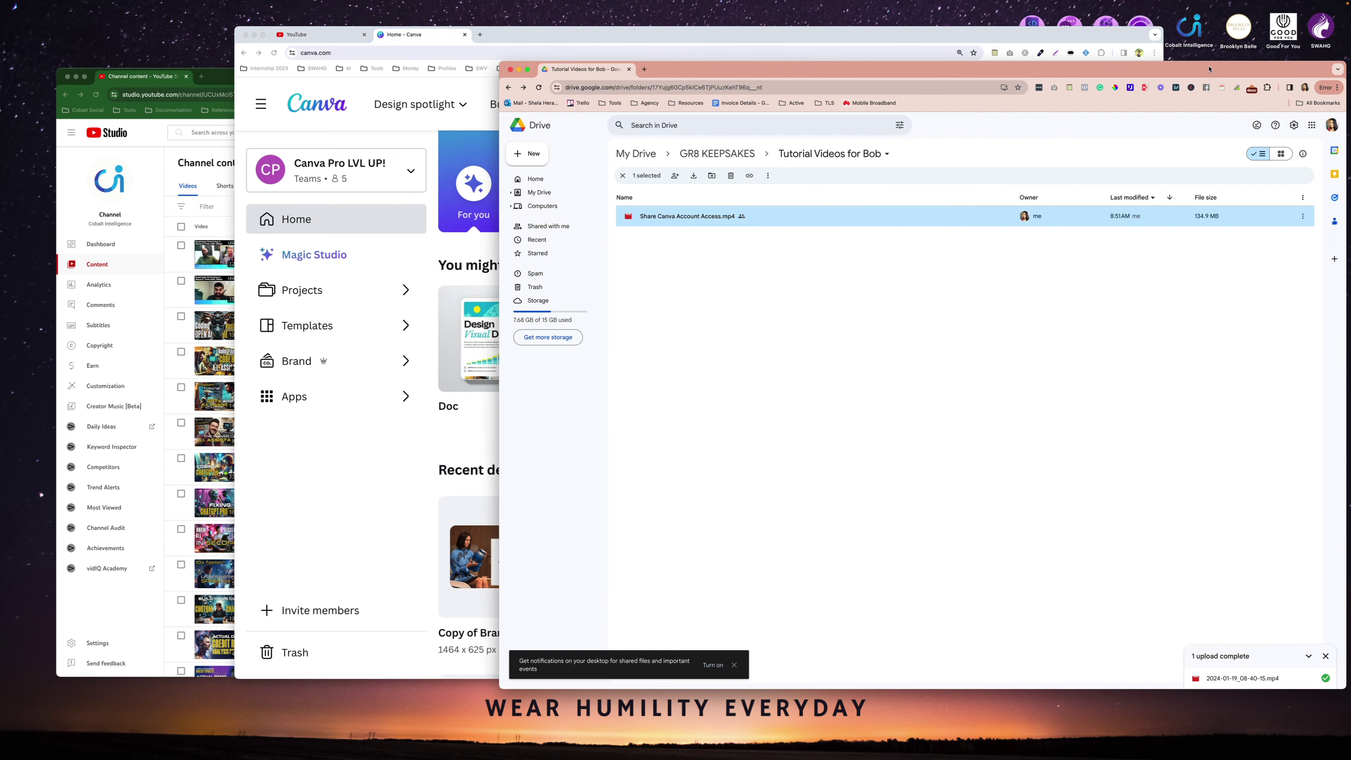
left_click(482, 57)
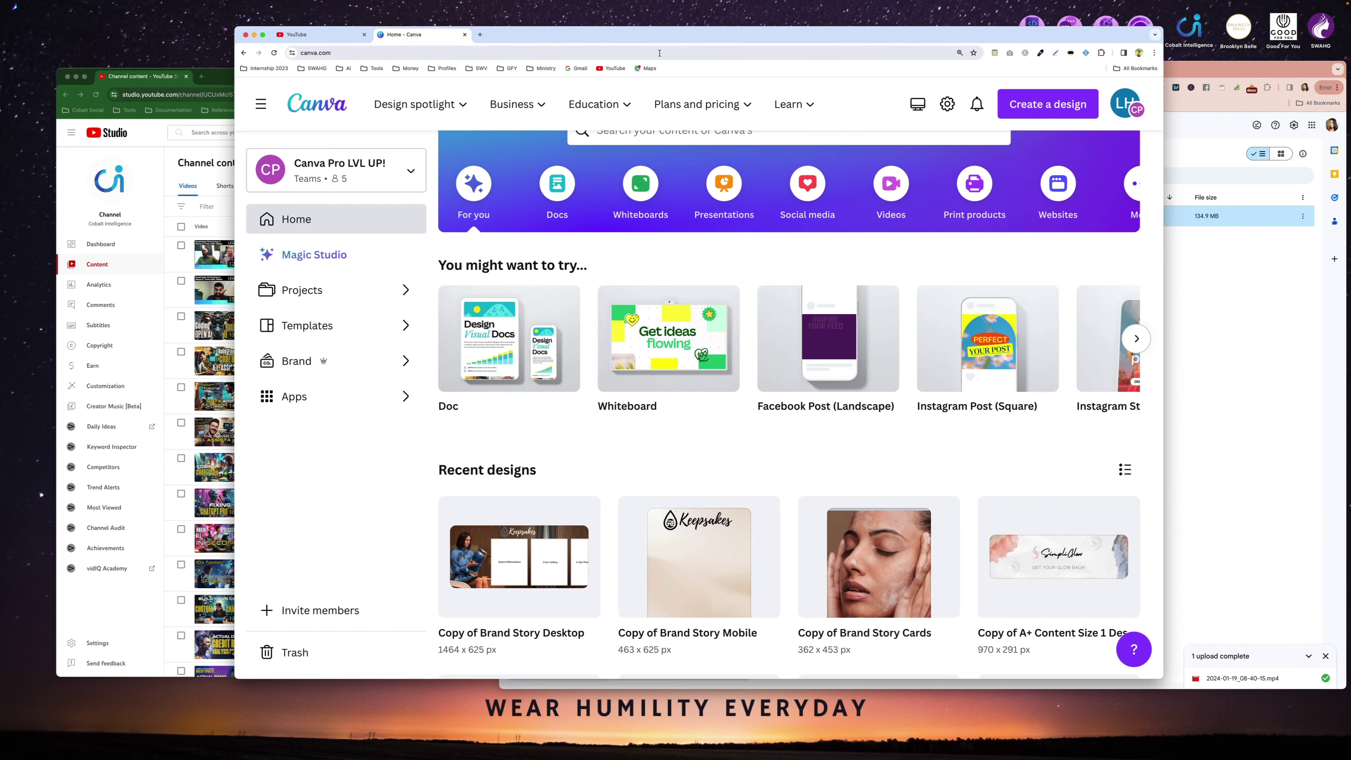
Look up "asin" in a new browser tab and open the KEYWORD ASIN ANALYSIS spreadsheet.
left_click(480, 35)
type("key")
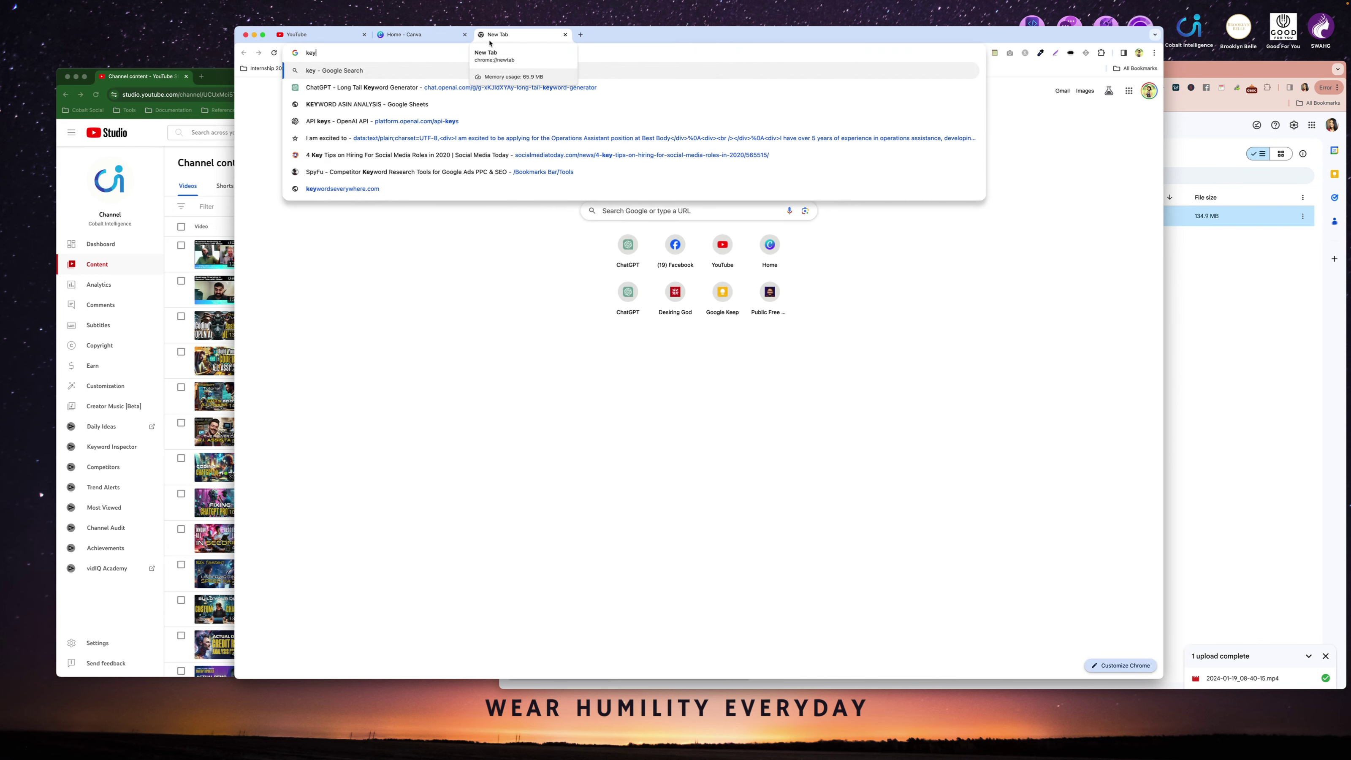
key("BackSpace")
key("BackSpace")
key("BackSpace")
type("asin")
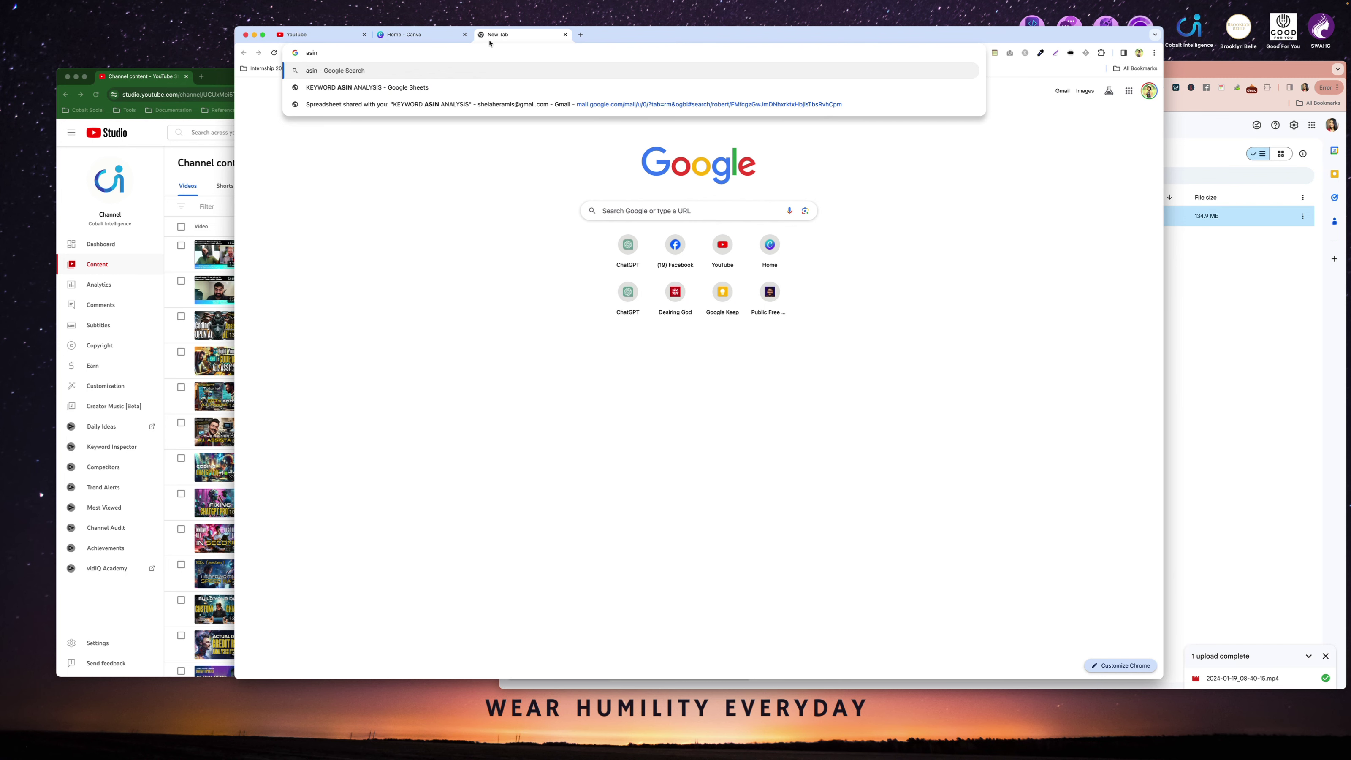
left_click(416, 87)
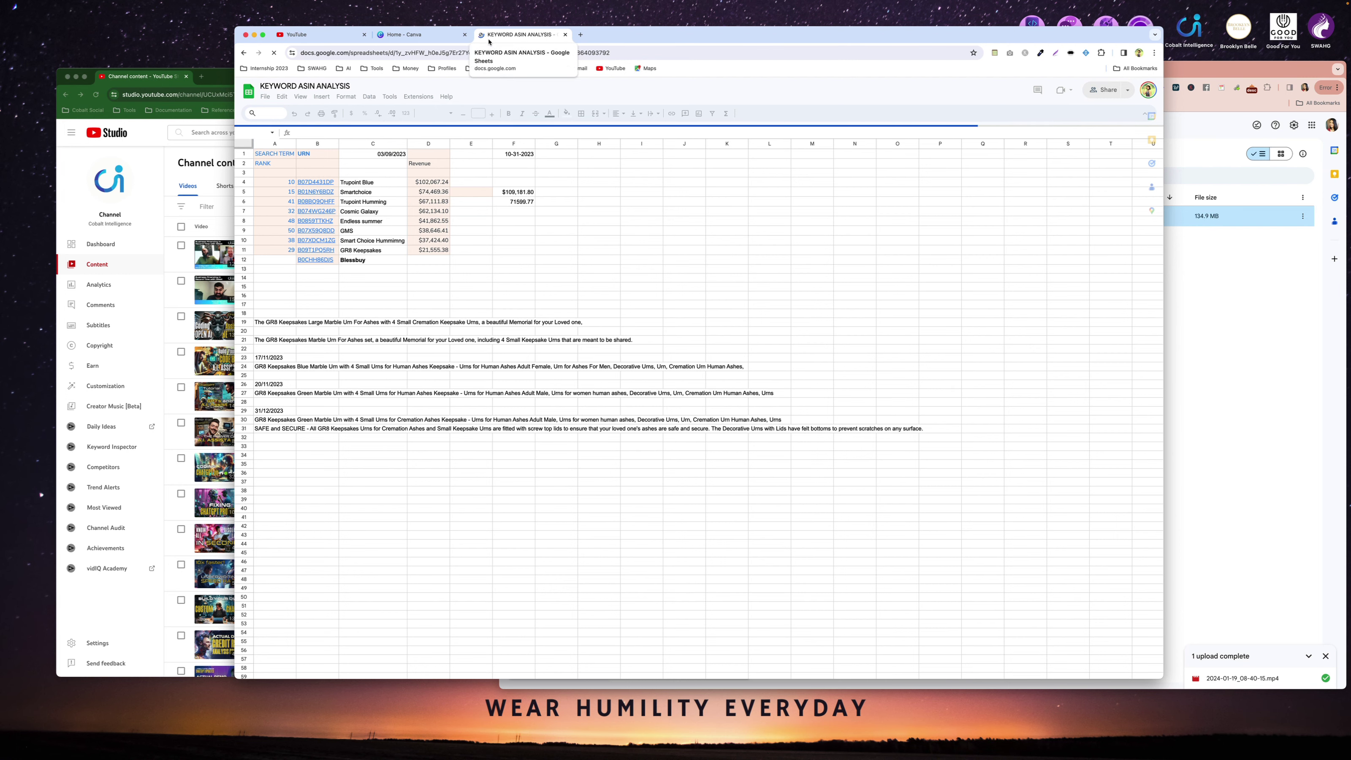
Open the Amazon listing linked to the GR8 Keepsakes entry in the ASIN LIST sheet.
left_click(411, 35)
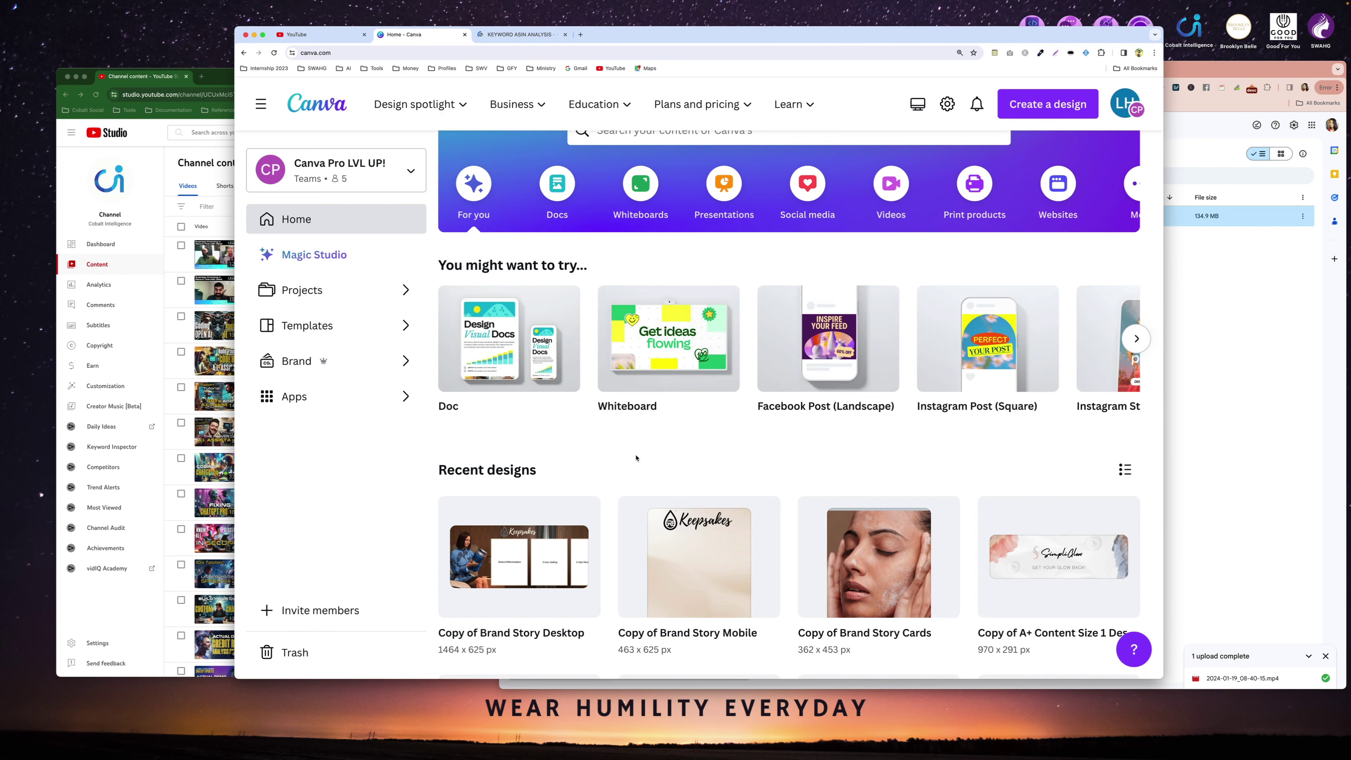
left_click(522, 35)
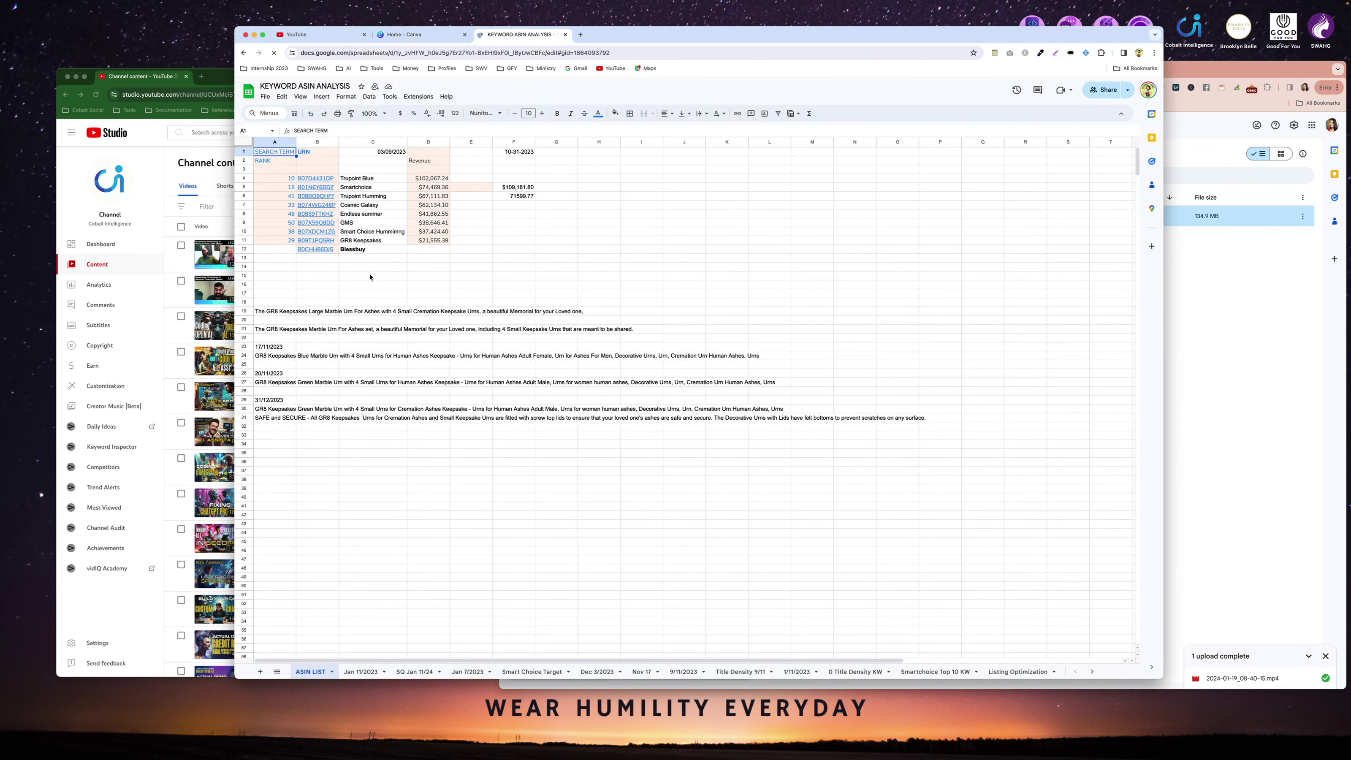
left_click(320, 244)
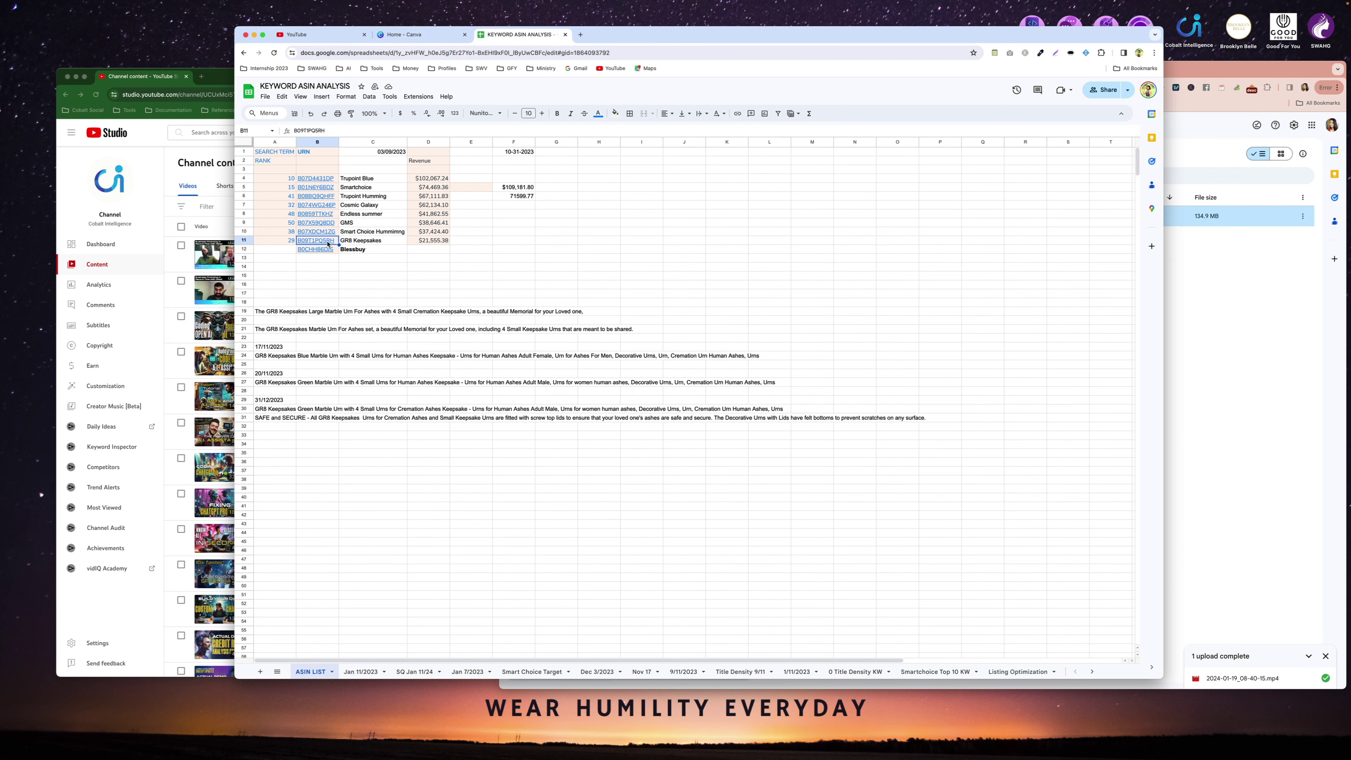
left_click(348, 258)
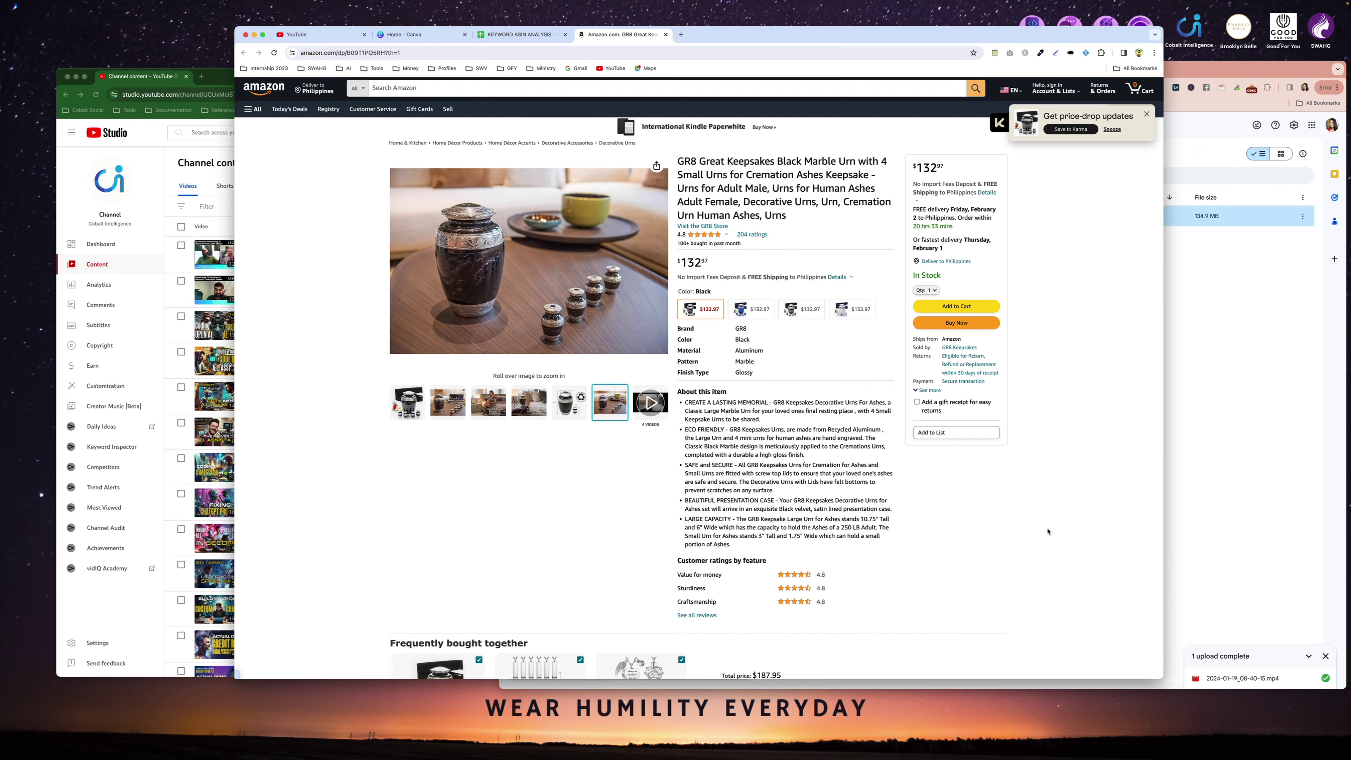
Examine the GR8 Keepsakes urn listing down through its Product Description section.
scroll(707, 475, "down", 10)
scroll(1048, 532, "down", 8)
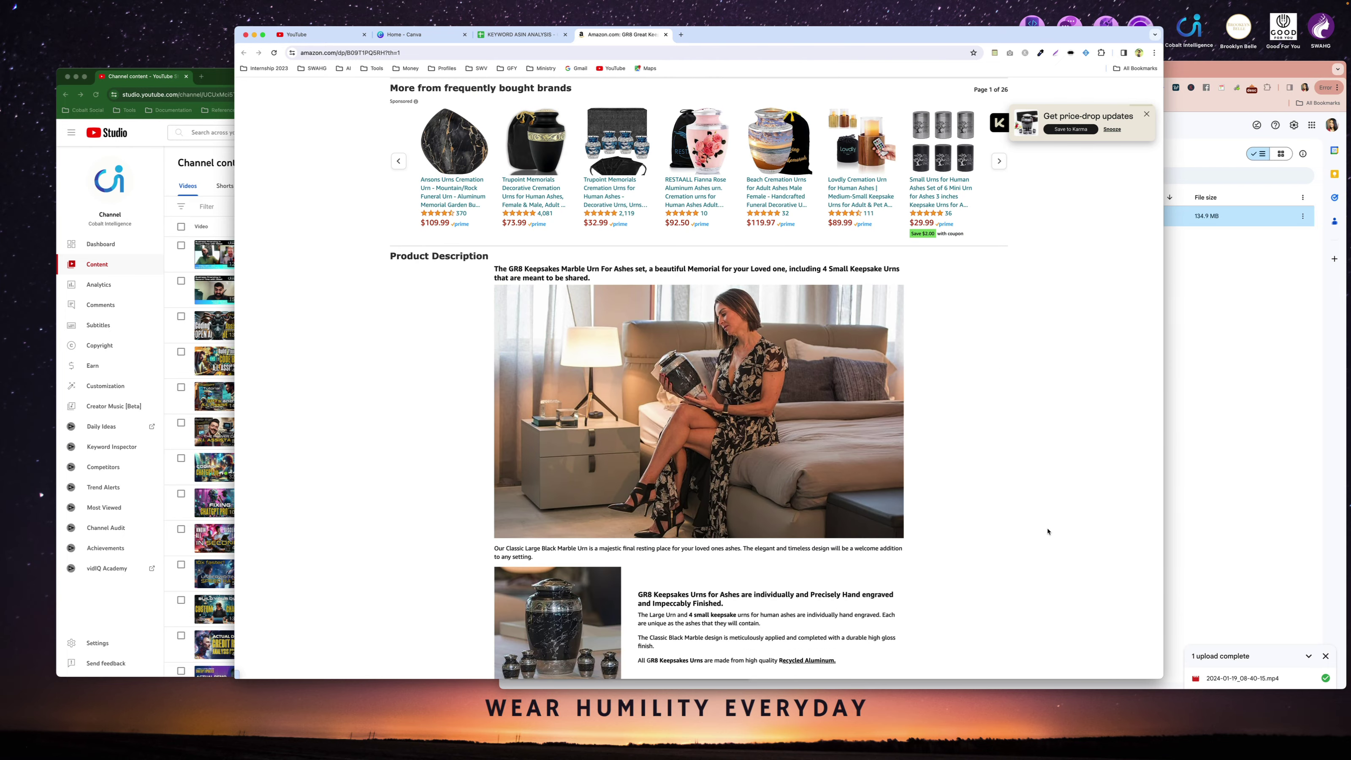
scroll(1048, 531, "down", 7)
scroll(1048, 532, "down", 4)
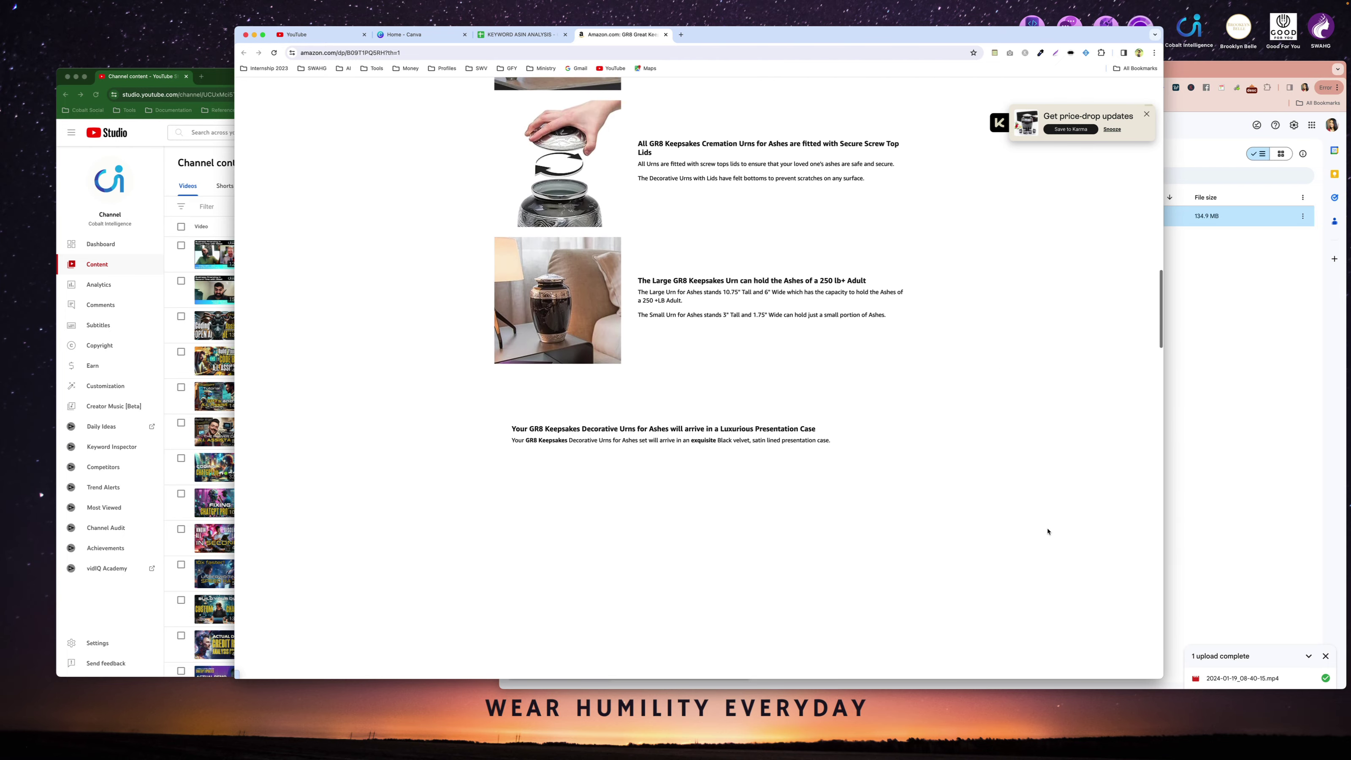
scroll(1048, 531, "up", 12)
scroll(1032, 453, "up", 5)
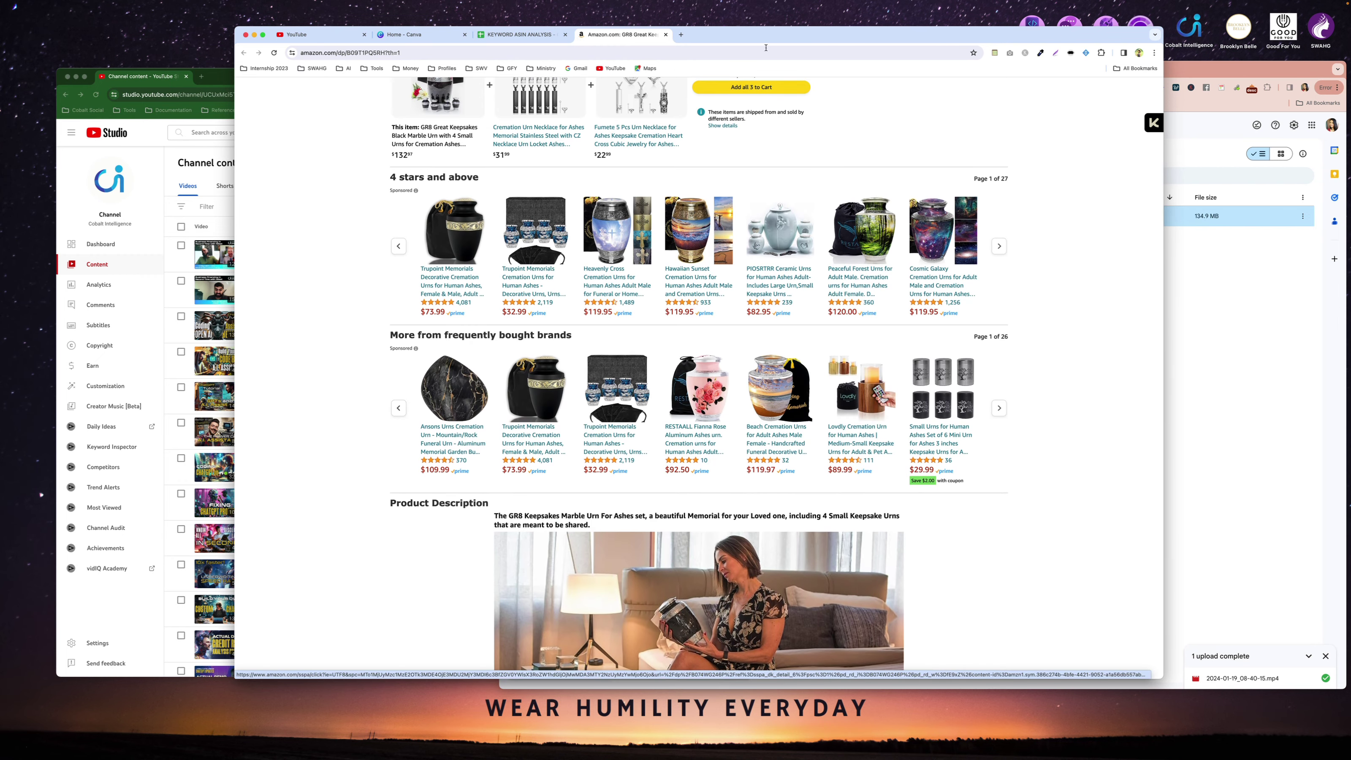
left_click(646, 69)
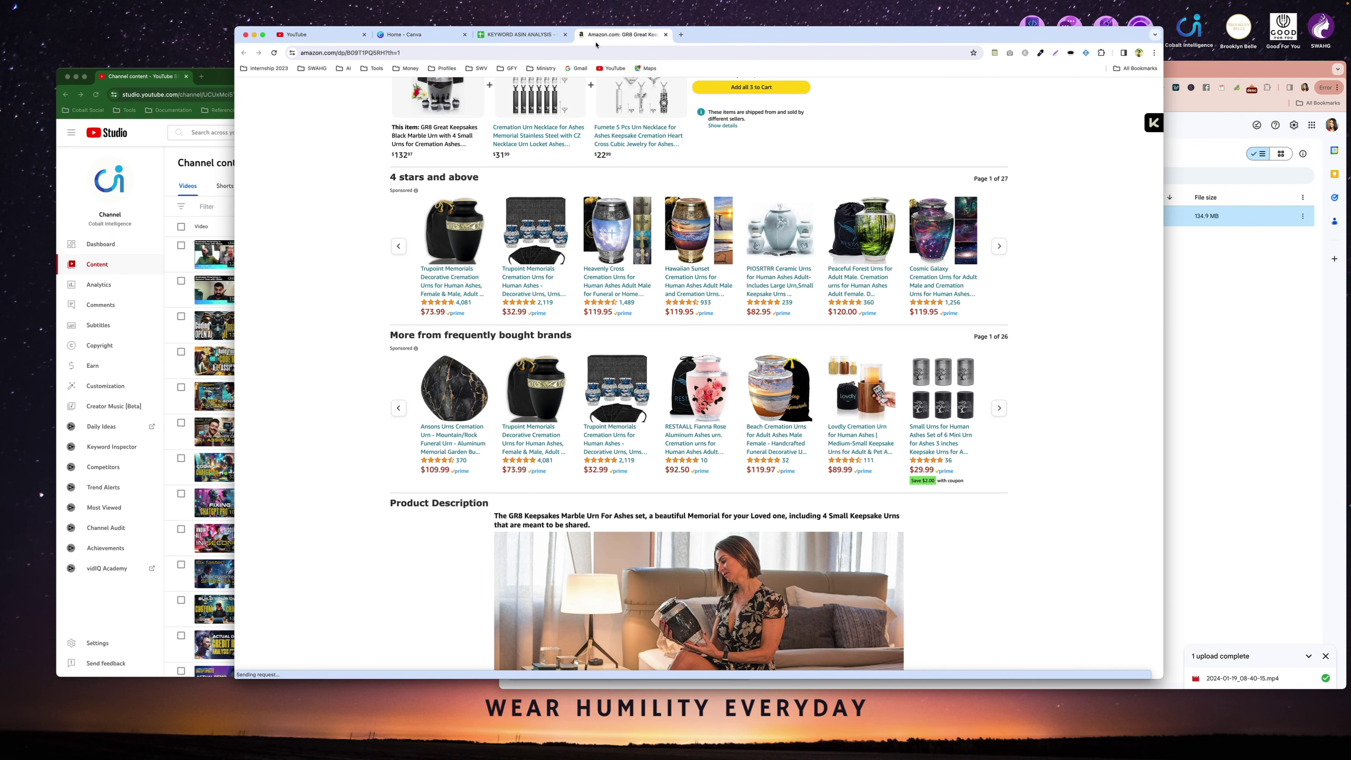
Open the Trupoint Blue listing from the ASIN LIST sheet and place its browser tab after the GR8 Keepsakes listing.
left_click(496, 35)
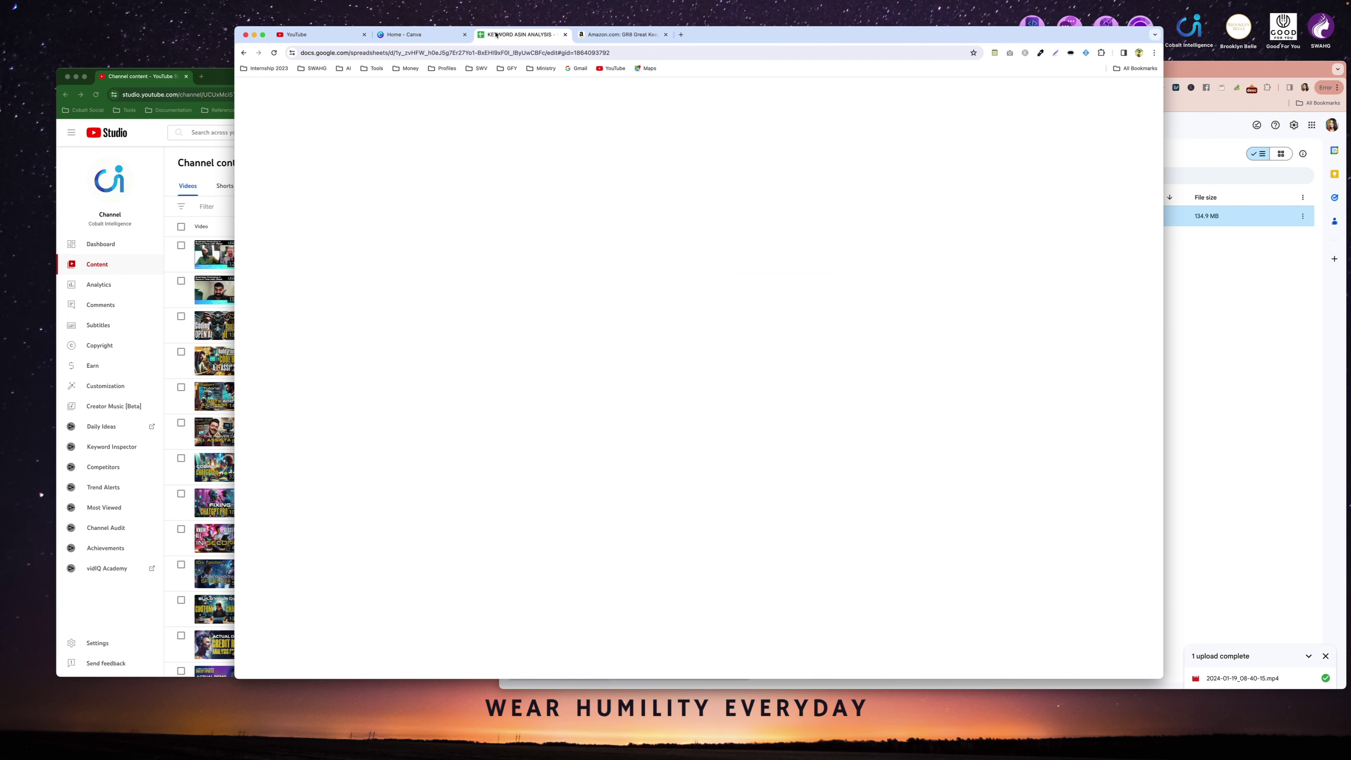
left_click(311, 179)
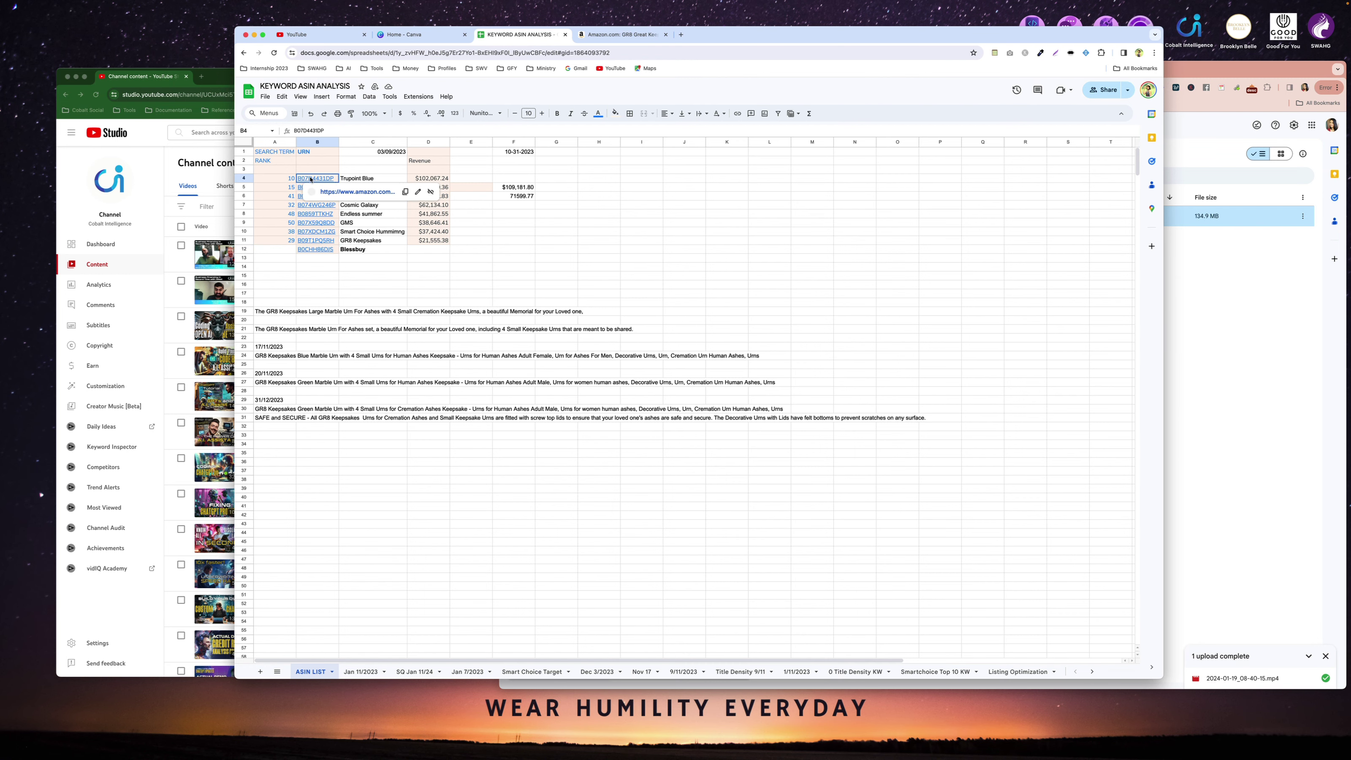
left_click(343, 192)
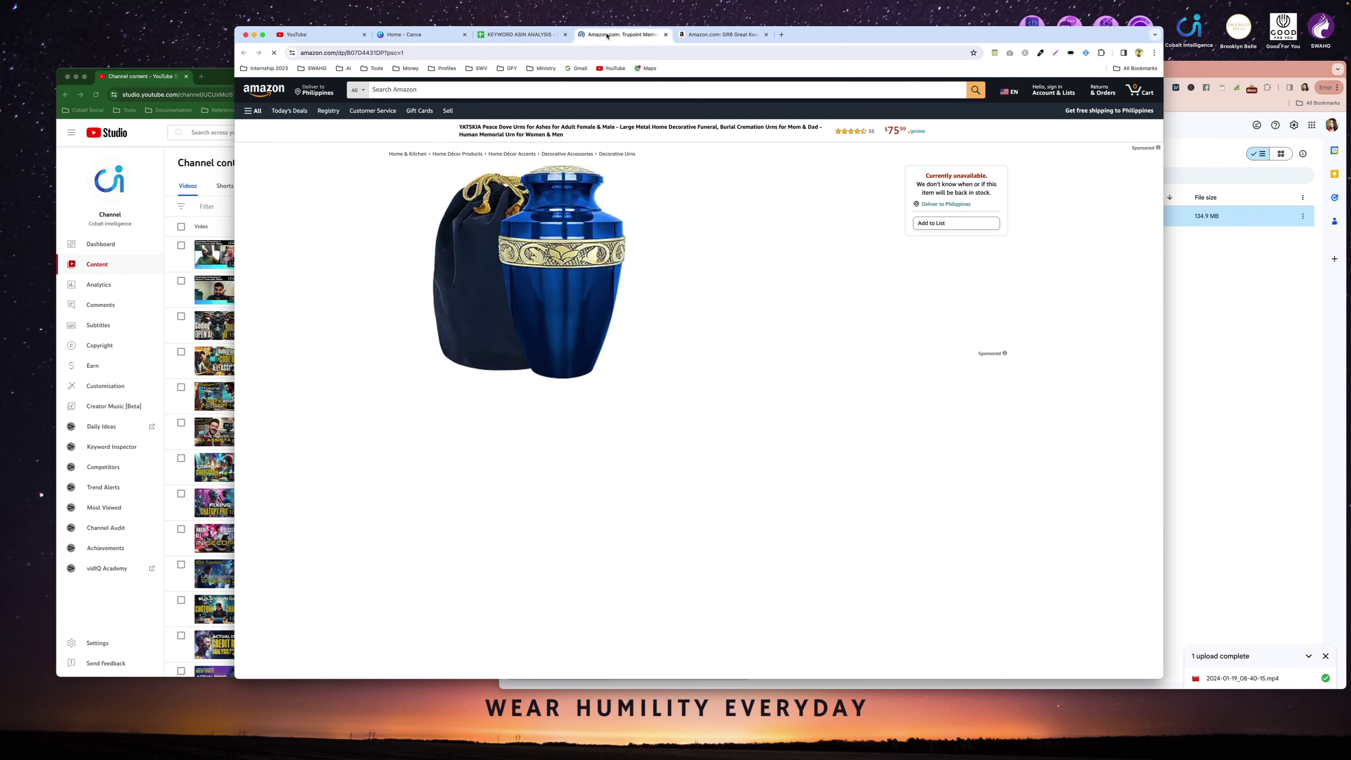
left_click_drag(623, 34, 733, 34)
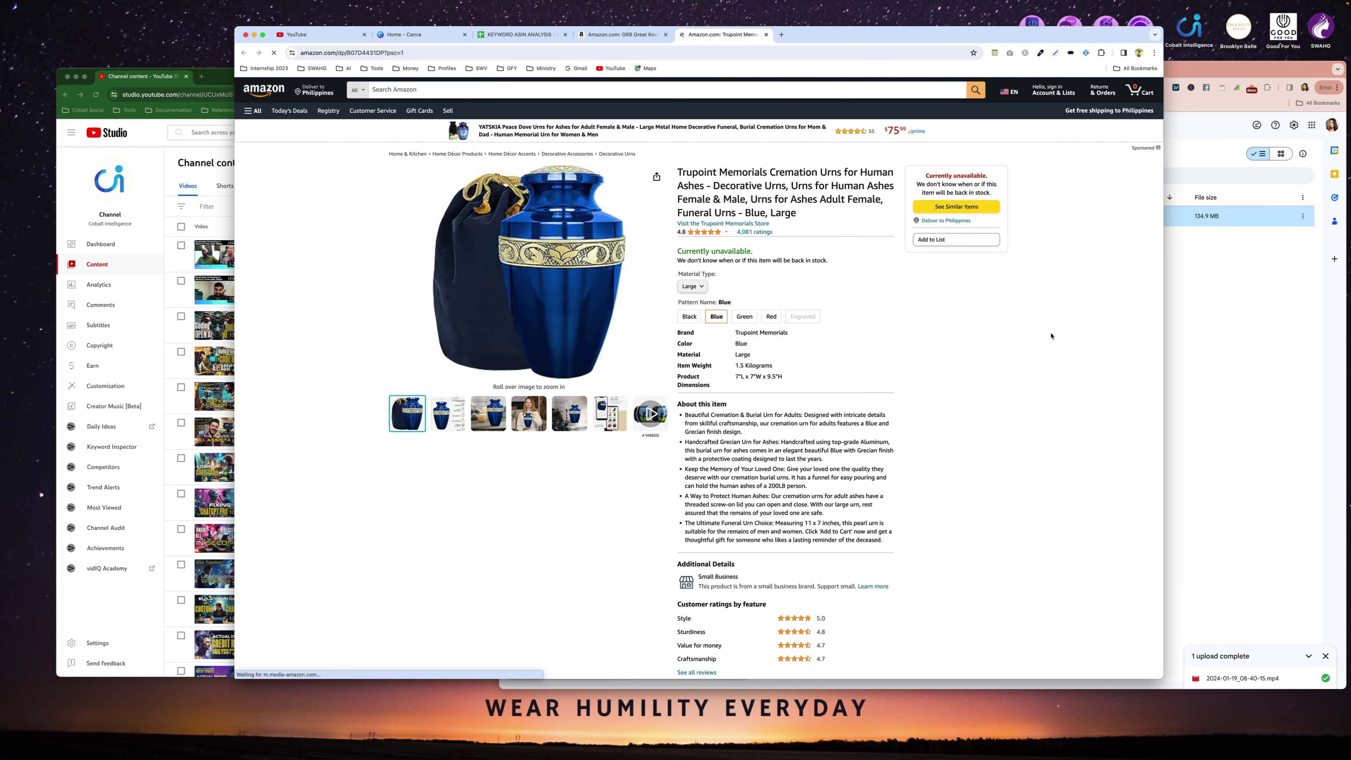
Examine the From the brand section of the Trupoint Memorials listing and return to the Canva home page.
scroll(1051, 336, "down", 3)
scroll(1051, 336, "down", 10)
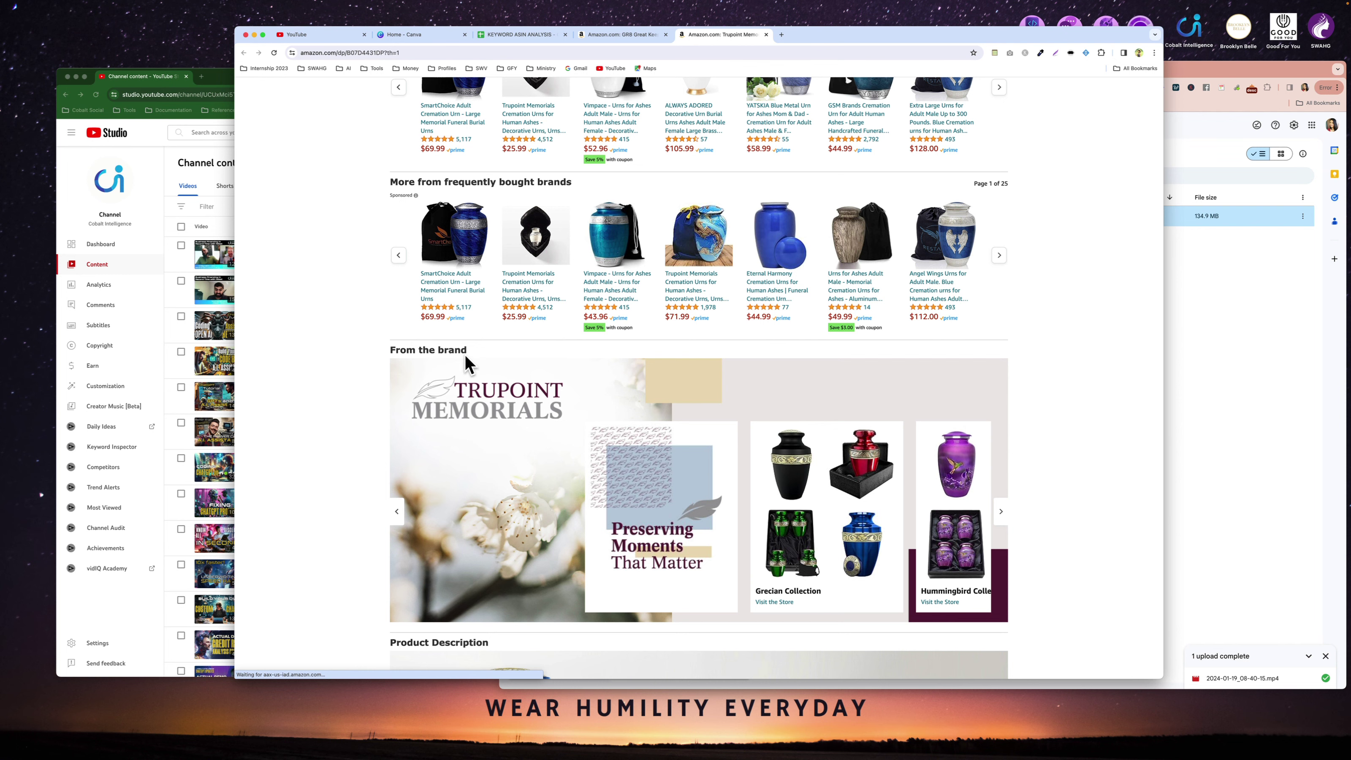
scroll(504, 341, "down", 2)
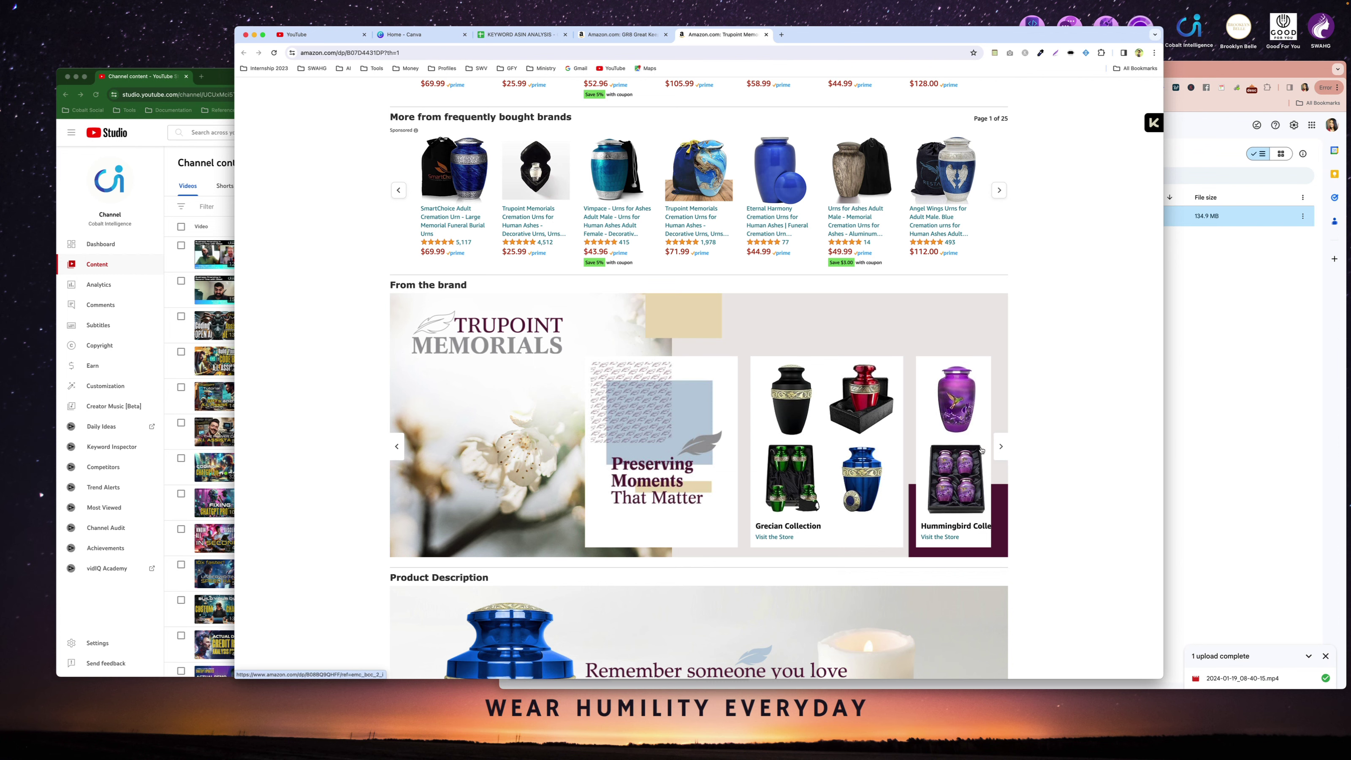
scroll(898, 351, "down", 1)
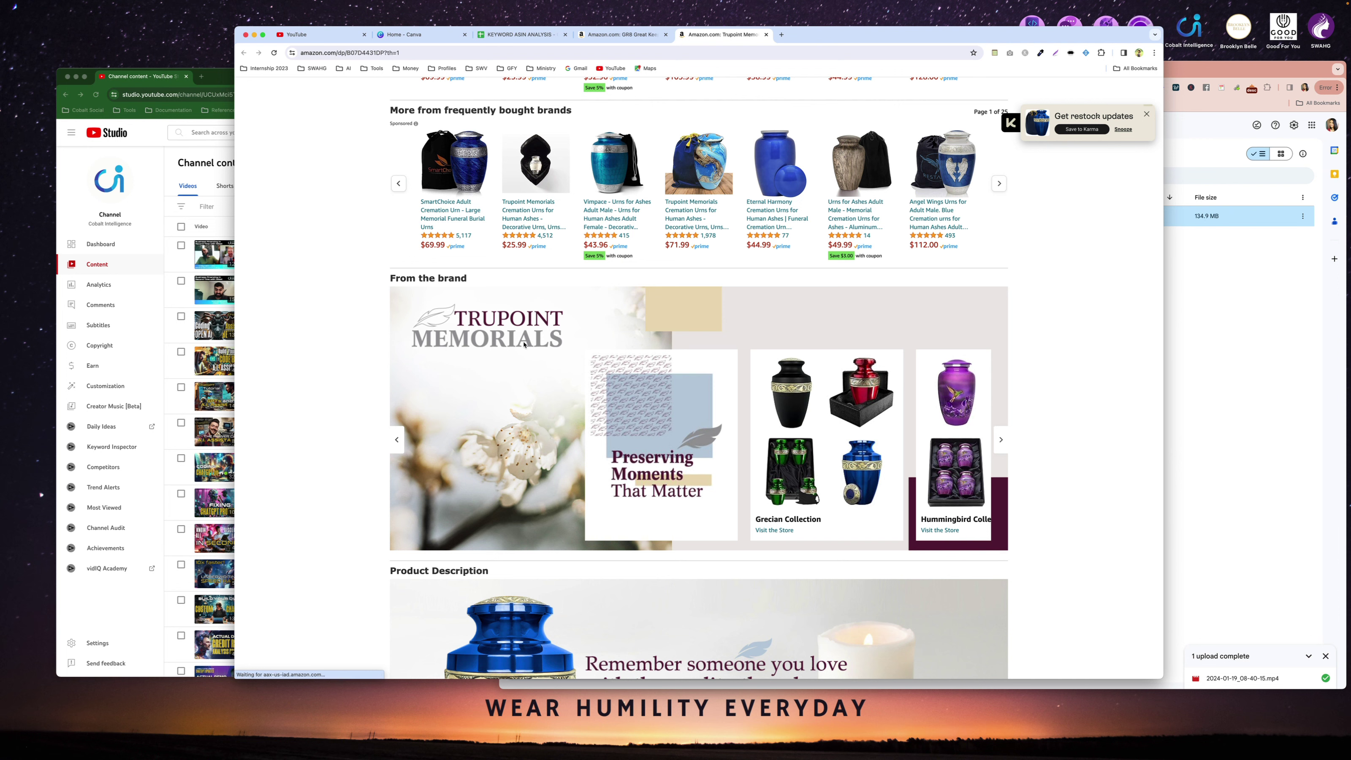
scroll(524, 346, "up", 5)
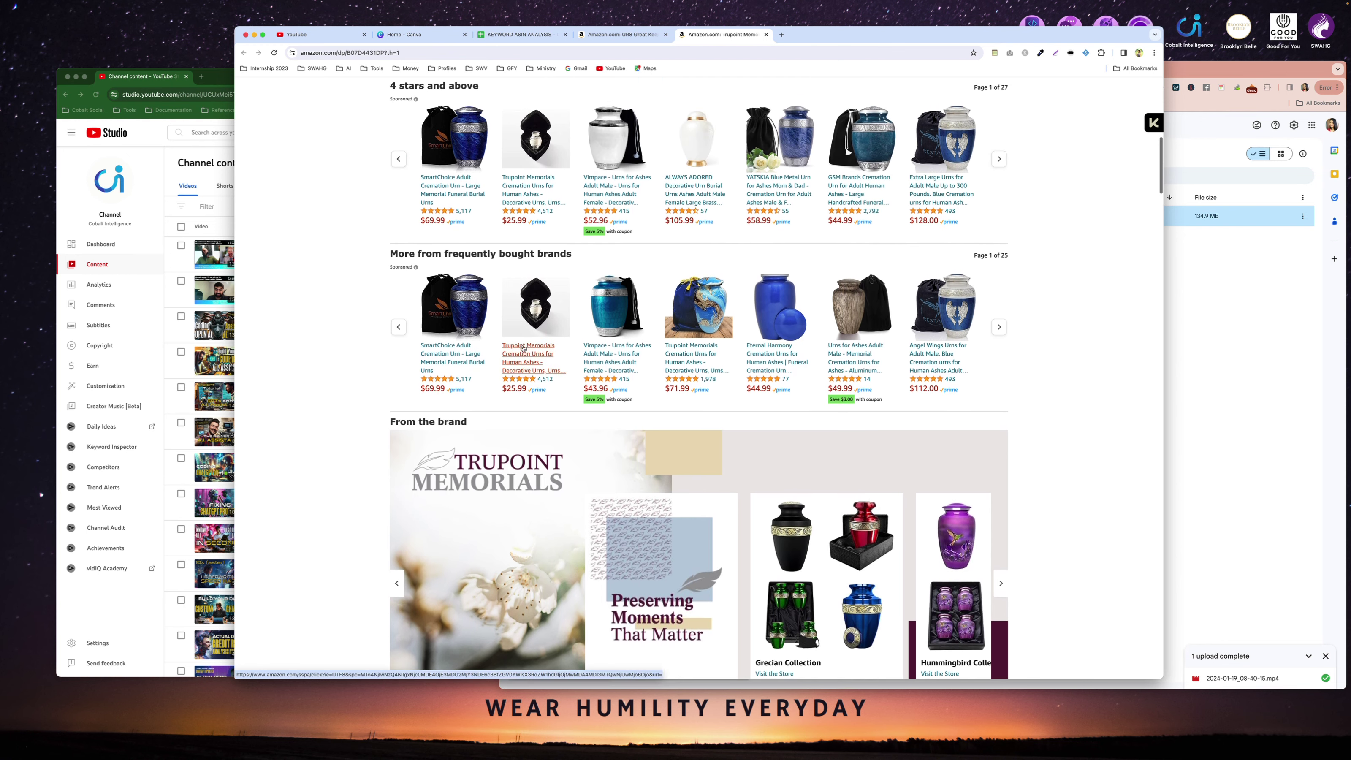
scroll(553, 446, "down", 4)
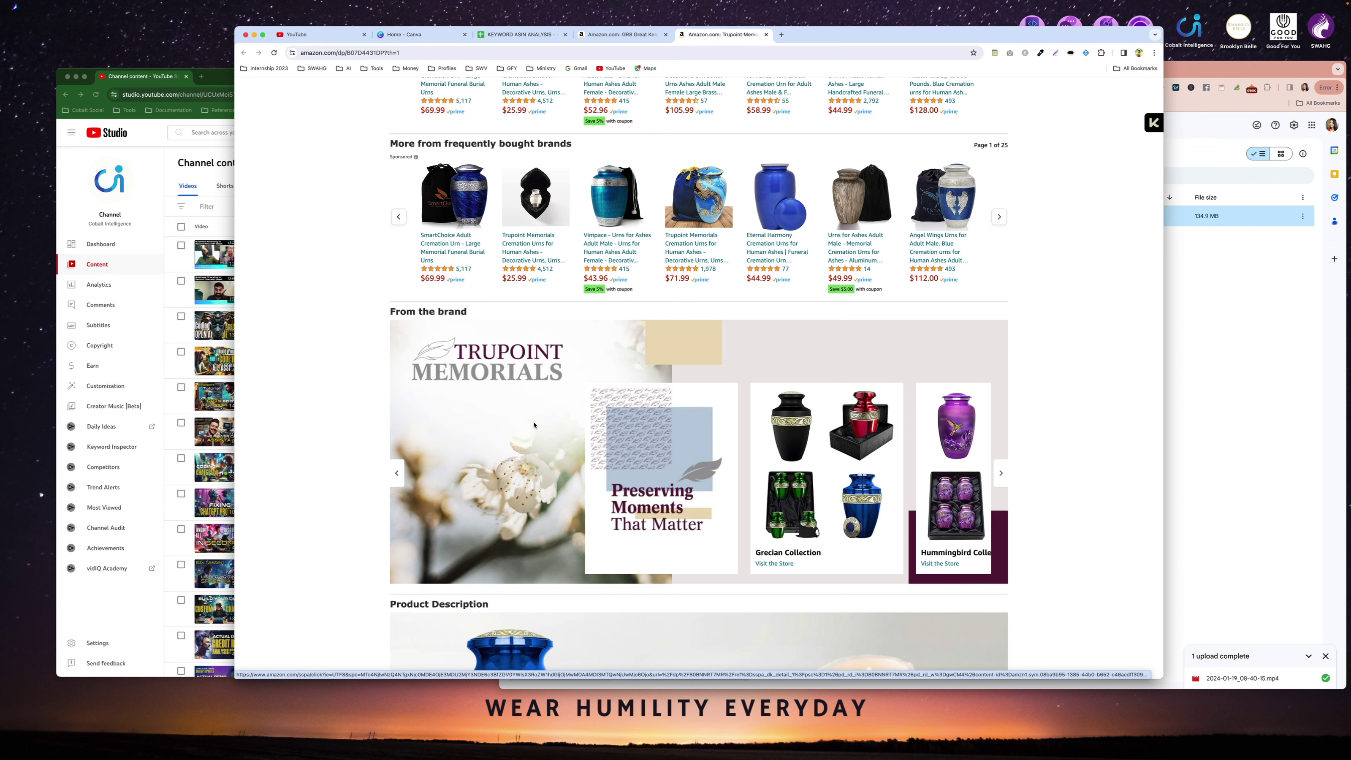
left_click(403, 35)
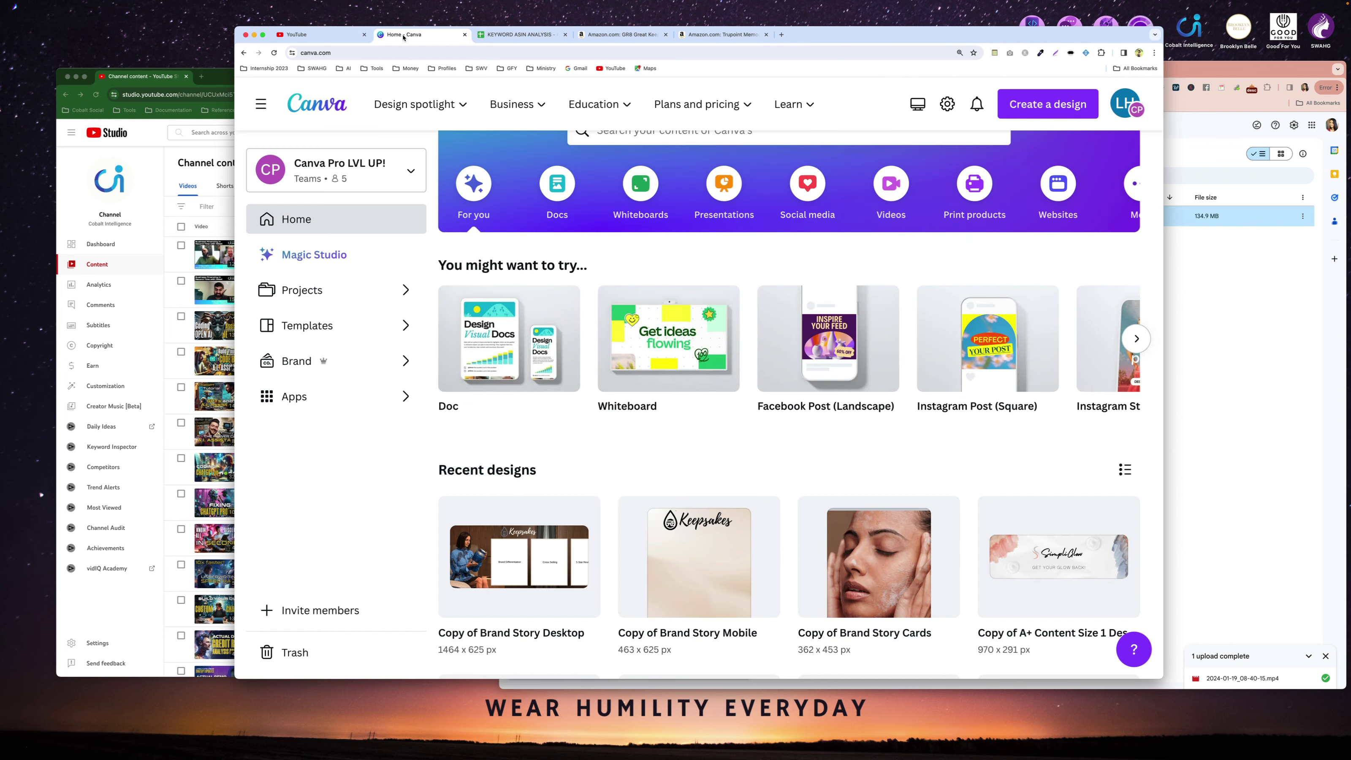
Open the Copy of Brand Story Desktop design and place its browser tab after the Trupoint listing.
left_click(527, 557)
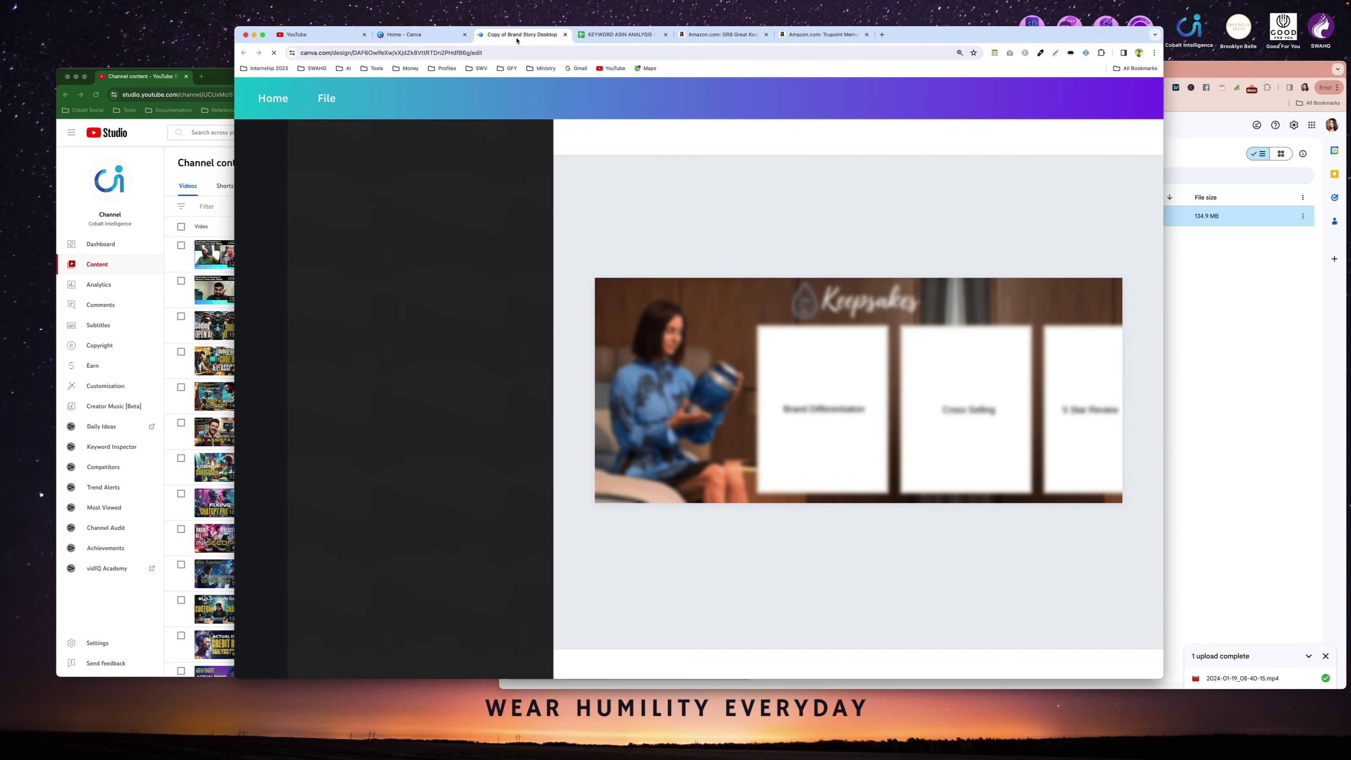
left_click_drag(524, 35, 861, 35)
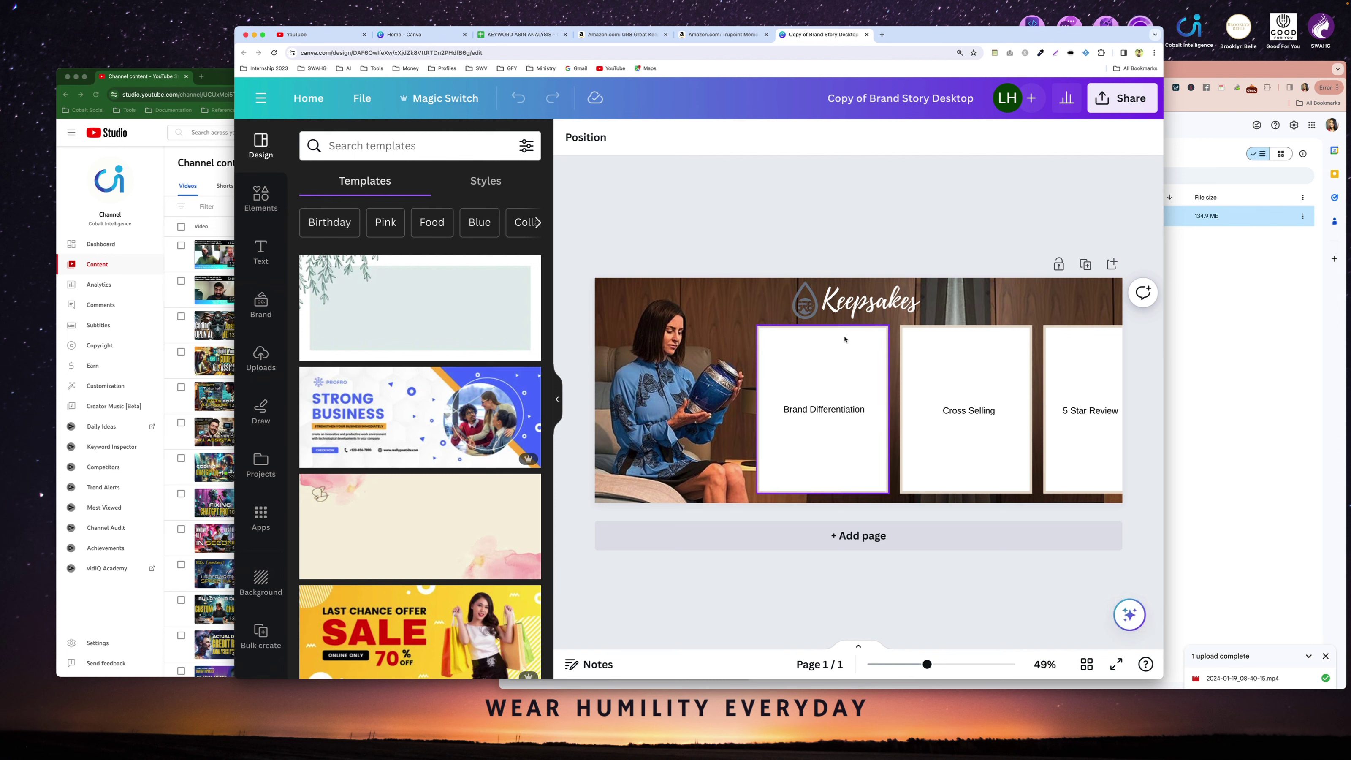
Compare the layout of the Brand Story Desktop design with the From the brand section of the Trupoint Memorials listing.
left_click(711, 36)
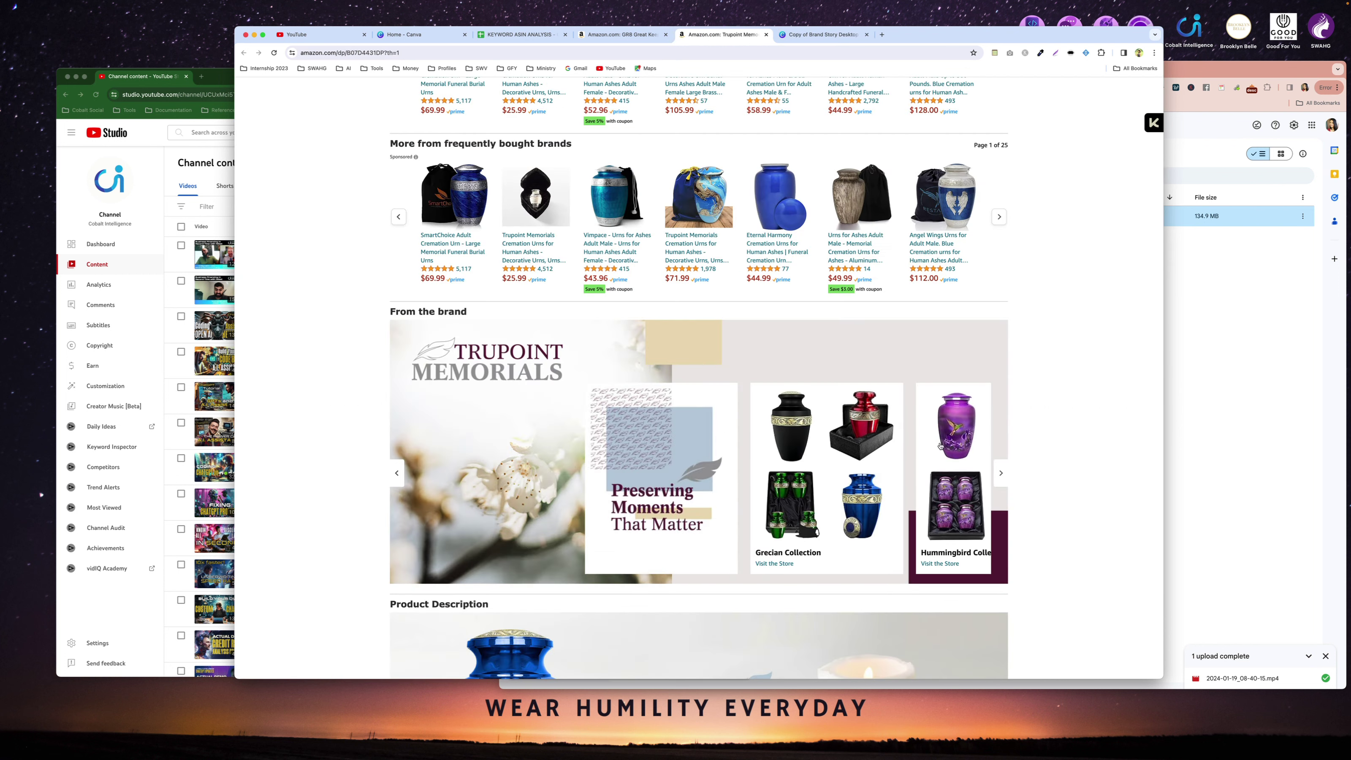
left_click(822, 34)
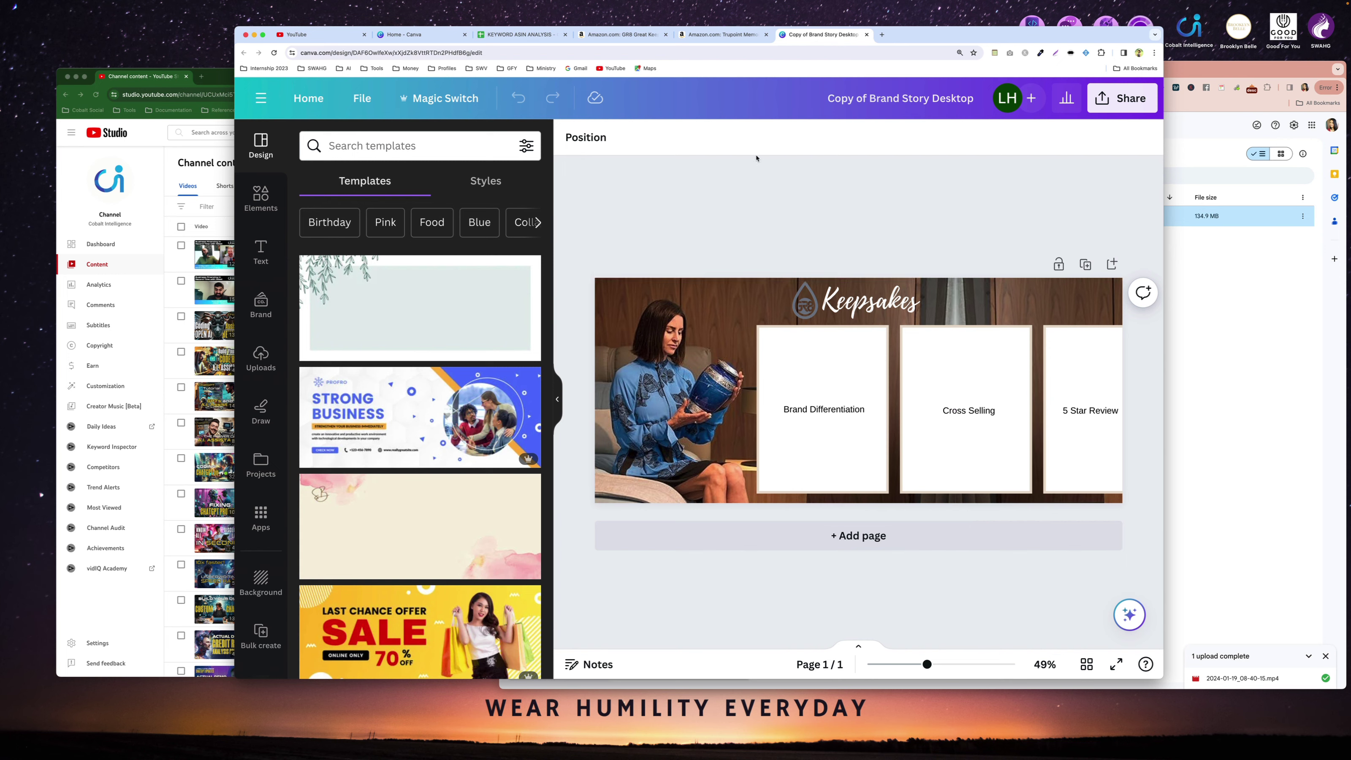
left_click(723, 35)
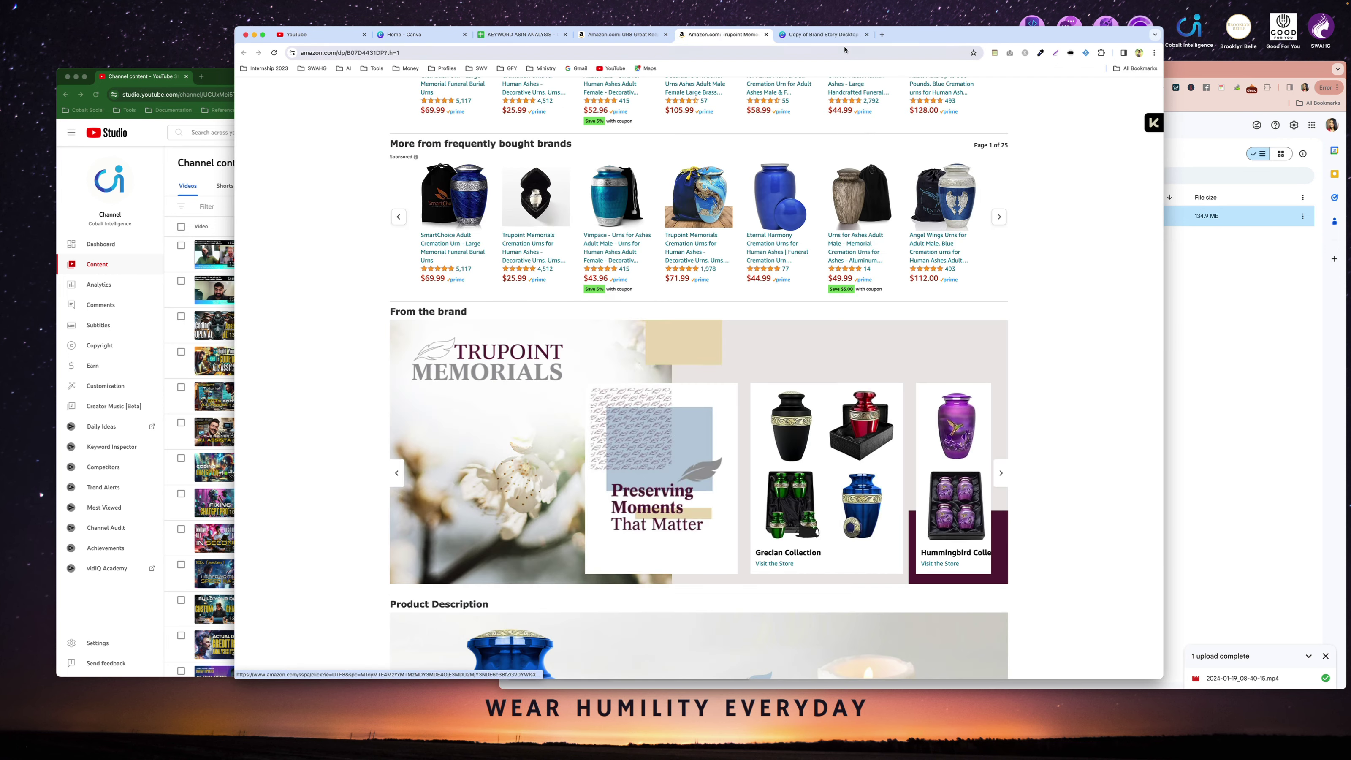
left_click(822, 35)
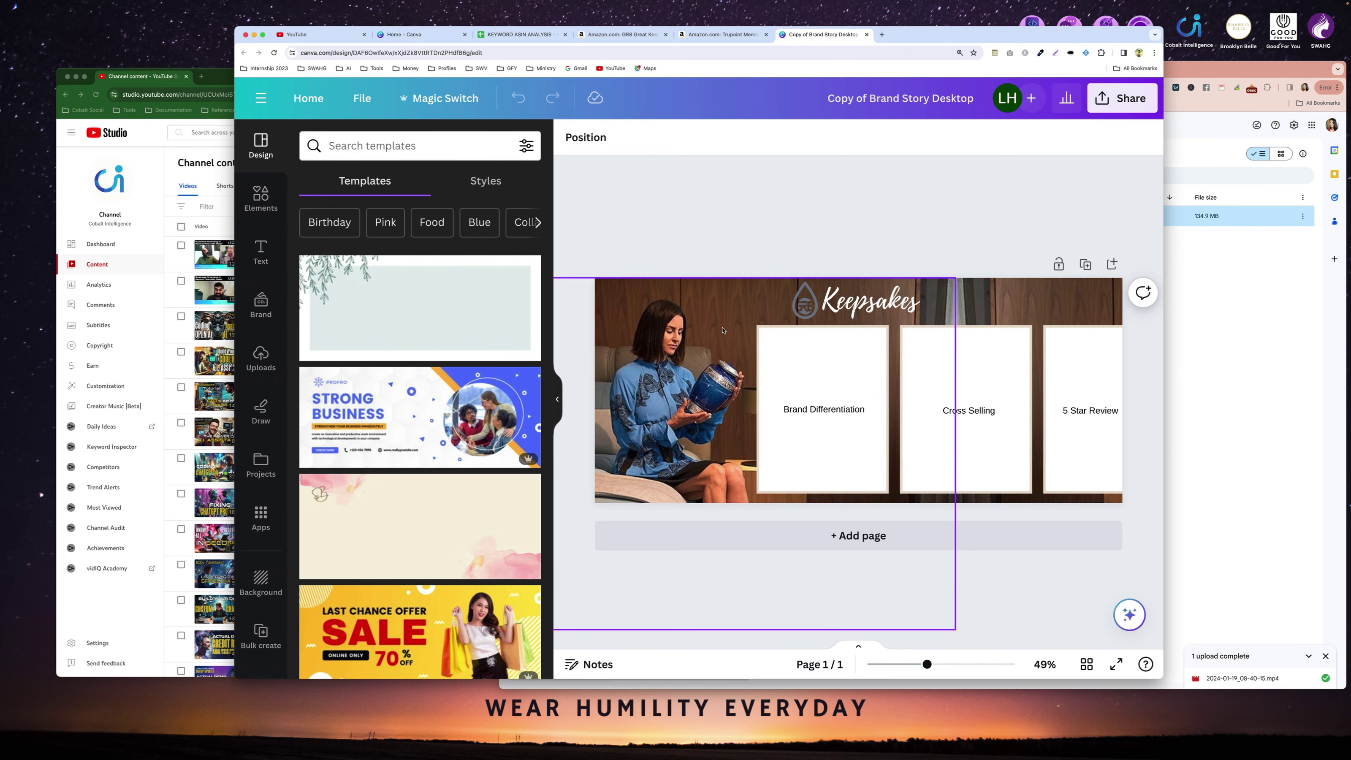
left_click(747, 37)
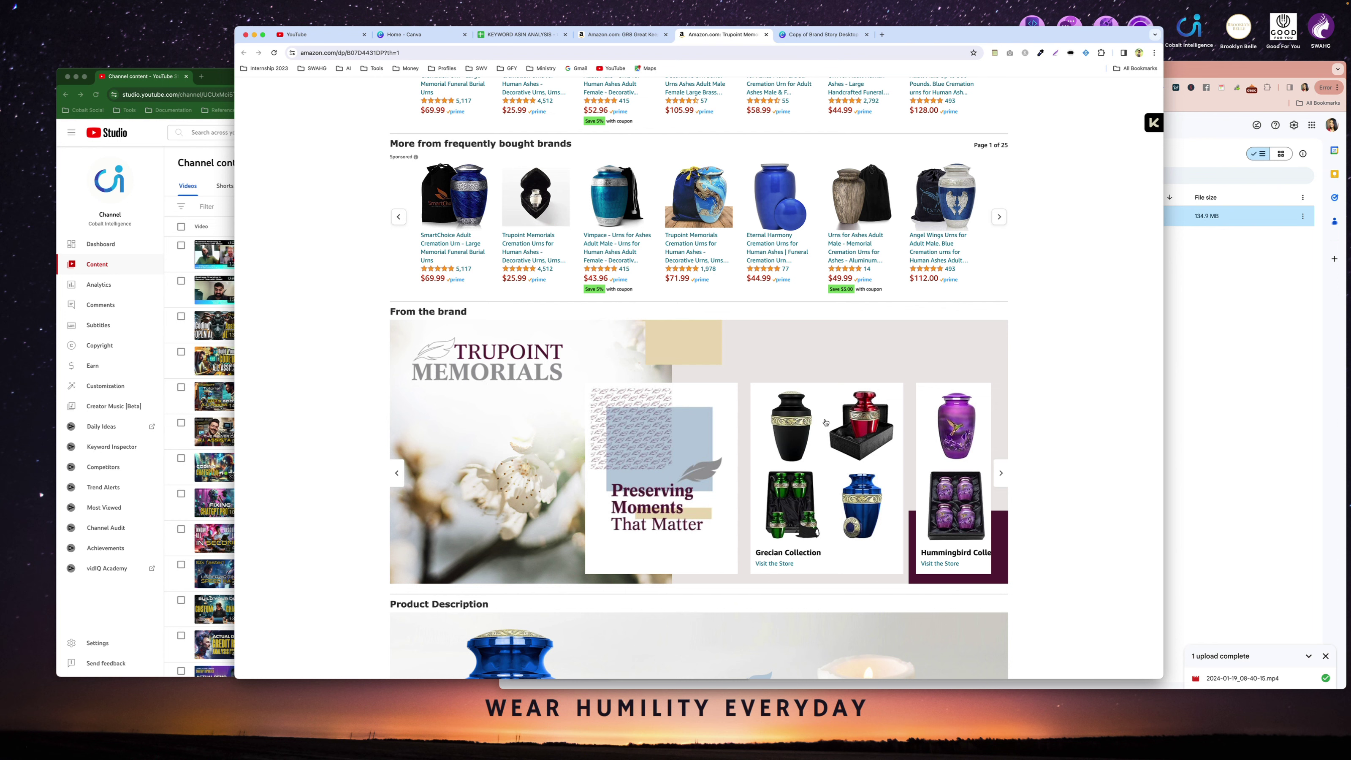
Browse the collection cards in the Trupoint Memorials From the brand carousel and check them against the Brand Story Desktop design.
left_click(1002, 476)
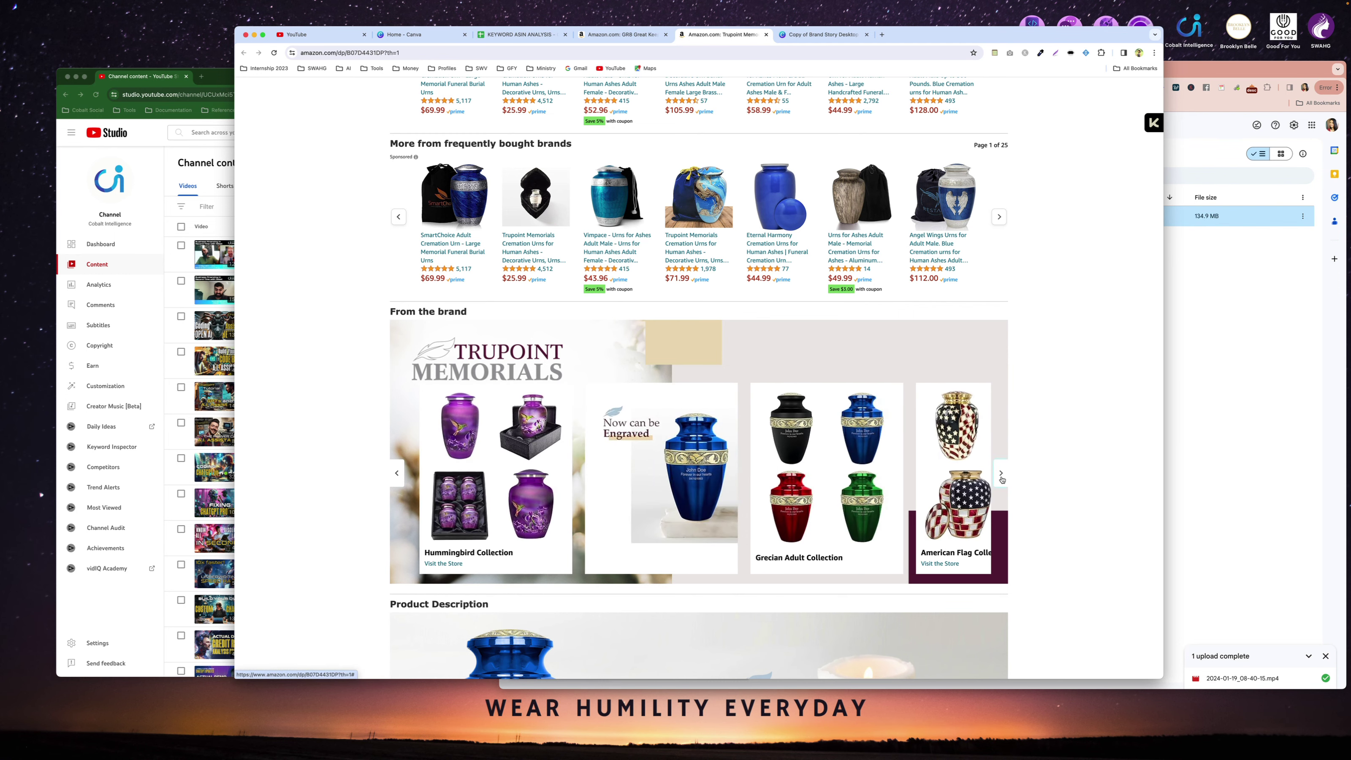
left_click(1001, 476)
left_click(1002, 475)
left_click(1001, 476)
left_click(1001, 475)
left_click(1002, 476)
left_click(1001, 476)
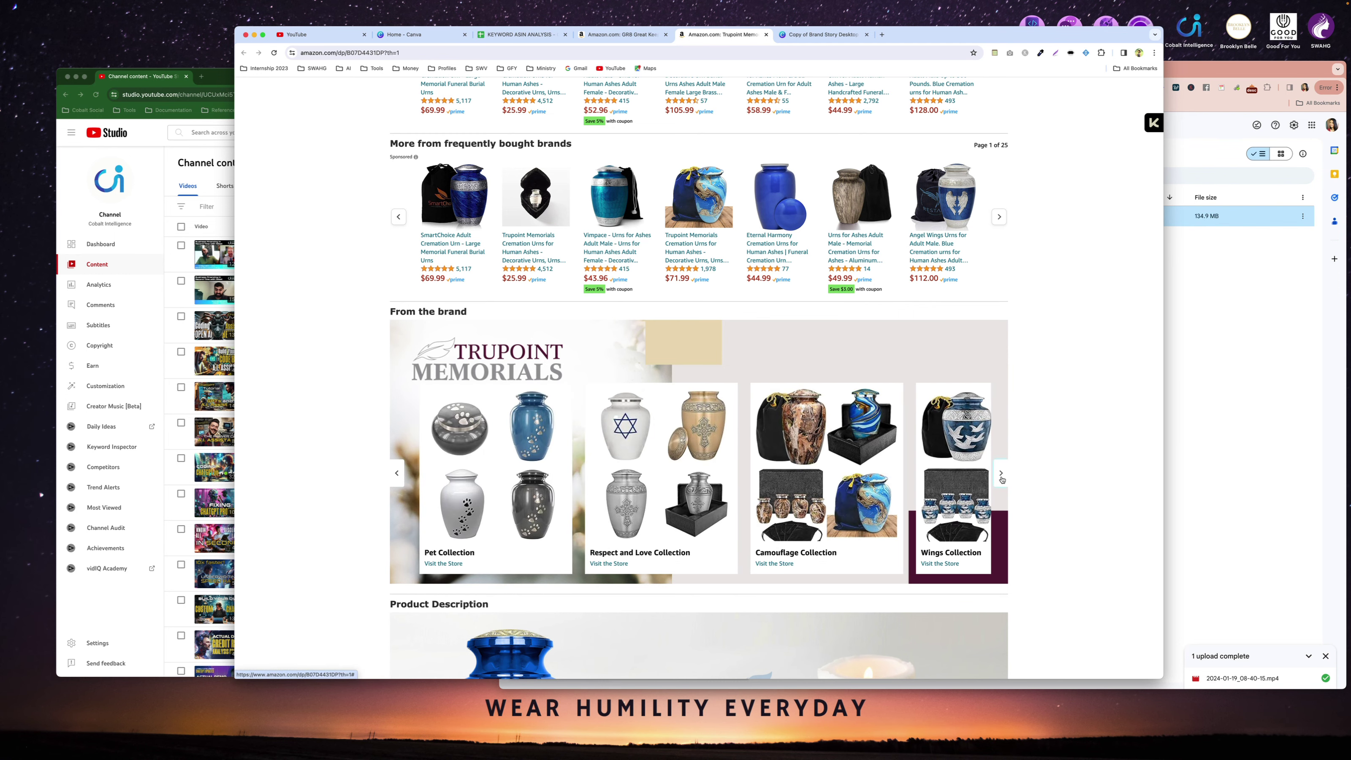
left_click(398, 476)
left_click(398, 475)
left_click(398, 476)
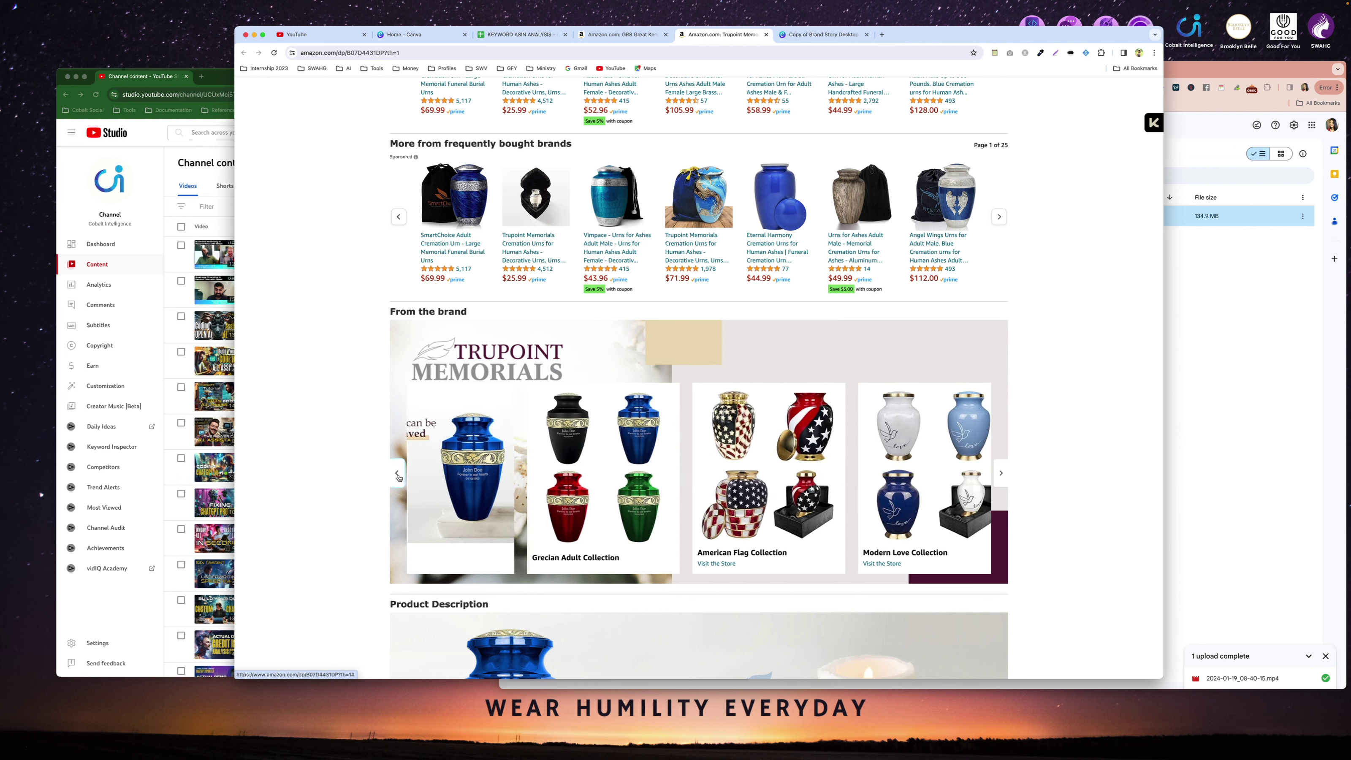
left_click(397, 475)
left_click(398, 476)
left_click(398, 476)
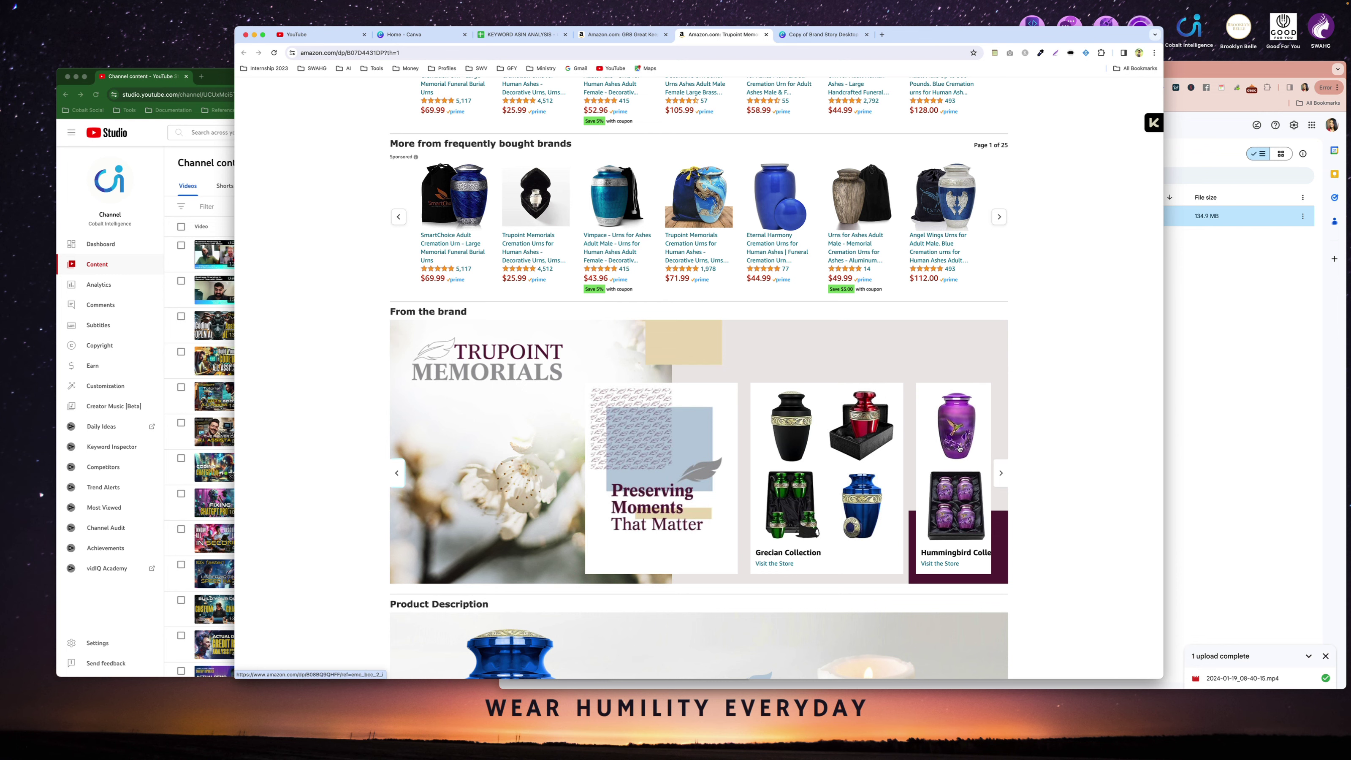
left_click(1004, 478)
left_click(1004, 478)
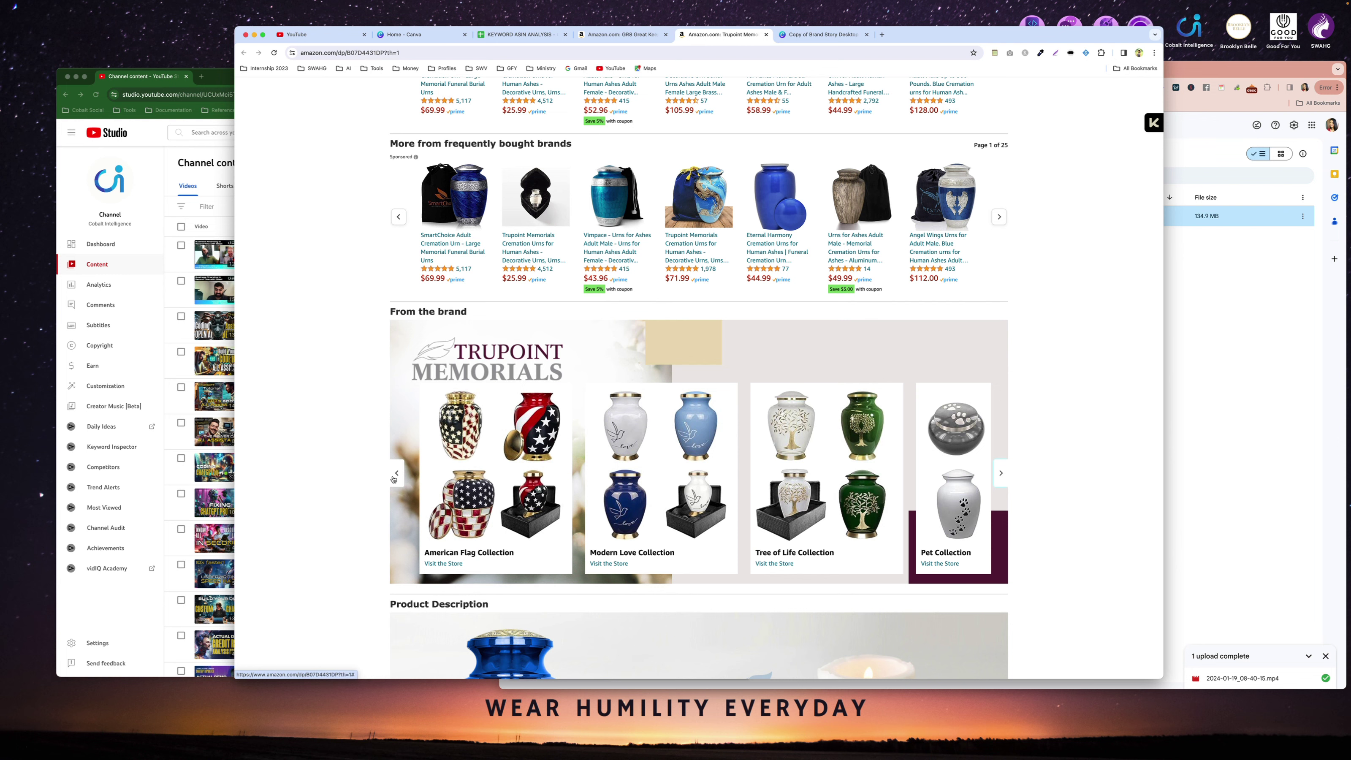
left_click(396, 474)
left_click(396, 474)
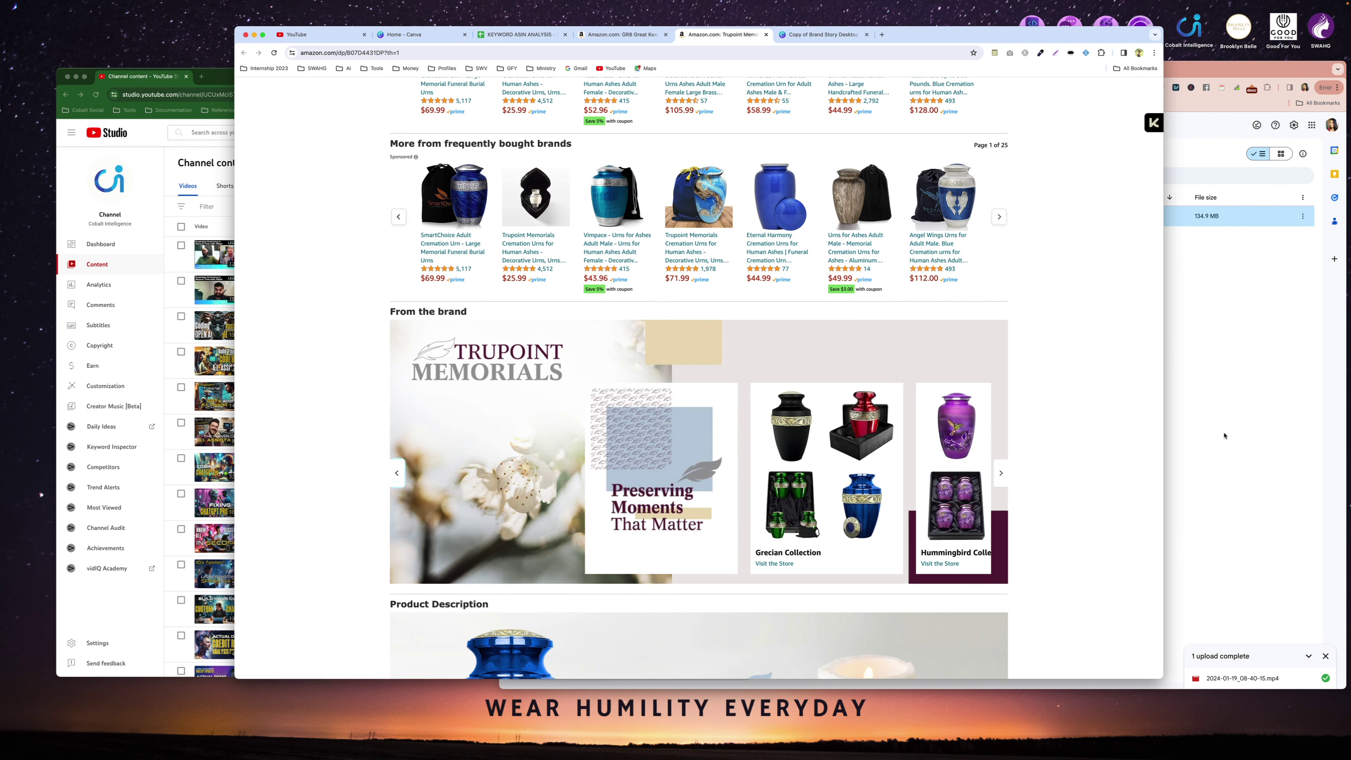
left_click(818, 36)
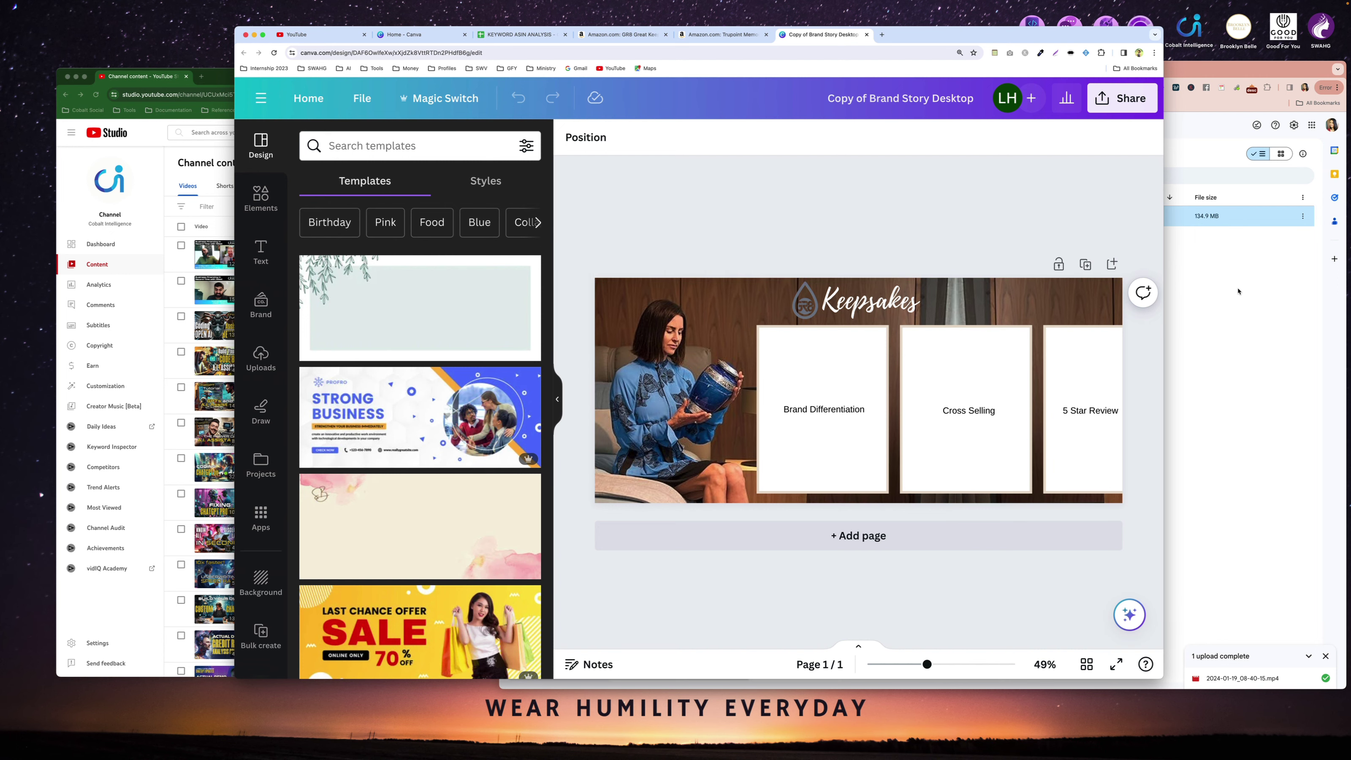
left_click(735, 36)
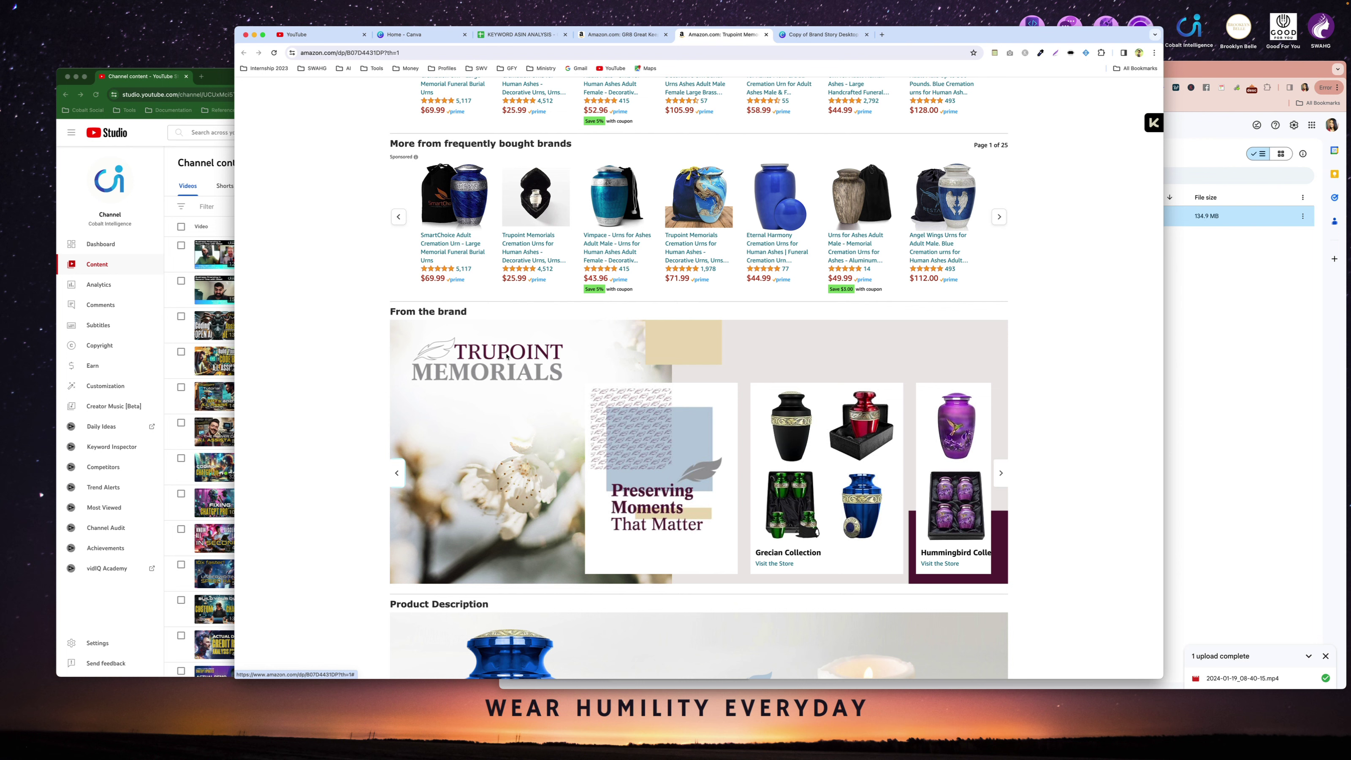
right_click(508, 359)
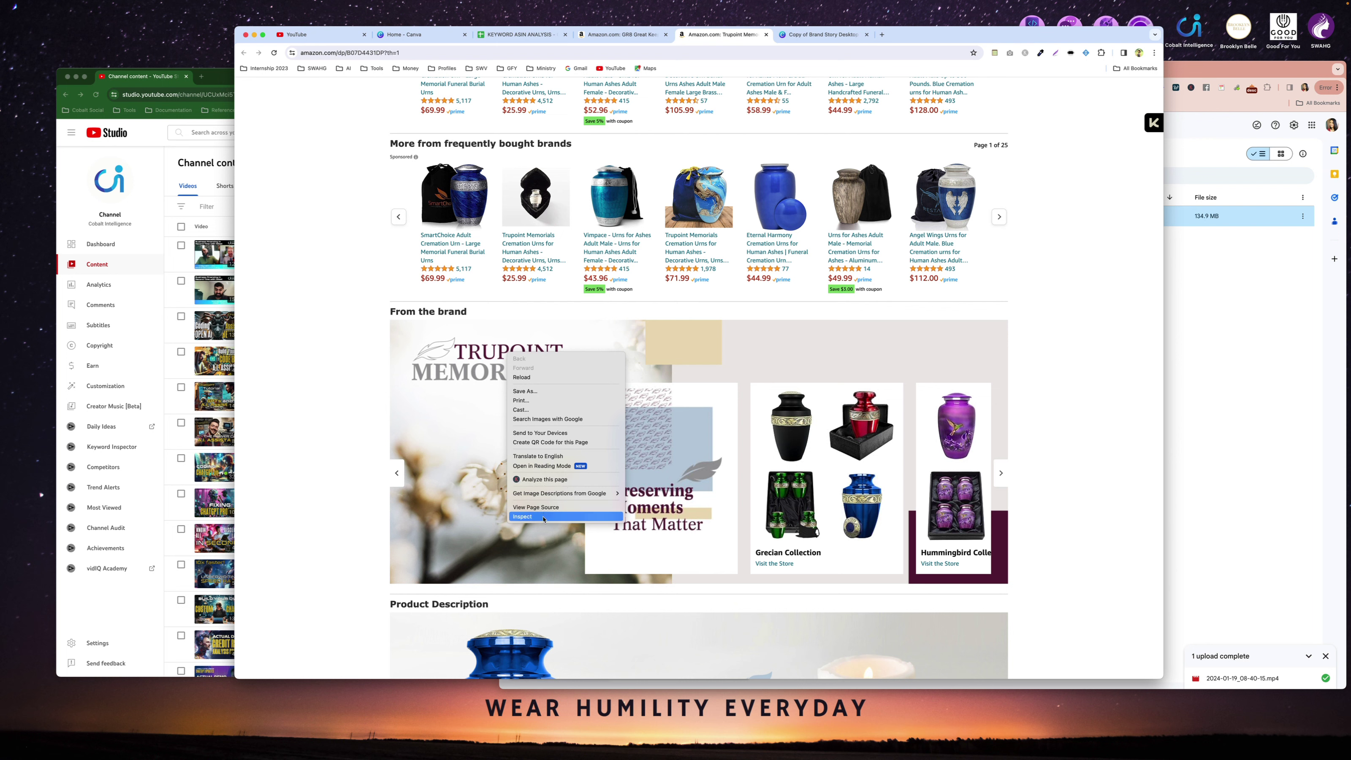
left_click(472, 388)
right_click(473, 388)
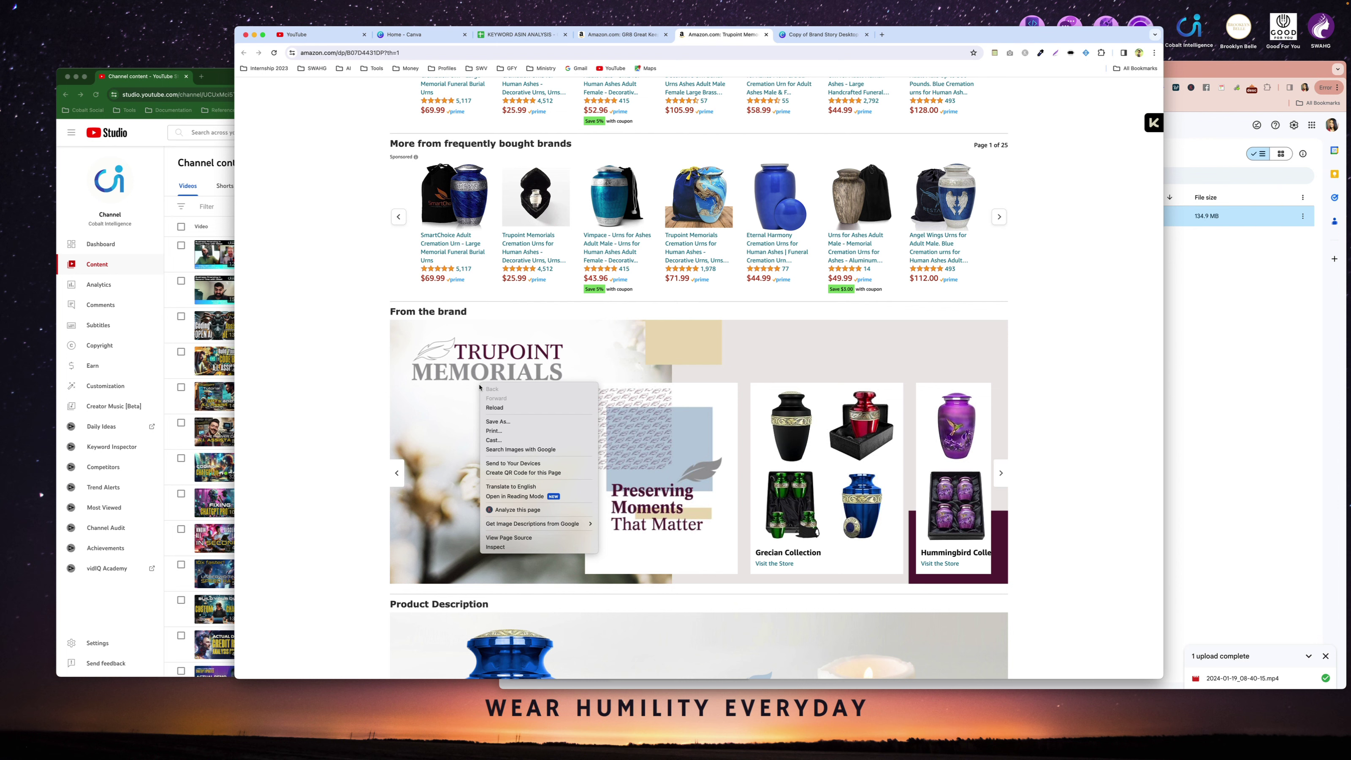
left_click(473, 388)
right_click(473, 389)
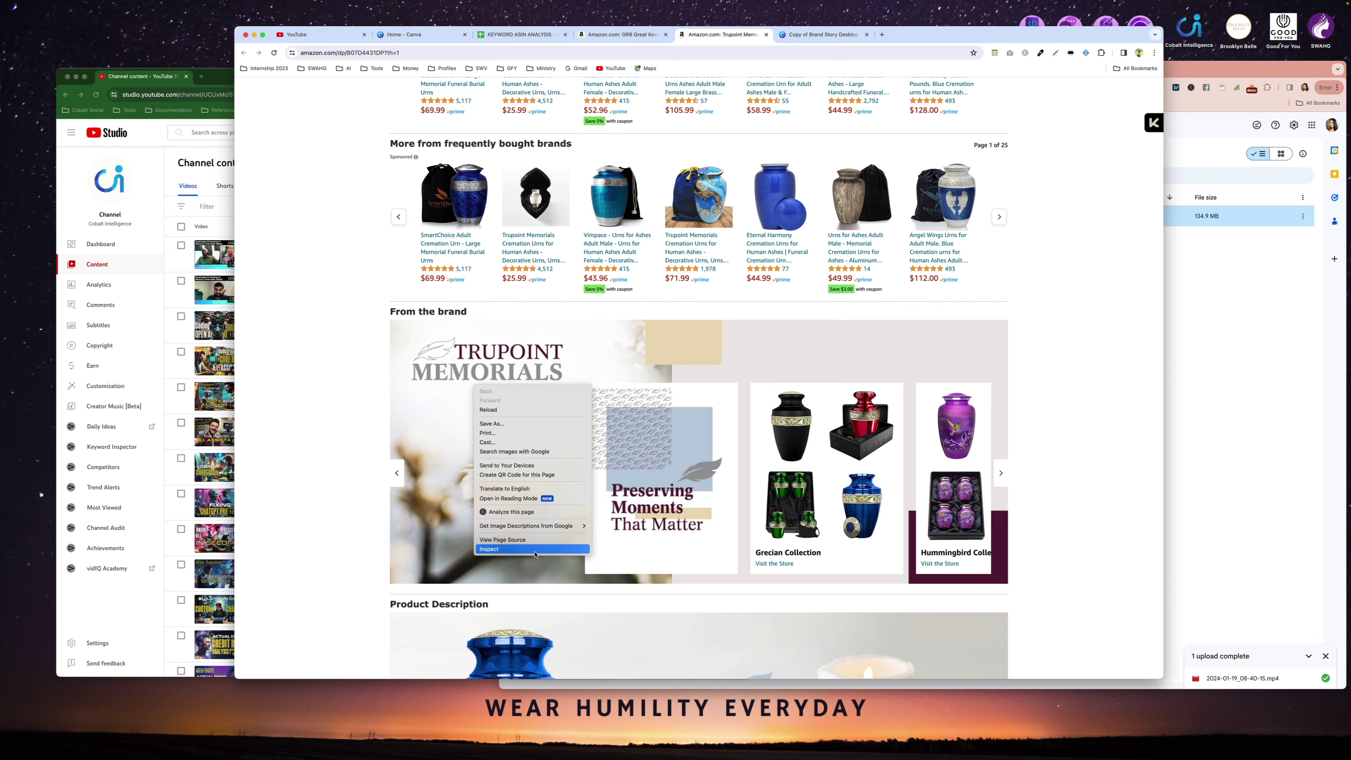
left_click(535, 554)
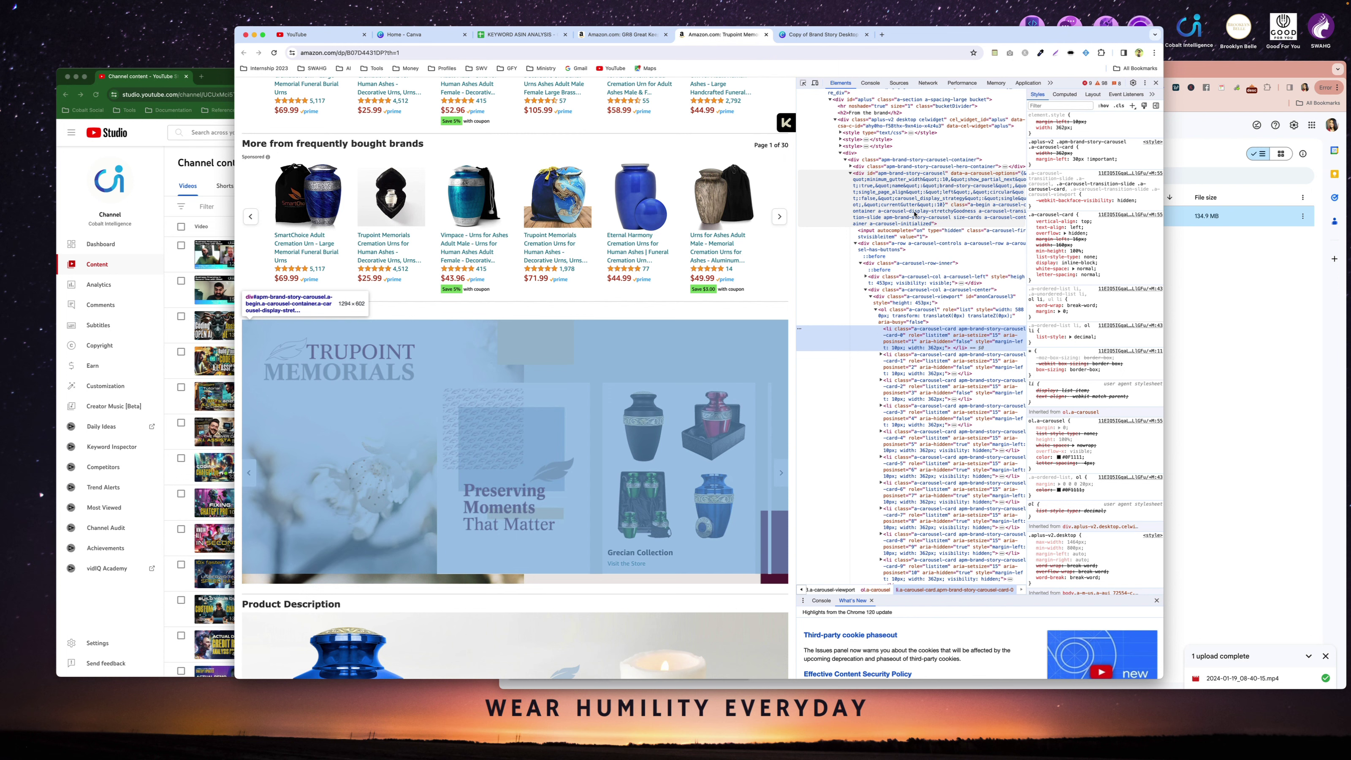
left_click(914, 214)
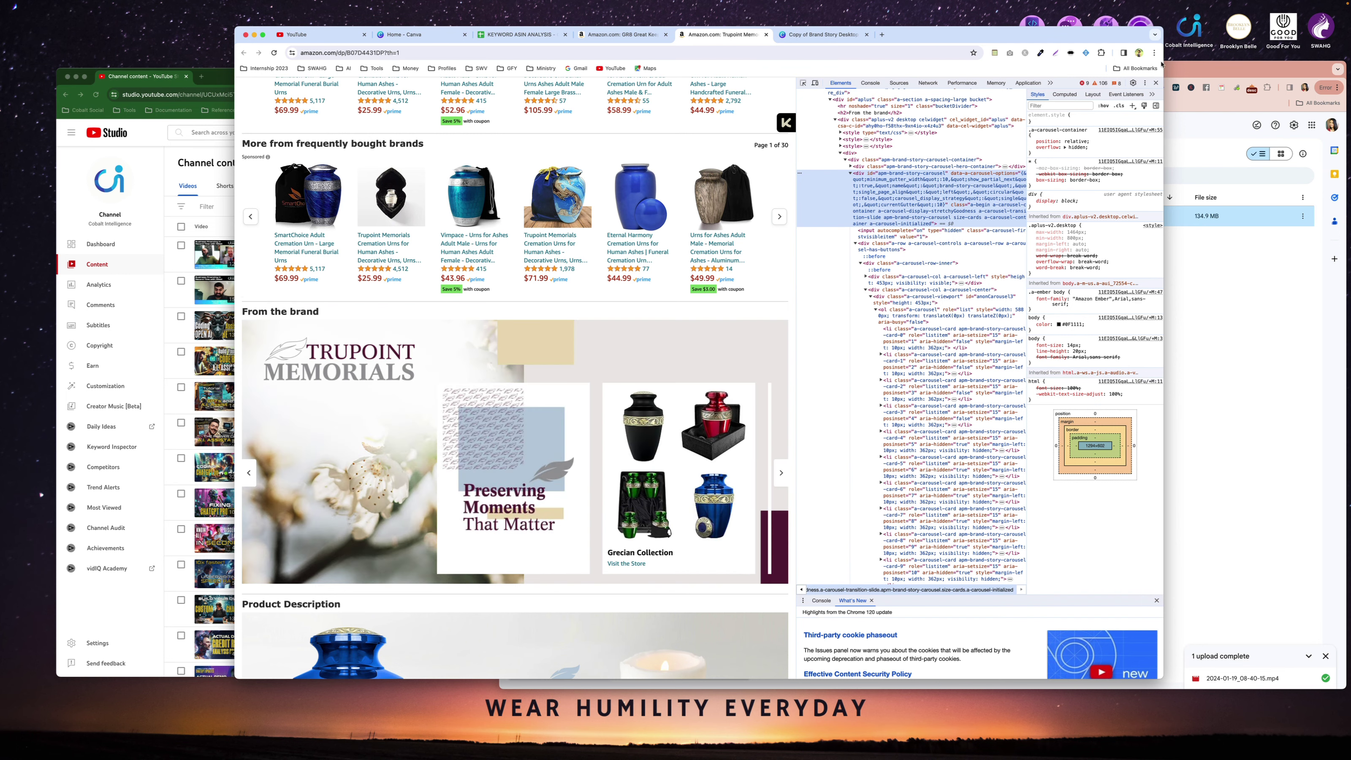
left_click(1157, 82)
Open Developer Tools on the Trupoint listing and show its network activity.
left_click(1154, 53)
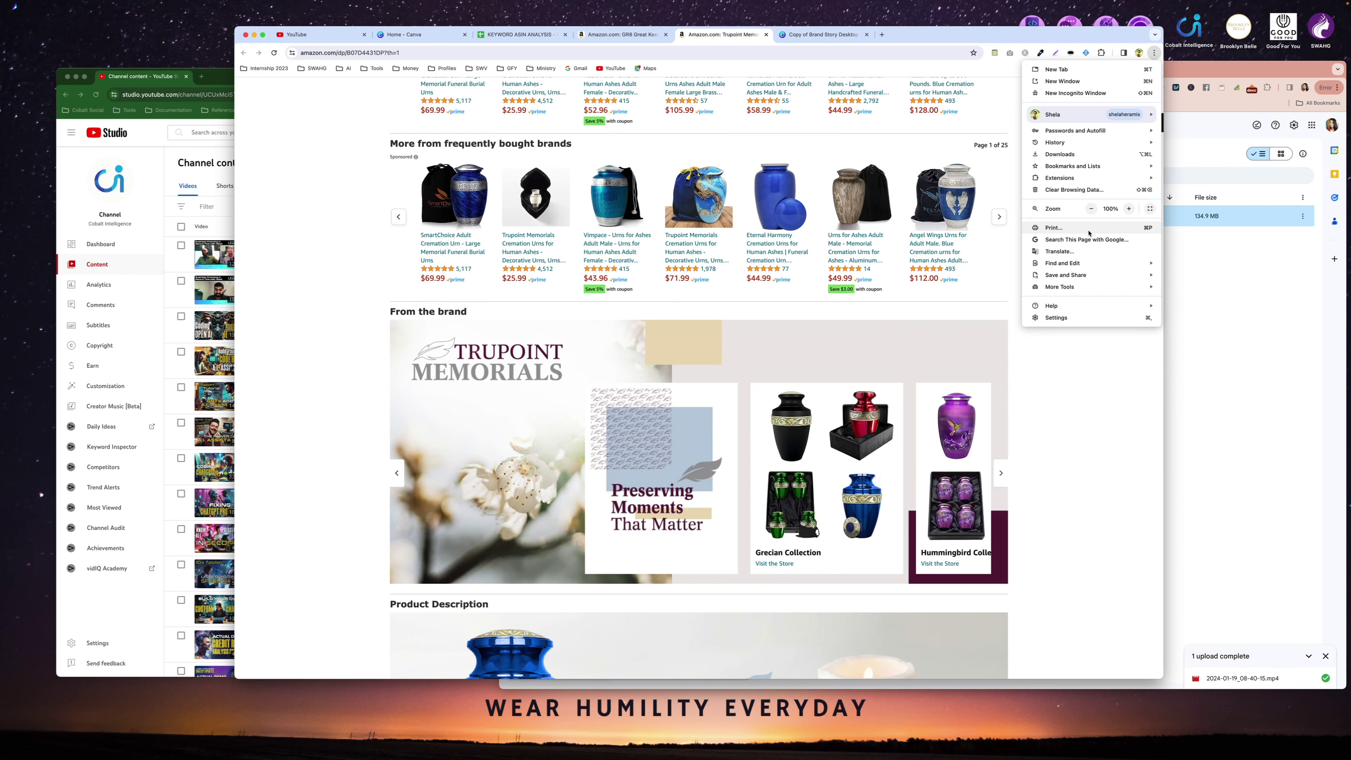
mouse_move(1077, 292)
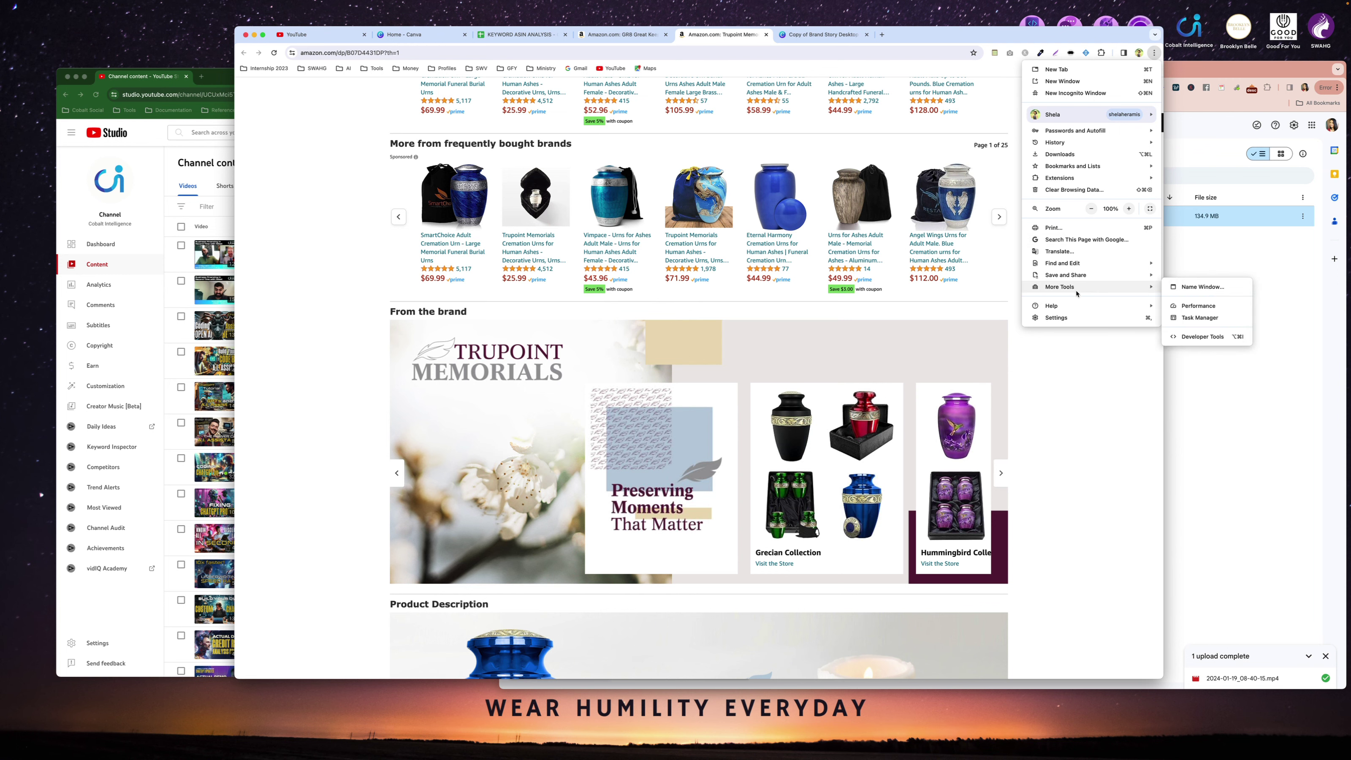
left_click(1204, 338)
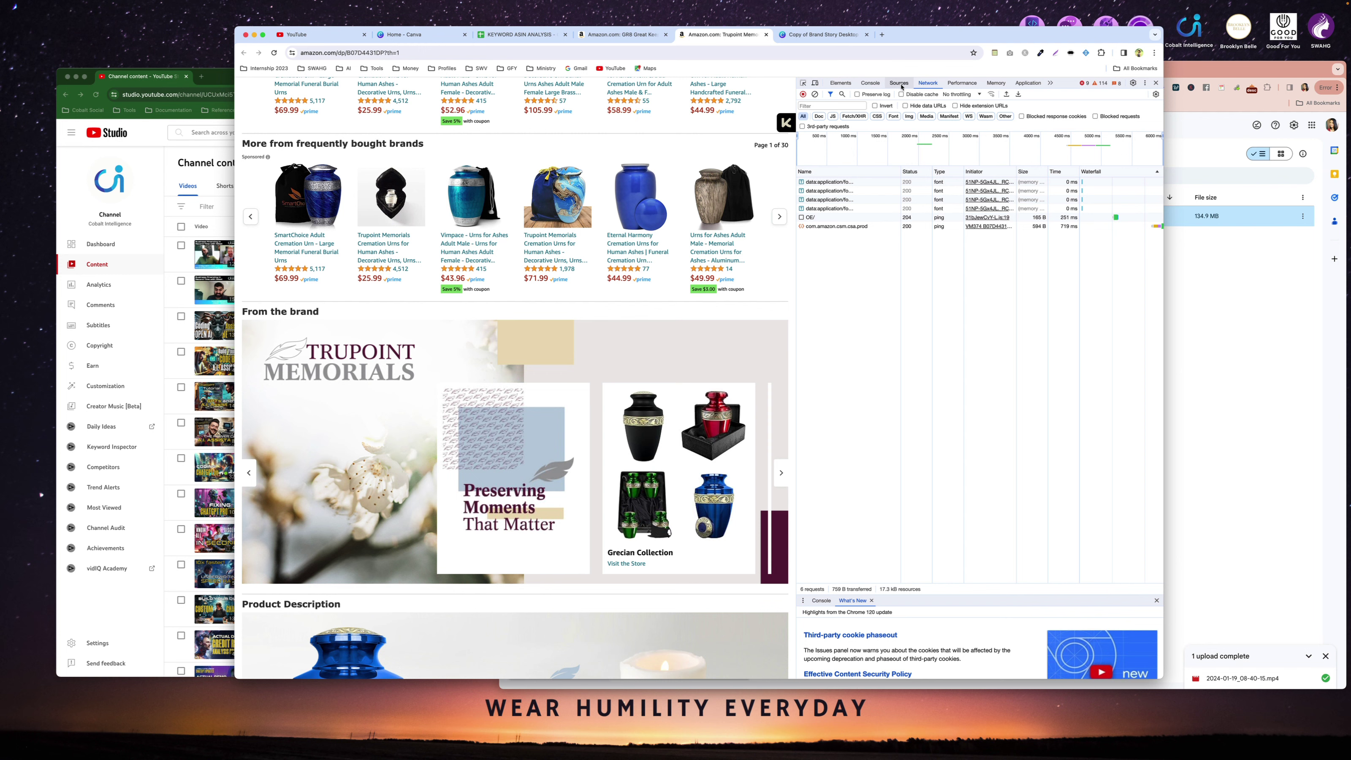
left_click(900, 83)
left_click(928, 83)
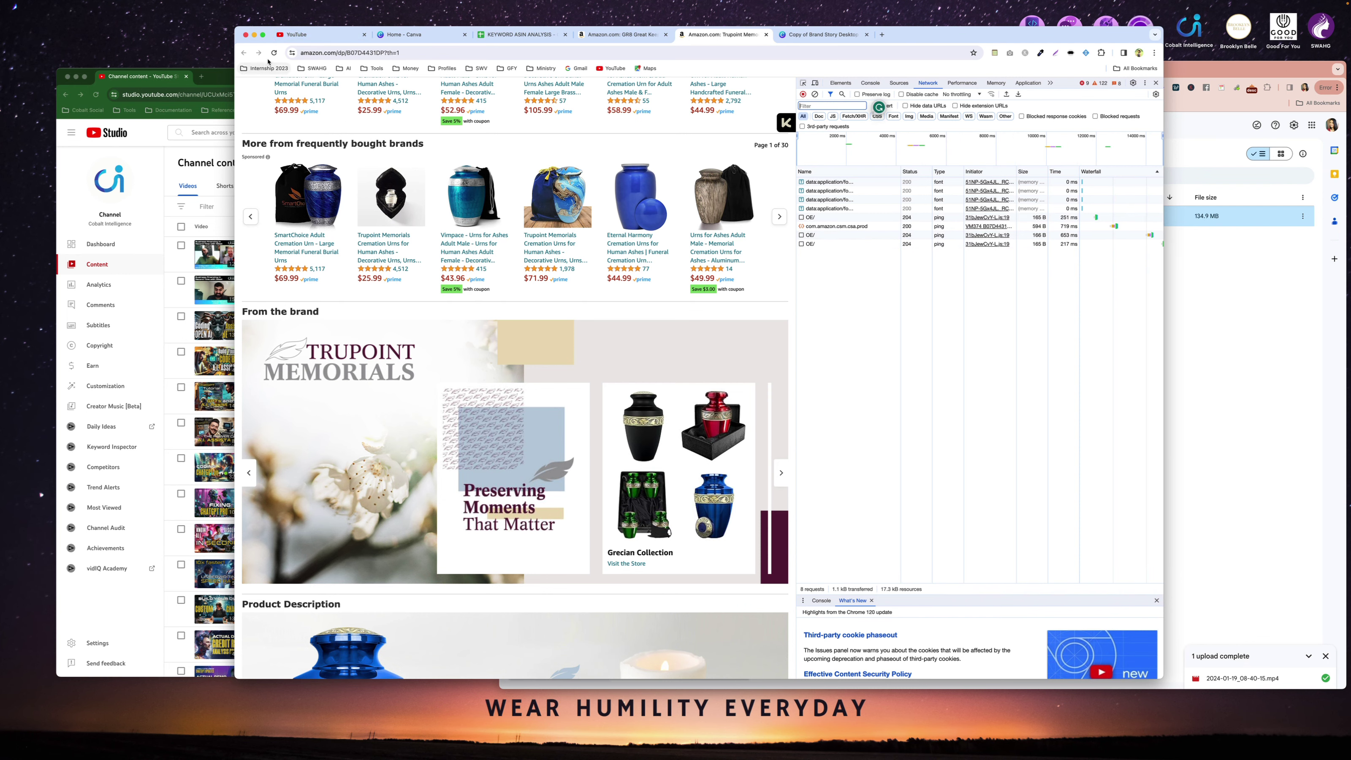
Reload the Trupoint listing, load it down through the From the brand section, and sort the captured network requests by type.
left_click(274, 52)
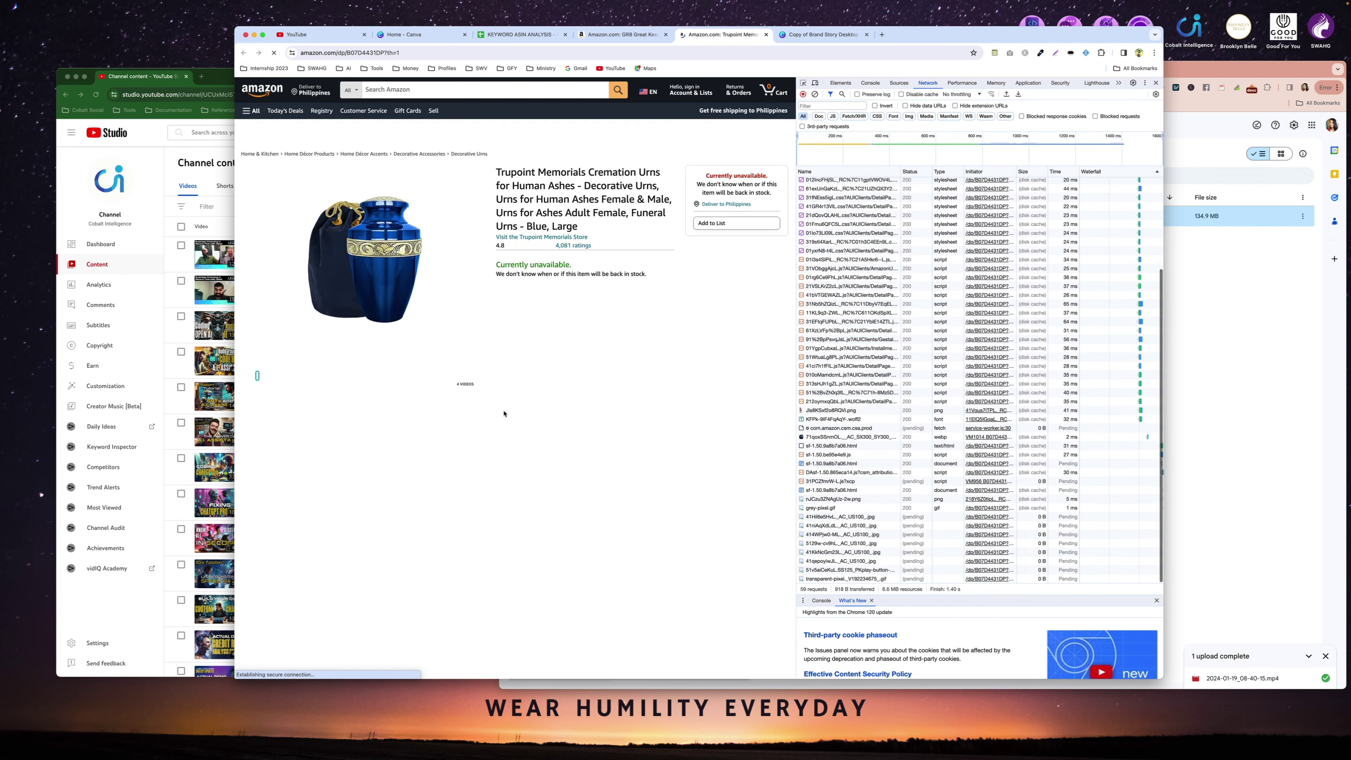
scroll(504, 413, "down", 10)
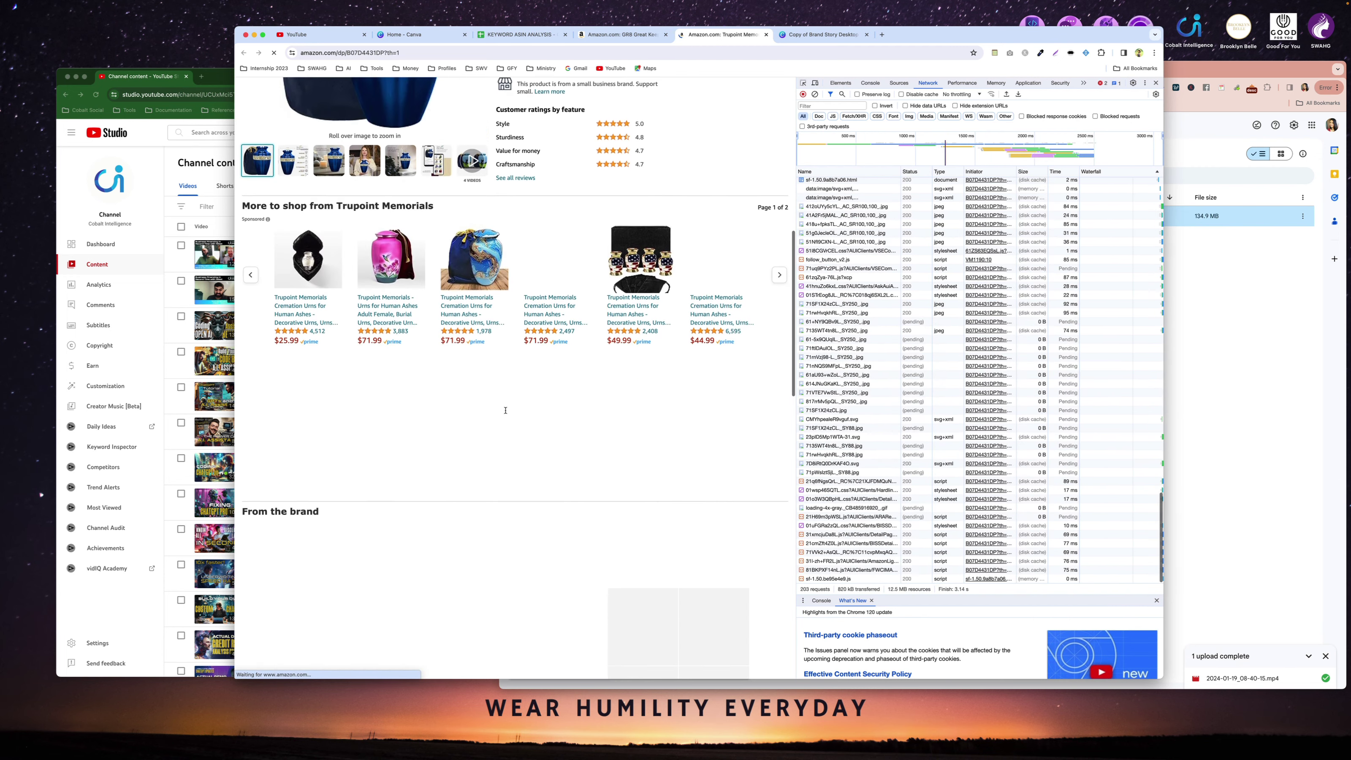
scroll(505, 411, "down", 4)
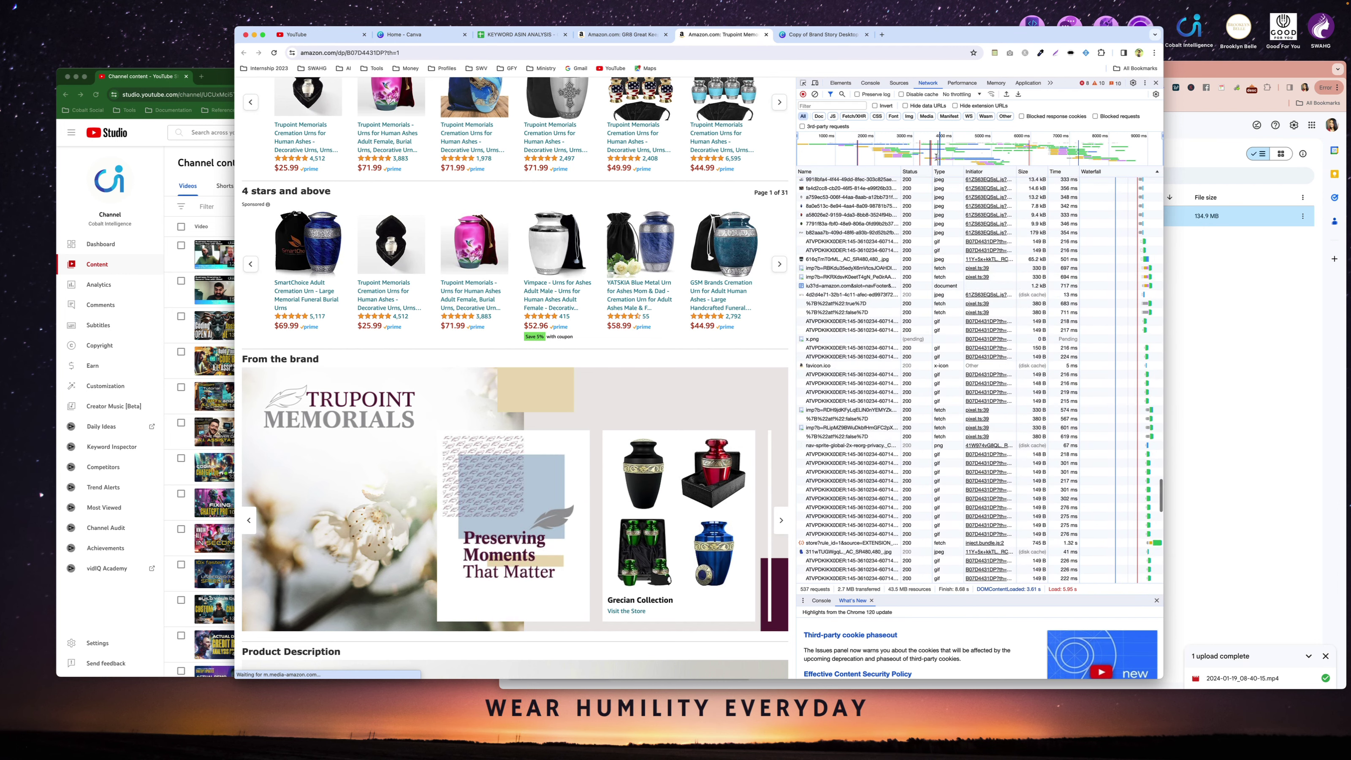
left_click(940, 171)
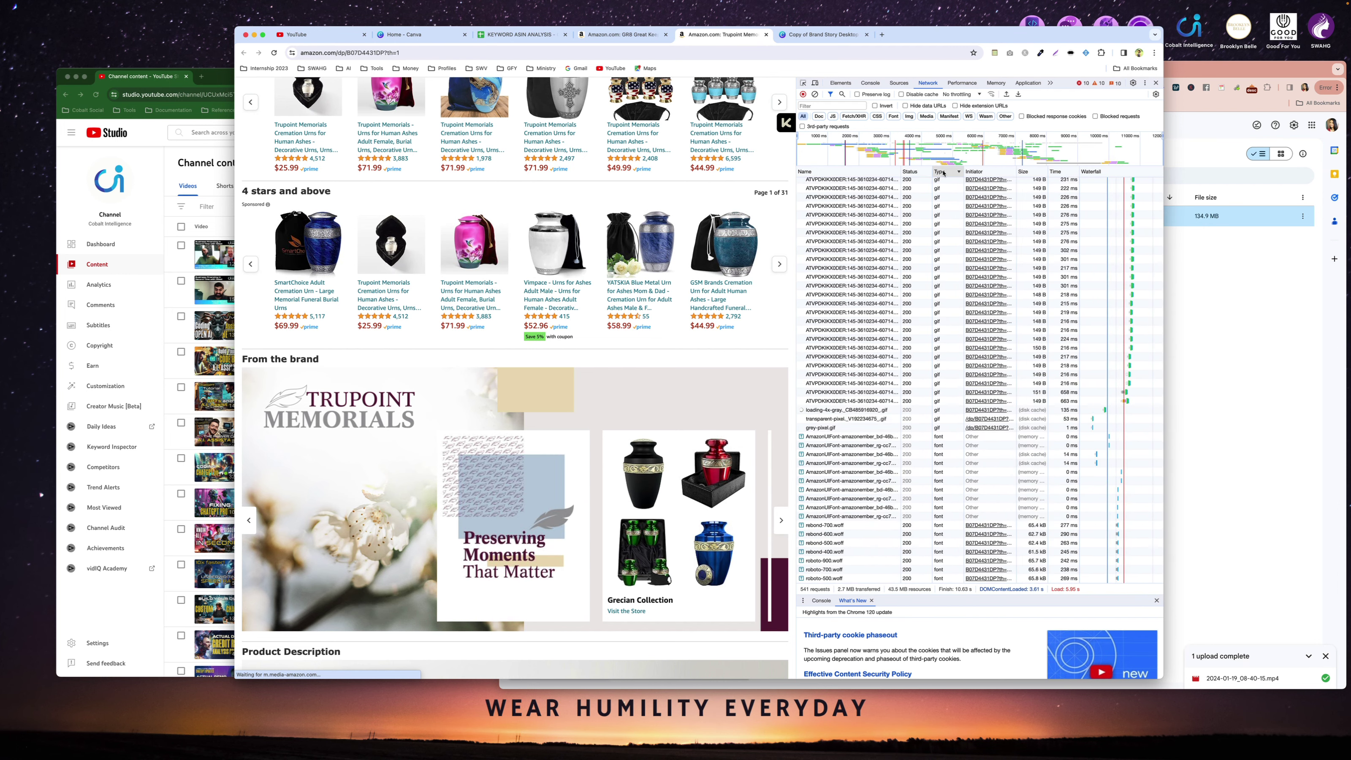
Look through the type-sorted network requests of the Trupoint listing for the block of JPEG images.
scroll(905, 297, "up", 10)
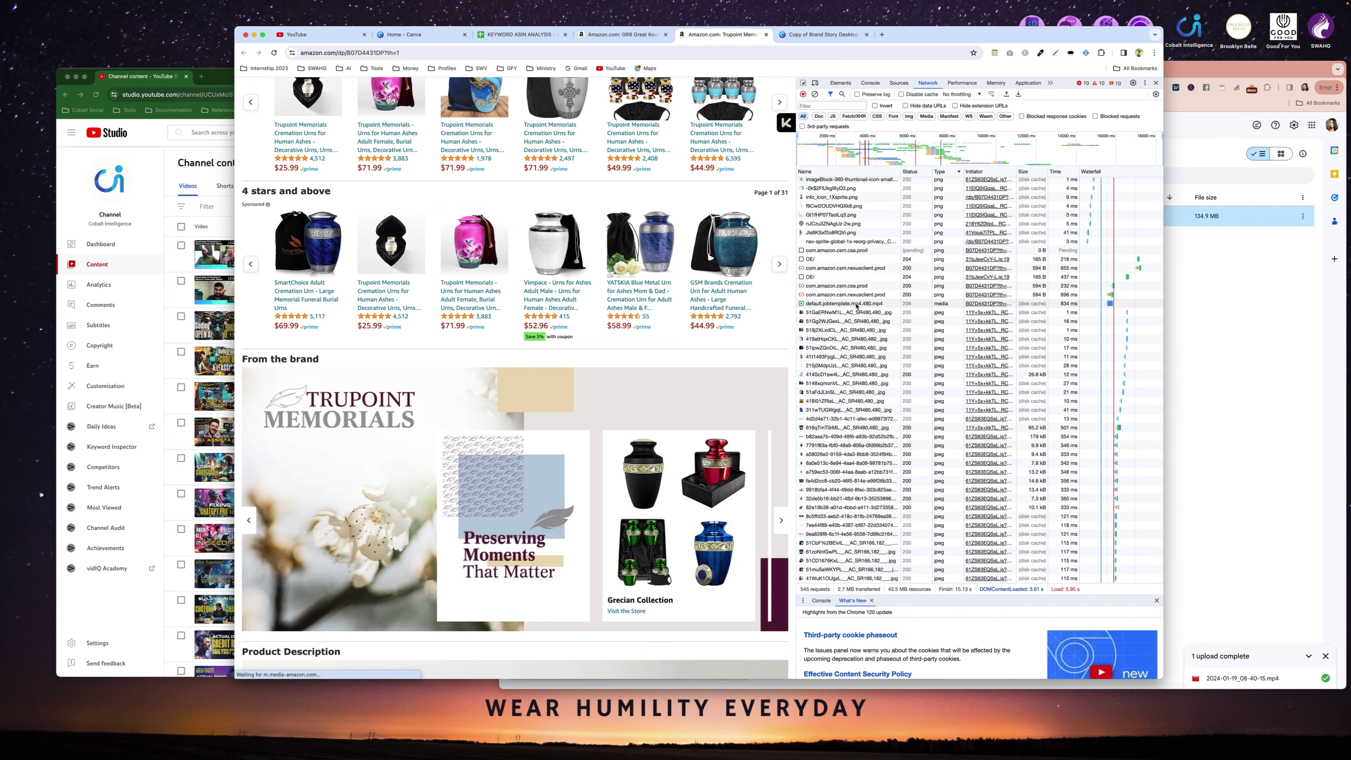
left_click(858, 304)
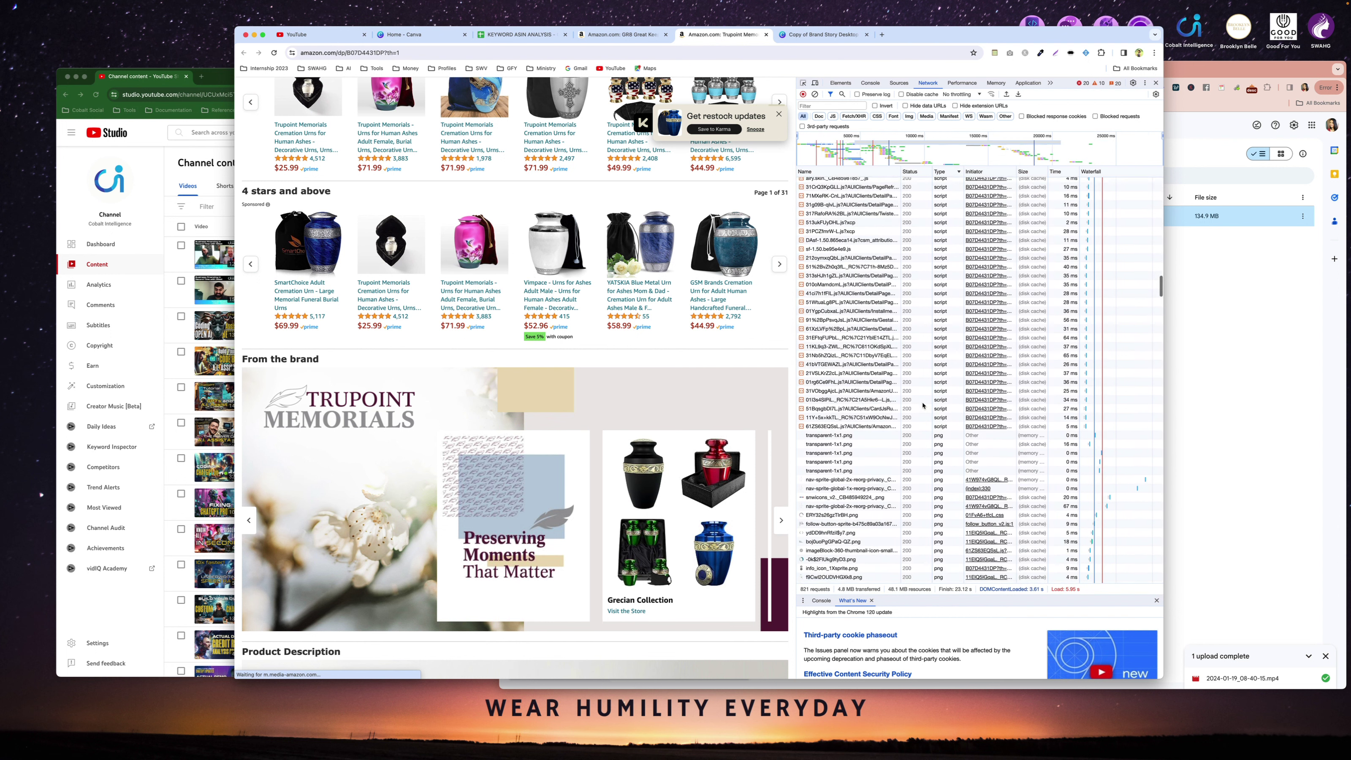
scroll(923, 406, "down", 10)
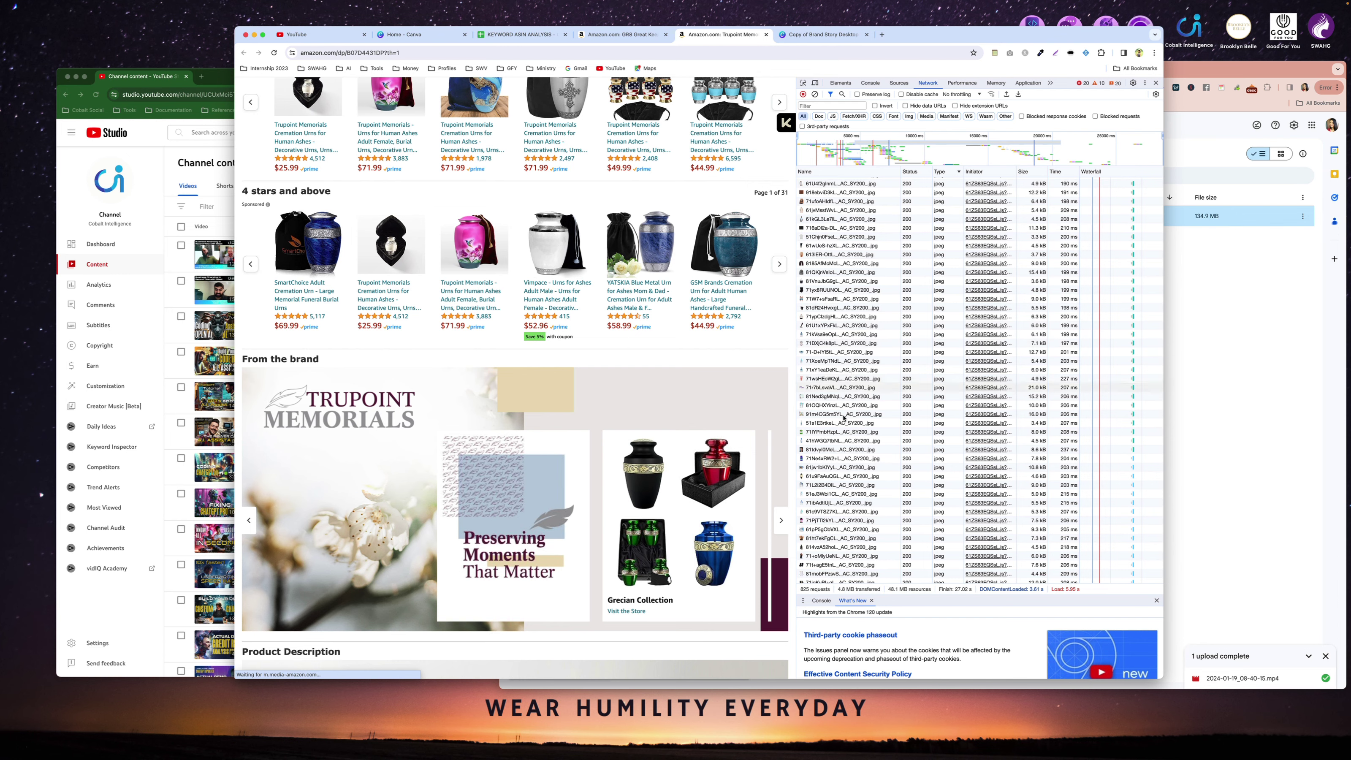
scroll(852, 429, "up", 4)
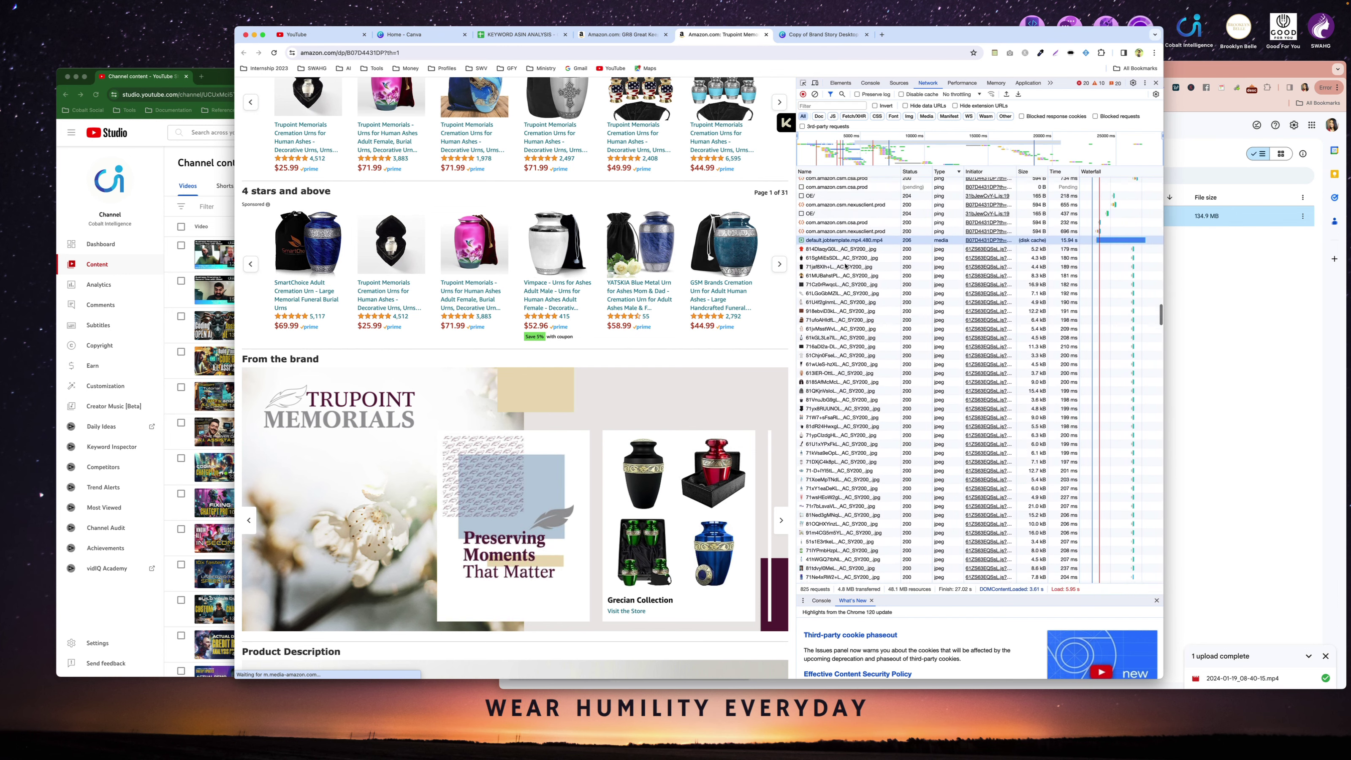
scroll(846, 261, "down", 4)
scroll(846, 265, "down", 10)
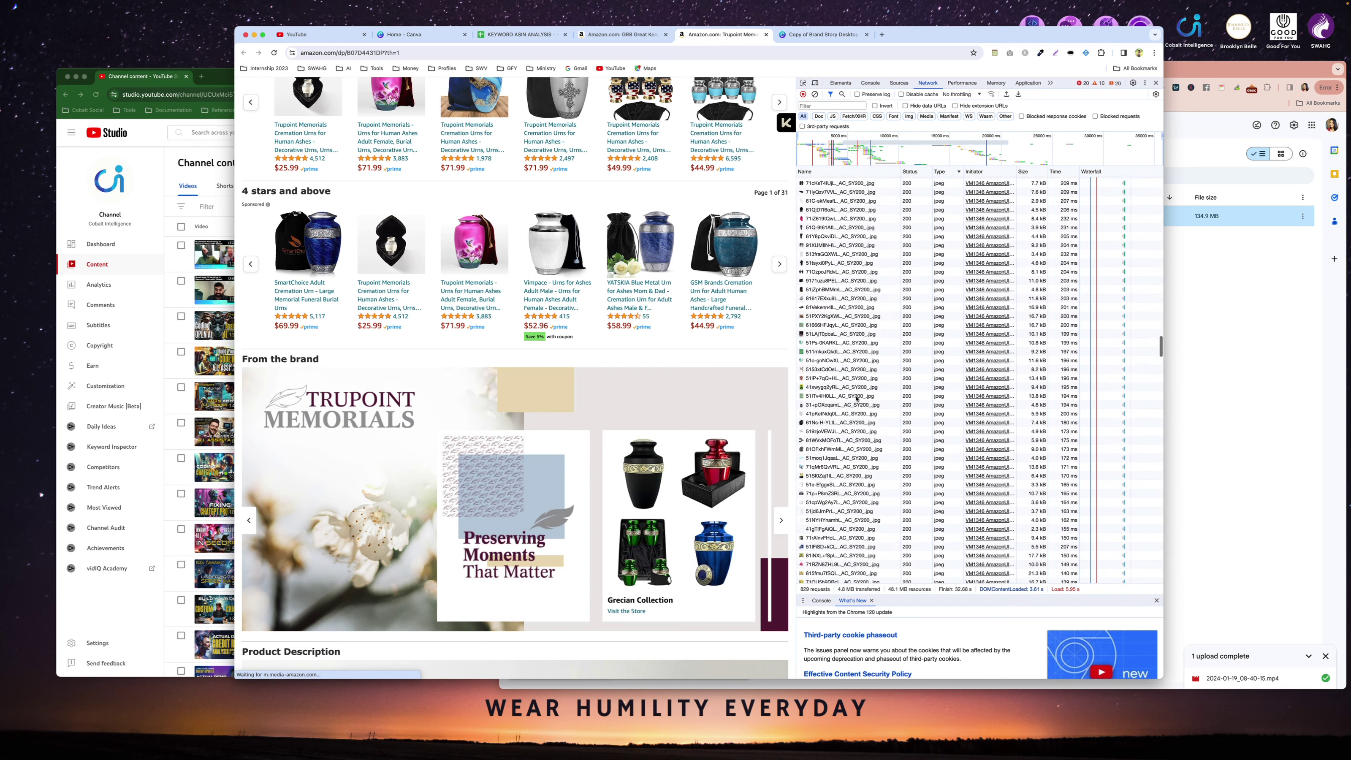
scroll(857, 397, "down", 10)
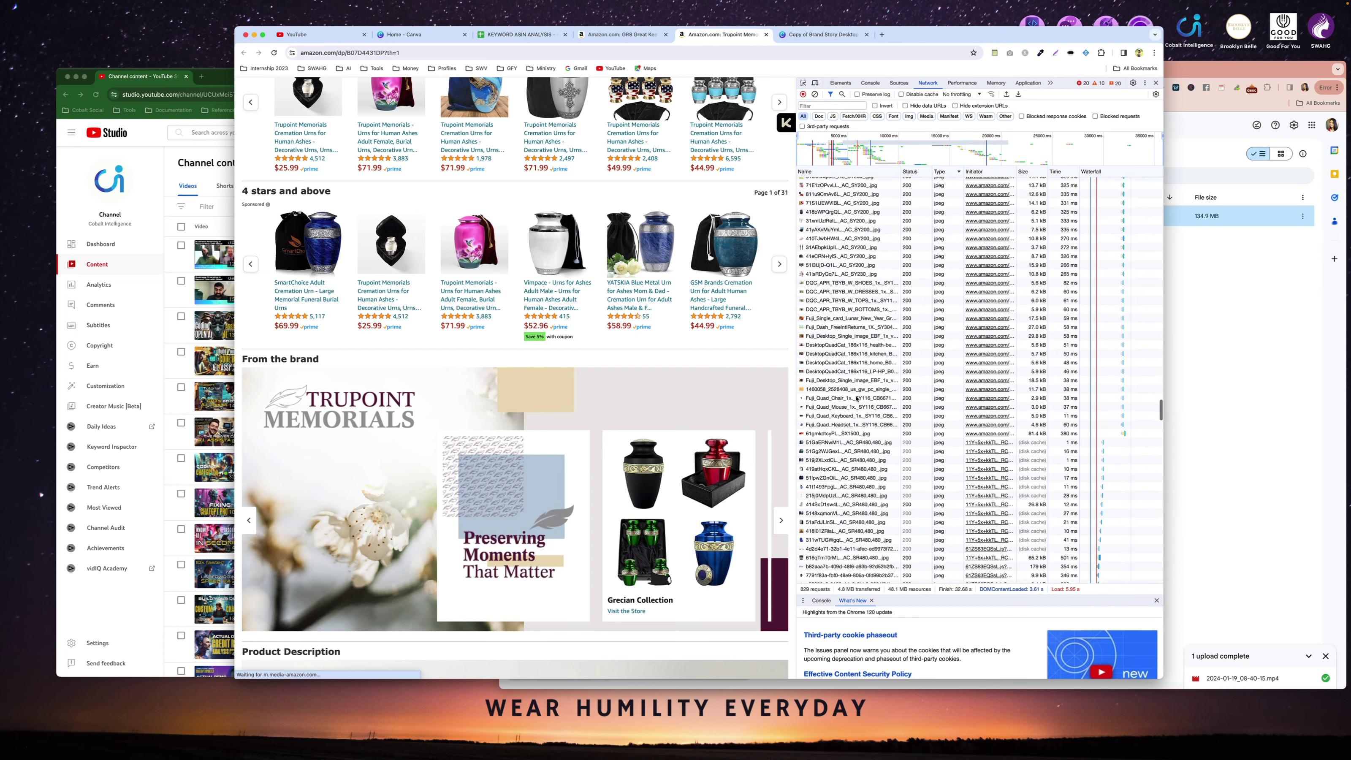
scroll(857, 398, "down", 10)
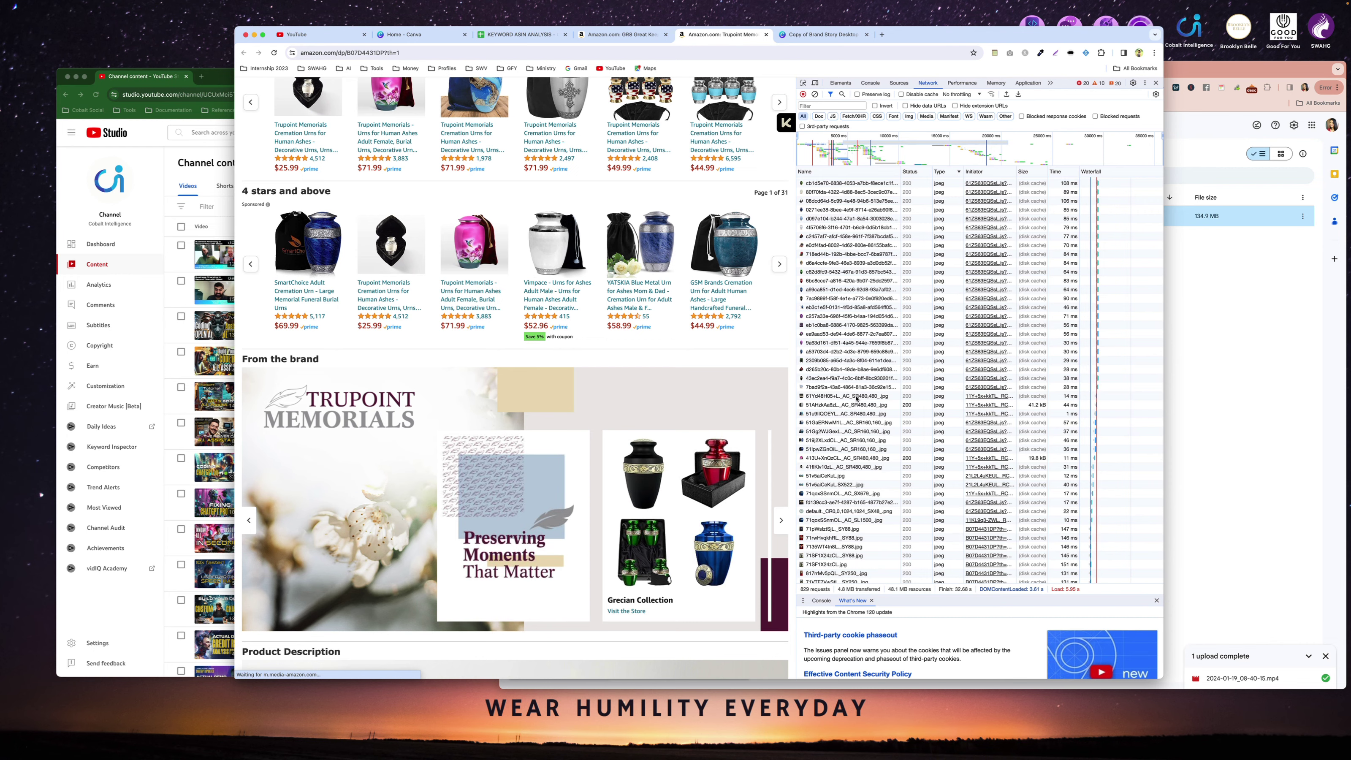
scroll(850, 453, "down", 15)
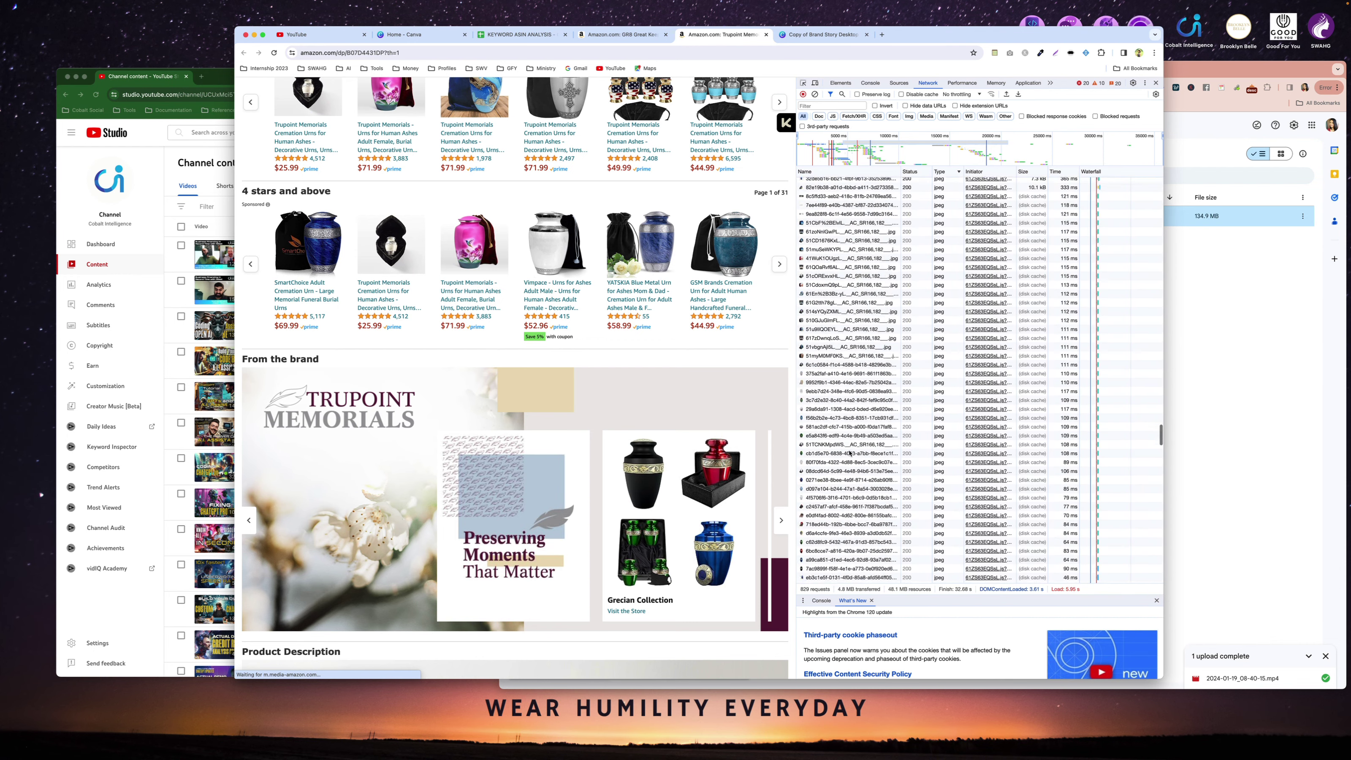
scroll(850, 453, "up", 10)
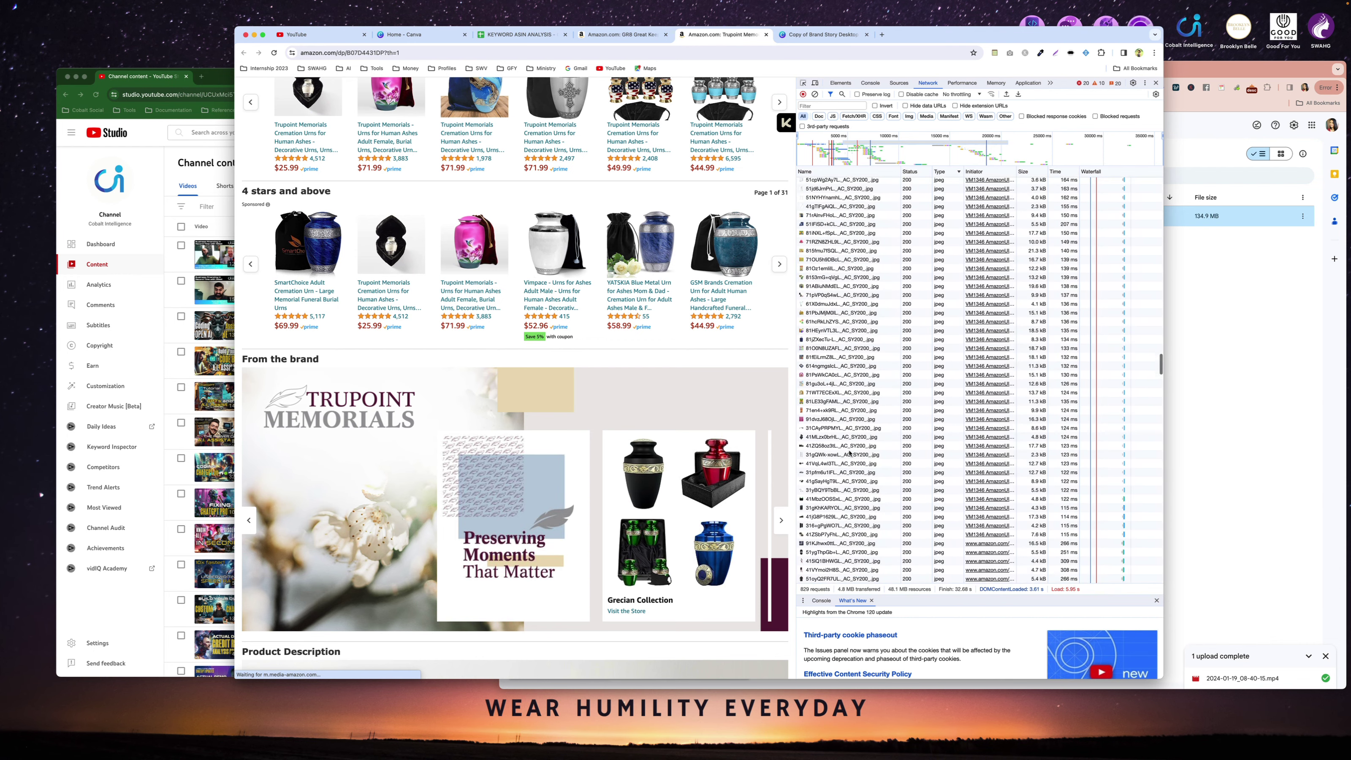
scroll(850, 453, "up", 10)
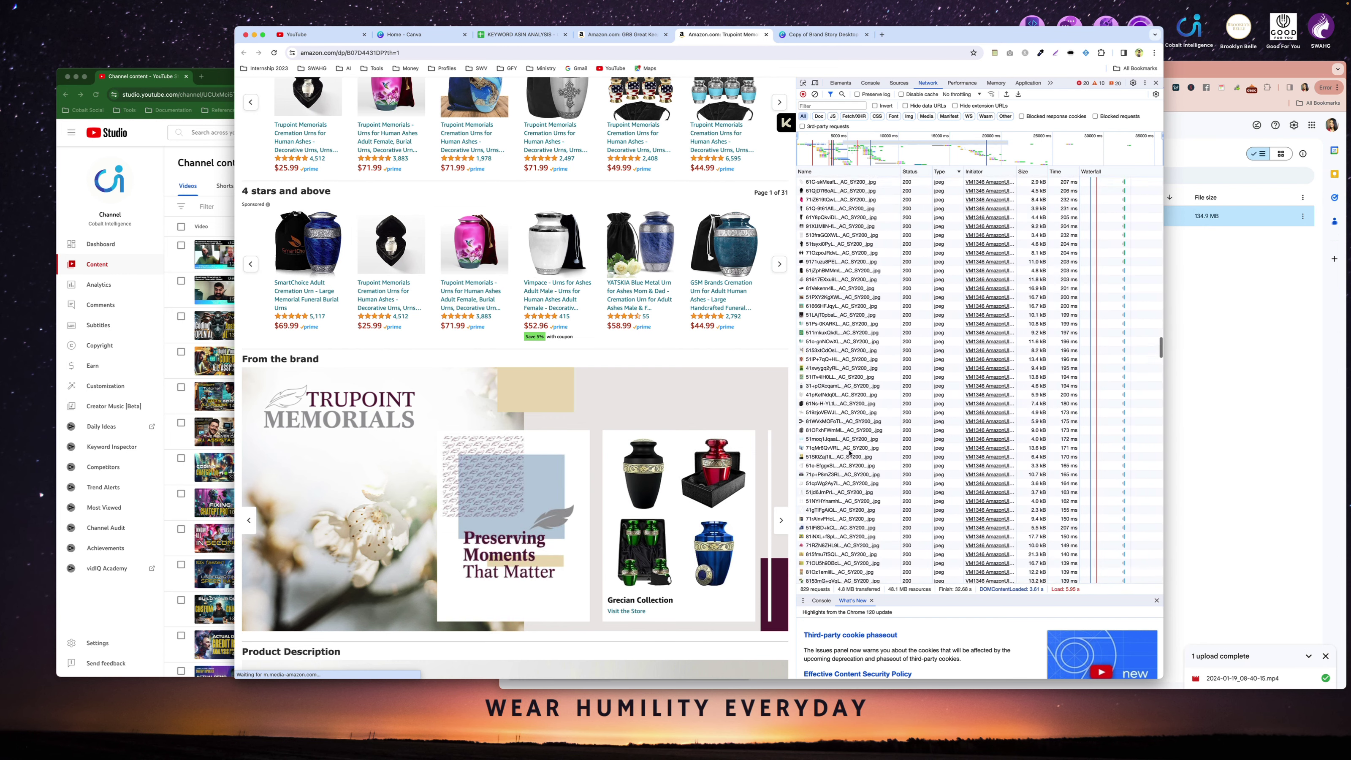
scroll(850, 453, "up", 10)
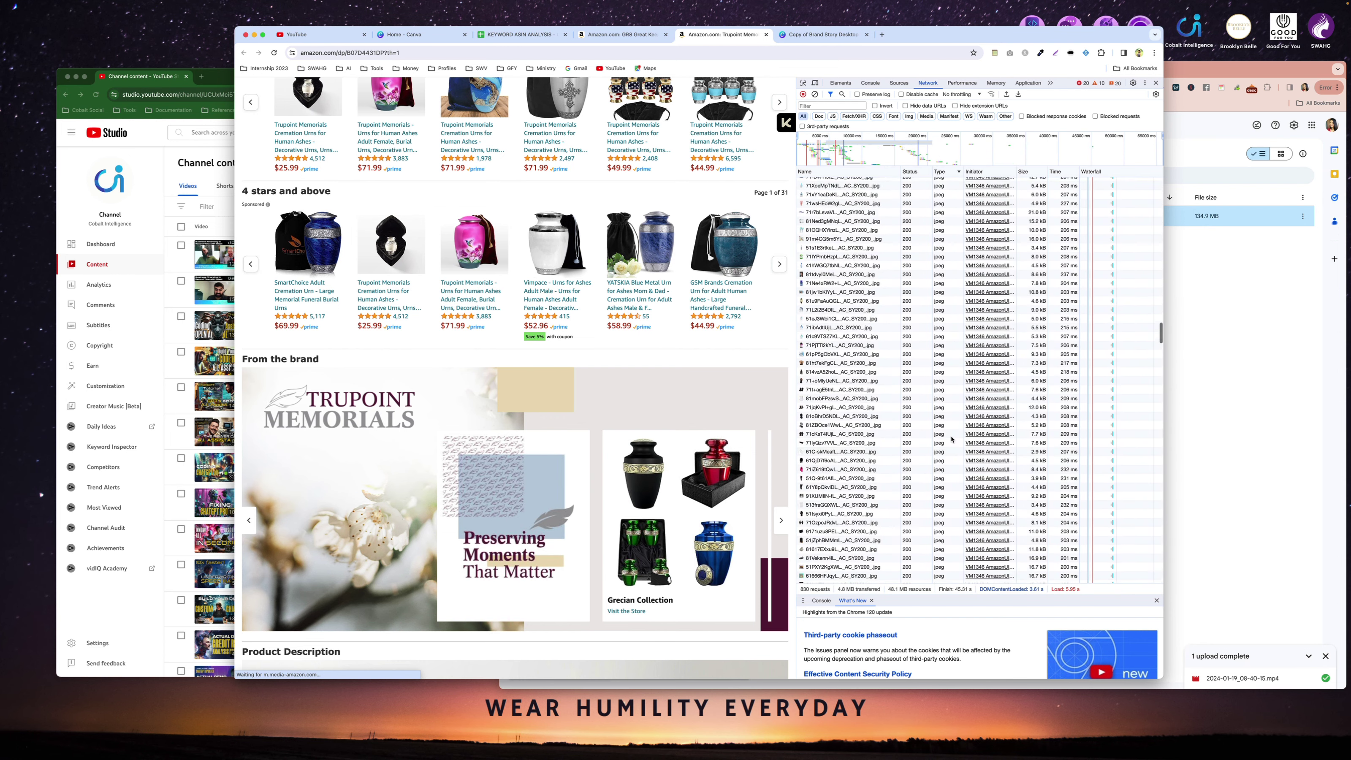
scroll(919, 439, "up", 10)
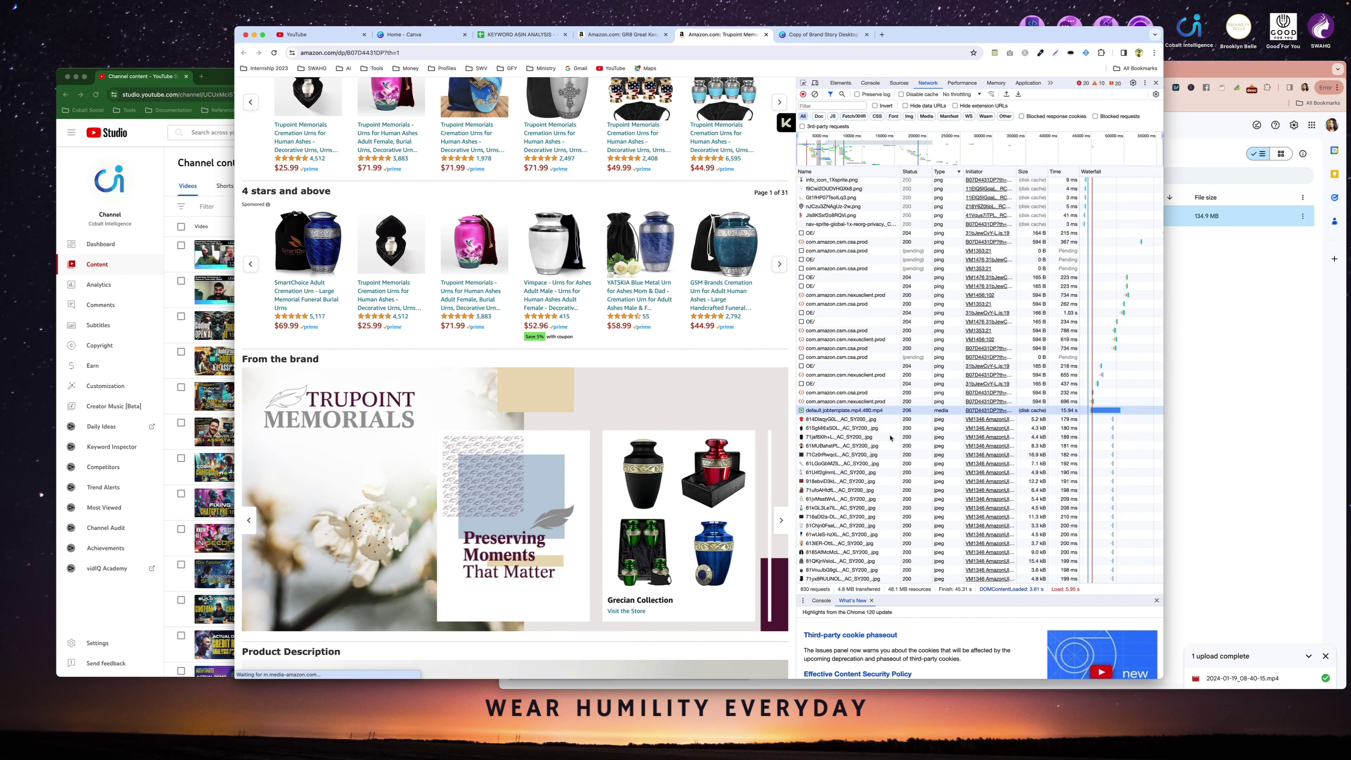
Preview the AC_SY200 and promotional JPEG requests one after another, looking for Trupoint's brand section images.
left_click(848, 429)
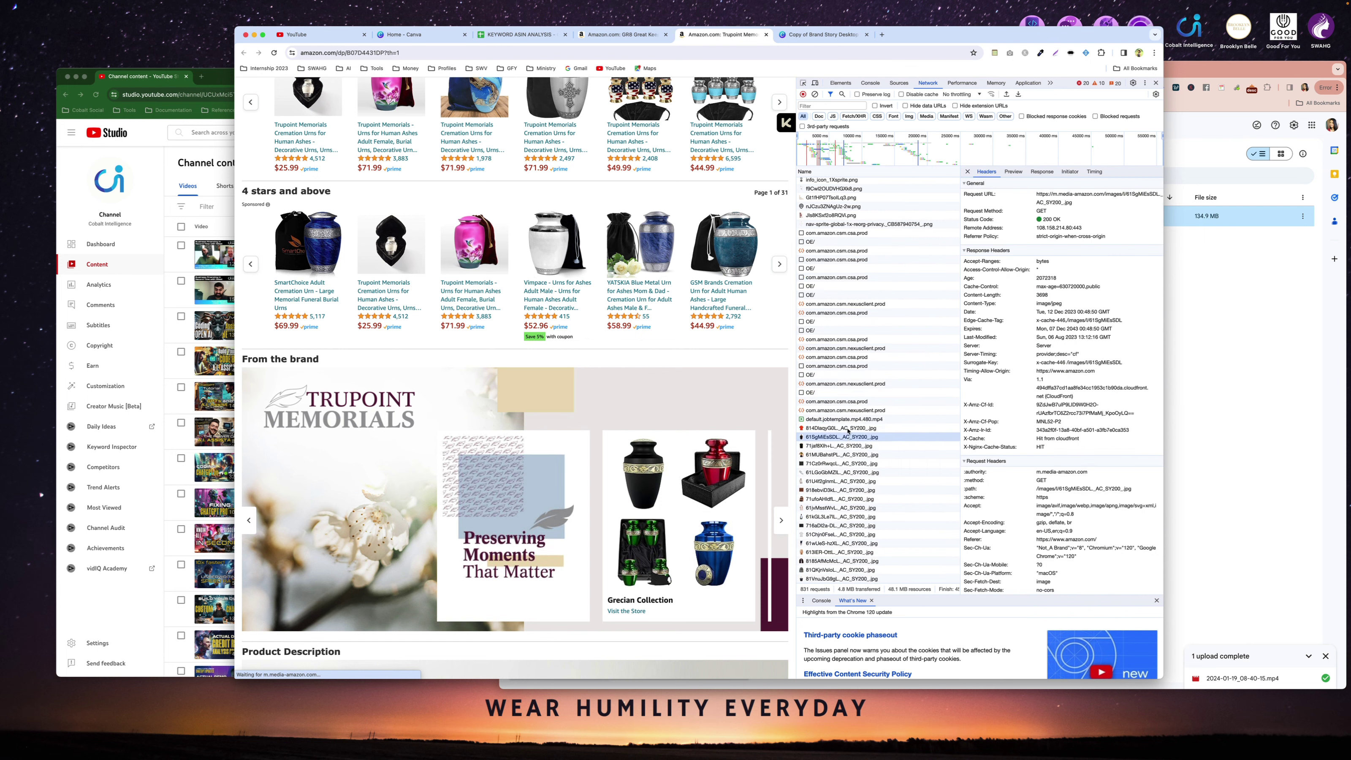
left_click(1013, 172)
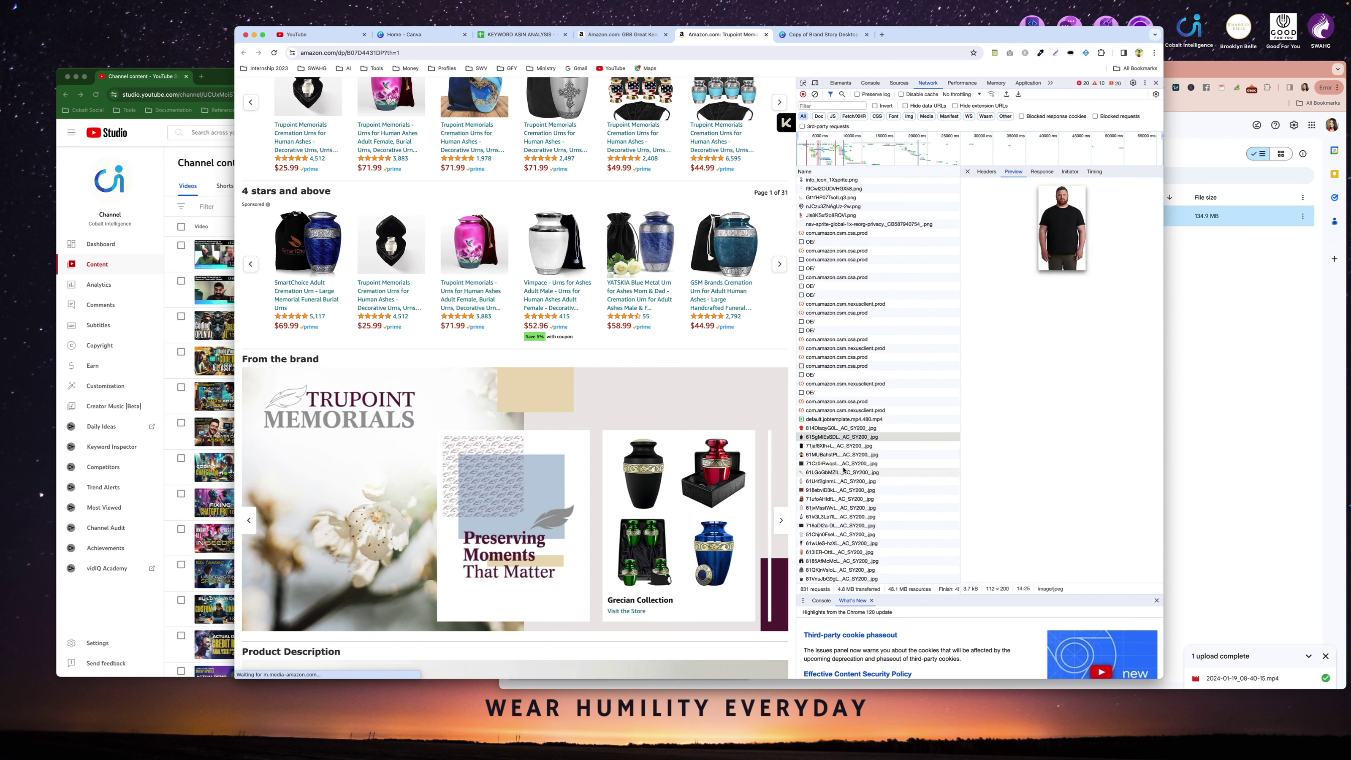
left_click(832, 448)
key("Down")
key("Down")
key("Down")
key("Down")
key("Down")
key("Down")
key("Down")
key("Down")
key("Down")
key("Down")
key("Down")
key("Down")
key("Down")
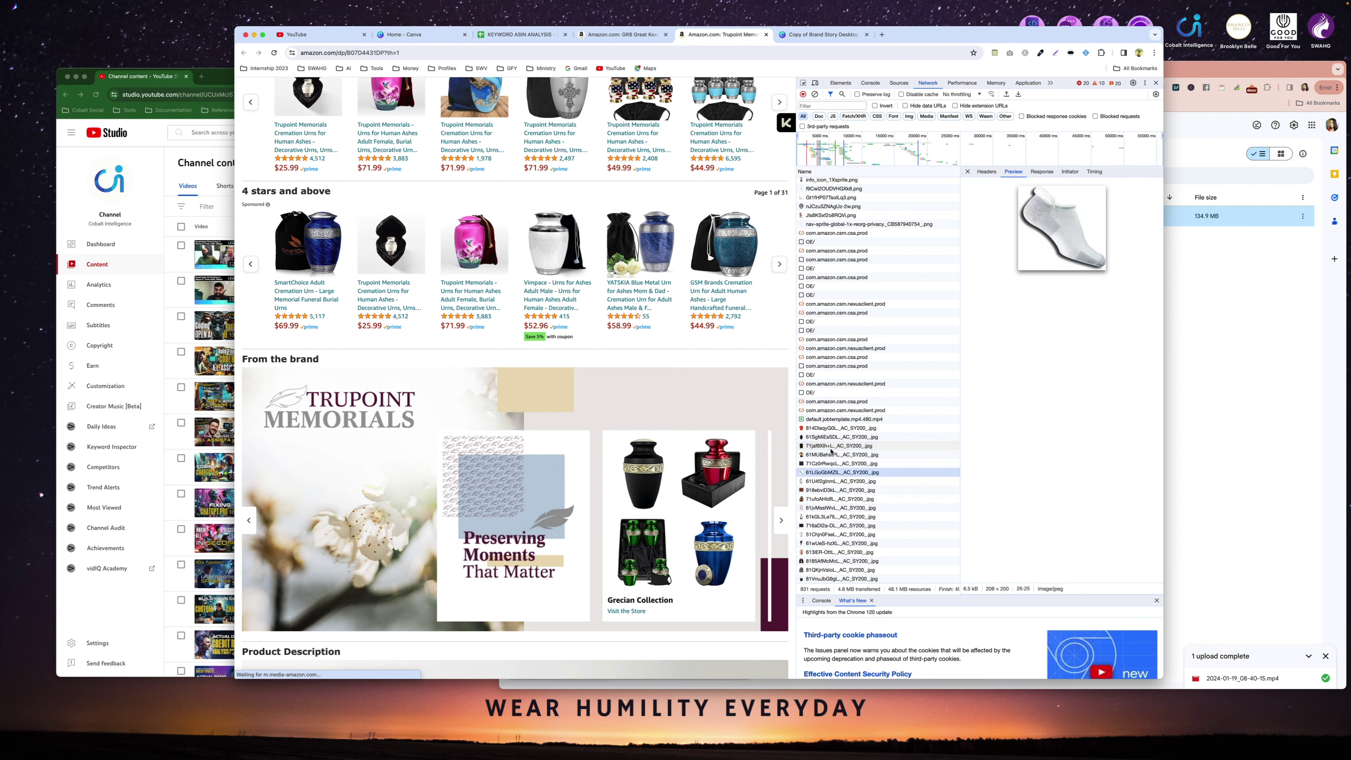
key("Down")
key("Down")
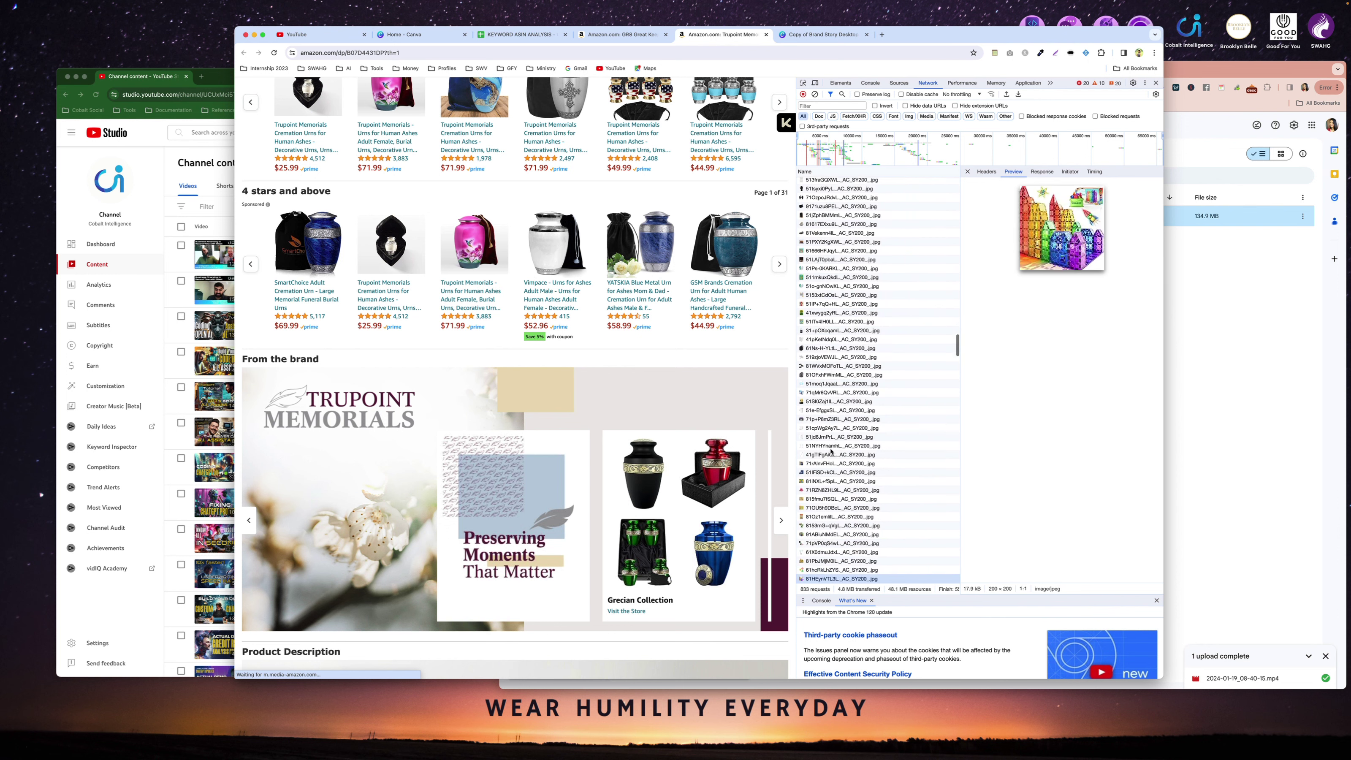
key("Down")
key("Down")
key("Down")
key("Down")
key("Down")
key("Down")
key("Down")
key("Down")
key("Down")
key("Down")
key("Down")
key("Down")
key("Down")
key("Down")
key("Down")
key("Down")
key("Down")
key("Down")
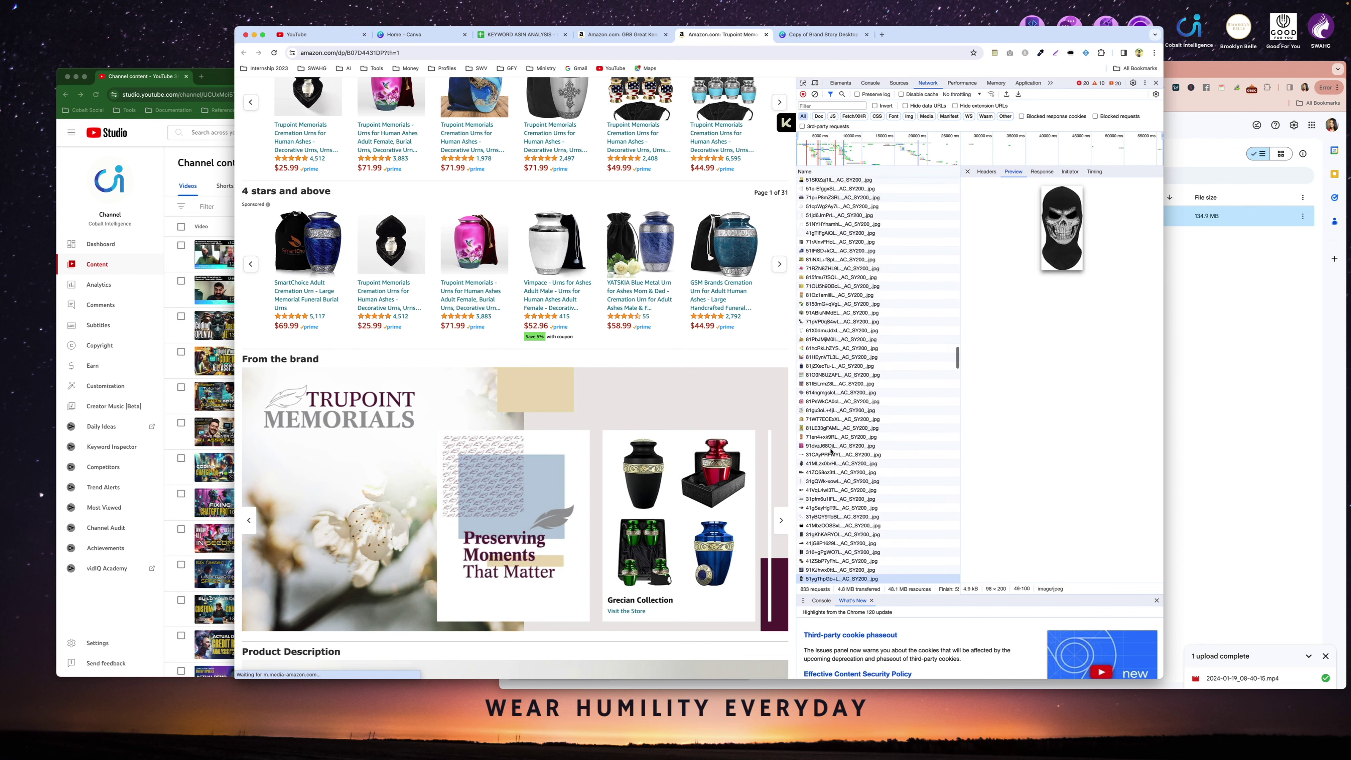
key("Down")
key("Down")
key("Down")
key("Down")
key("Down")
key("Down")
key("Down")
key("Down")
key("Down")
key("Down")
key("Down")
key("Down")
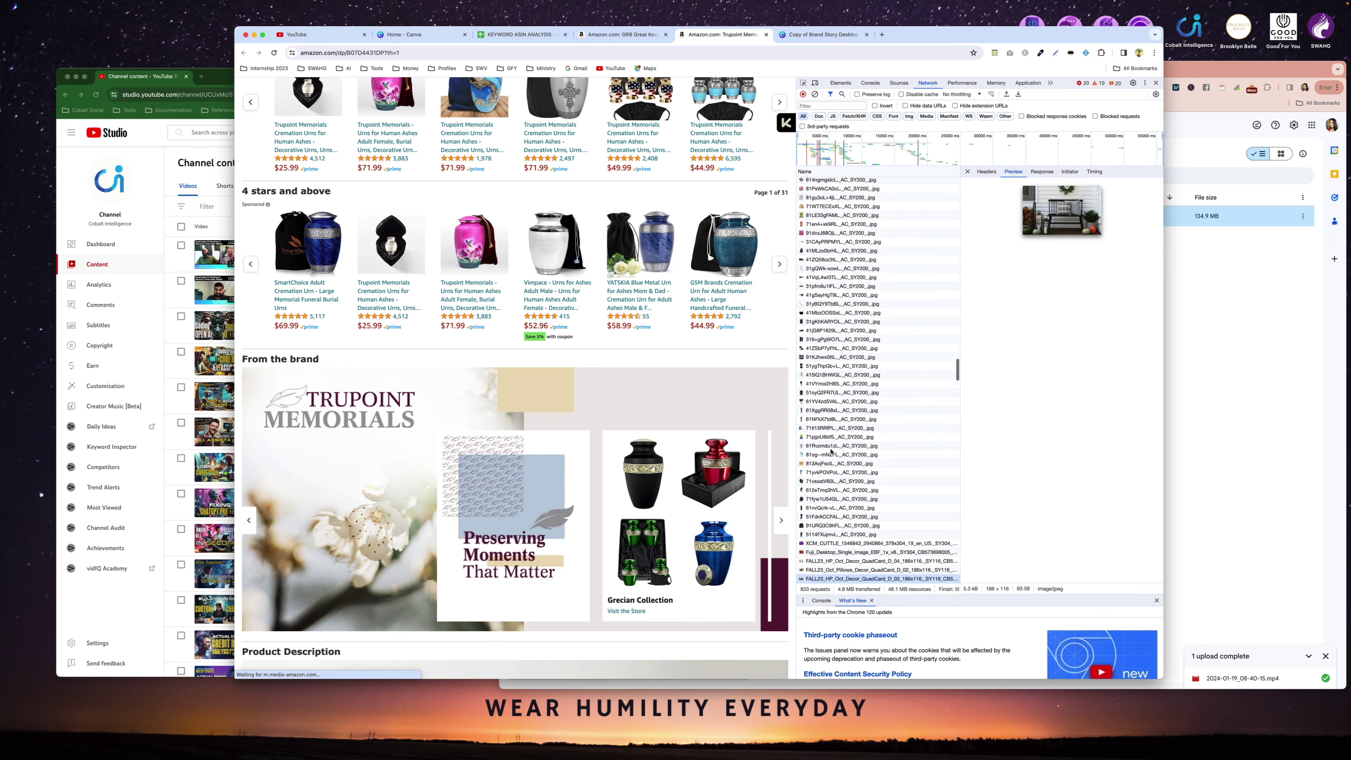
key("Down")
key("Down")
key("Down")
key("Down")
key("Down")
key("Down")
key("Down")
key("Down")
key("Down")
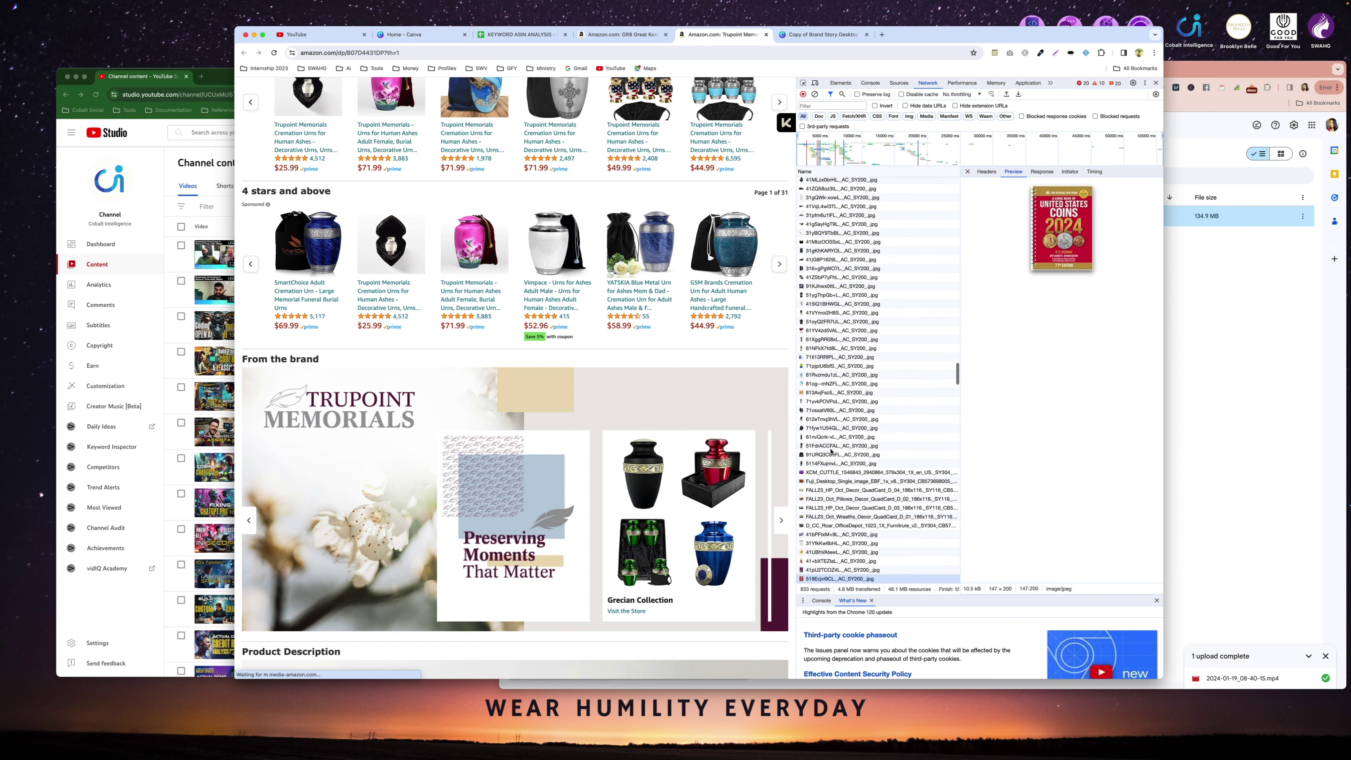
key("Down")
key("Down")
key("Down")
key("Down")
key("Down")
key("Down")
key("Down")
key("Down")
key("Down")
key("Down")
key("Down")
key("Down")
key("Down")
key("Down")
key("Down")
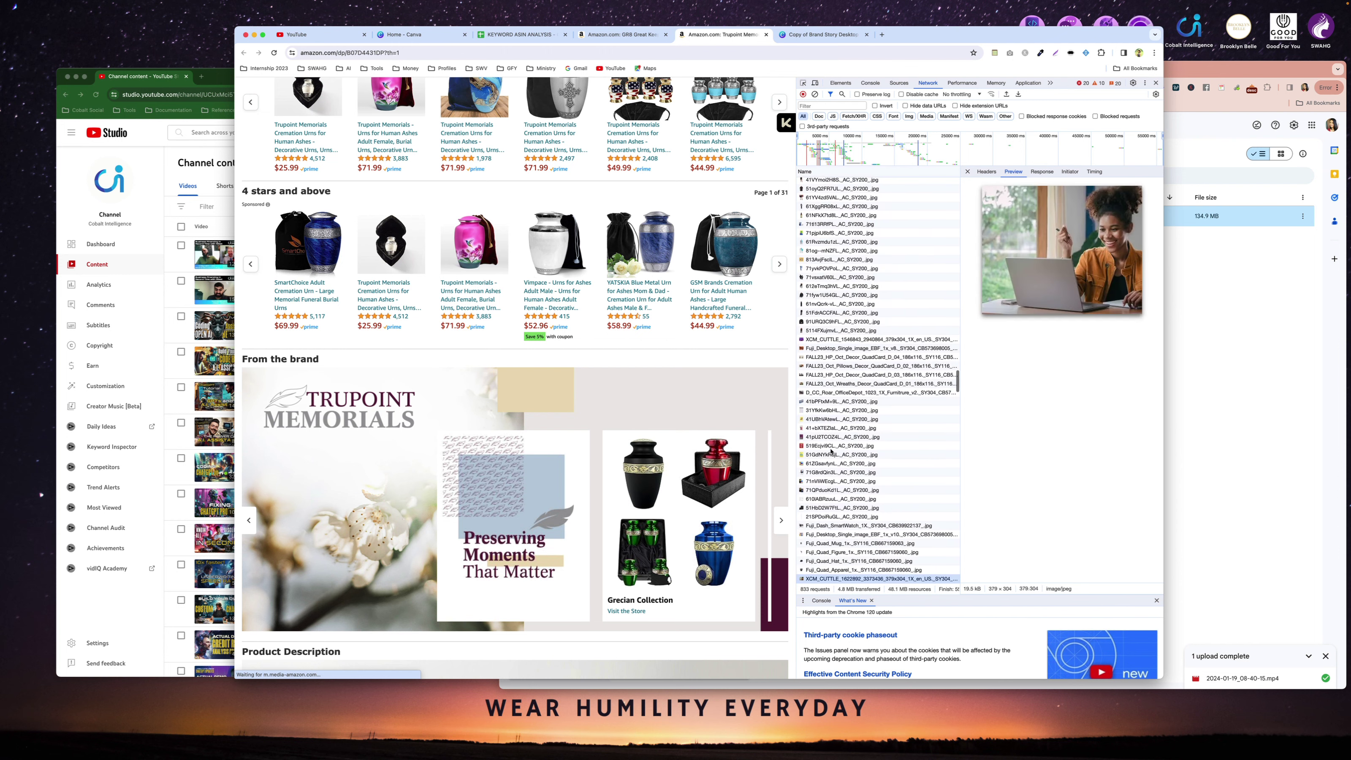
key("Down")
key("Down")
key("Down")
key("Down")
key("Down")
key("Down")
key("Down")
key("Down")
key("Down")
key("Down")
key("Down")
key("Down")
key("Down")
key("Down")
key("Down")
key("Down")
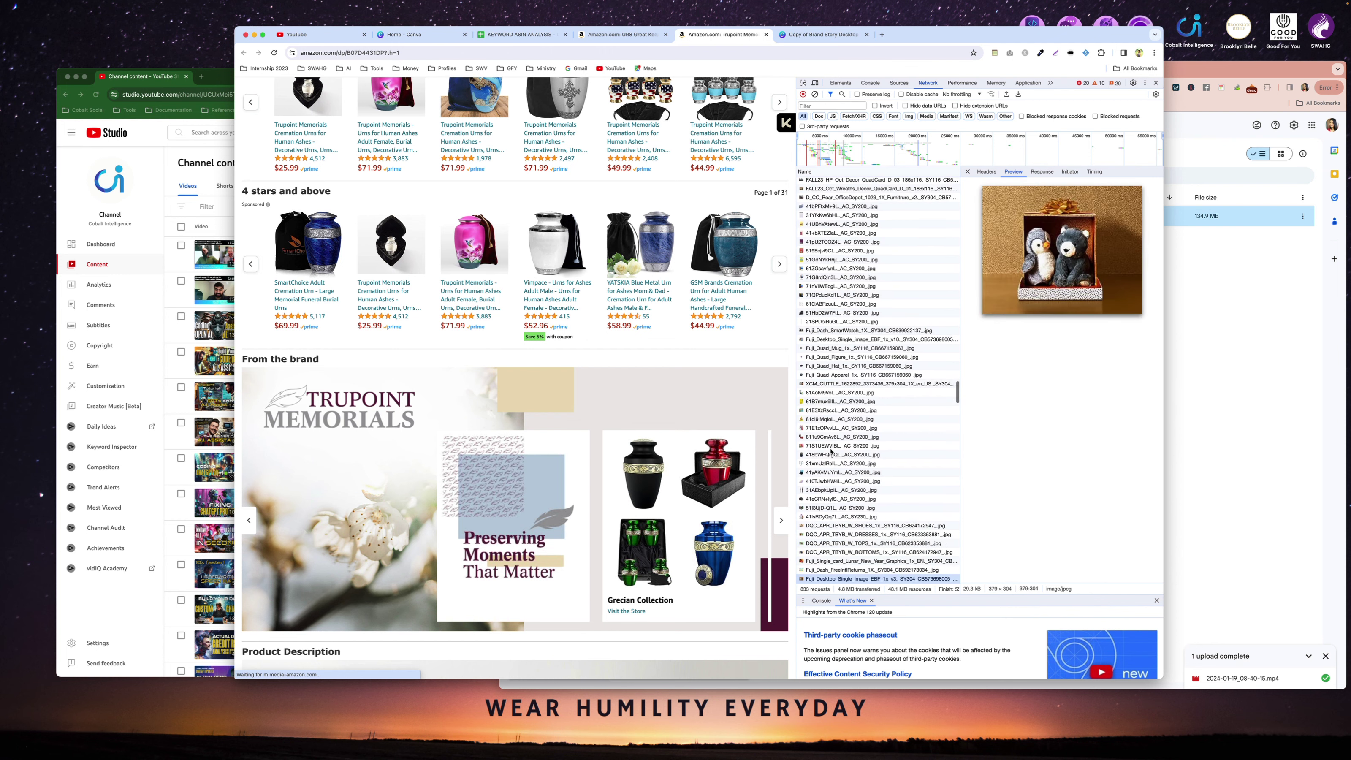
Skip ahead to the AC_SR480,480 JPEG requests and preview the product images in that group.
scroll(820, 495, "down", 2)
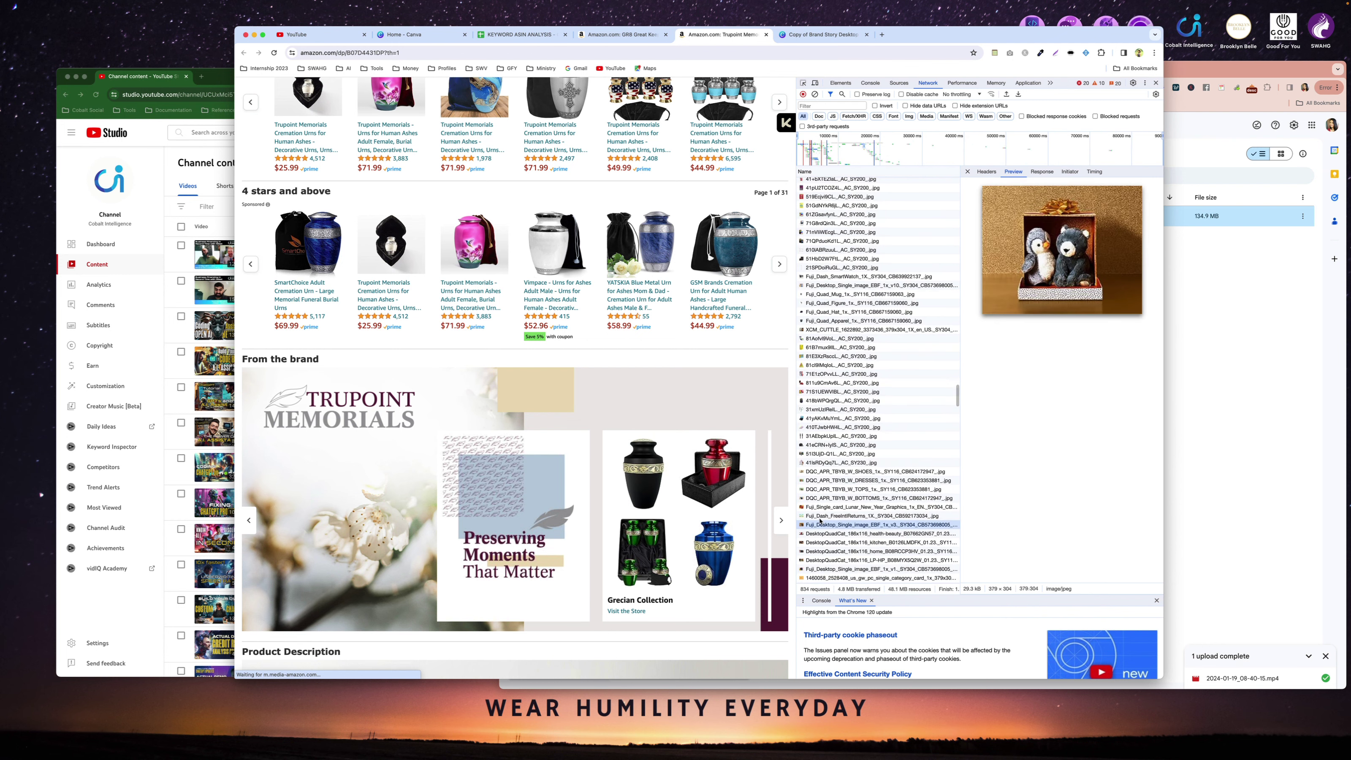
scroll(821, 521, "down", 5)
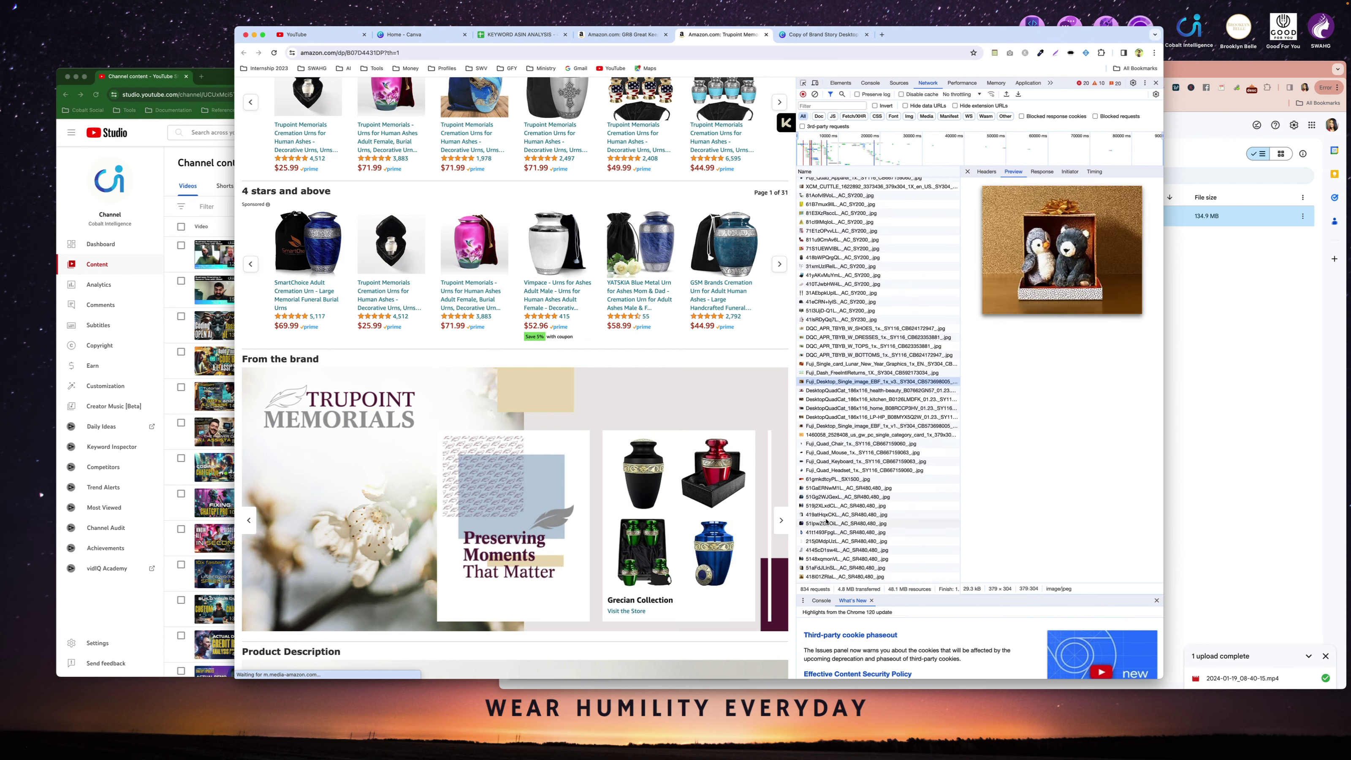
left_click(836, 494)
scroll(839, 539, "down", 2)
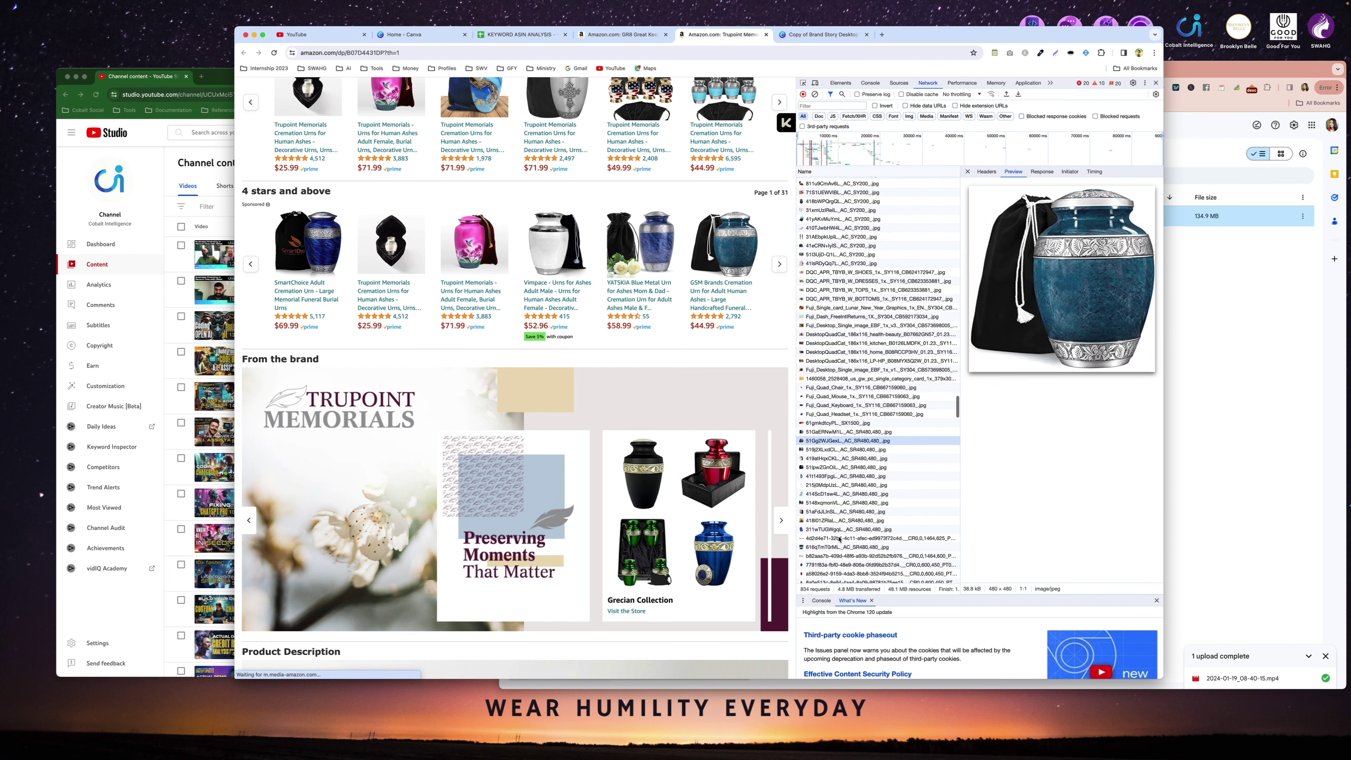
left_click(829, 521)
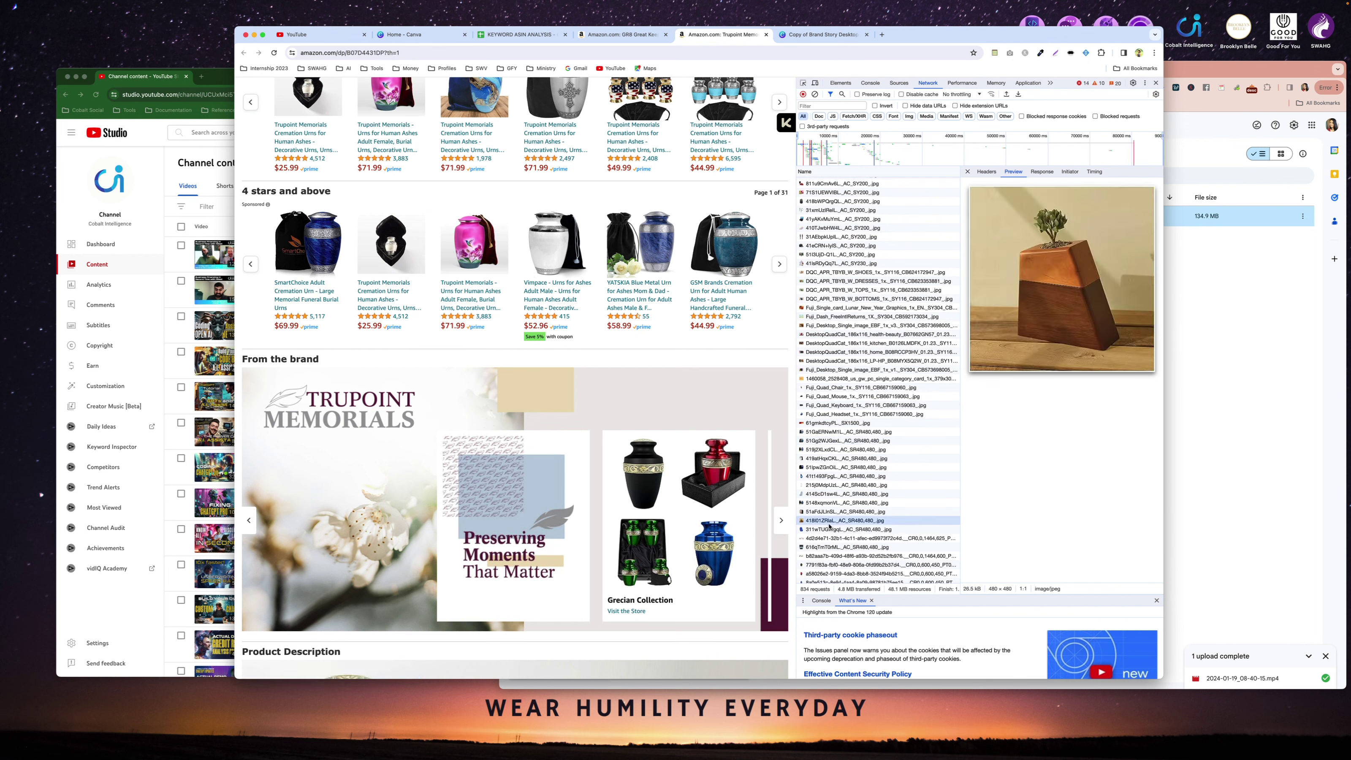
left_click(829, 529)
key("Up")
key("Up")
key("Up")
key("Up")
key("Up")
key("Up")
key("Up")
key("Up")
key("Up")
key("Up")
key("Up")
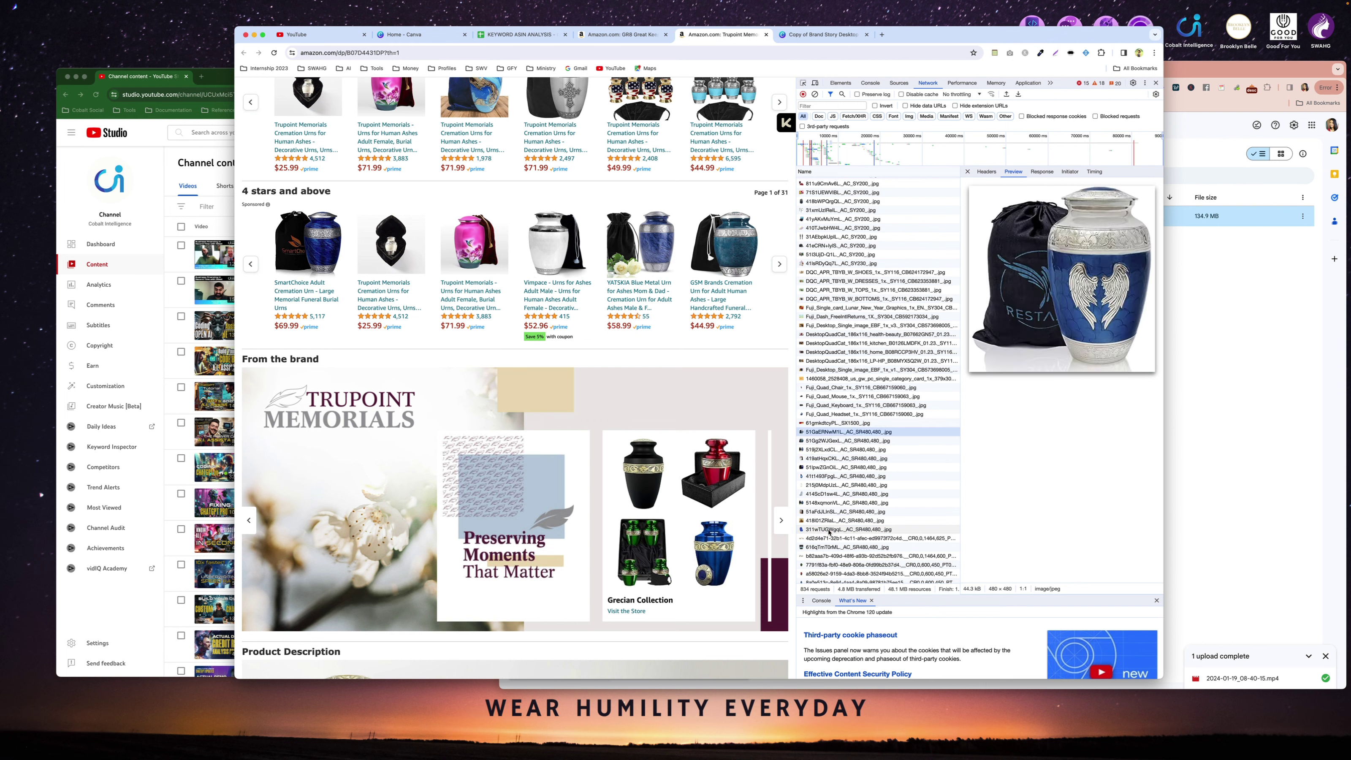
Preview the requests from the AC_SR480,480 group on through the cropped CR0,0 images to locate the Trupoint Memorials brand images.
key("Down")
key("Down")
key("Down")
key("Down")
key("Down")
key("Down")
key("Down")
key("Down")
key("Down")
key("Down")
key("Down")
key("Down")
key("Down")
key("Down")
key("Down")
key("Down")
key("Down")
key("Down")
key("Down")
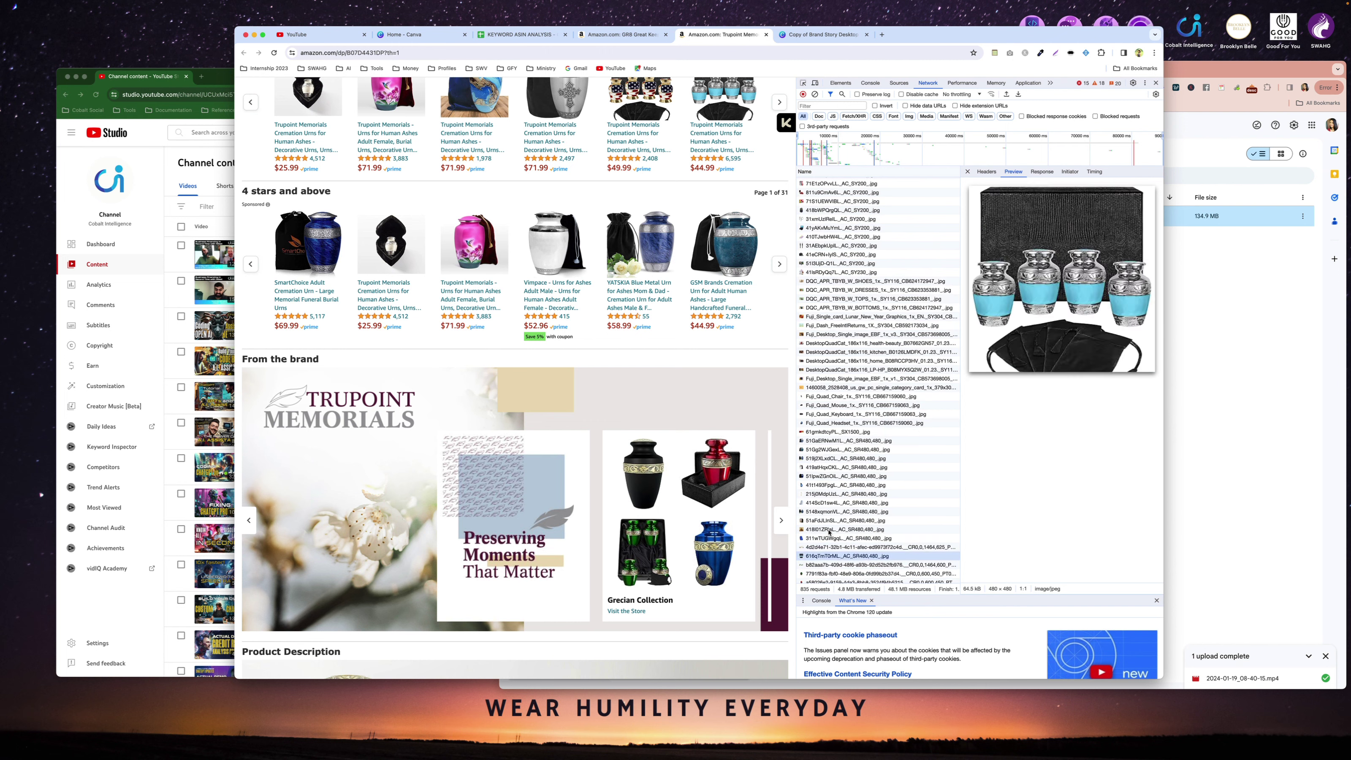
key("Down")
key("Down")
key("Down")
key("Down")
key("Down")
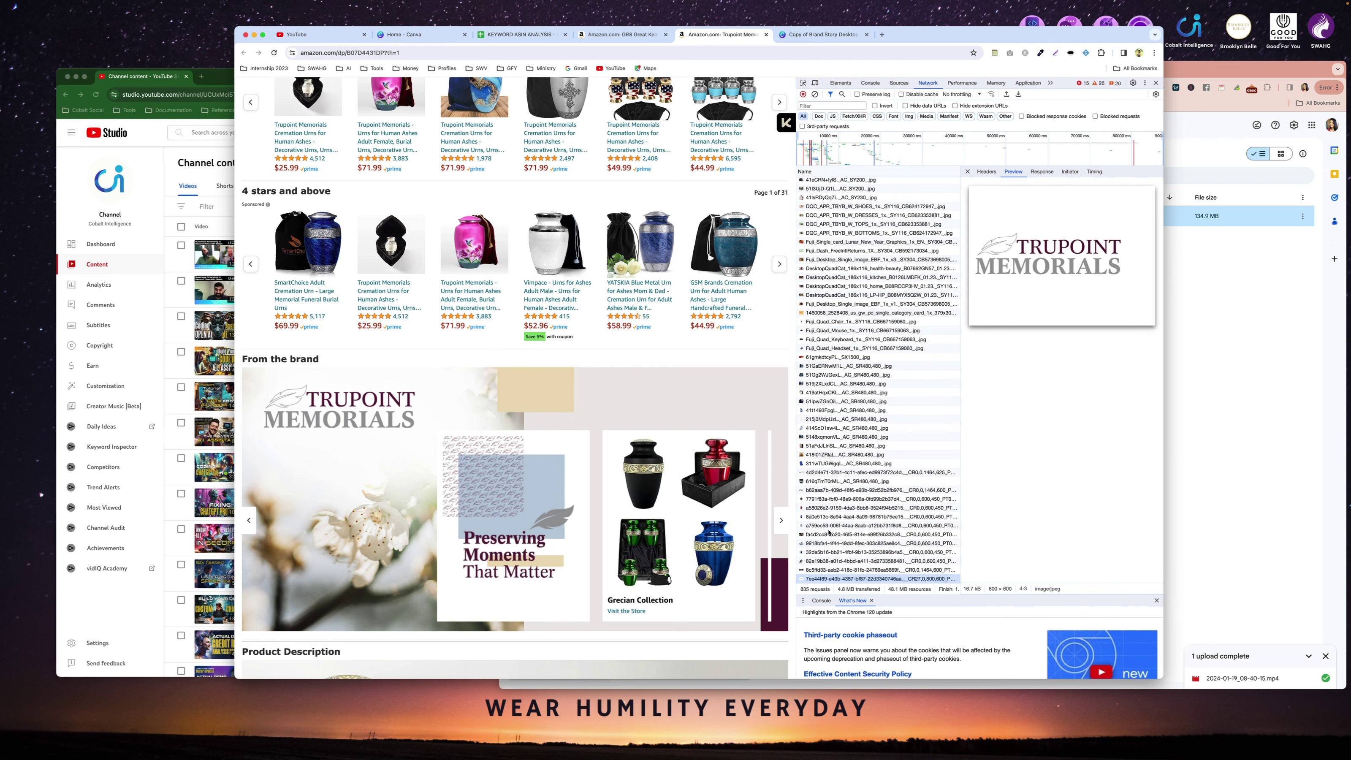
Preview the AC_SR166,182 JPEG requests one after another, looking for Trupoint Memorials' brand section images.
key("Down")
key("Down")
key("Down")
key("Down")
key("Down")
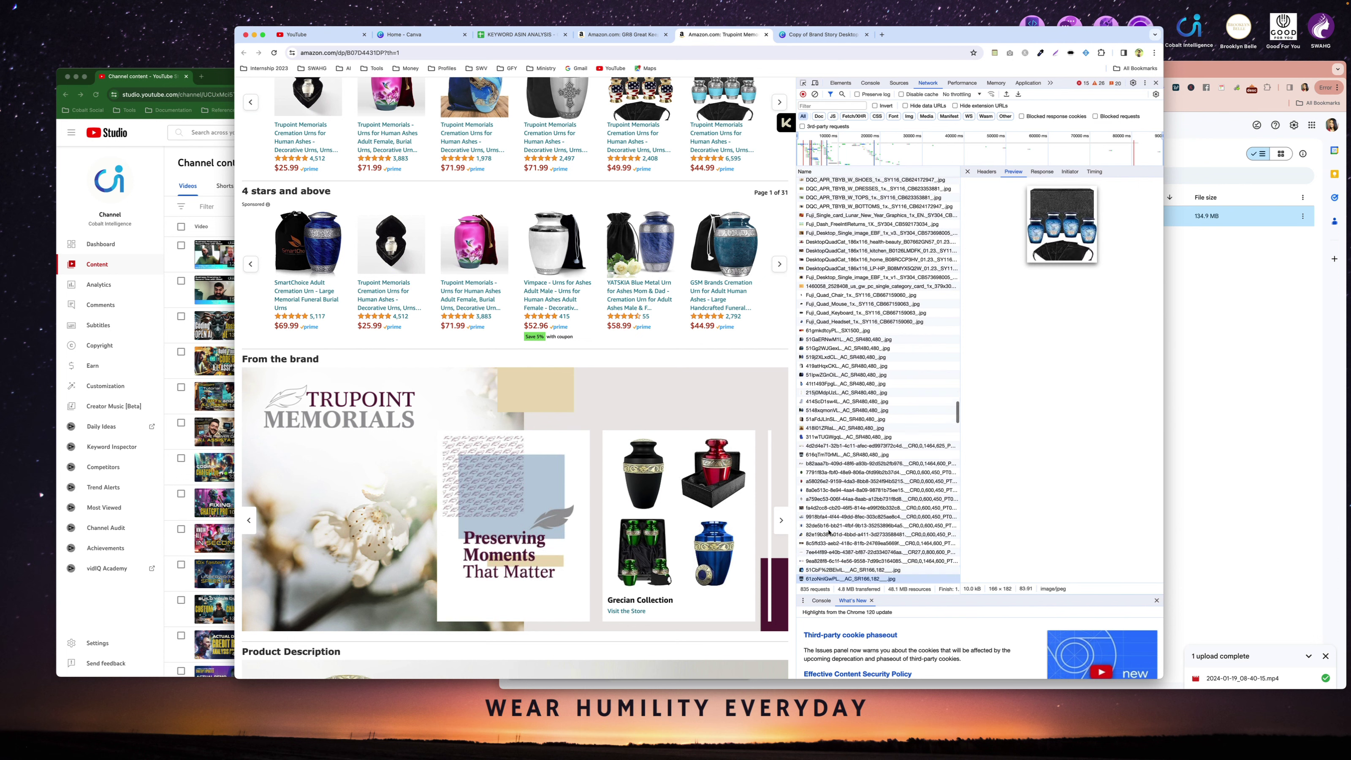
key("Down")
key("Down")
key("Down")
key("Down")
key("Down")
key("Down")
key("Down")
key("Down")
key("Down")
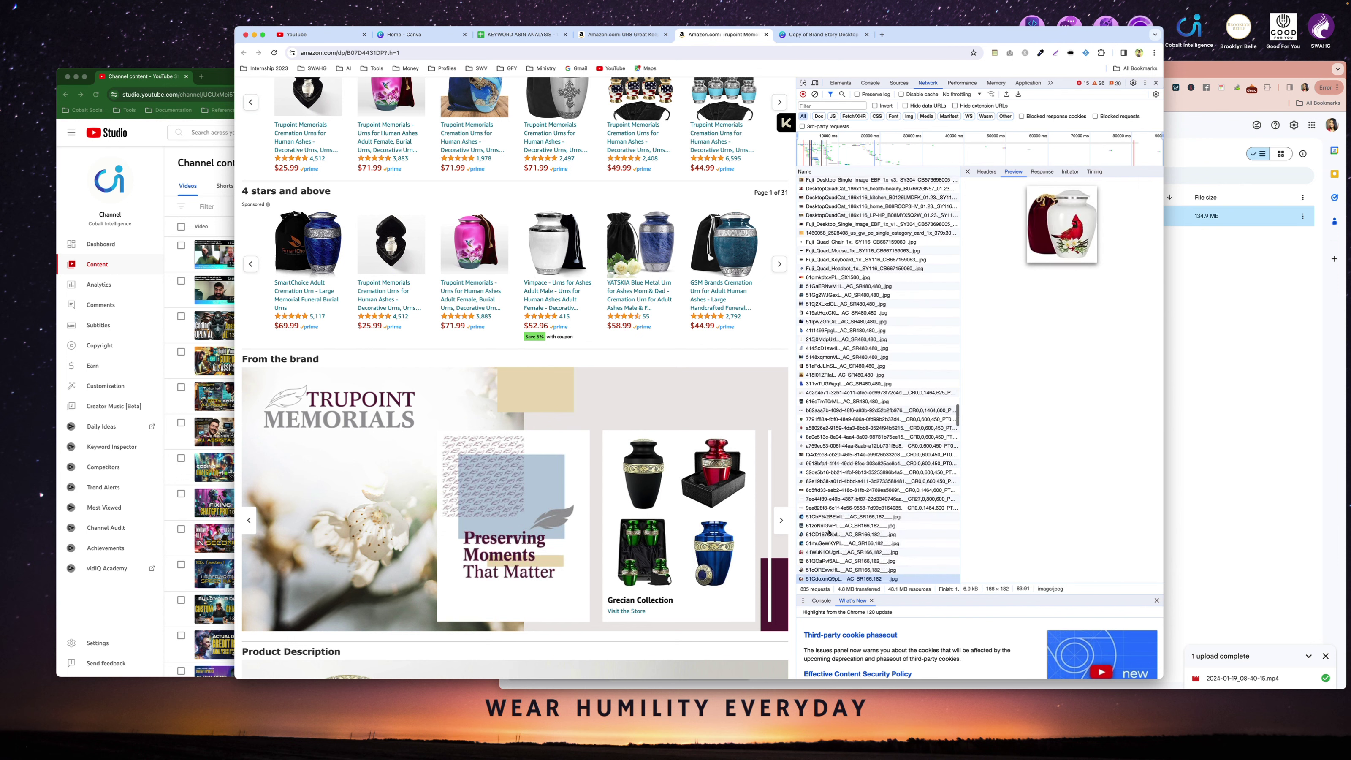
key("Down")
key("Down")
key("Down")
key("Down")
key("Down")
key("Down")
key("Down")
key("Down")
key("Down")
key("Down")
key("Down")
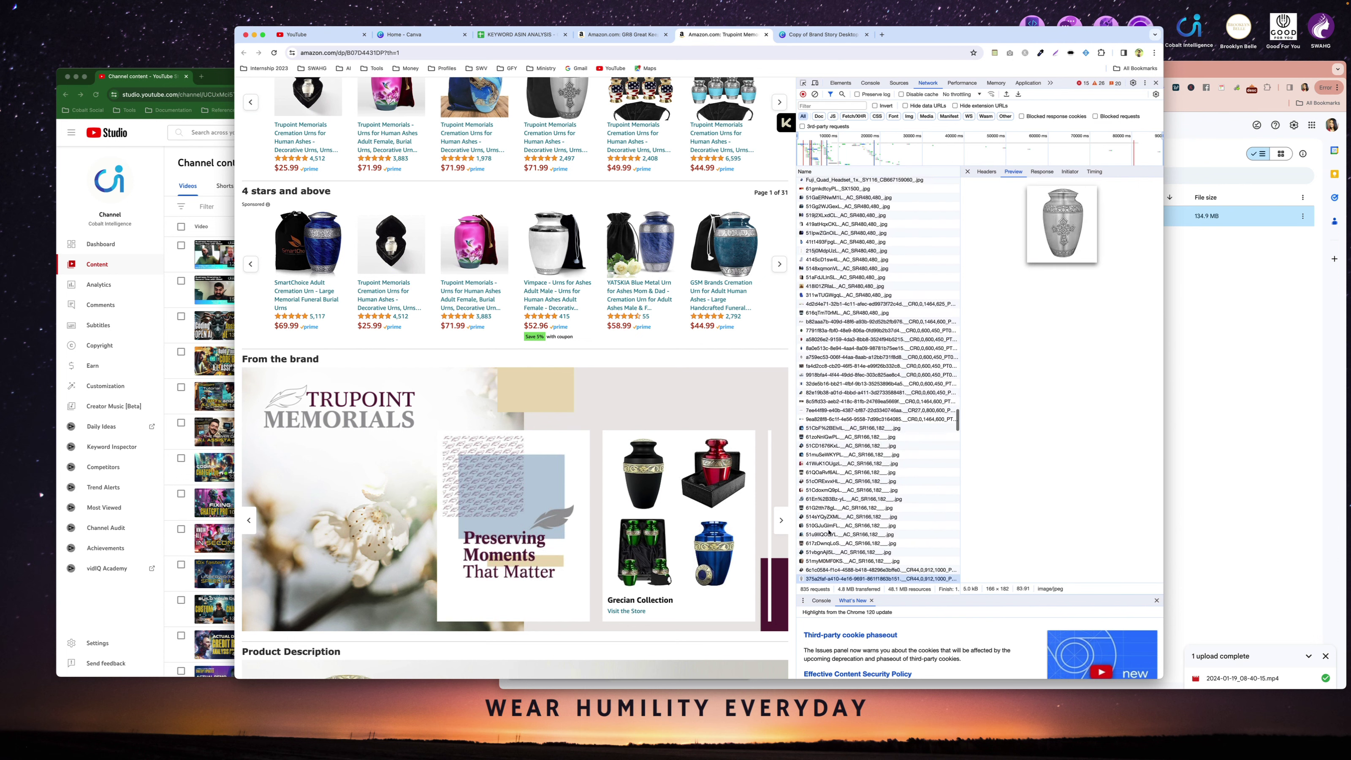
Preview the cropped CR44,0 to CR70,0 JPEG requests up to the next AC_SR480,480 group, checking for Brand Story images.
key("Down")
key("Down")
key("Down")
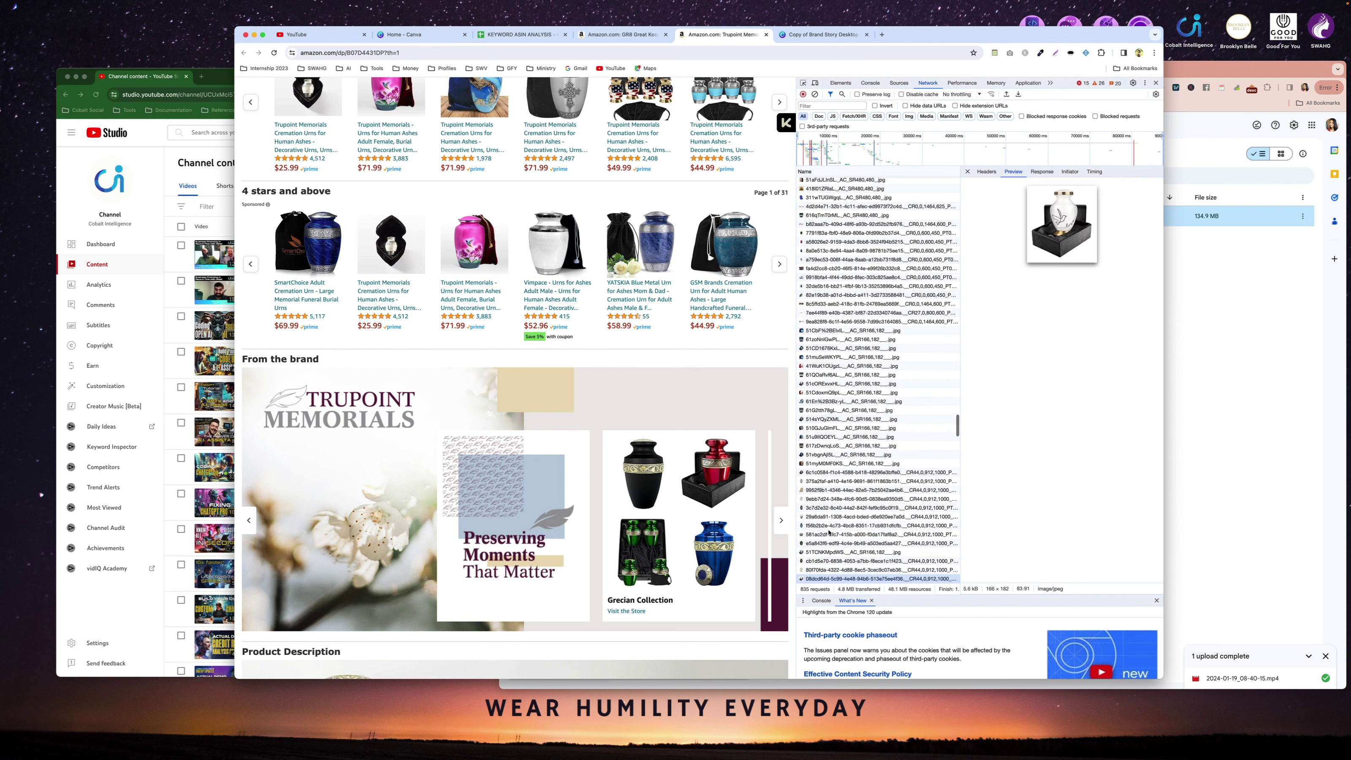
key("Down")
key("Down")
key("Down")
key("Down")
key("Down")
key("Down")
key("Down")
key("Down")
key("Down")
key("Down")
key("Down")
key("Down")
key("Down")
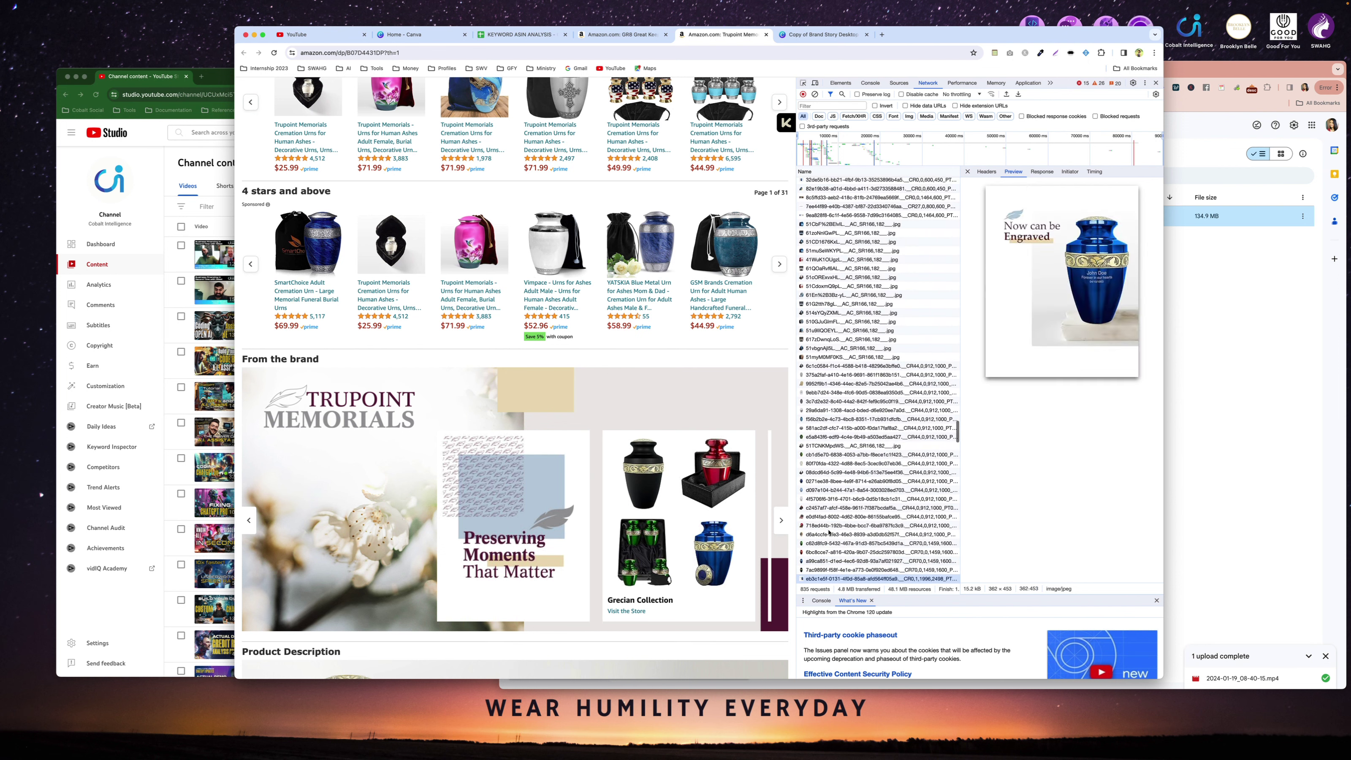
key("Down")
key("Down")
key("Down")
key("Down")
key("Down")
key("Down")
key("Down")
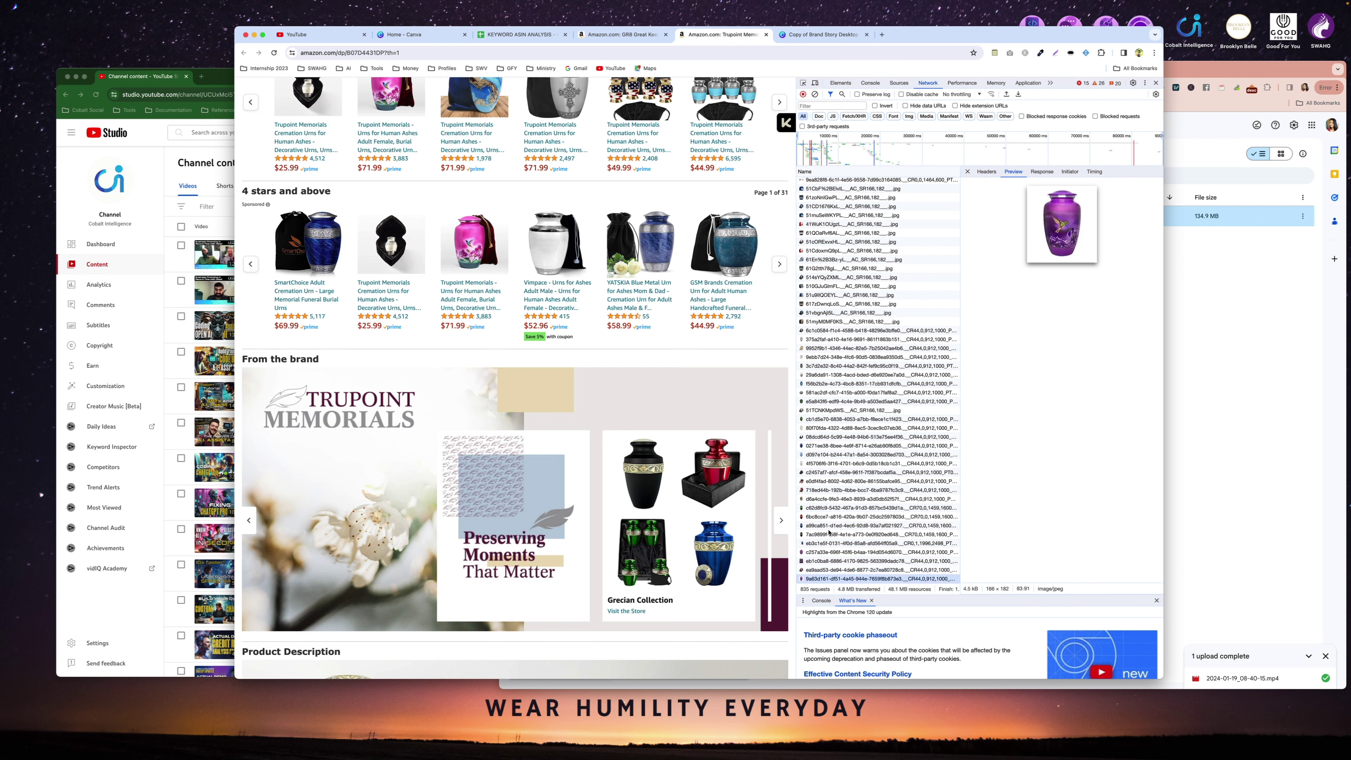
key("Down")
key("Down")
key("Down")
key("Down")
key("Down")
key("Down")
key("Down")
key("Down")
key("Down")
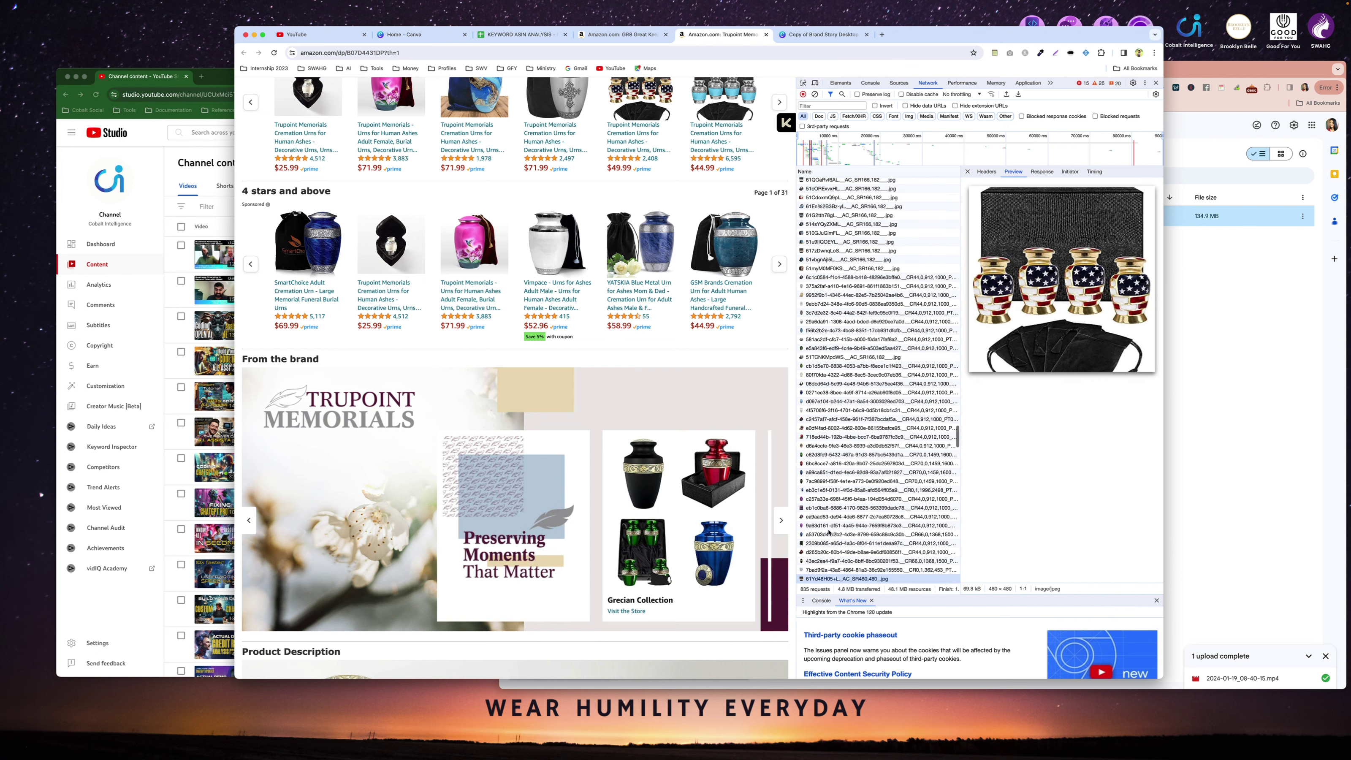
Preview the second AC_SR480,480 group and the following SY88 and SY250 JPEG requests, checking for Brand Story images.
key("Down")
key("Down")
key("Down")
key("Down")
key("Down")
key("Down")
key("Down")
key("Down")
key("Down")
key("Down")
key("Down")
key("Down")
key("Down")
key("Down")
key("Down")
key("Down")
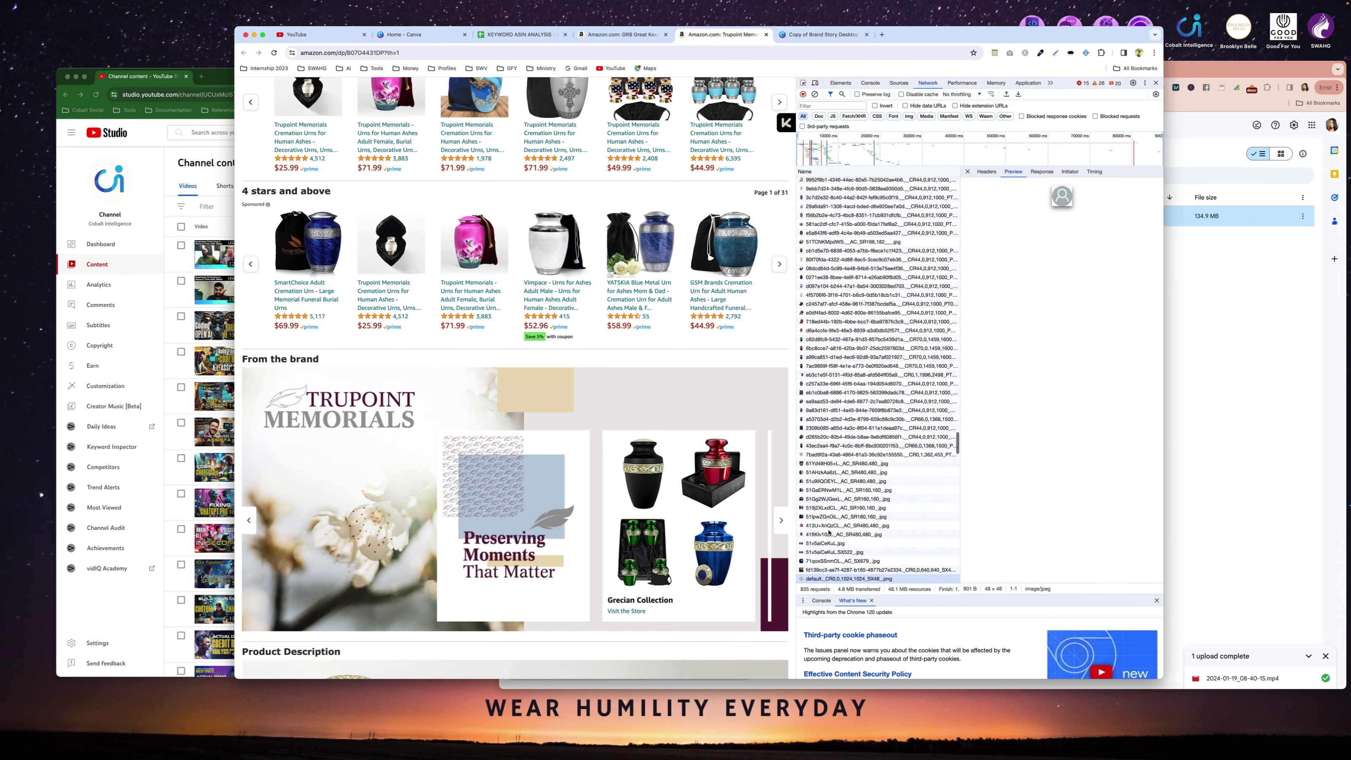
key("Down")
key("Down")
key("Down")
key("Down")
key("Down")
key("Down")
key("Down")
key("Down")
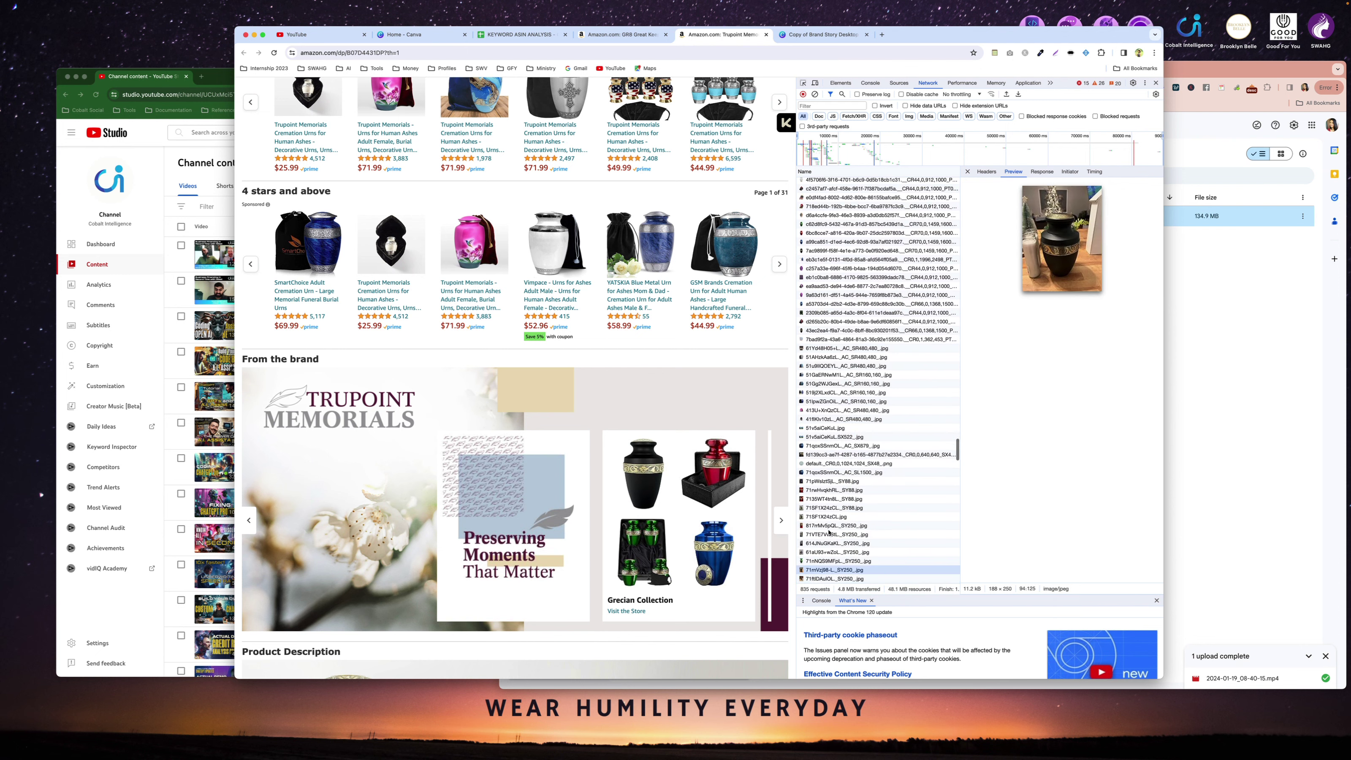
Preview the remaining SY250 images and the AC_SR100,100 and AC_SR160,160 thumbnails down to the SL853_FMjpeg media requests.
key("Down")
key("Down")
key("Down")
key("Down")
key("Down")
key("Down")
key("Down")
key("Down")
key("Down")
key("Down")
key("Down")
key("Down")
key("Down")
key("Down")
key("Down")
key("Down")
key("Down")
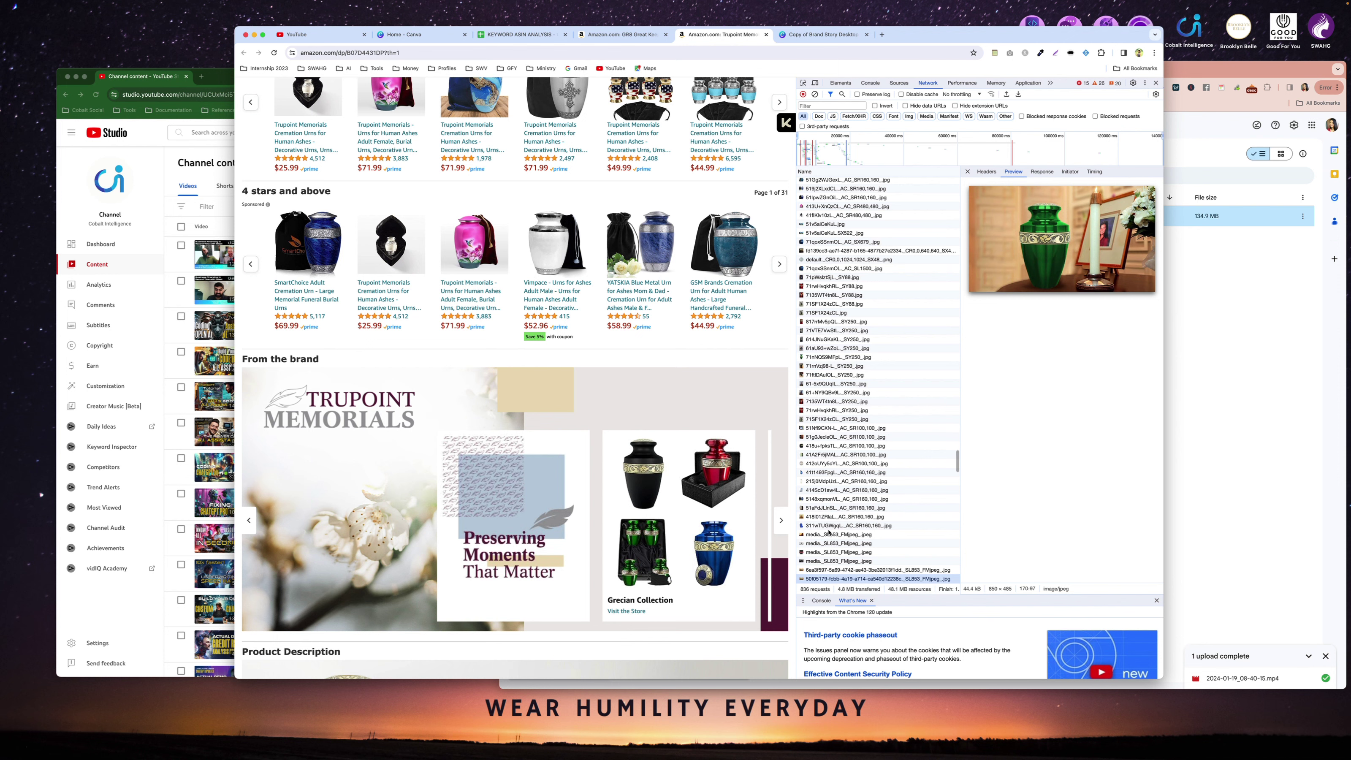
Examine the SL853_FMjpeg media images and the SL200_FMjpeg image for Trupoint's Brand Story artwork.
scroll(846, 511, "down", 5)
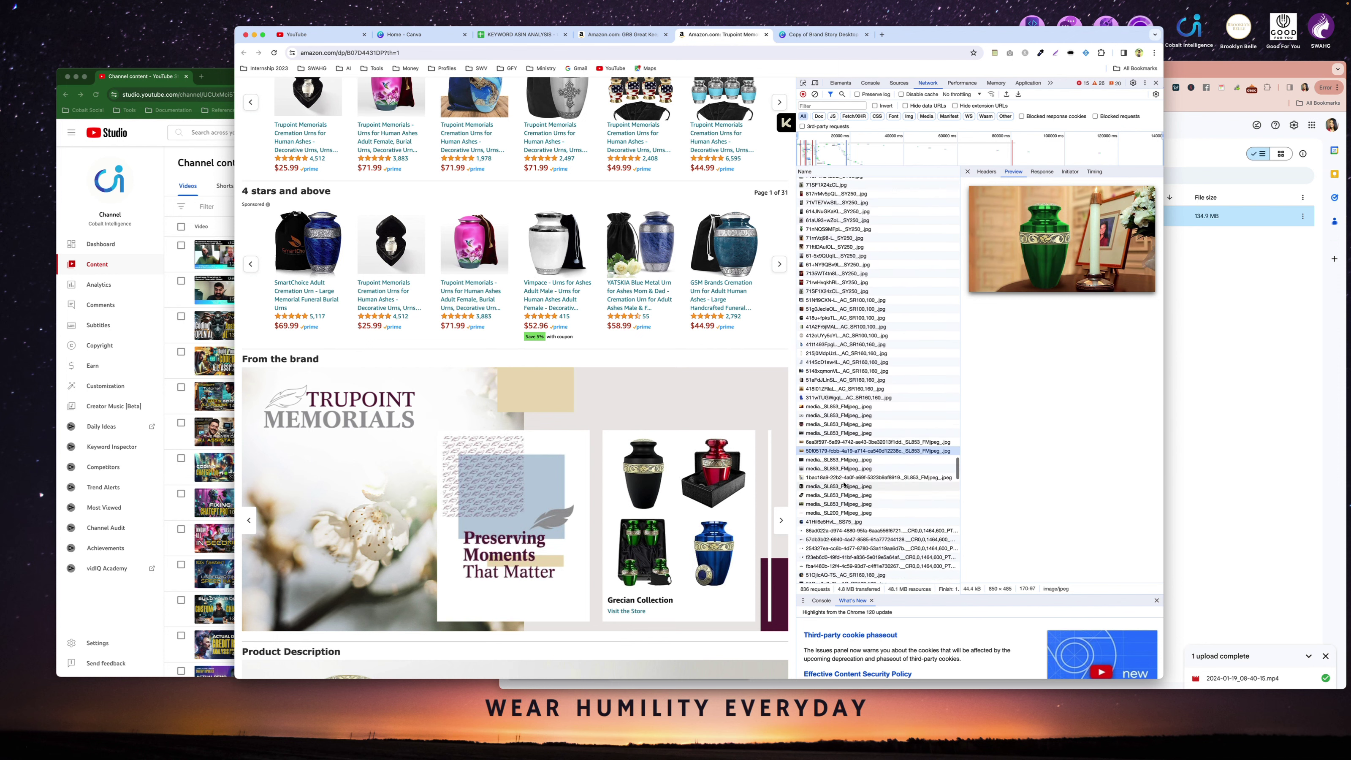
left_click(841, 478)
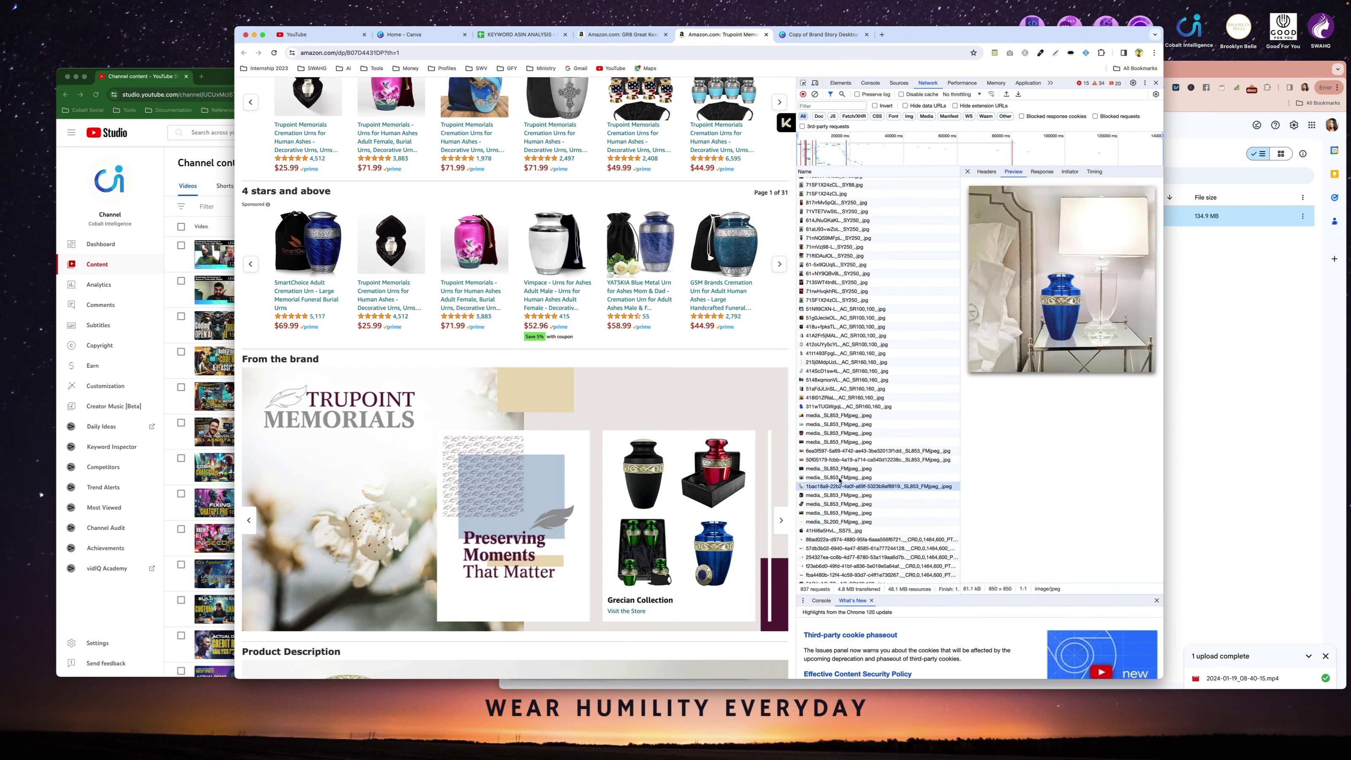
left_click(834, 435)
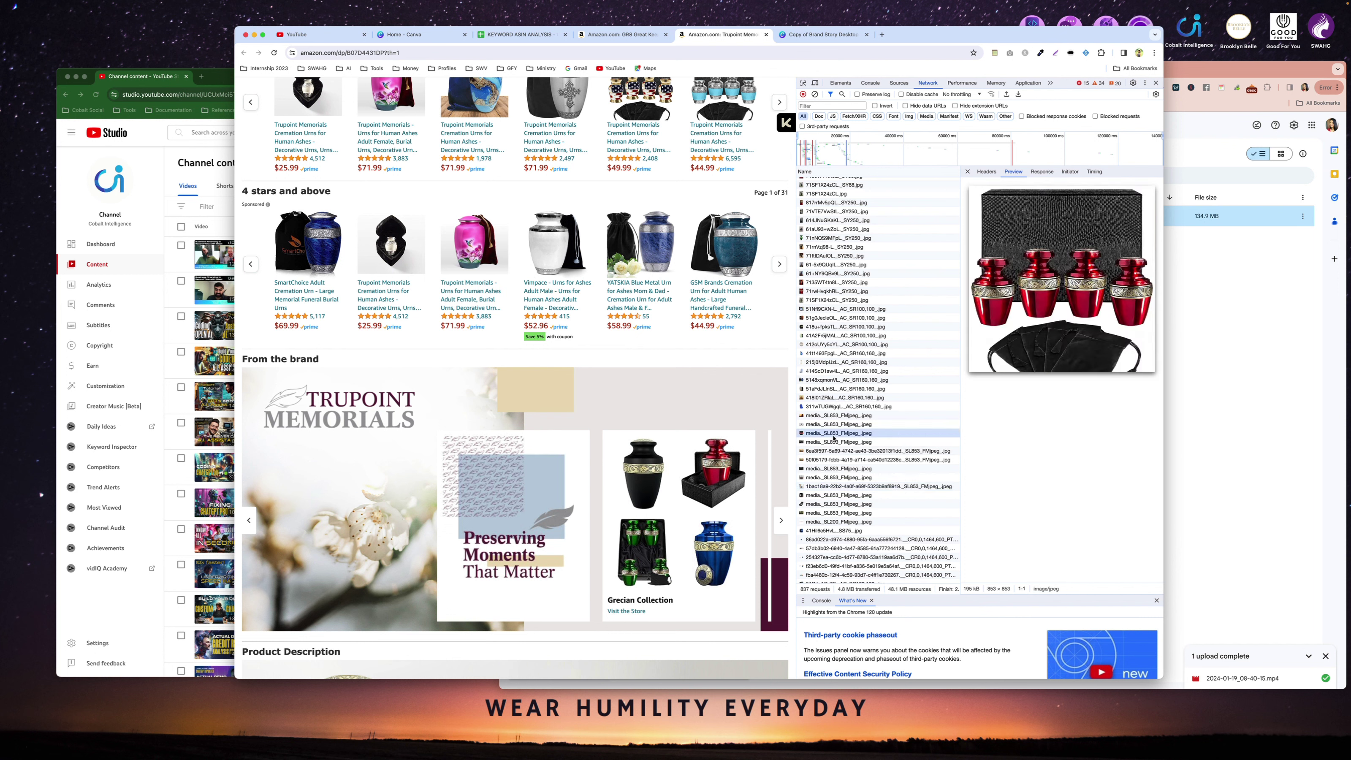
key("Down")
key("Down")
key("Down")
key("Down")
key("Down")
key("Down")
key("Down")
key("Down")
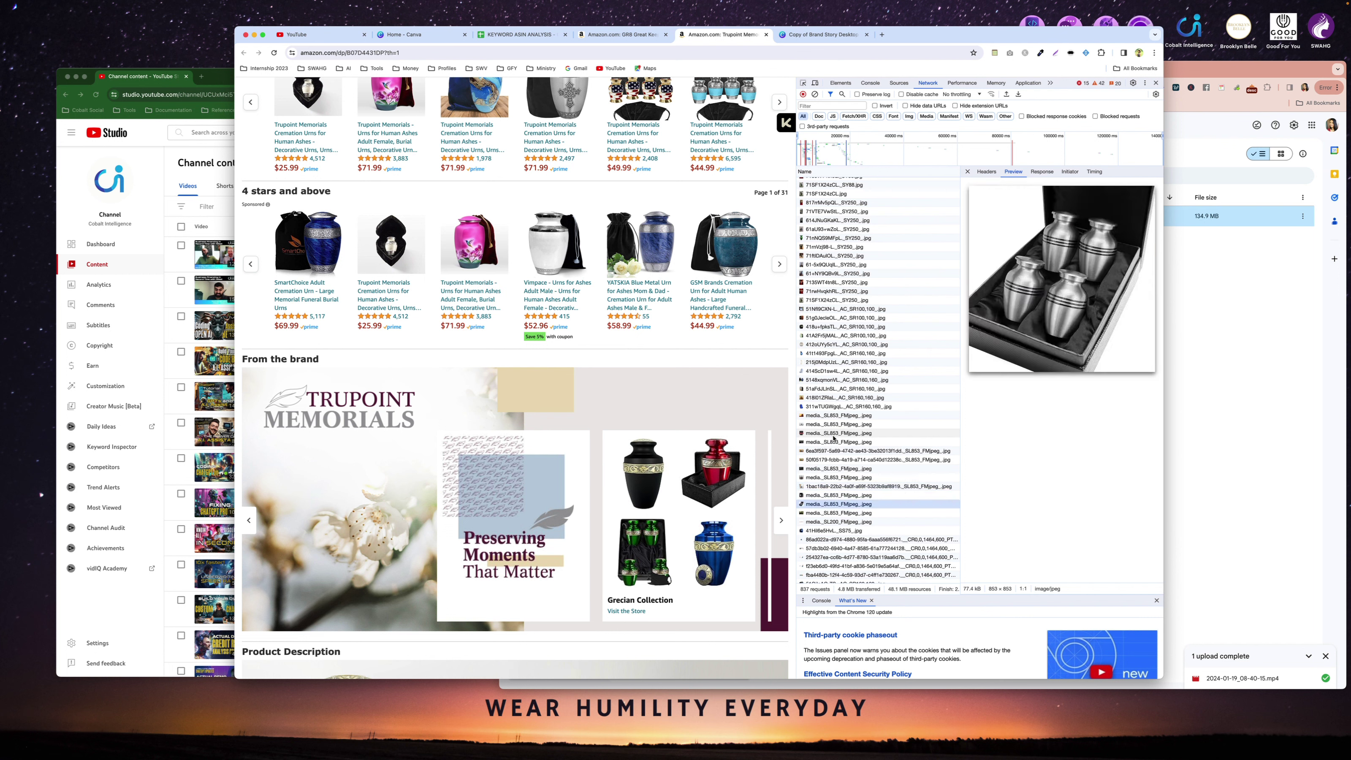
key("Down")
key("Down")
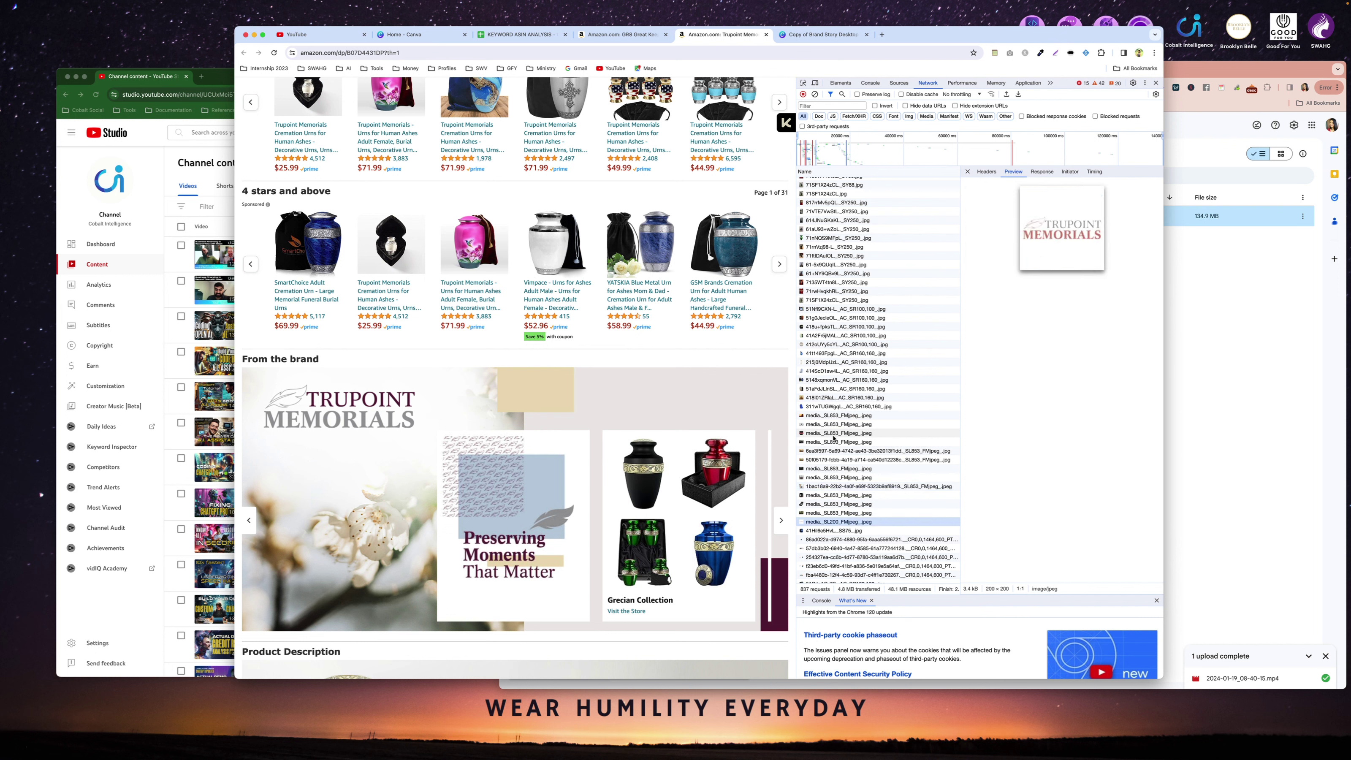
Preview the requests from the SS75 thumbnail through the CR0,0,1464,600 banners and the AC_SR160,160 product images.
key("Down")
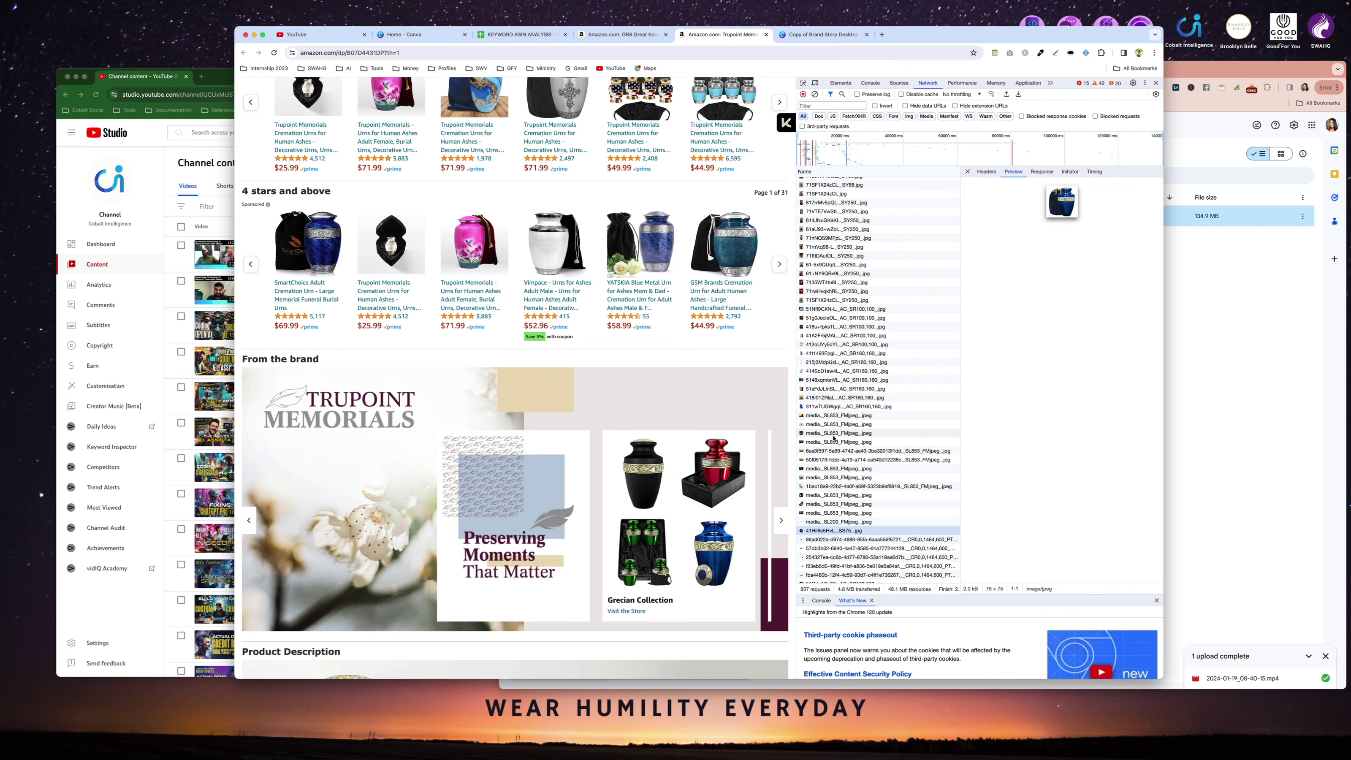
key("Down")
key("Down")
key("Down")
key("Down")
key("Down")
key("Down")
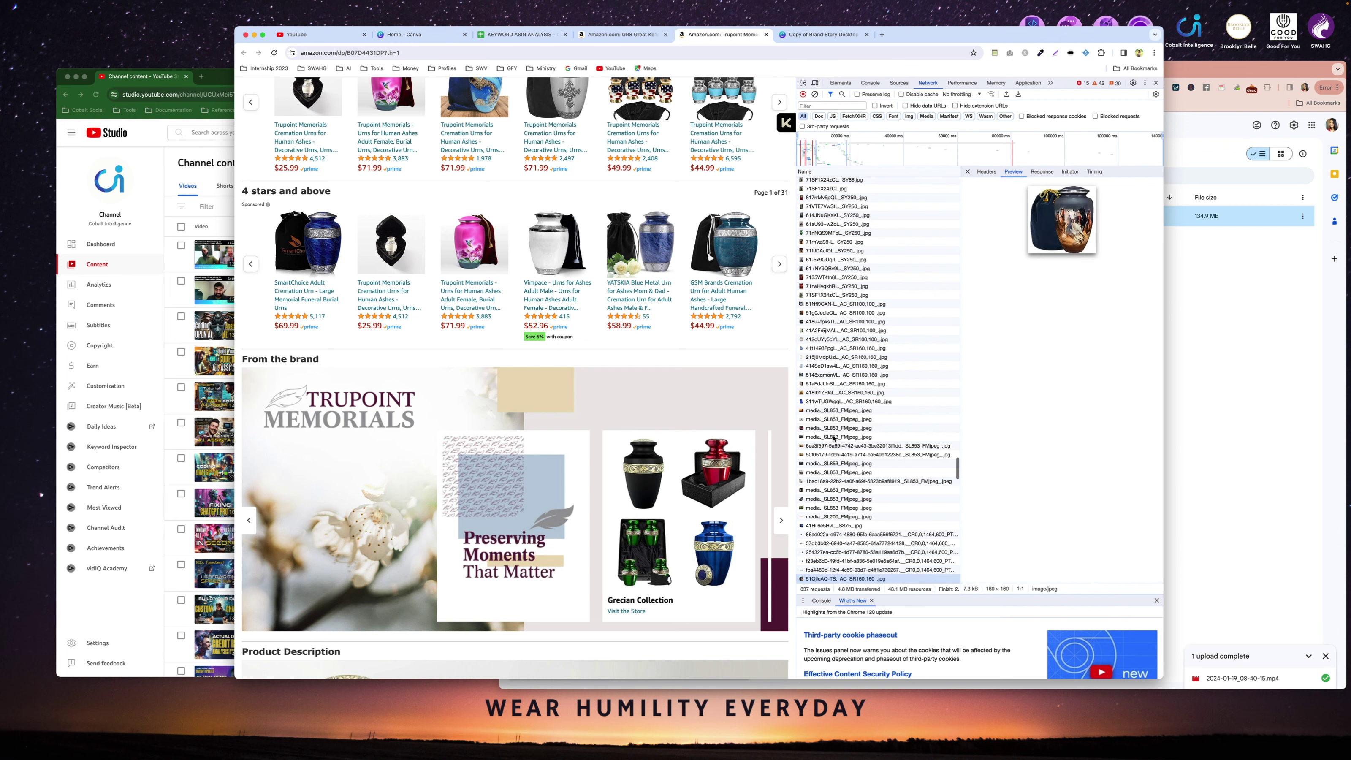
key("Down")
key("Down")
key("Down")
key("Down")
key("Down")
key("Down")
key("Down")
key("Down")
key("Down")
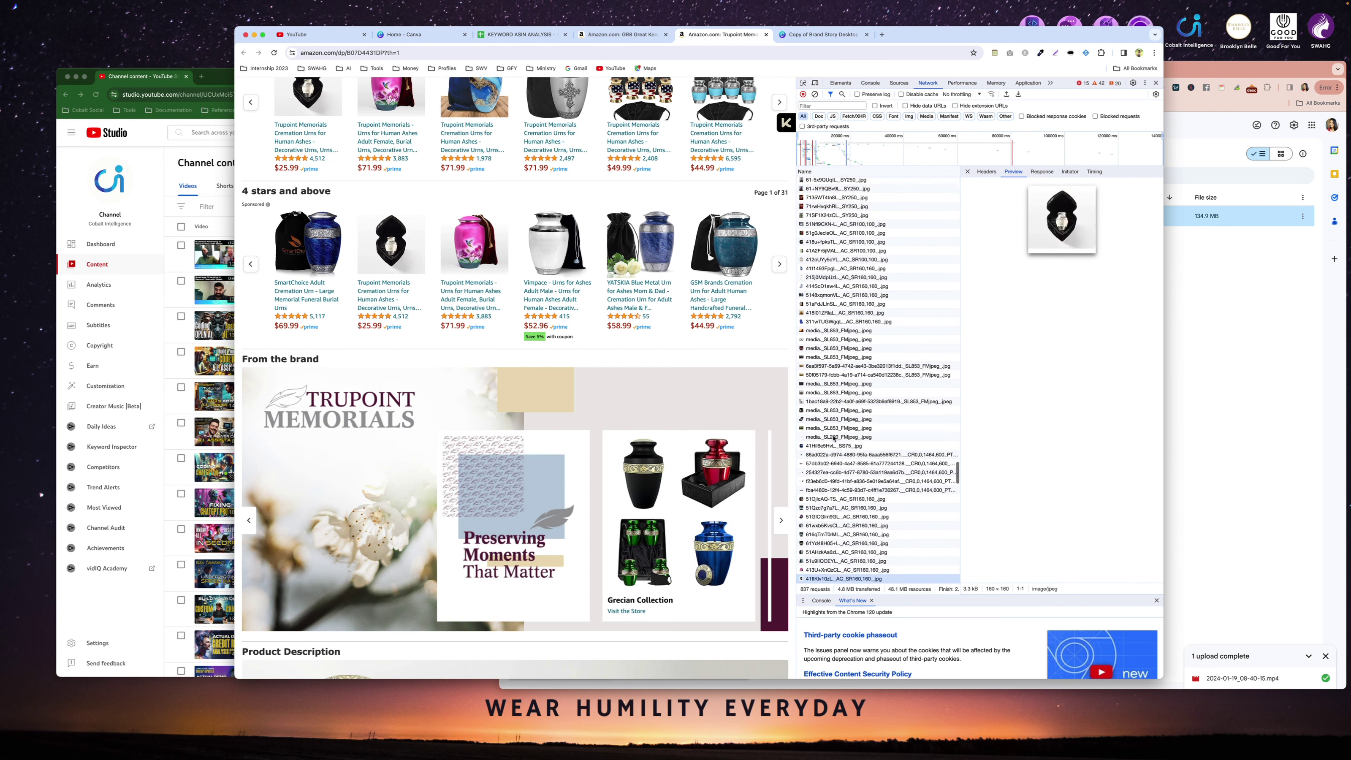
Preview the last AC_SR160,160 and AC_US100 thumbnails through to the end of the JPEG block.
key("Down")
key("Down")
key("Down")
key("Down")
key("Down")
key("Down")
key("Down")
key("Down")
key("Down")
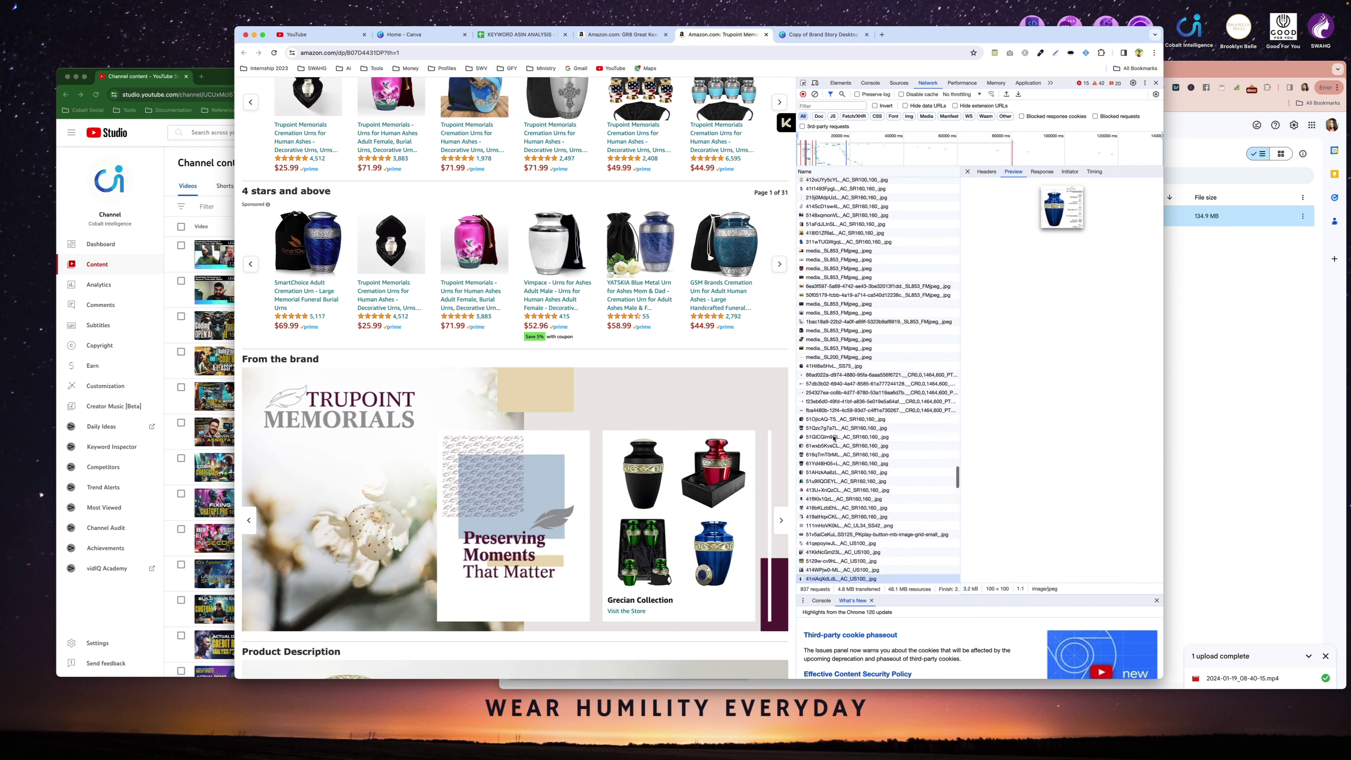
key("Down")
key("Down")
key("Down")
key("Down")
key("Down")
key("Down")
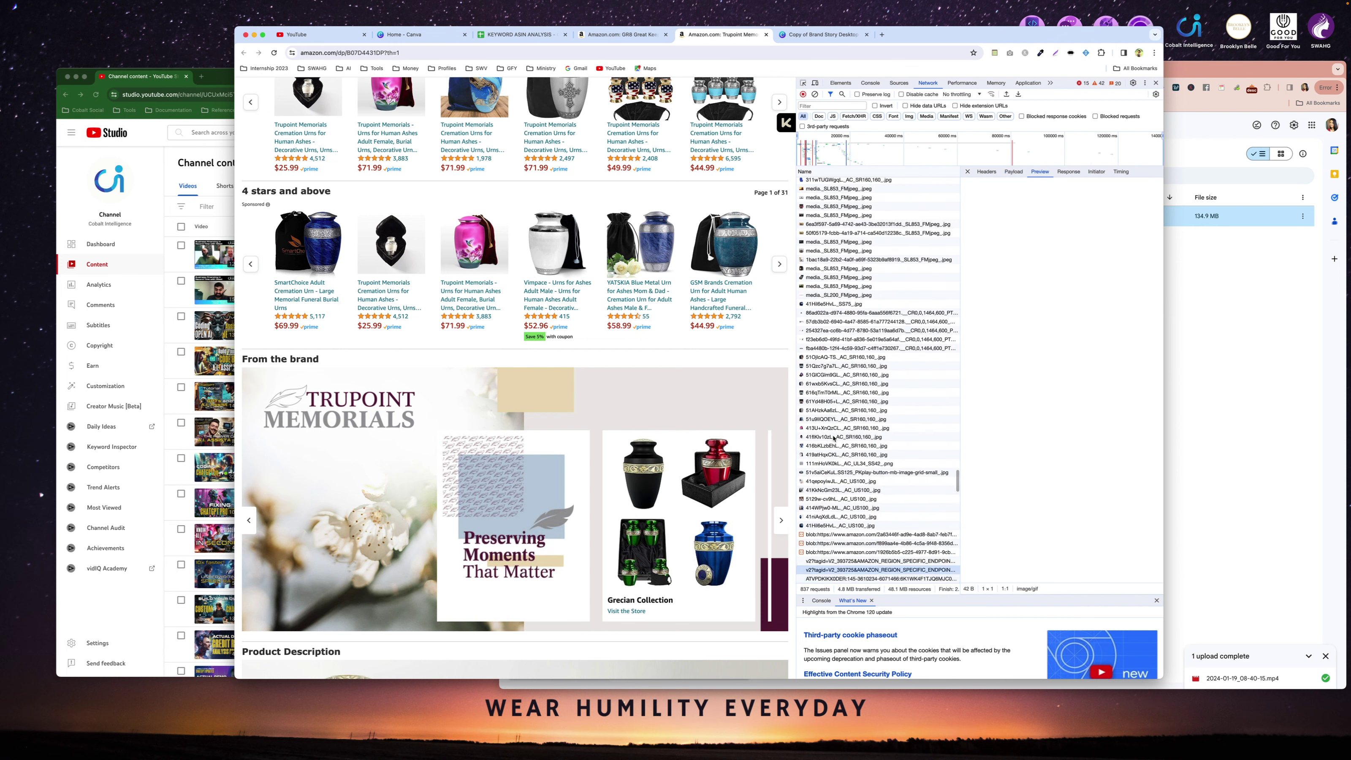
Go back up through the AC_US100 thumbnails and AC_SR160,160 product images, previewing each for Brand Story artwork.
key("Up")
key("Up")
key("Up")
key("Up")
key("Up")
key("Up")
key("Up")
key("Up")
key("Up")
key("Up")
key("Up")
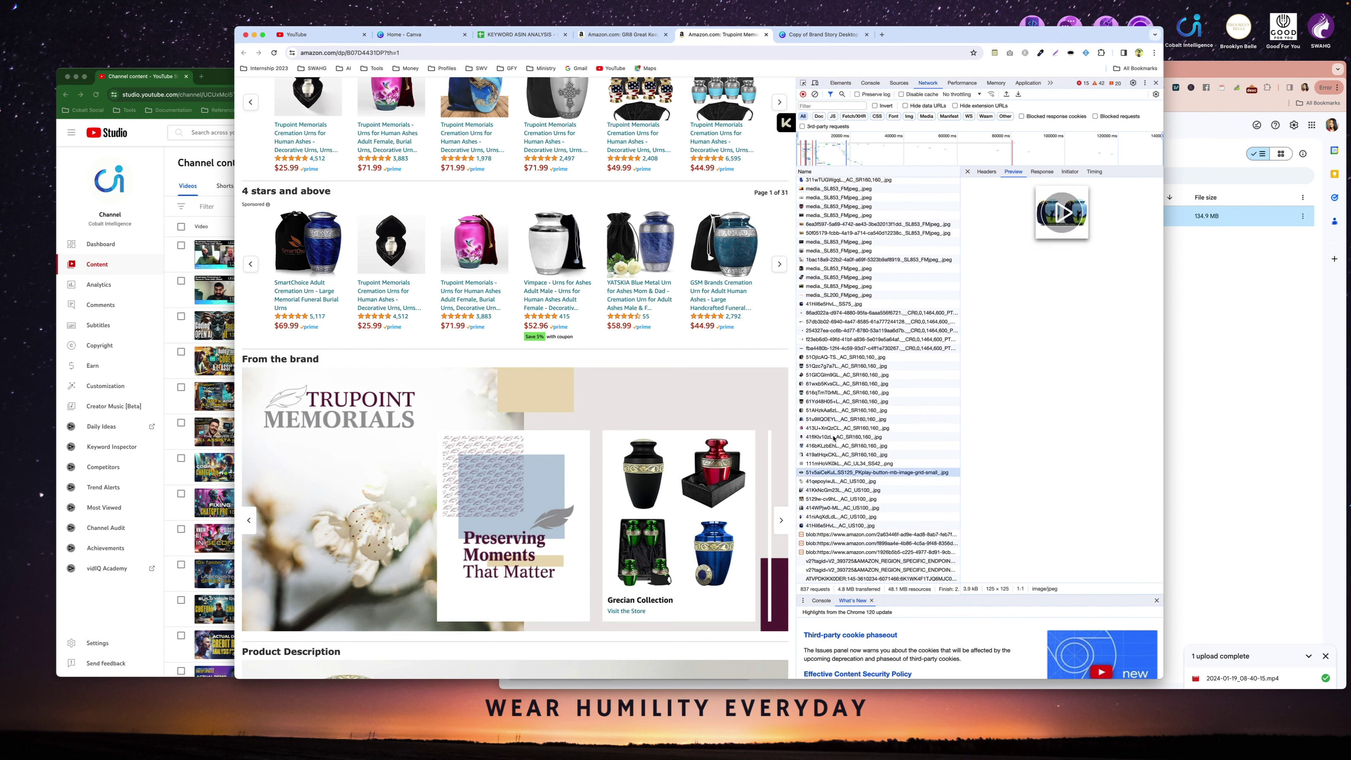
key("Up")
key("Up")
key("Up")
key("Up")
key("Up")
key("Up")
key("Up")
key("Up")
key("Up")
key("Up")
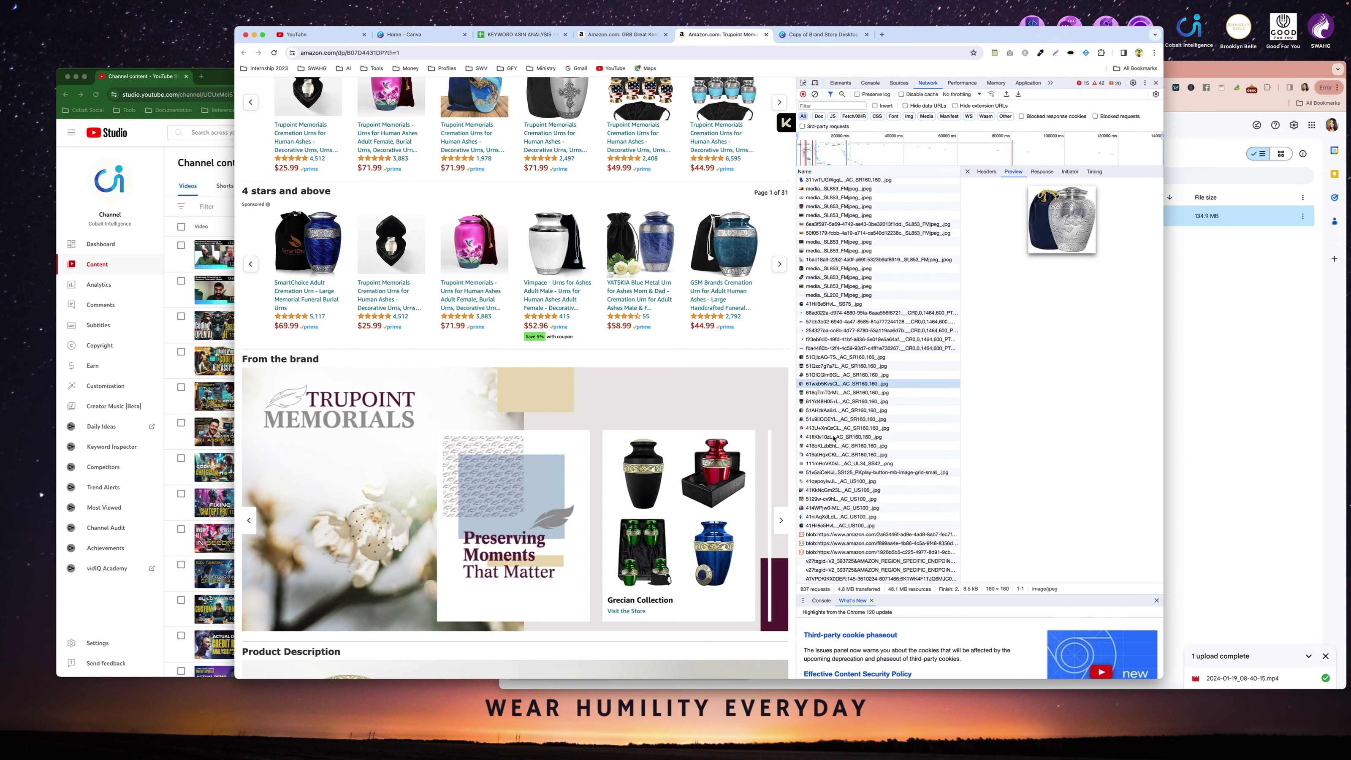
Preview the first AC_SR160,160 images and return to the CR0,0,1464,600 banners above them.
key("Up")
key("Up")
key("Up")
key("Up")
key("Up")
key("Up")
key("Up")
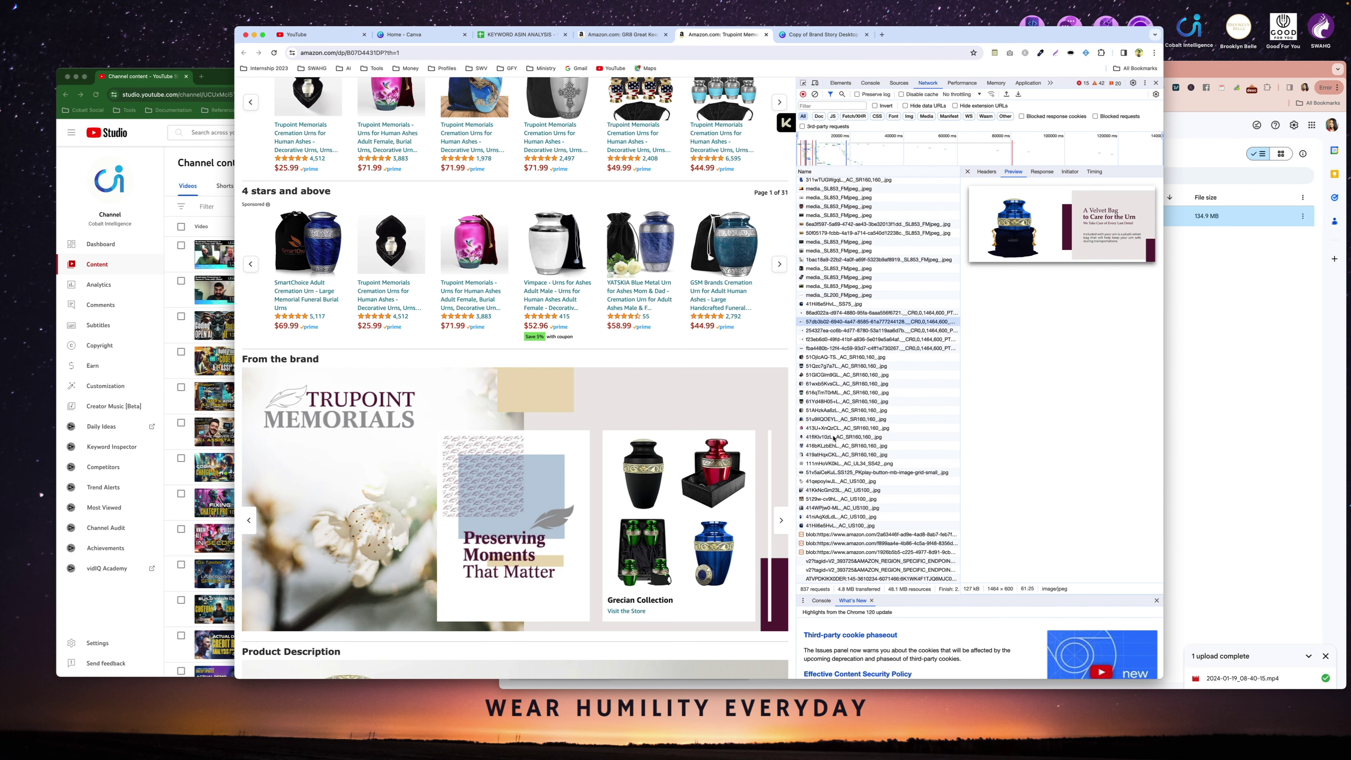
key("Down")
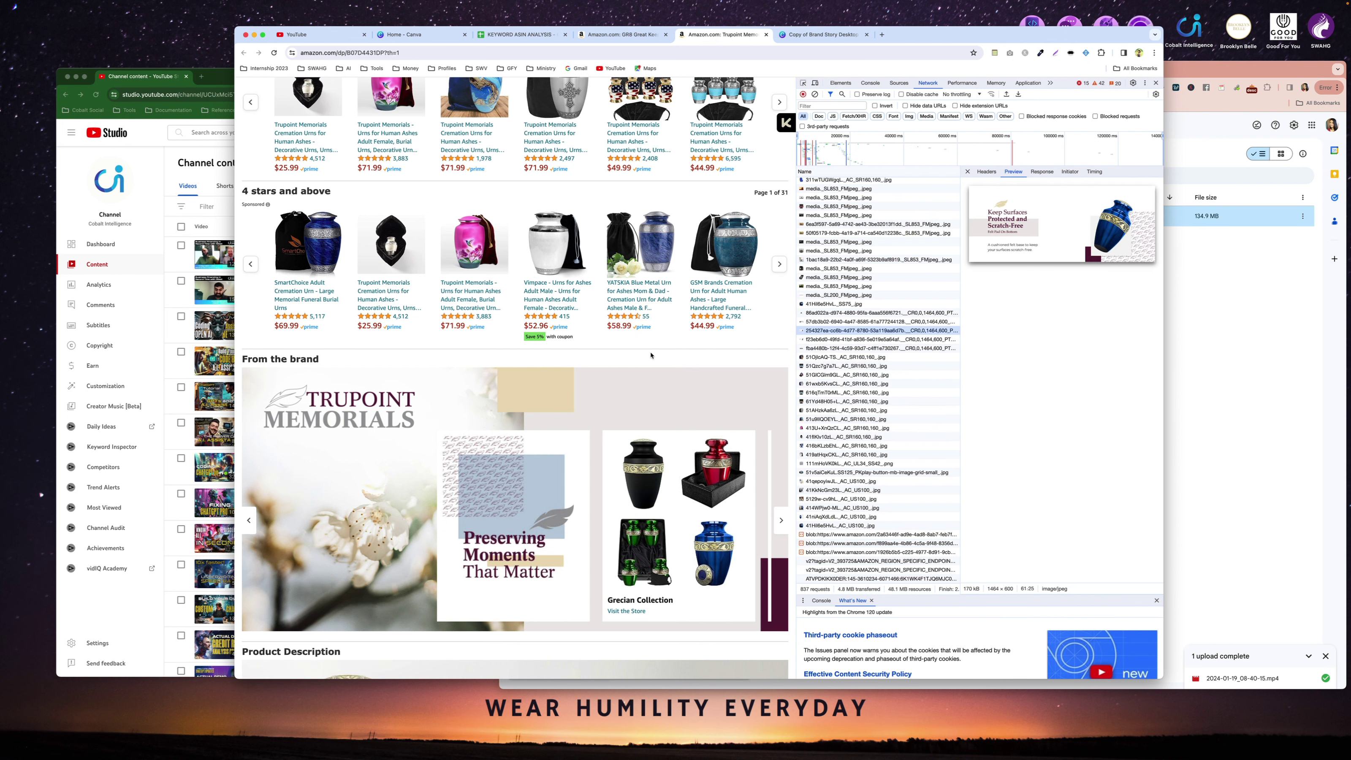
Review the Trupoint Memorials listing's product details and its From the brand and Product Description sections.
scroll(651, 353, "up", 15)
scroll(651, 353, "down", 15)
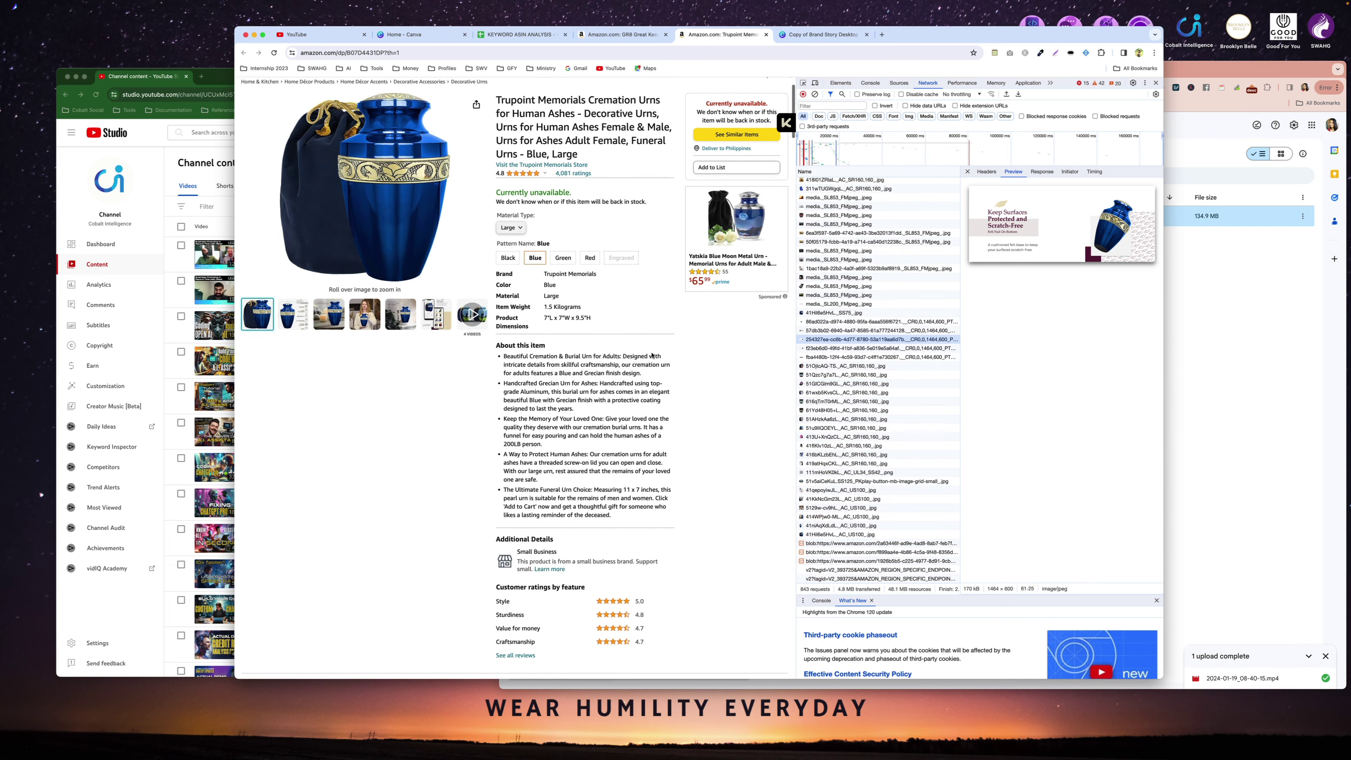
scroll(652, 353, "up", 5)
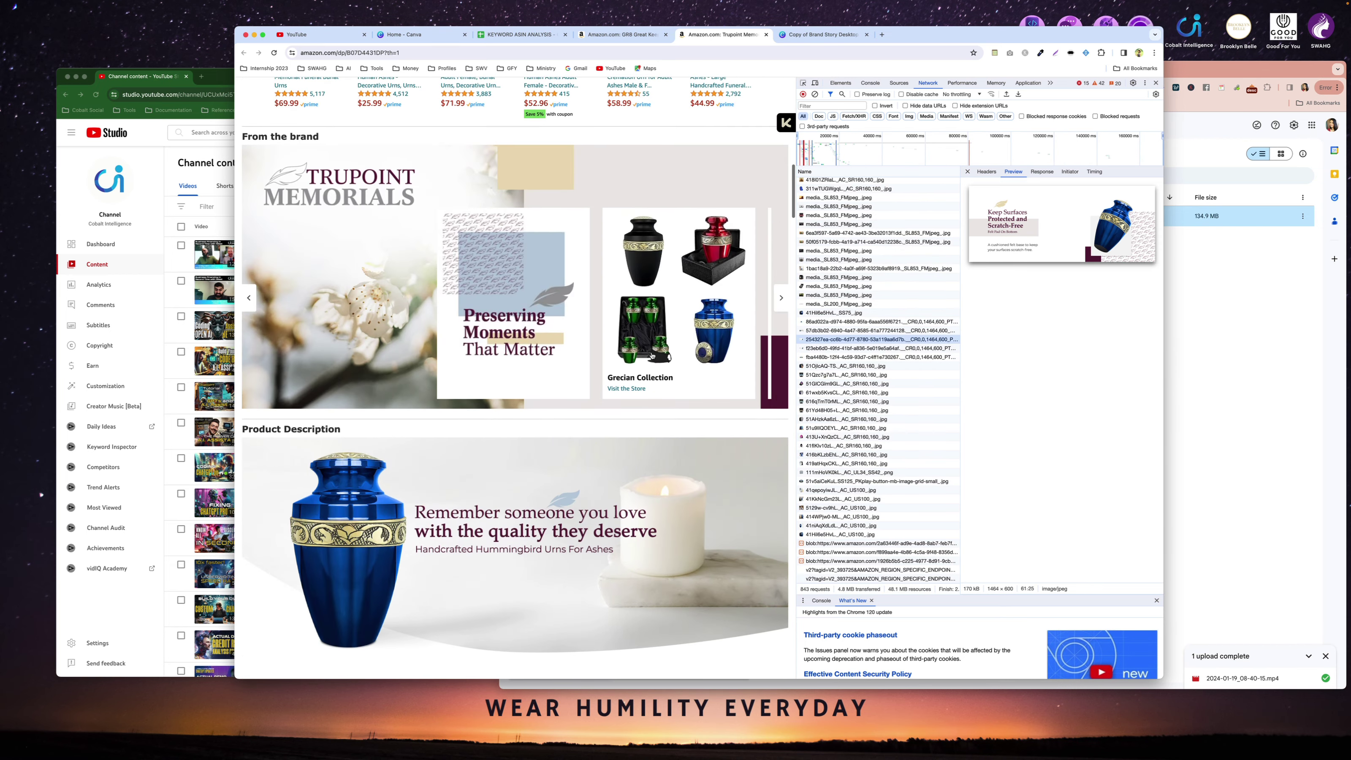
Preview the individual CR0,0,1464,600 banner requests and compare them with the artwork on the listing.
left_click(863, 358)
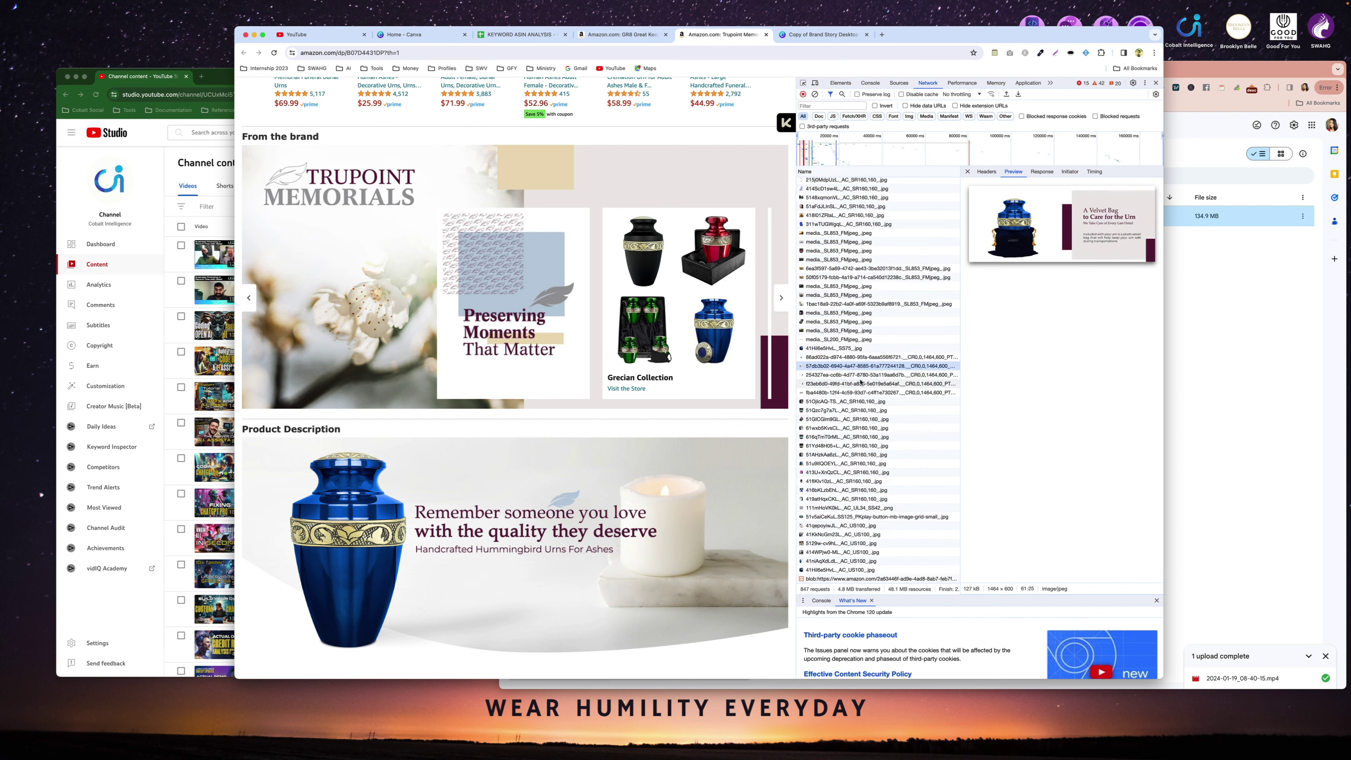
left_click(861, 382)
left_click(862, 376)
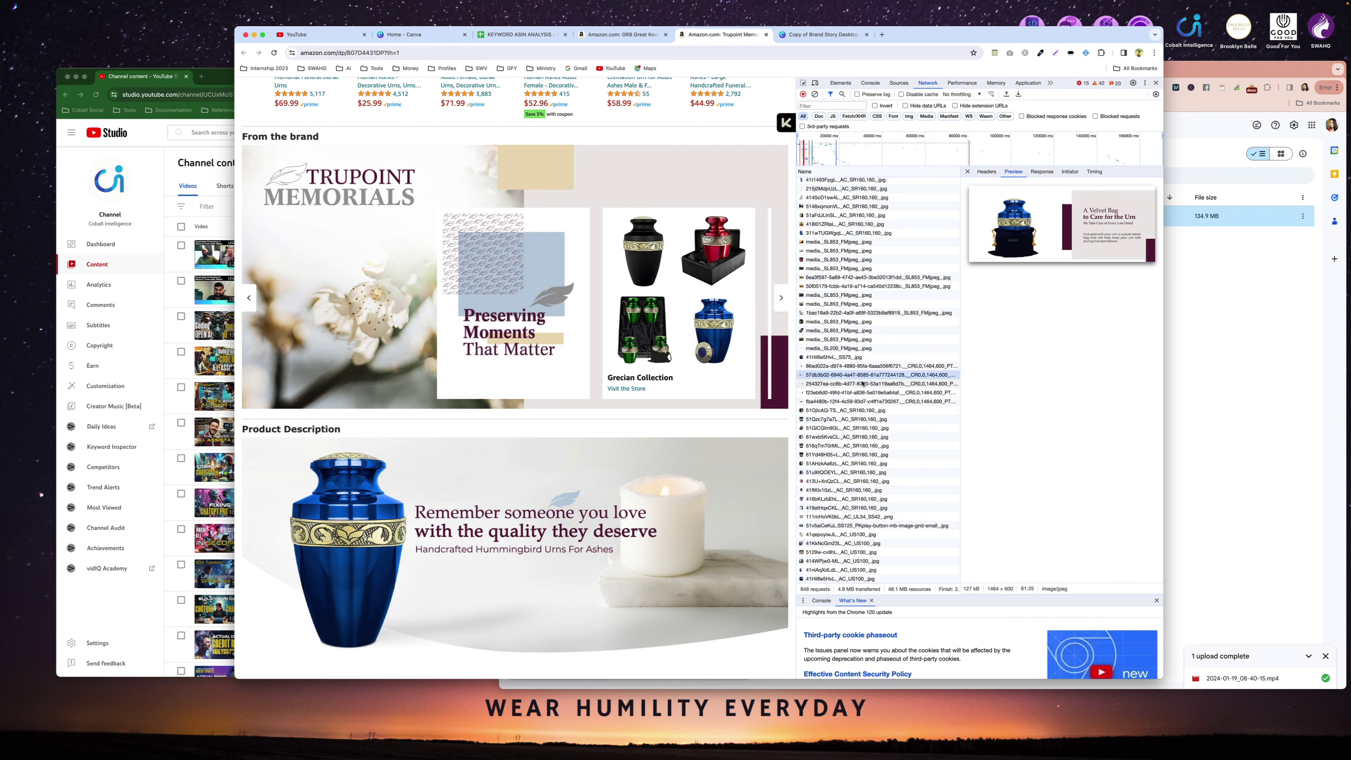
left_click(863, 386)
left_click(869, 395)
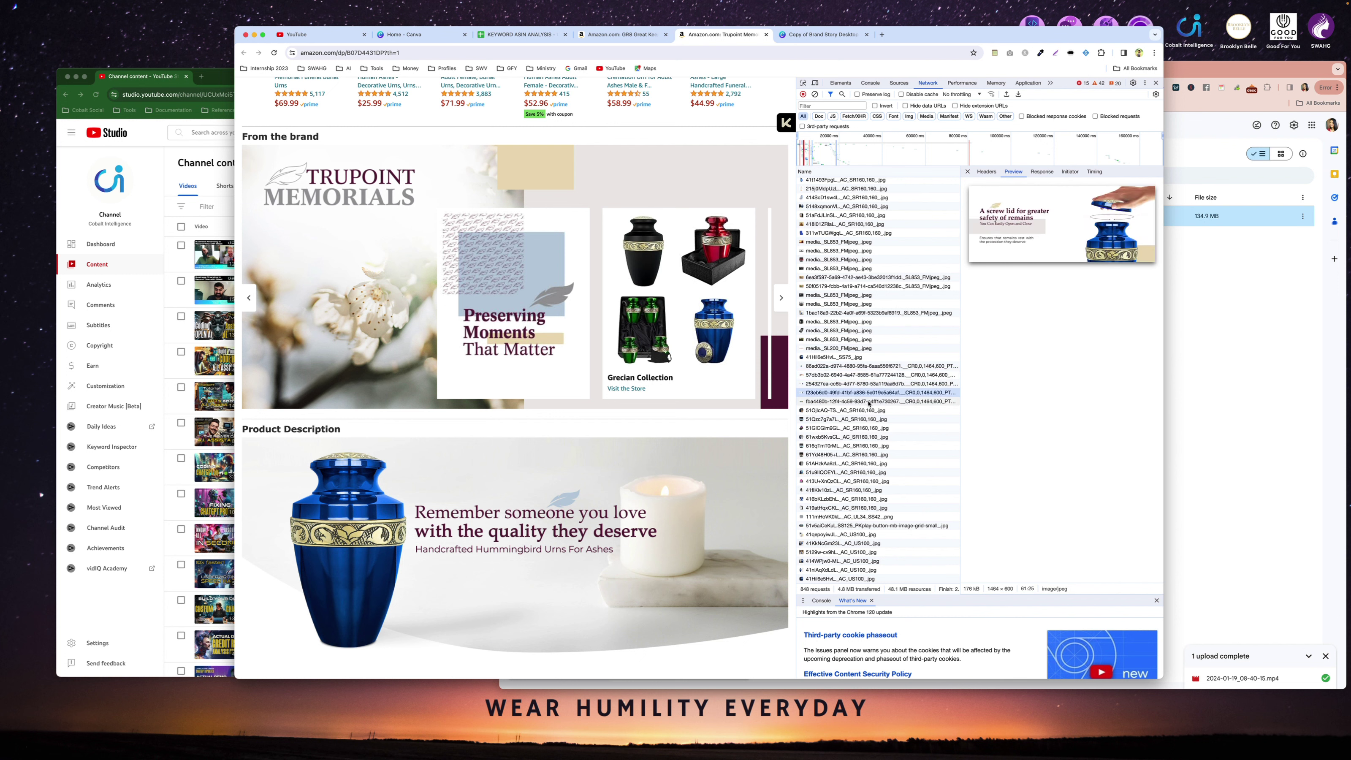
left_click(869, 403)
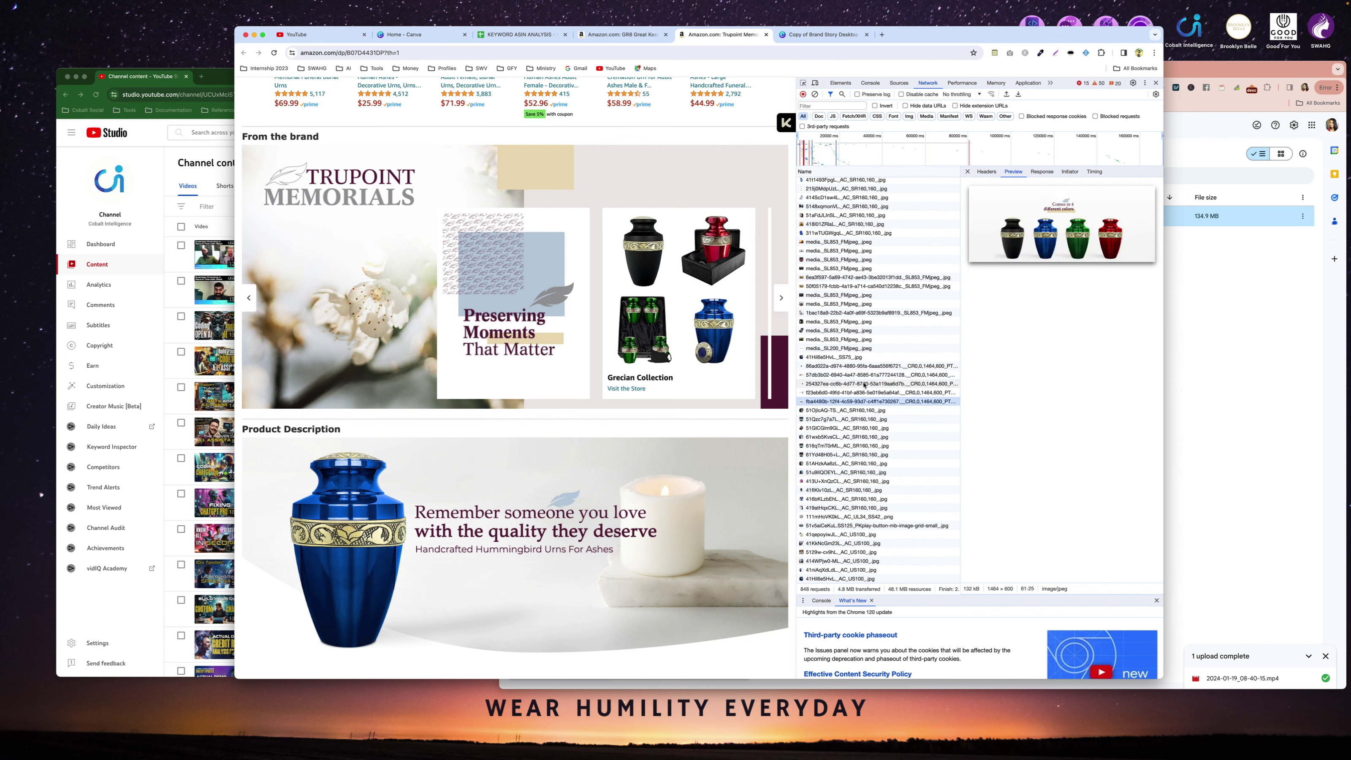
Preview the requests from the first CR0,0,1464,600 banner down into the AC_SR160,160 product images.
left_click(859, 367)
key("Down")
key("Down")
key("Down")
key("Down")
key("Down")
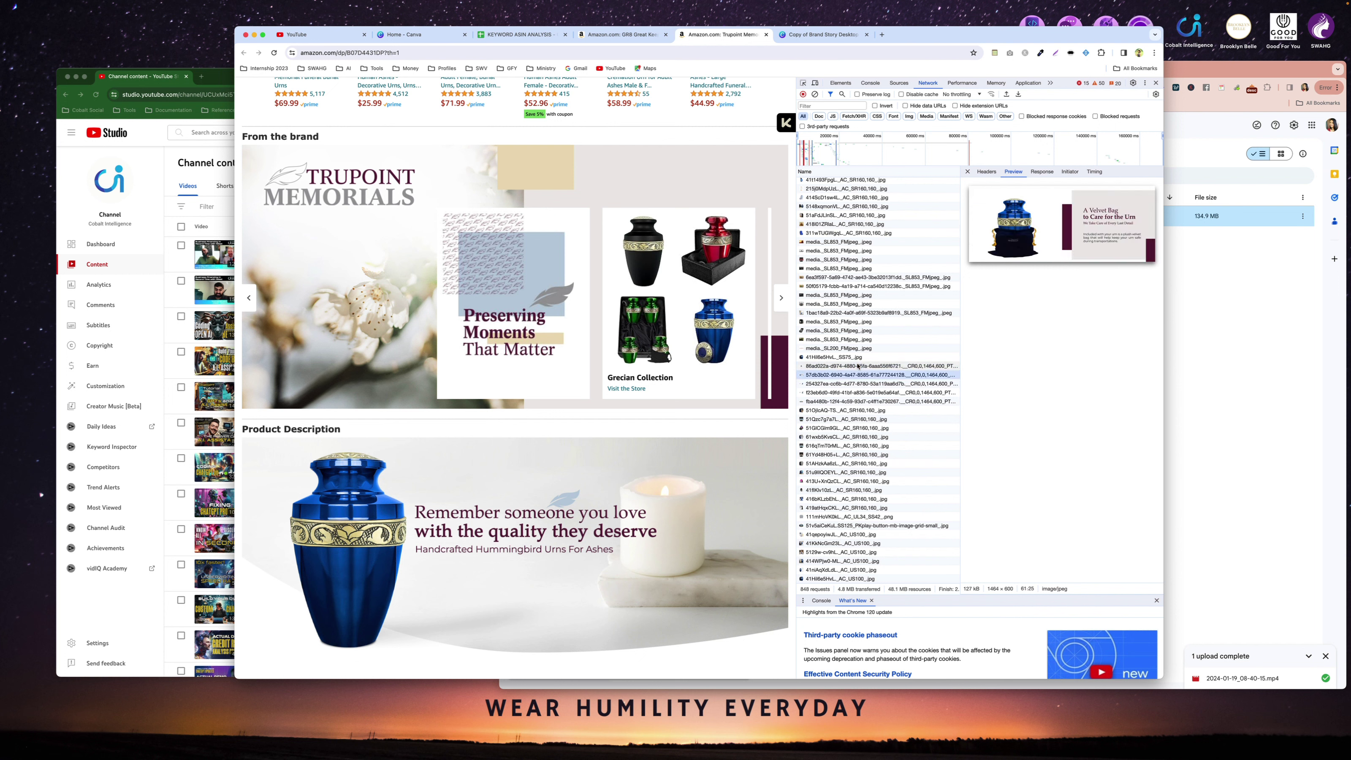
key("Down")
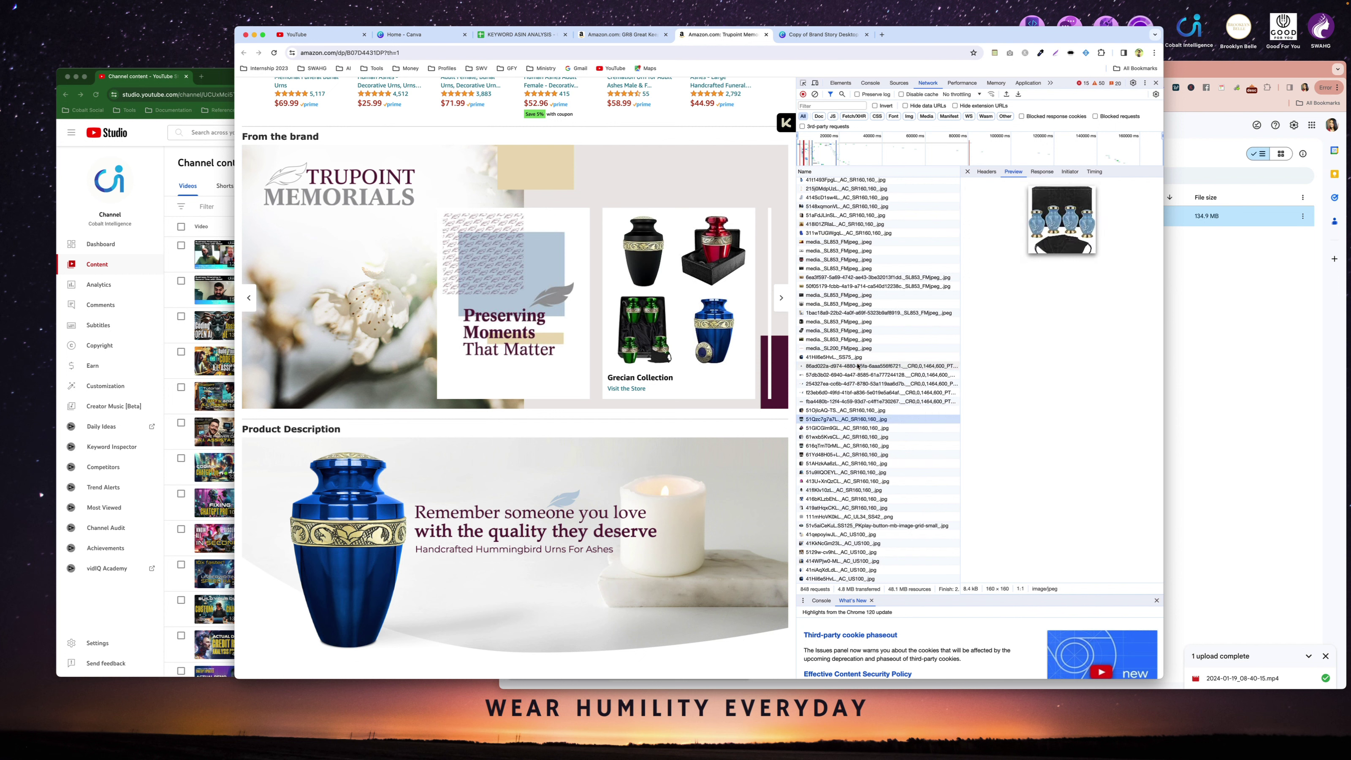
key("Down")
key("Down")
key("Down")
key("Down")
key("Down")
key("Down")
key("Down")
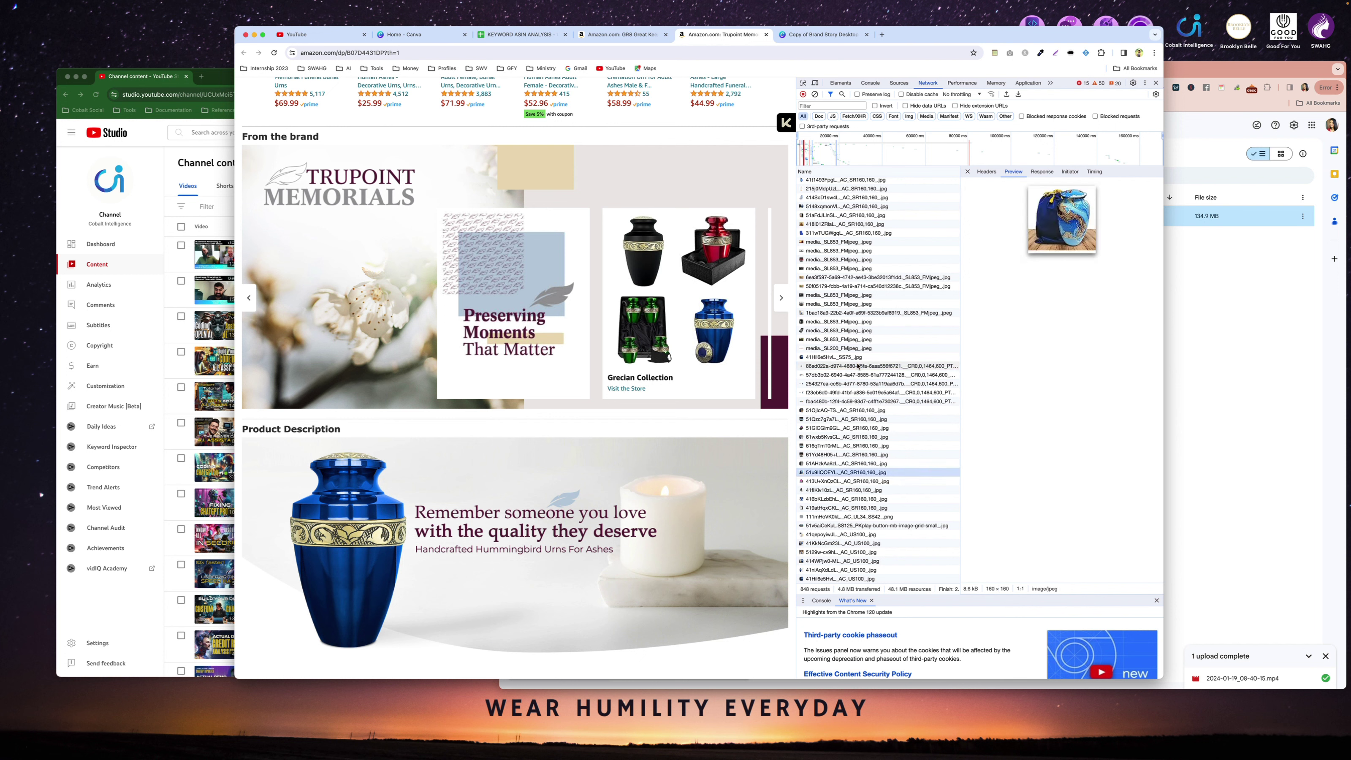
Preview the remaining AC_SR160,160 and AC_US100 images, continuing through the blob and ATVPDKIKX0DER requests.
key("Down")
key("Down")
key("Down")
key("Down")
key("Down")
key("Down")
key("Down")
key("Down")
key("Down")
key("Down")
key("Down")
key("Down")
key("Down")
key("Down")
key("Down")
key("Down")
key("Down")
key("Down")
key("Down")
key("Down")
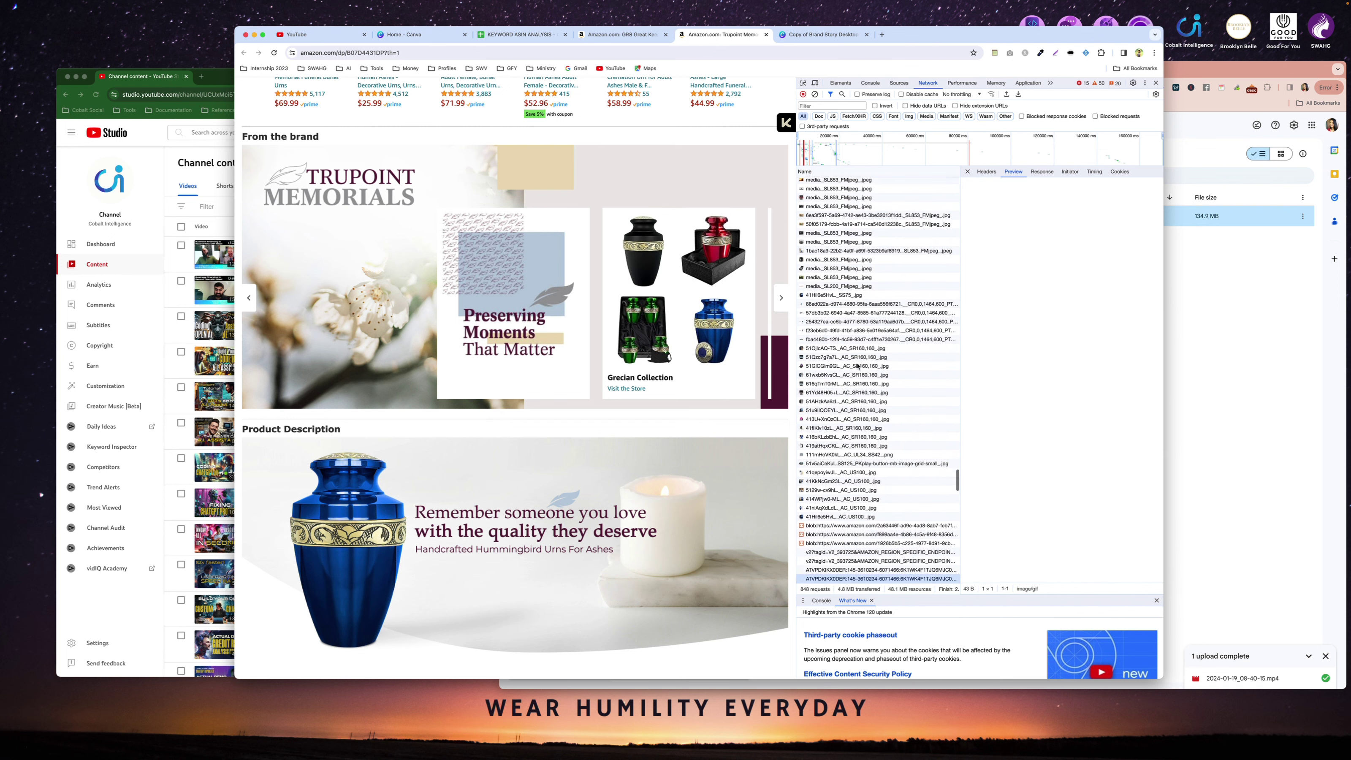
key("Down")
key("Down")
key("Down")
key("Down")
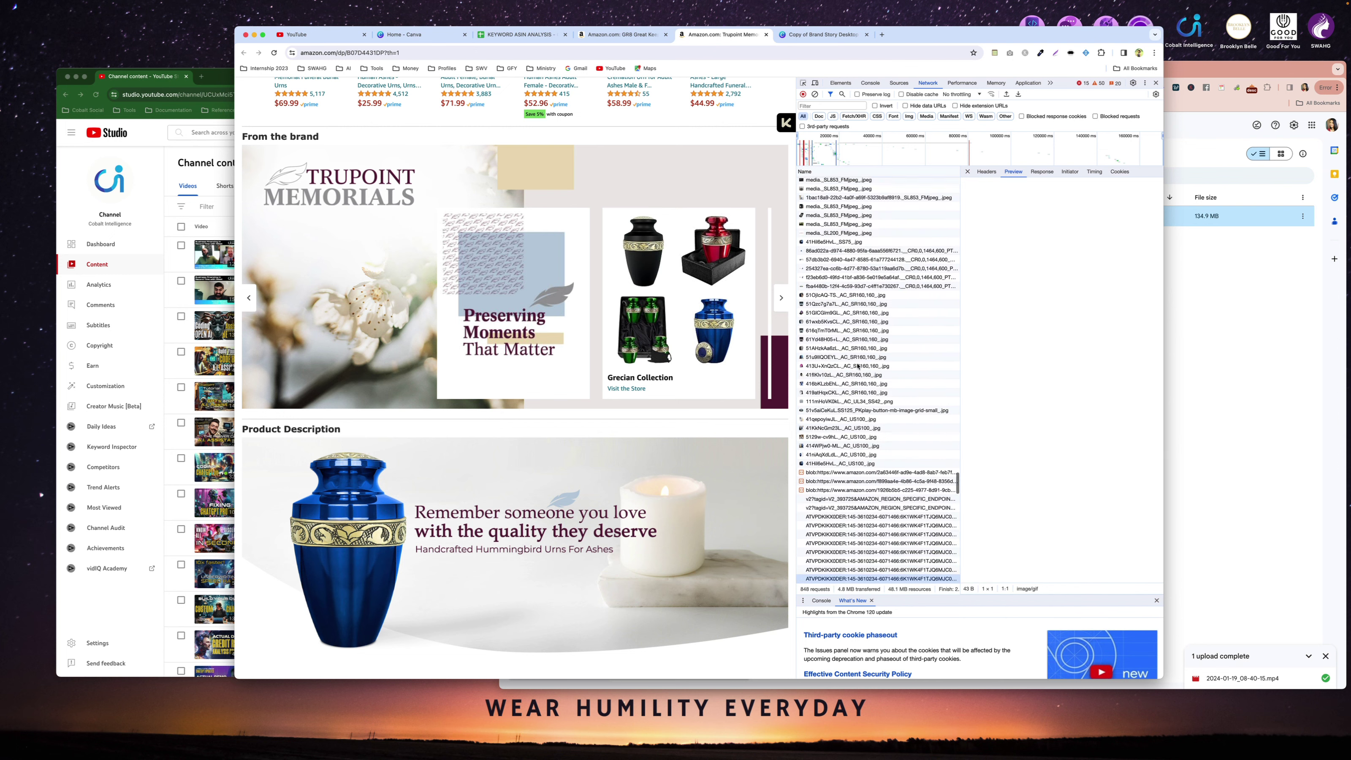
Preview the last SY250 image and look over the earlier image requests around it.
scroll(863, 326, "up", 10)
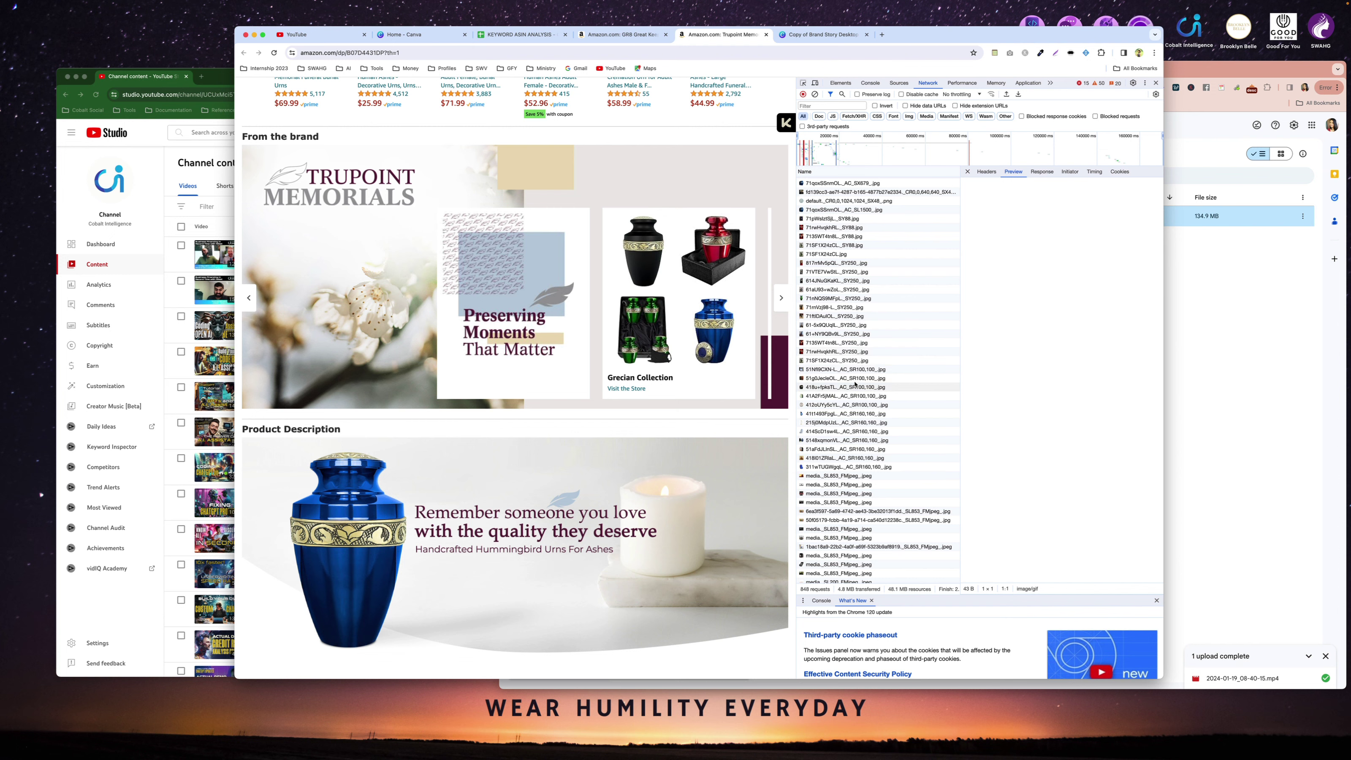
left_click(854, 370)
scroll(854, 415, "up", 10)
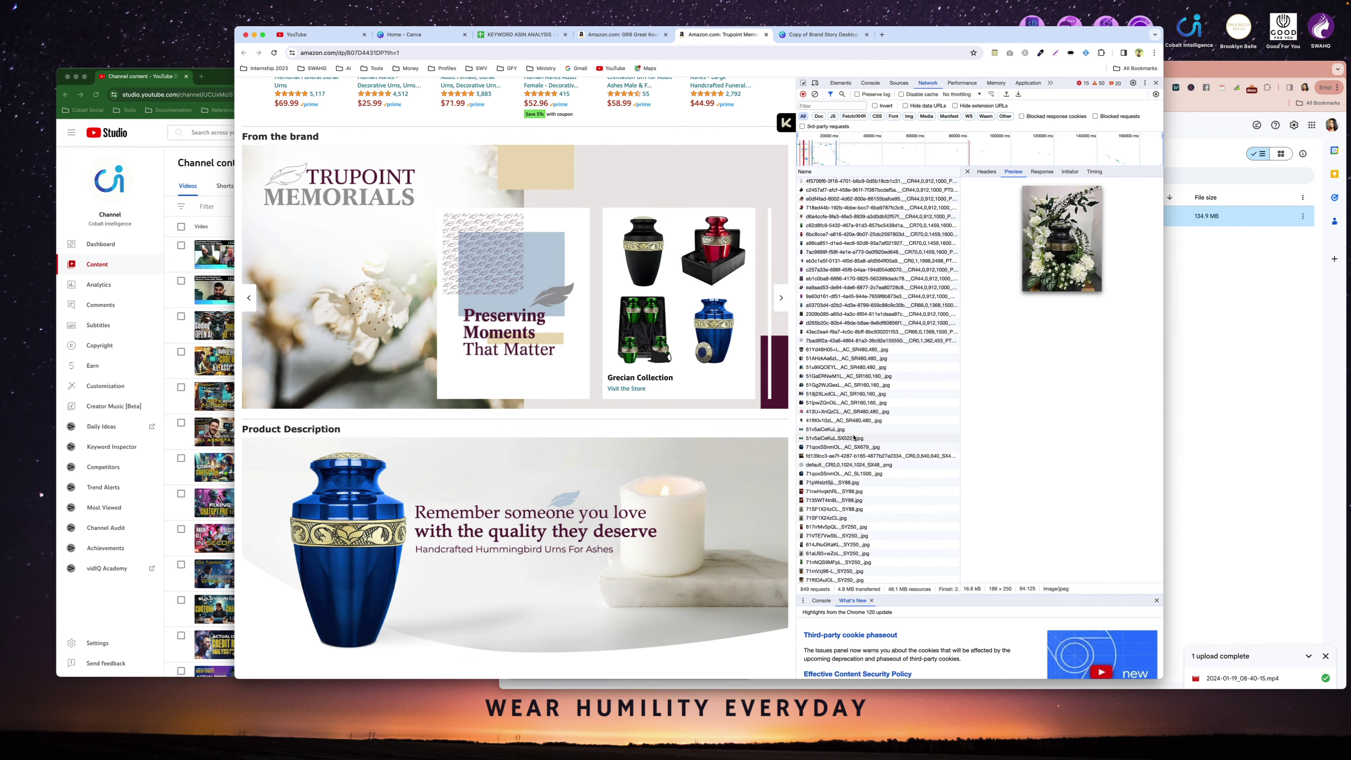
scroll(856, 464, "down", 7)
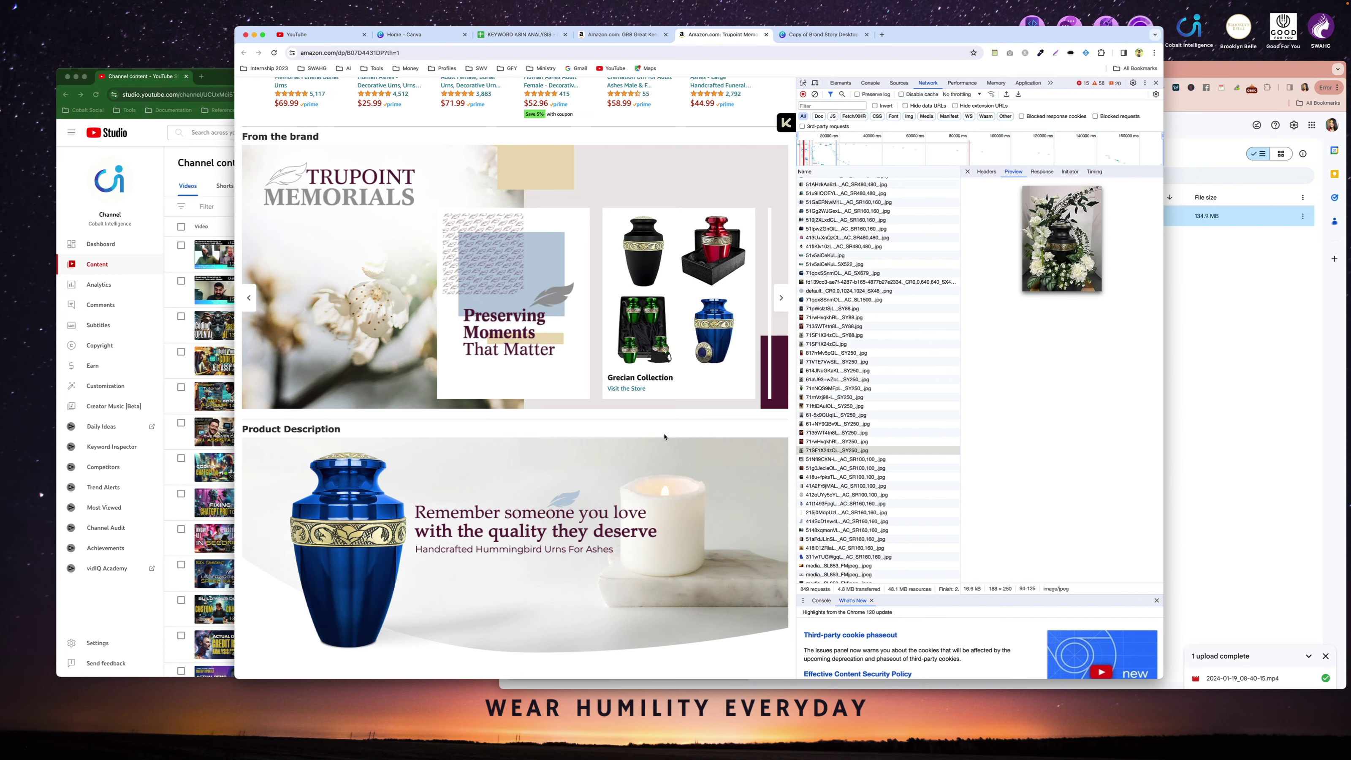
Switch to the Copy of Brand Story Desktop design in Canva and duplicate its page.
left_click(1248, 342)
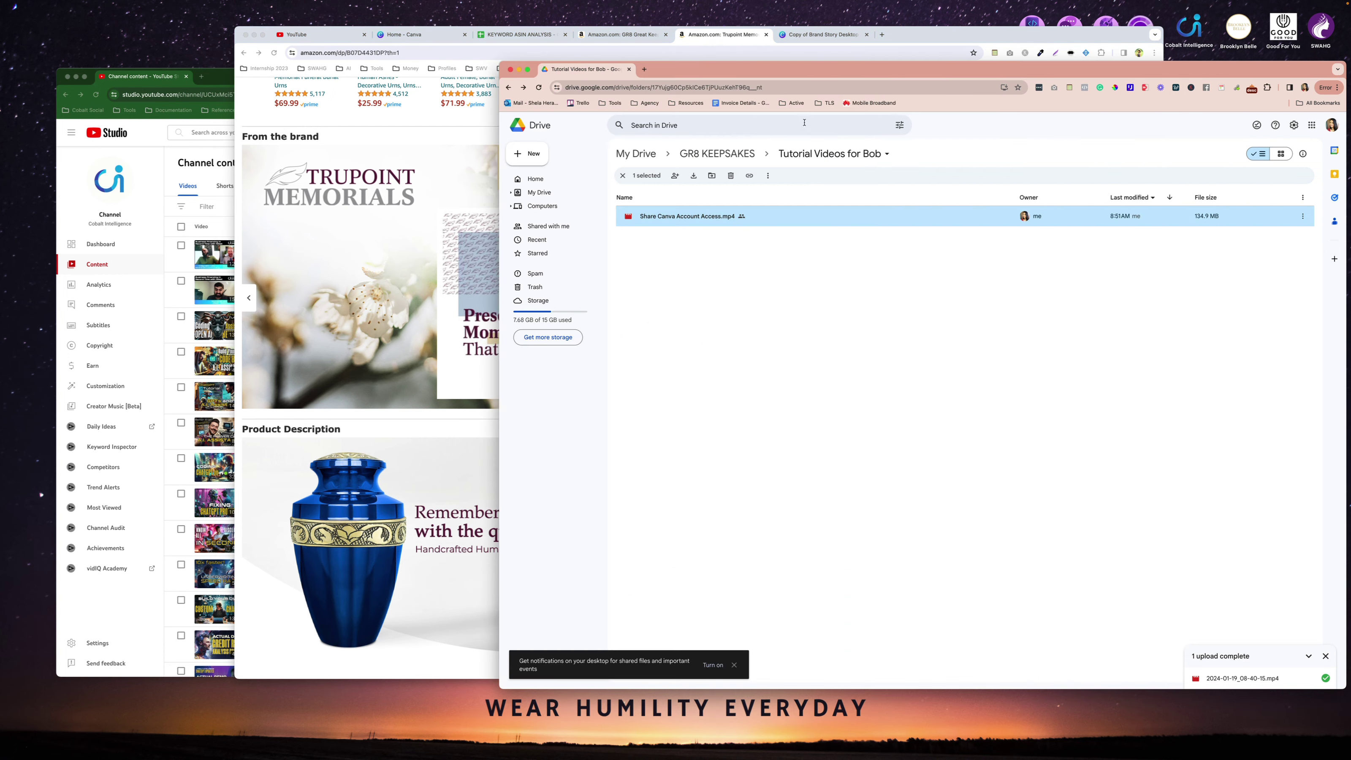
left_click(822, 34)
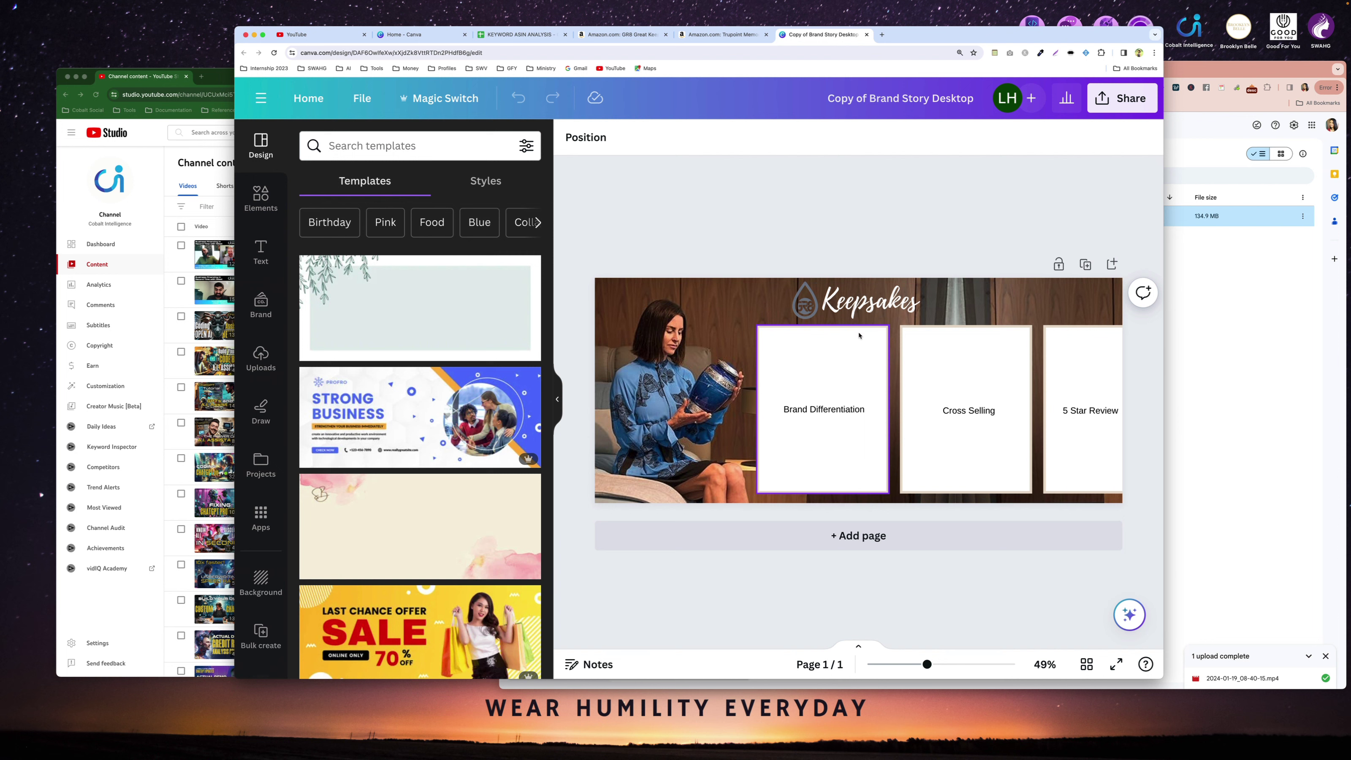
left_click(1087, 265)
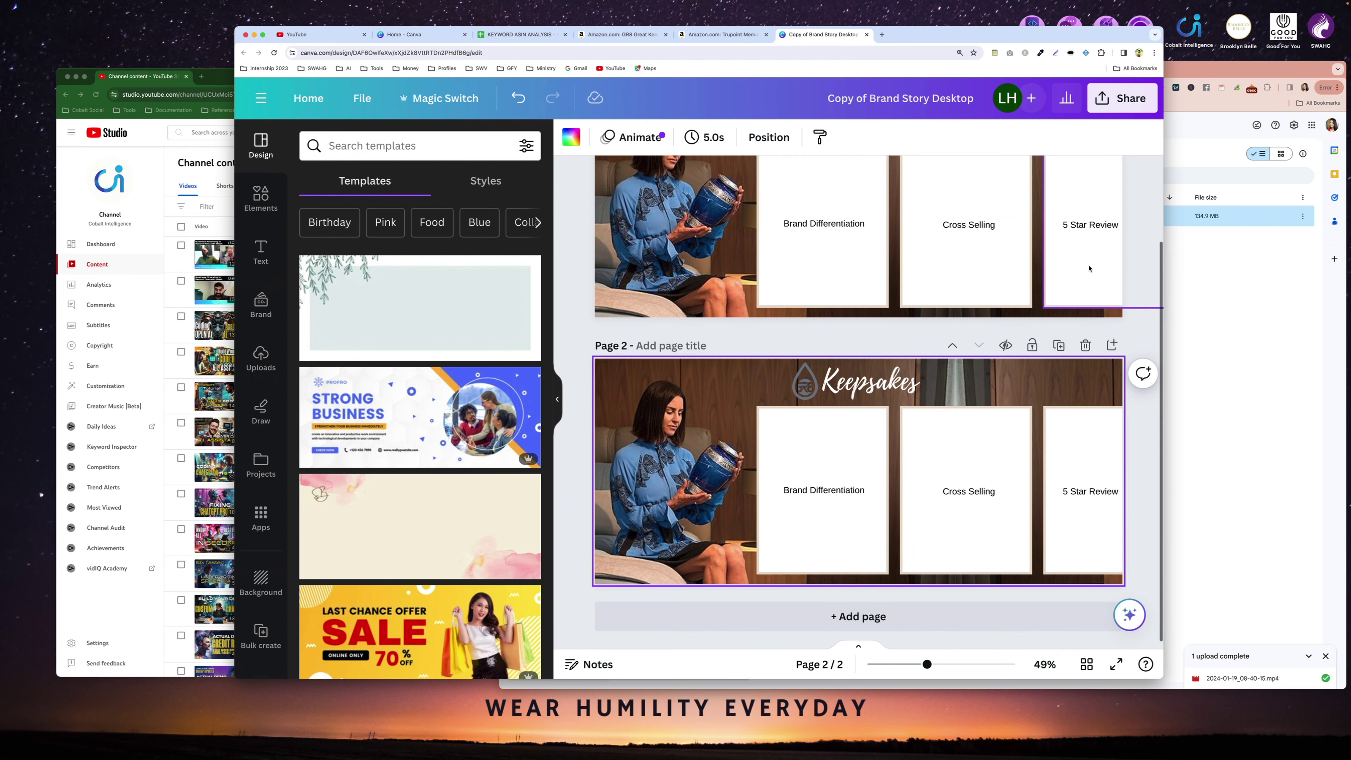
Delete the Brand Differentiation box and its label from page 2.
left_click(823, 427)
left_click(966, 469)
left_click(1091, 482)
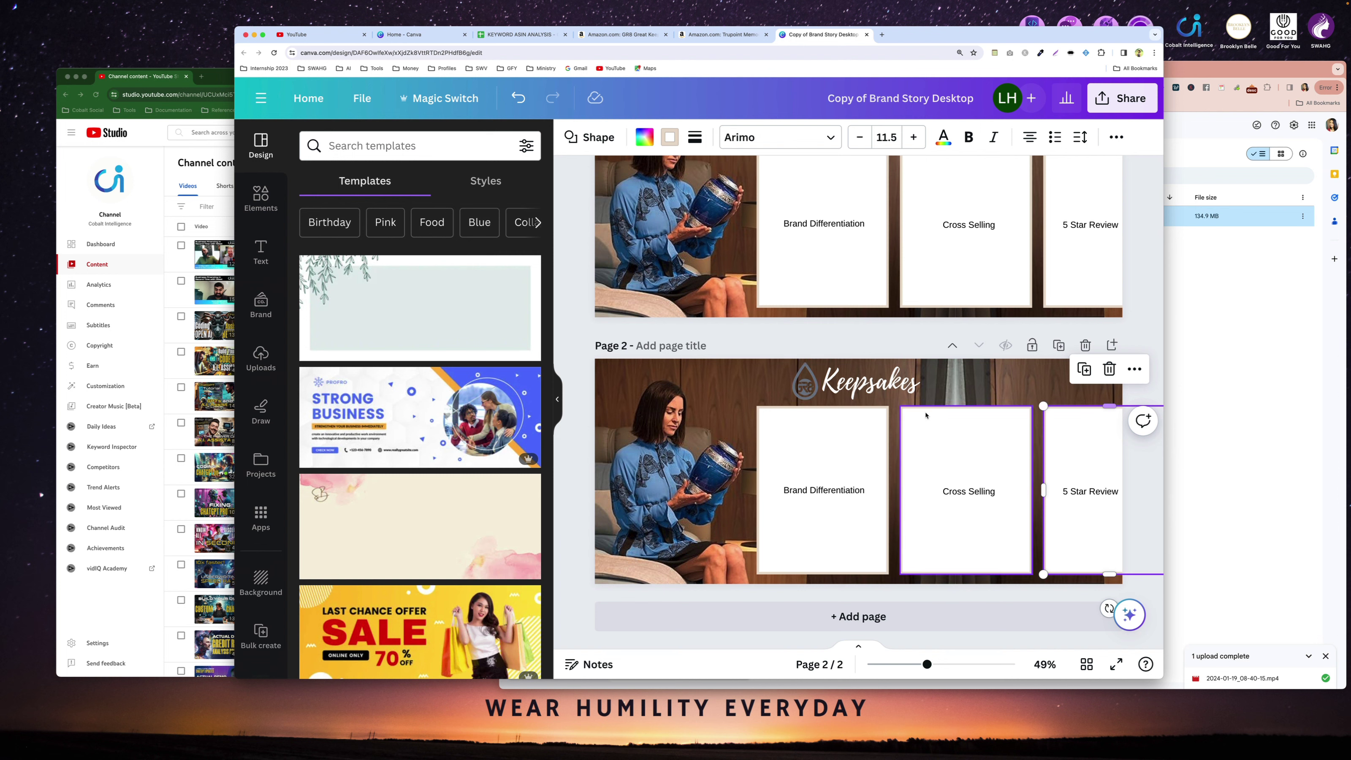
left_click(844, 417)
left_click_drag(844, 417, 987, 417)
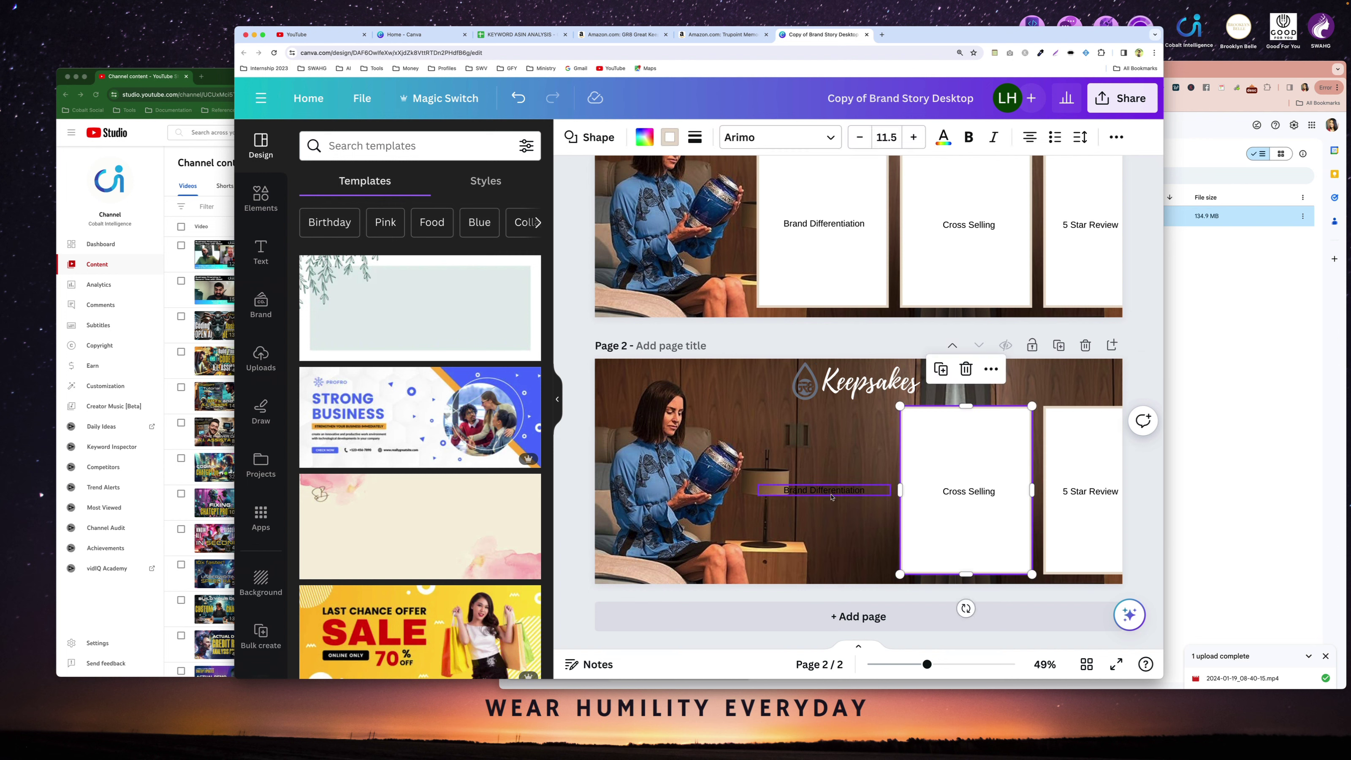
left_click(868, 497)
left_click_drag(868, 496, 963, 436)
key("Delete")
Delete the Cross Selling and 5 Star Review boxes with their labels from page 2.
left_click(972, 492)
left_click_drag(972, 492, 1080, 492)
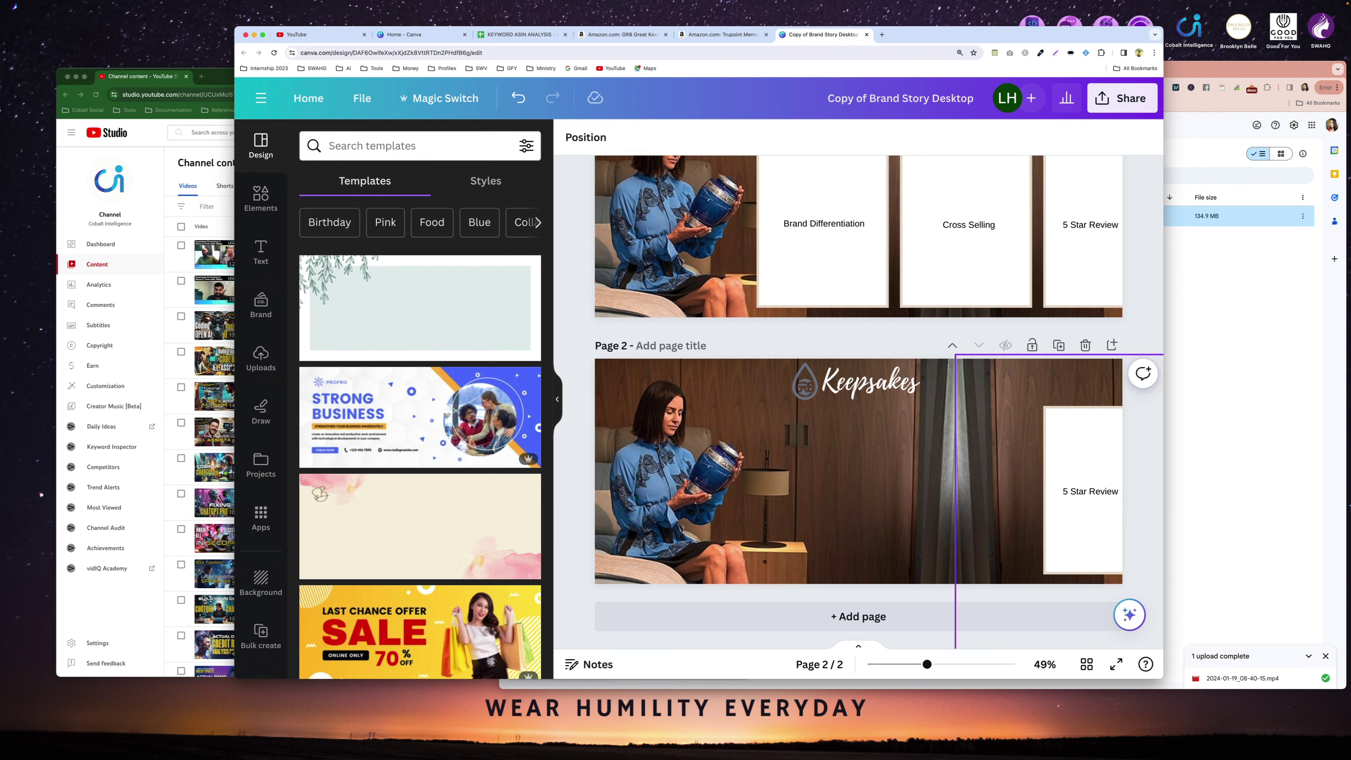
left_click(1083, 532)
key("Delete")
left_click(1088, 491)
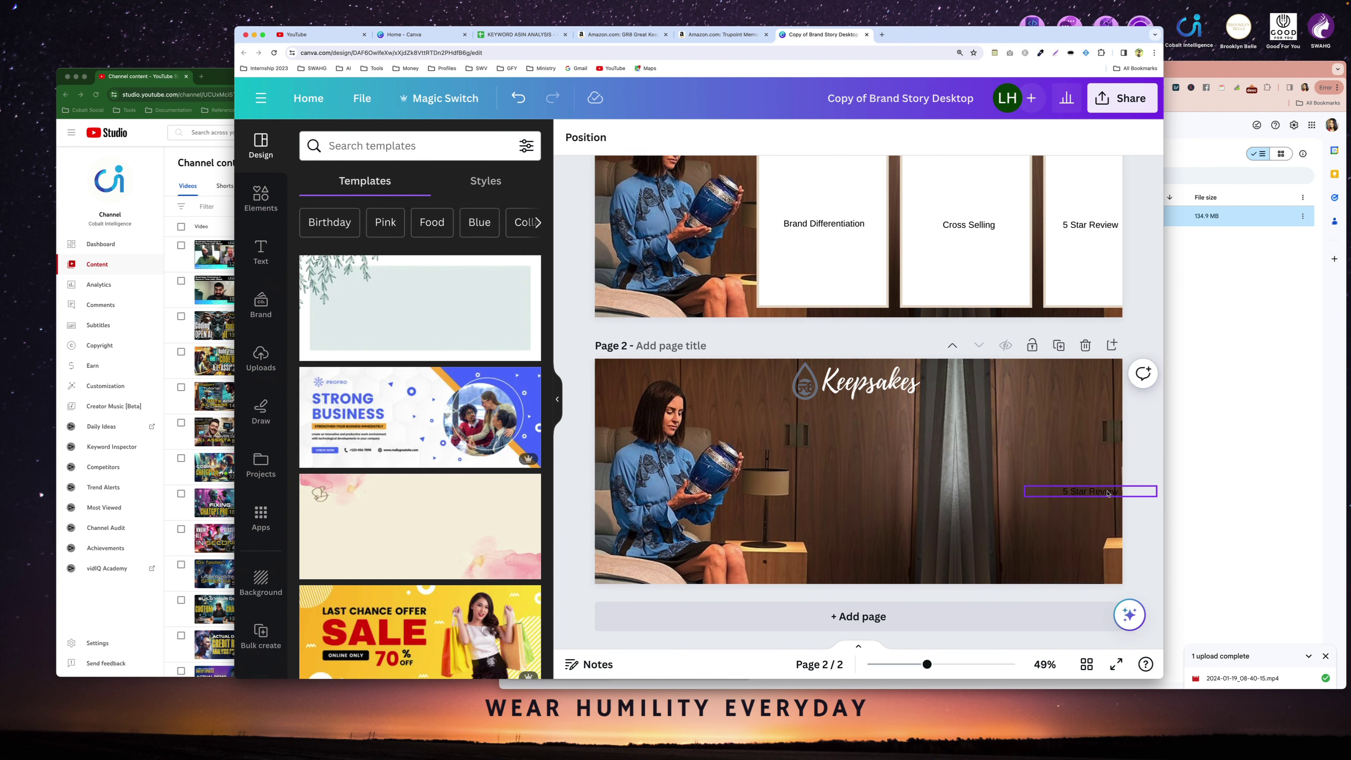
key("Delete")
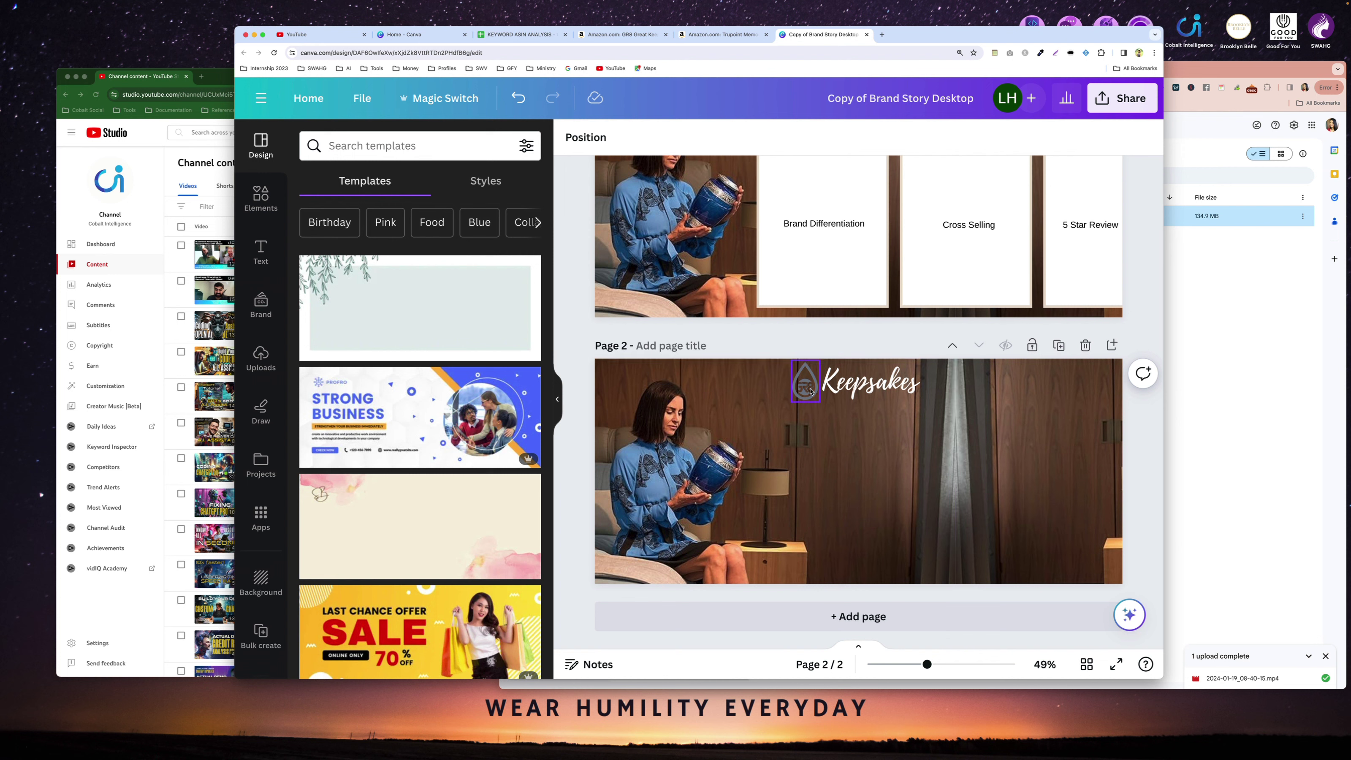
Inspect the drop logo and Keepsakes text on page 2, and compare the page with page 1.
left_click(811, 391)
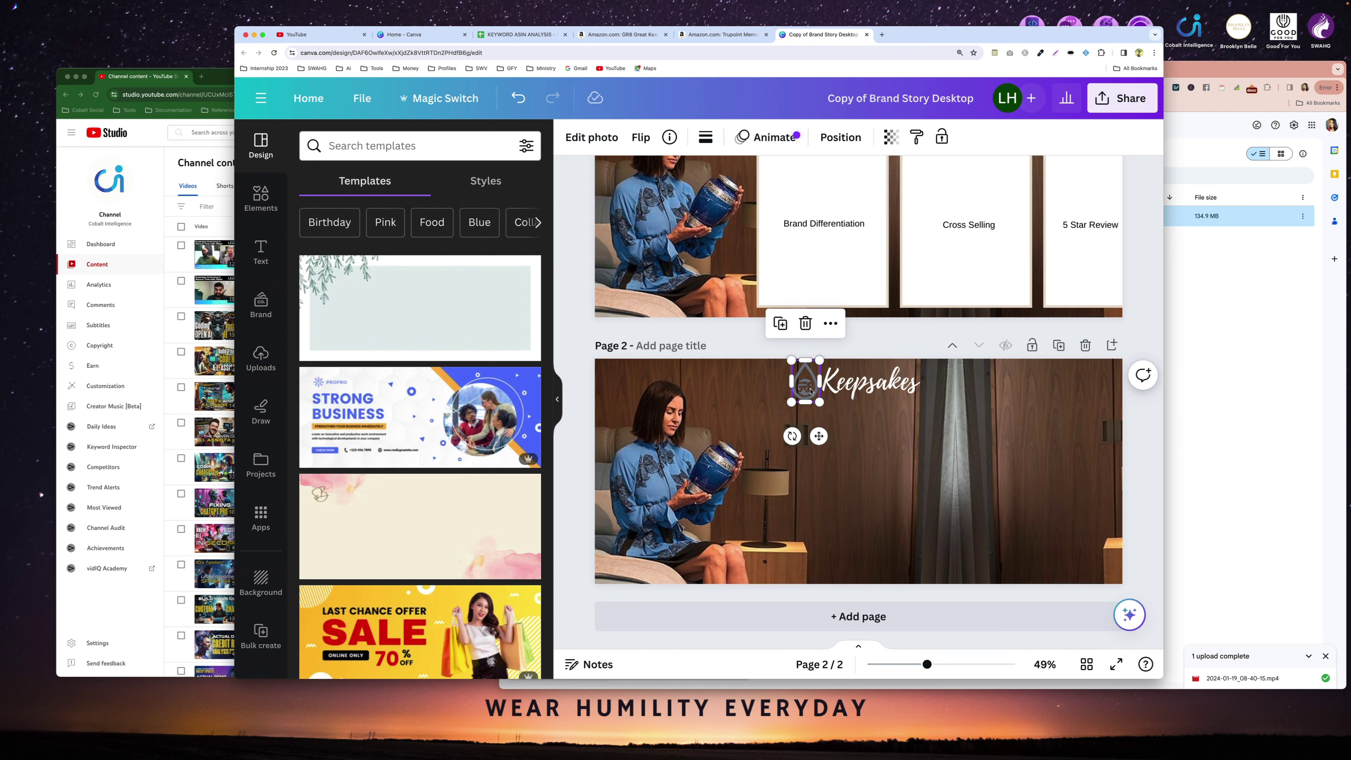
left_click(822, 392)
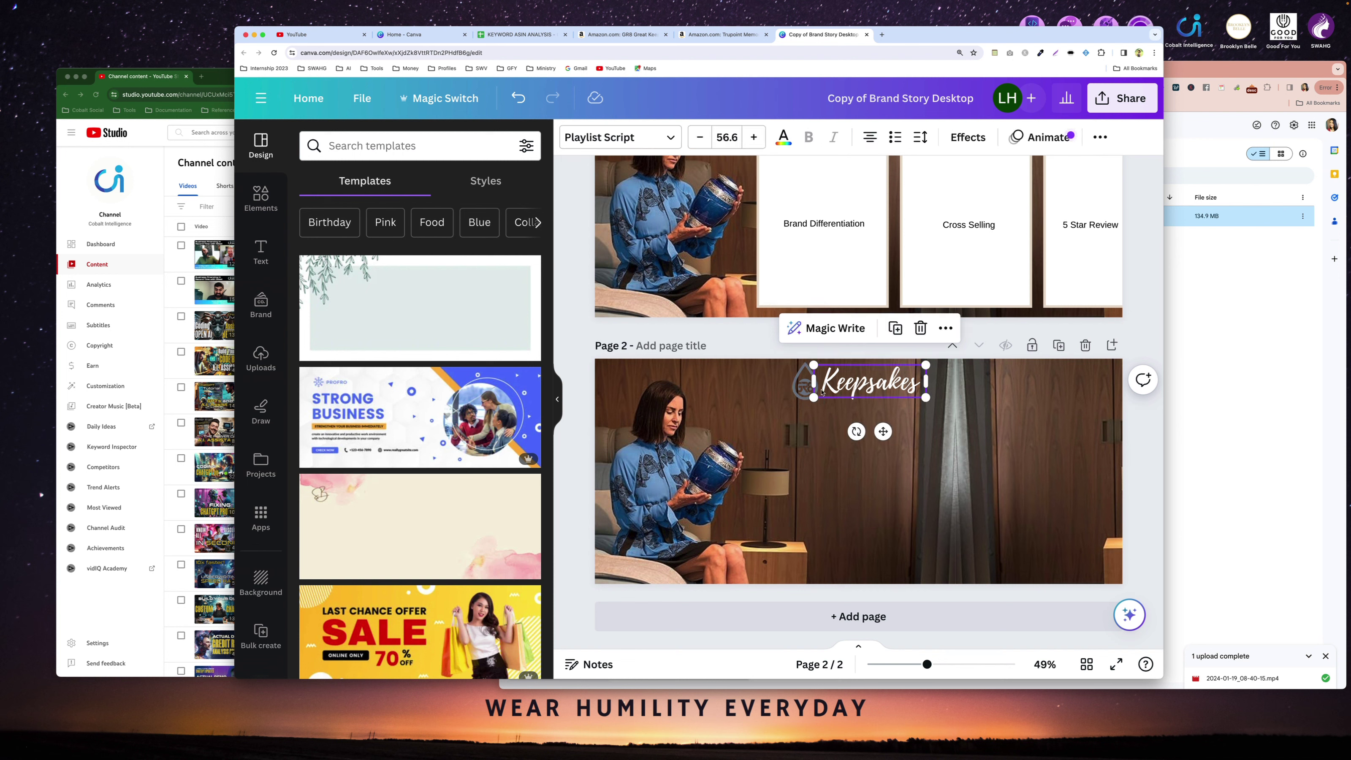
left_click(802, 391)
left_click(847, 388, "shift")
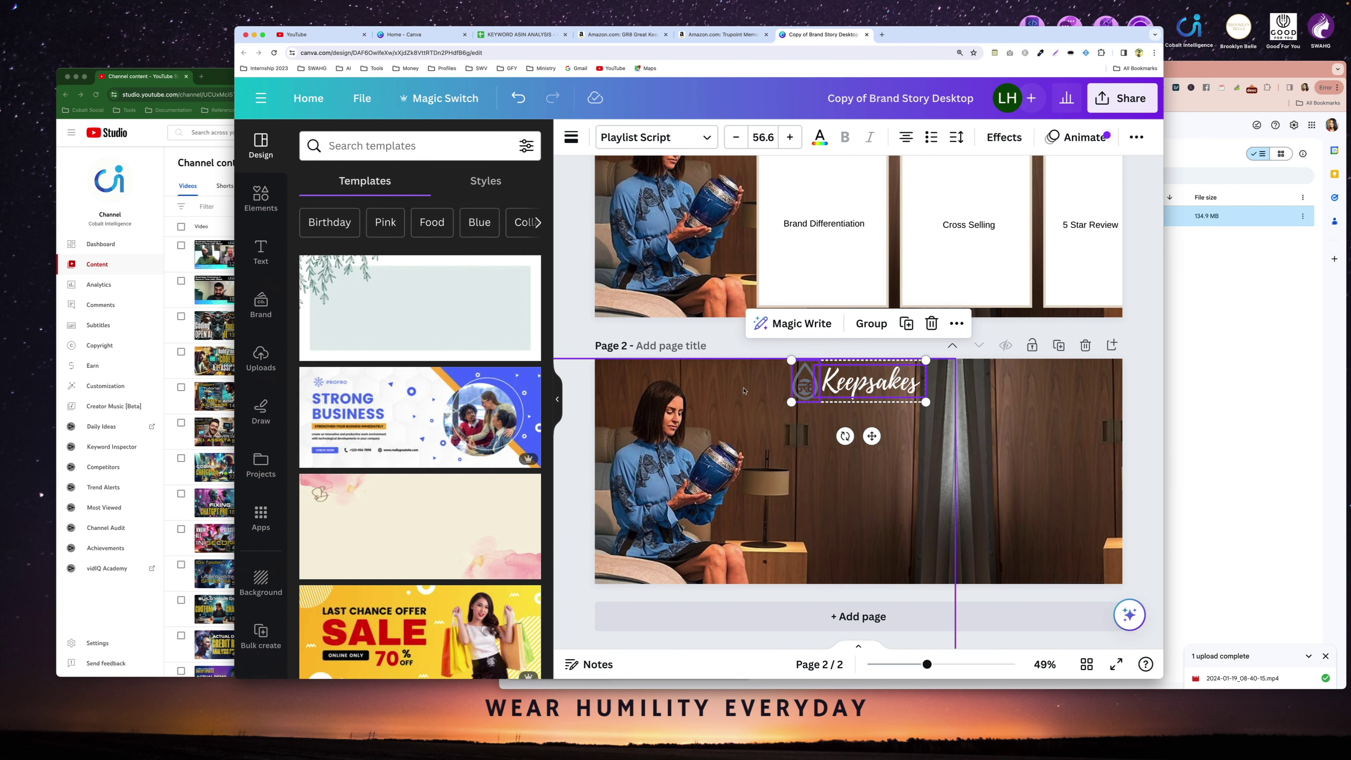
left_click(741, 435)
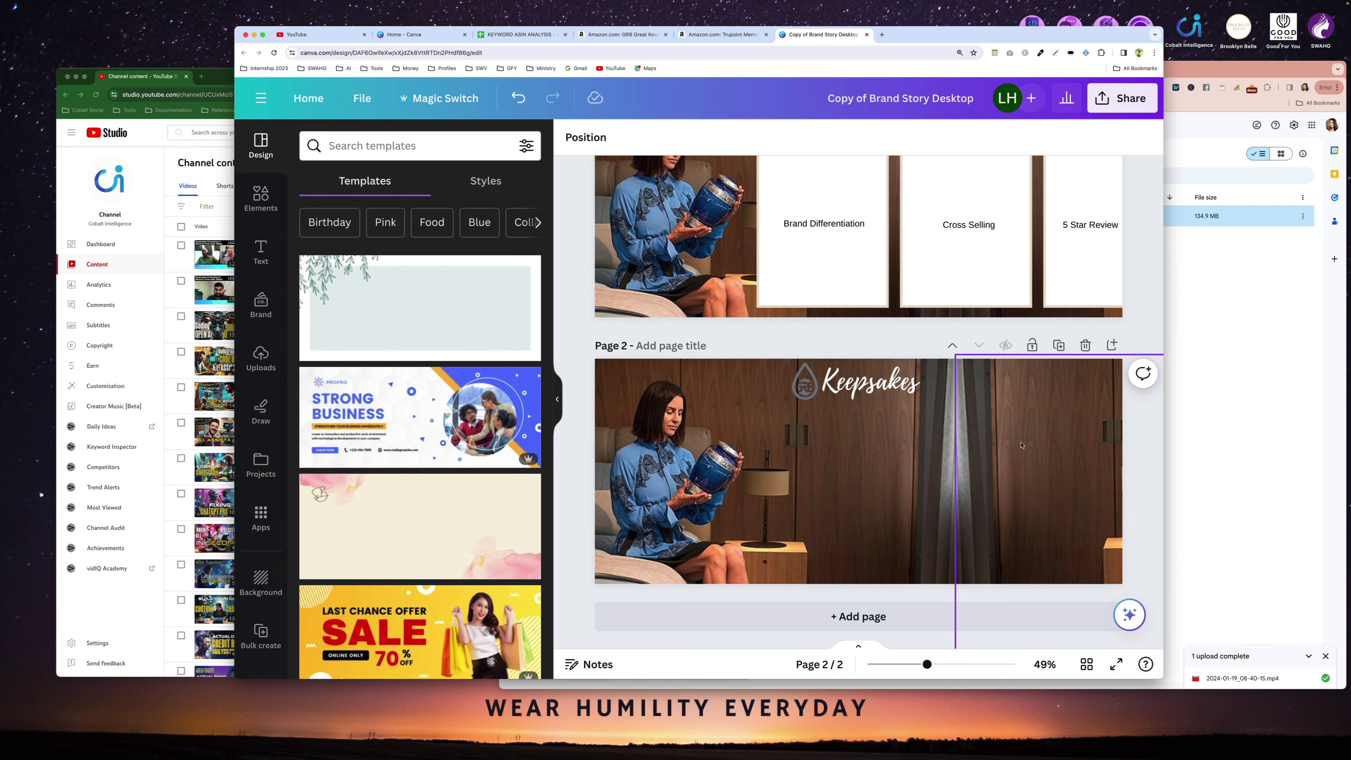
scroll(984, 447, "up", 3)
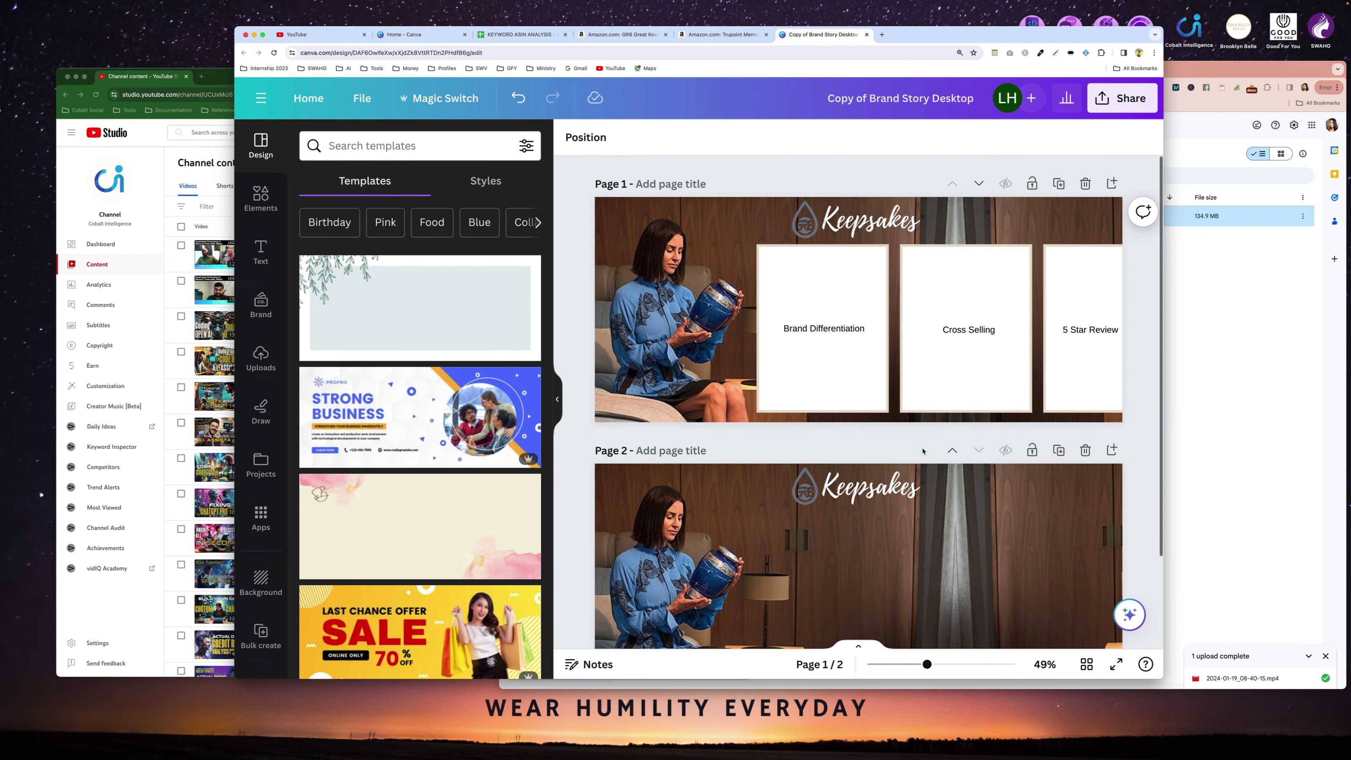
scroll(923, 452, "down", 3)
scroll(923, 451, "down", 1)
scroll(923, 452, "up", 3)
scroll(915, 452, "down", 3)
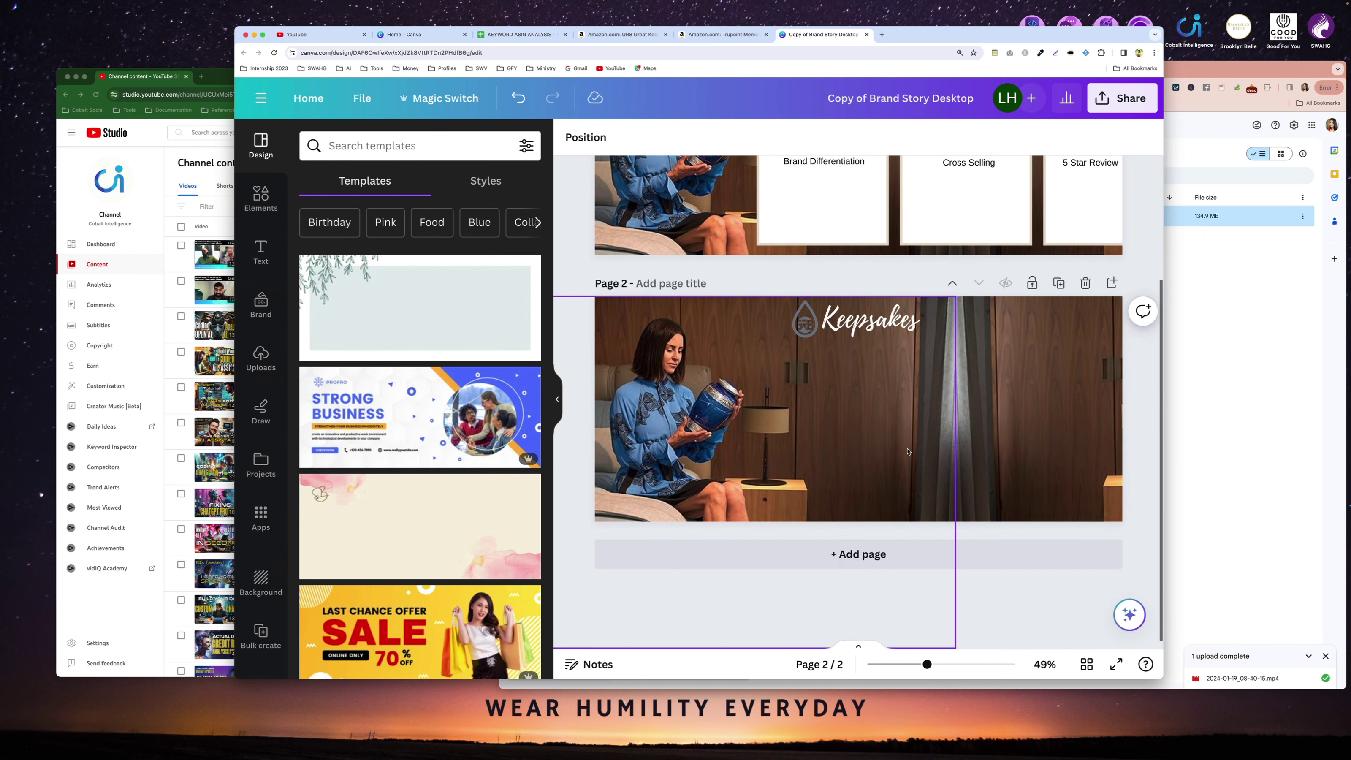
scroll(858, 410, "up", 1)
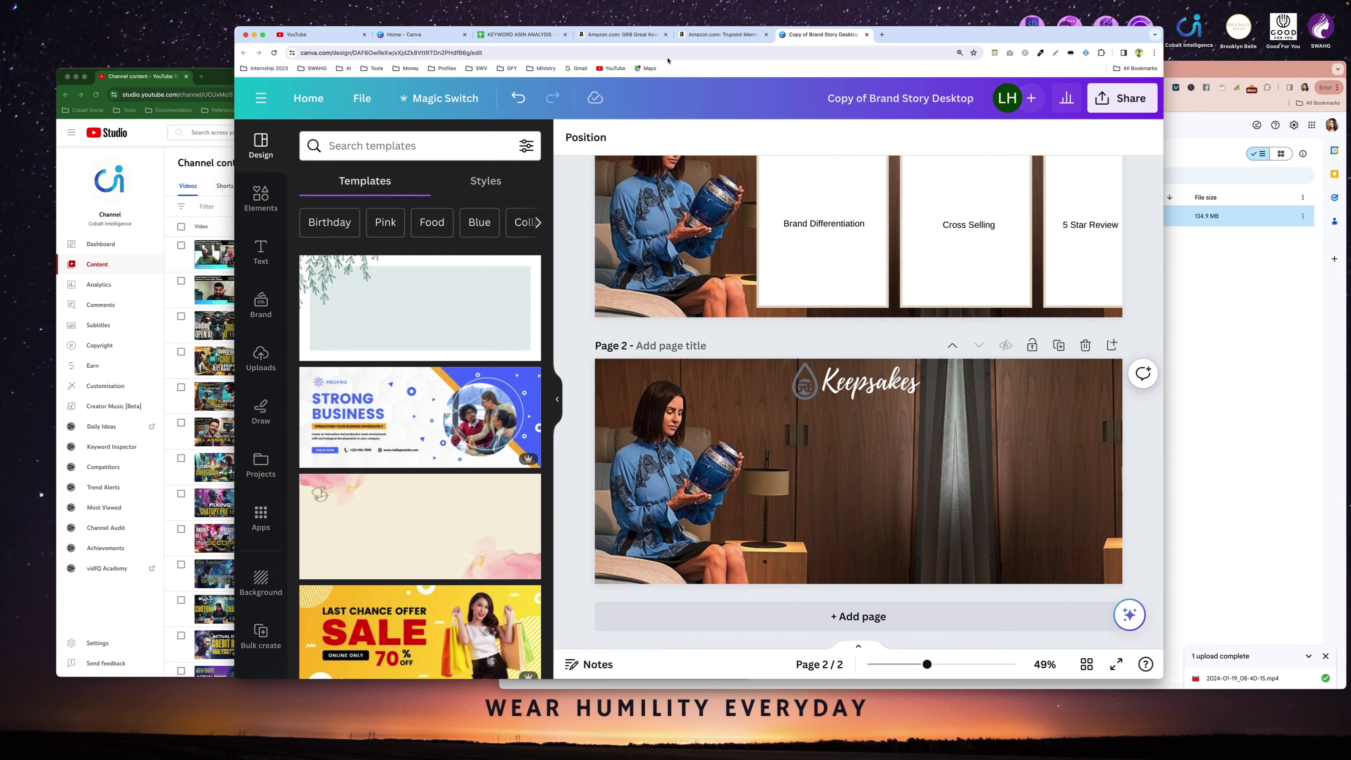
Switch to the Trupoint Memorials Amazon listing and view its From the brand section.
left_click(697, 35)
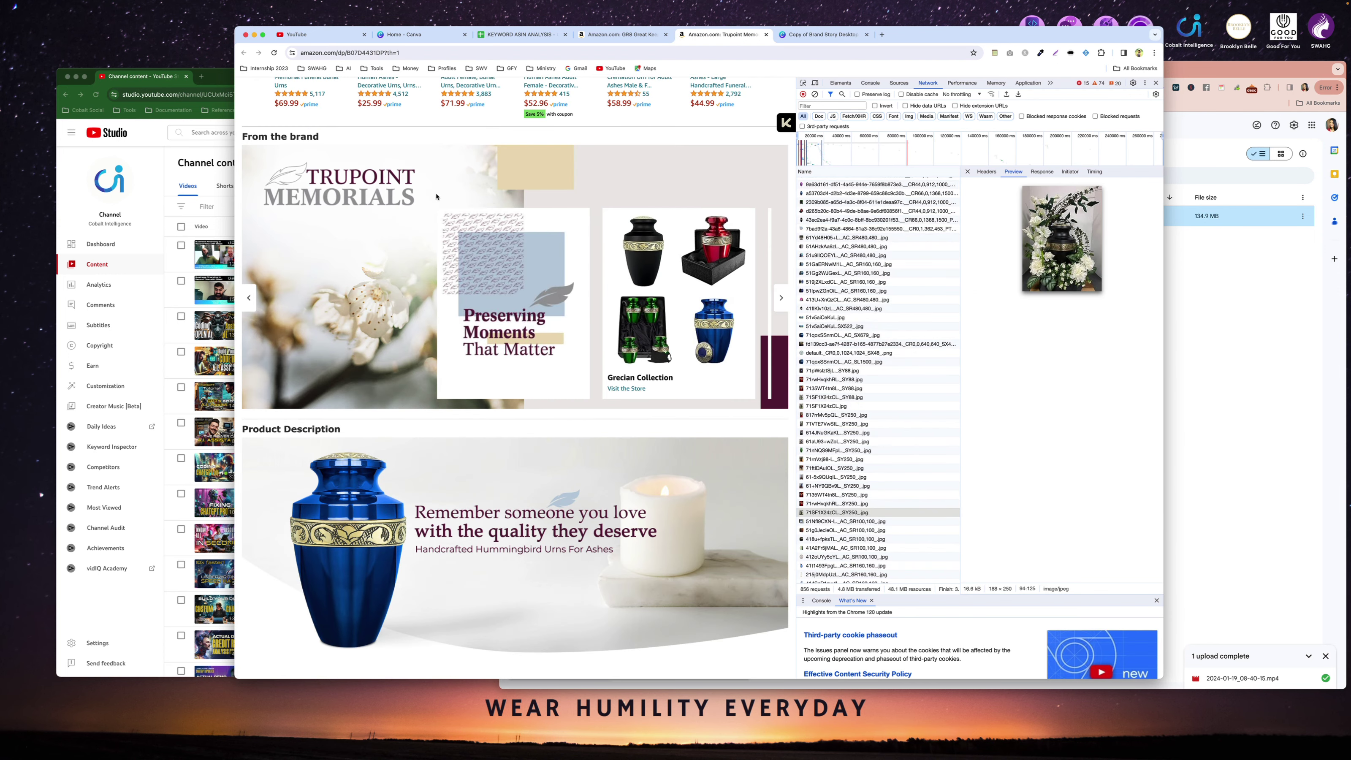
scroll(533, 319, "up", 2)
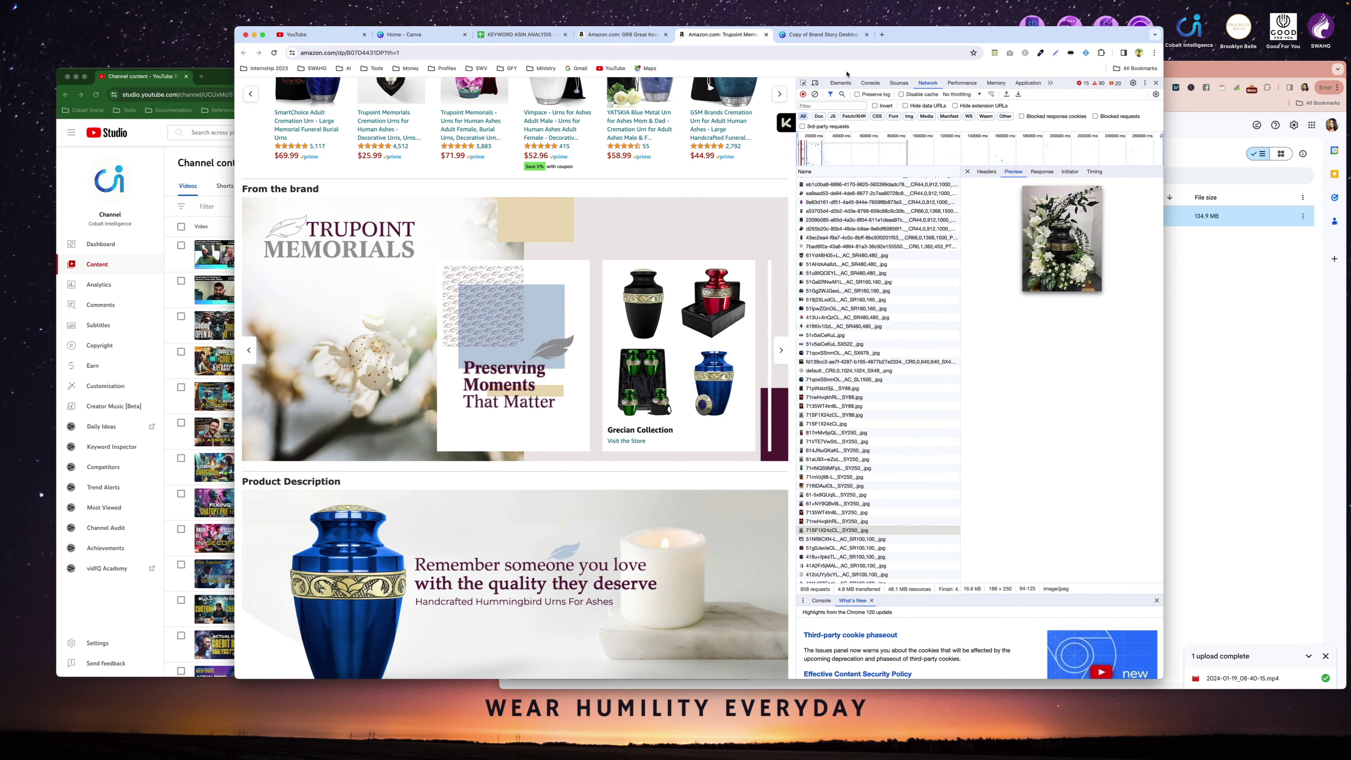
Switch to the Copy of Brand Story Desktop design and return to the Canva home page.
left_click(821, 35)
scroll(799, 394, "down", 1)
scroll(800, 394, "up", 3)
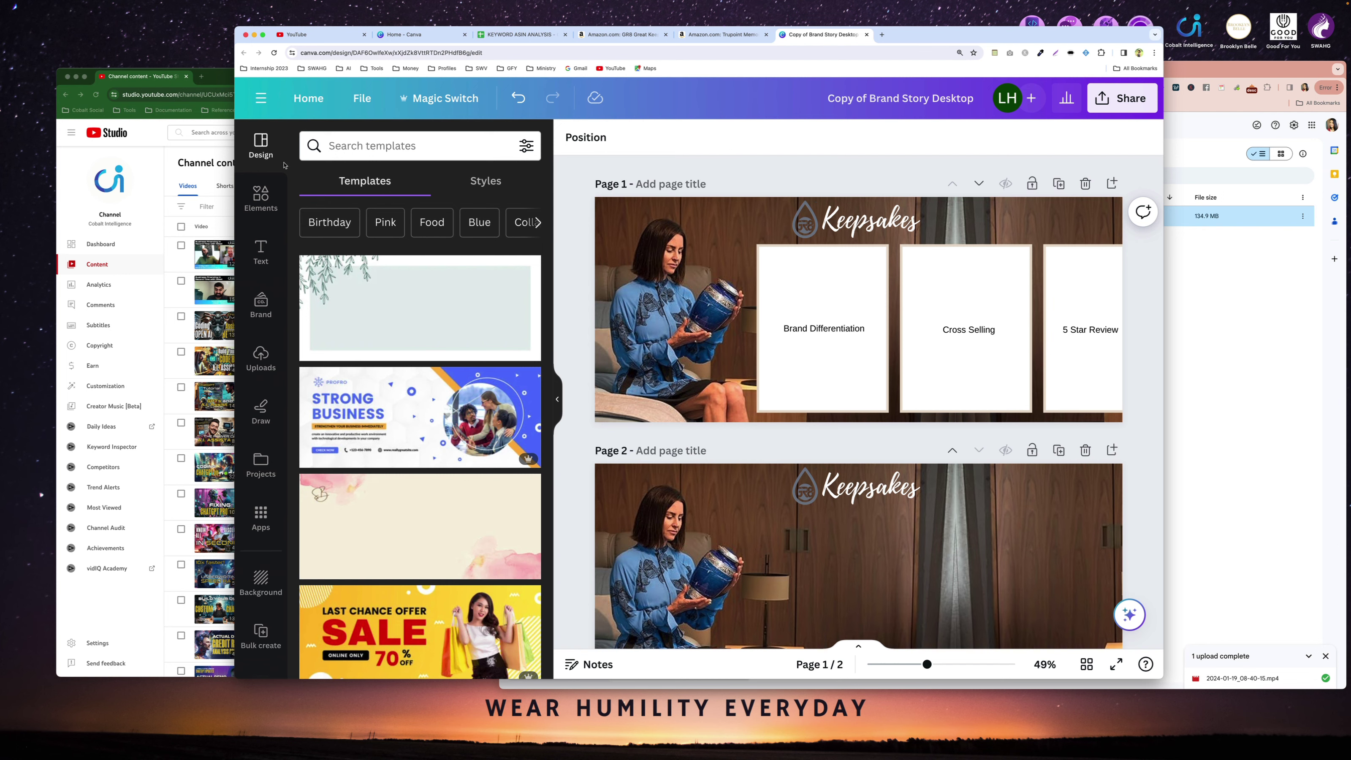
left_click(302, 106)
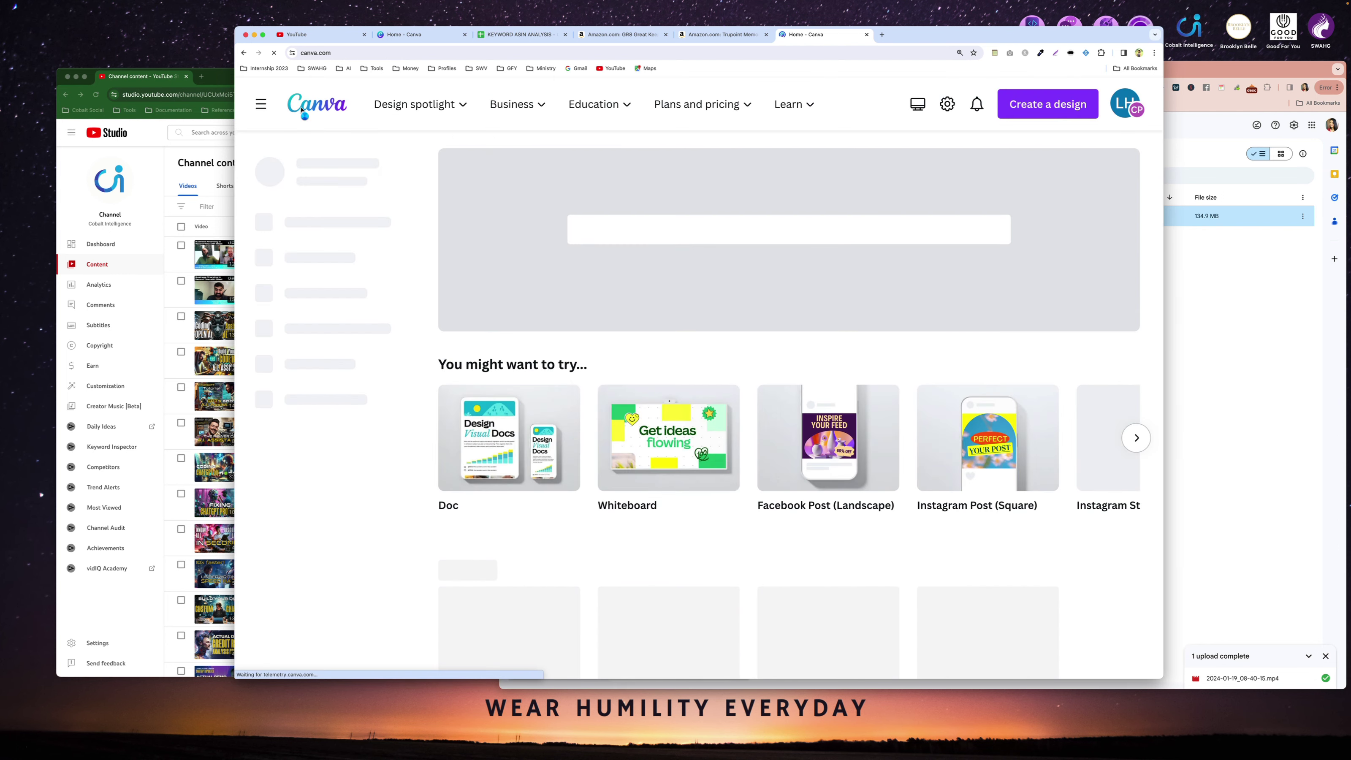
left_click(1028, 109)
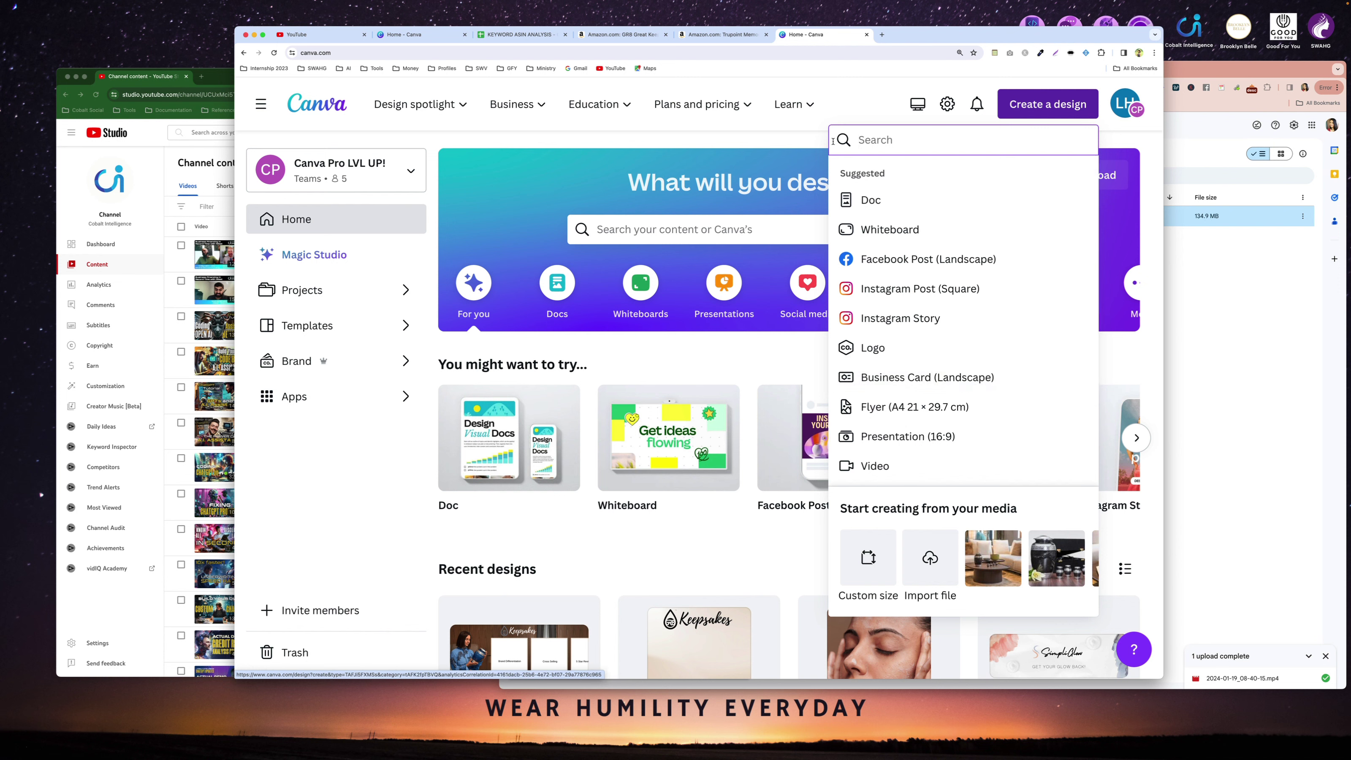
left_click(781, 155)
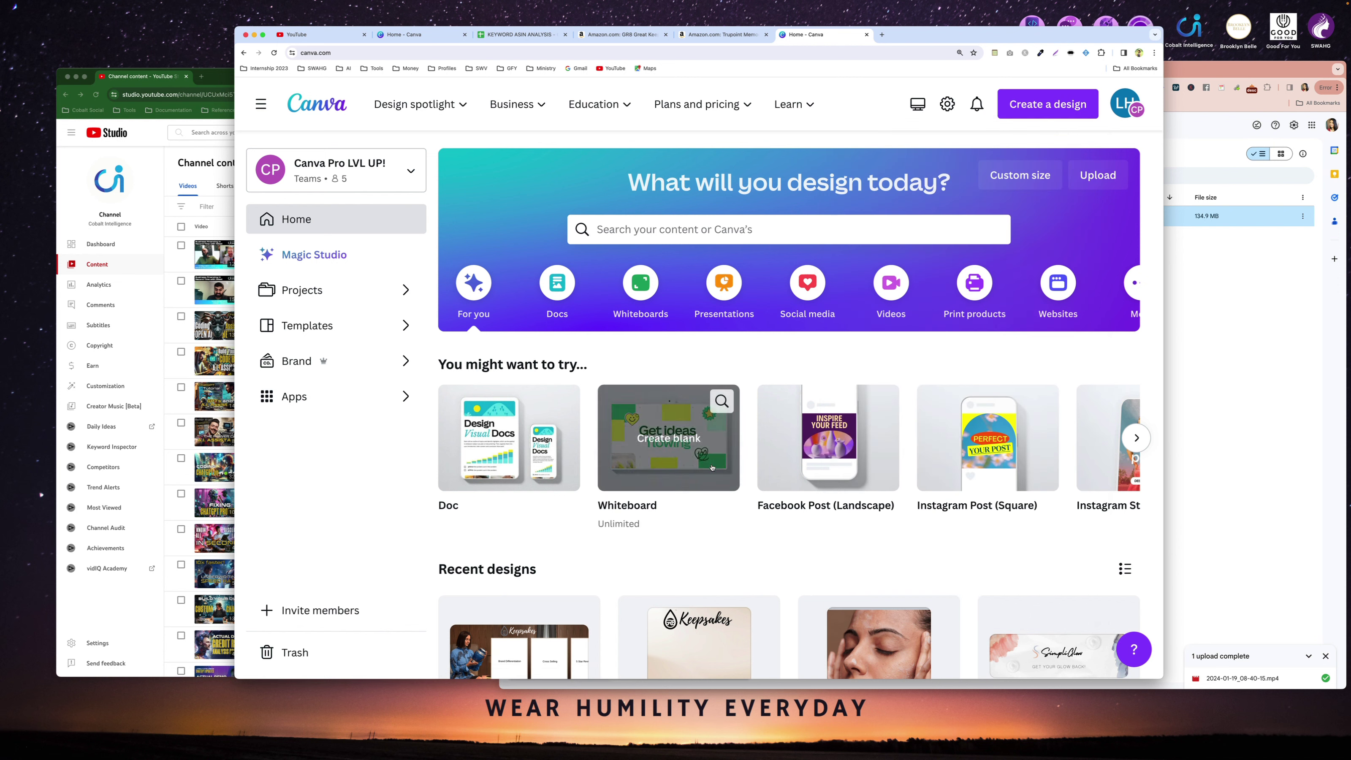
Open the Copy of Brand Story Cards design from the recent designs.
scroll(691, 452, "down", 5)
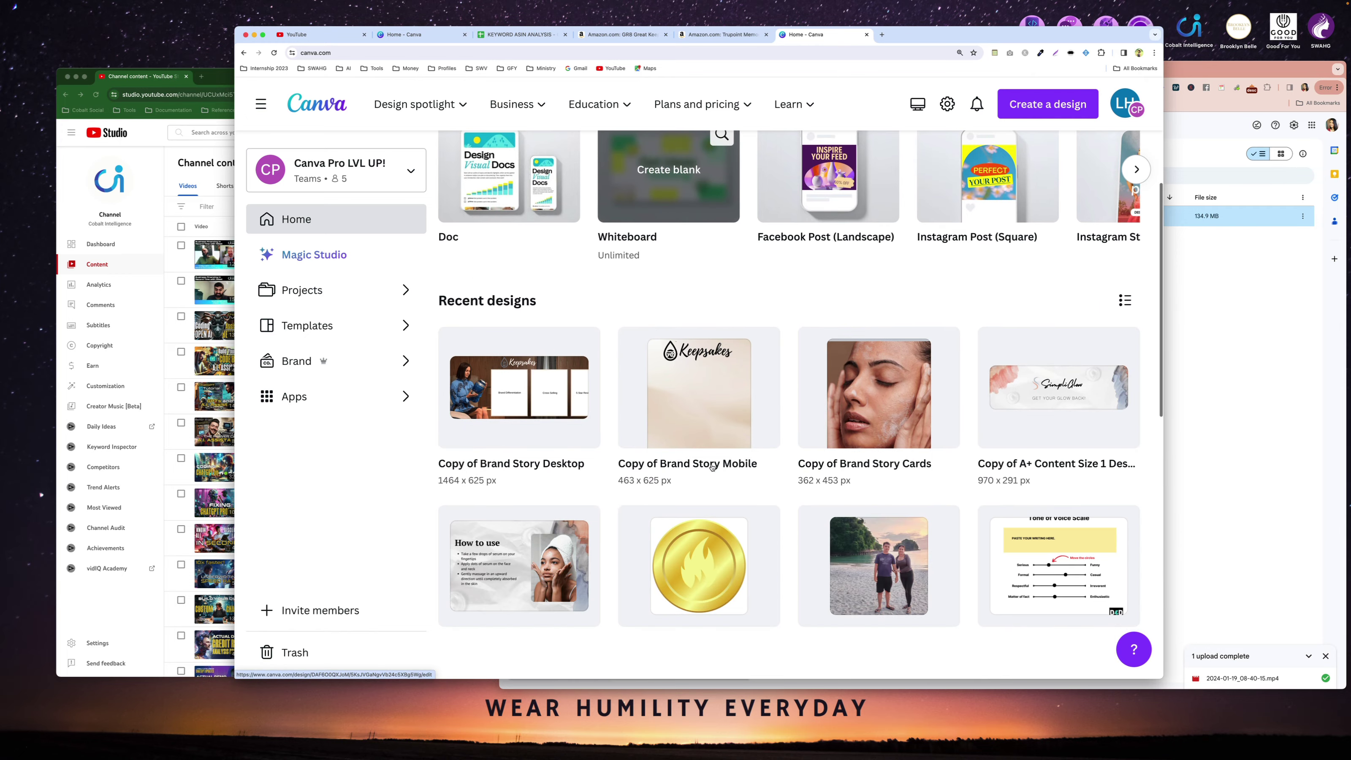
left_click(716, 428)
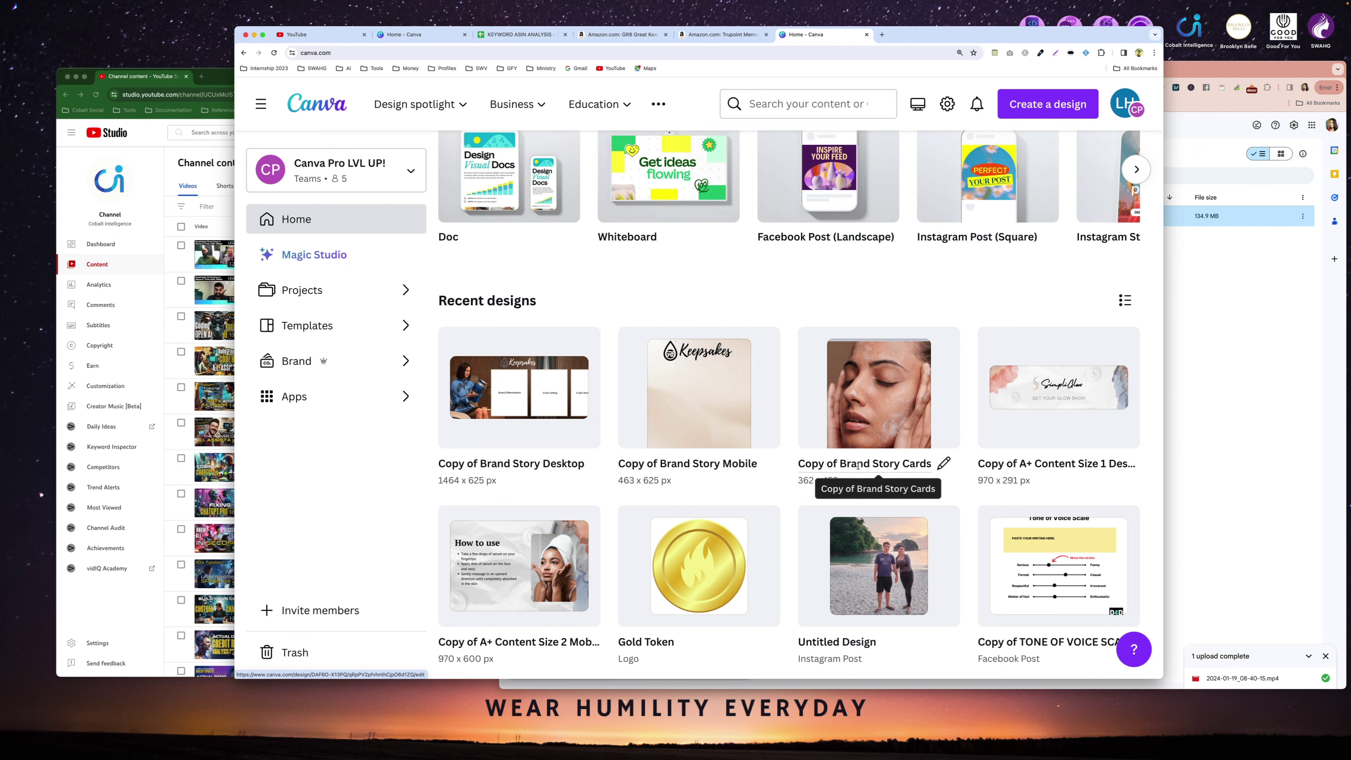
left_click(872, 407)
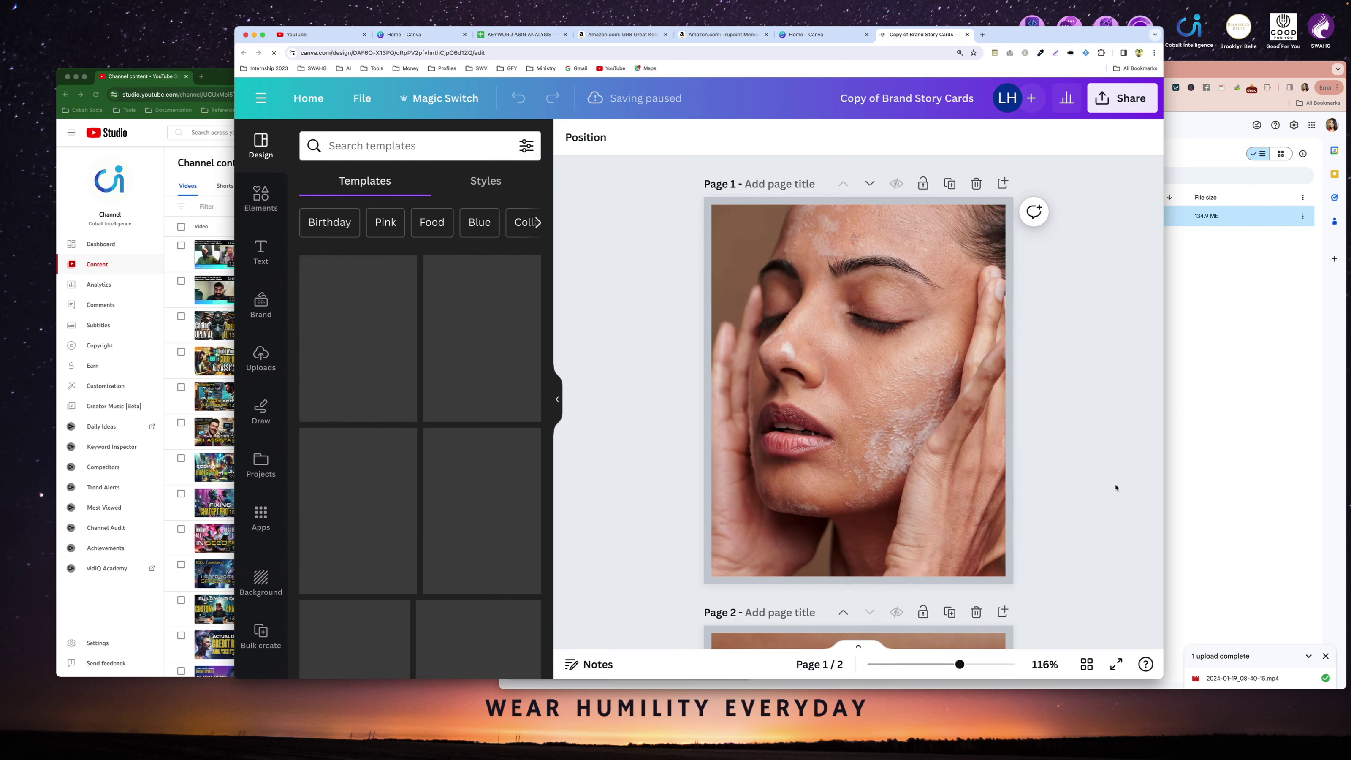
Review the two existing card pages and add a blank page after page 2.
scroll(1115, 488, "down", 5)
scroll(1114, 487, "down", 3)
scroll(1101, 482, "up", 8)
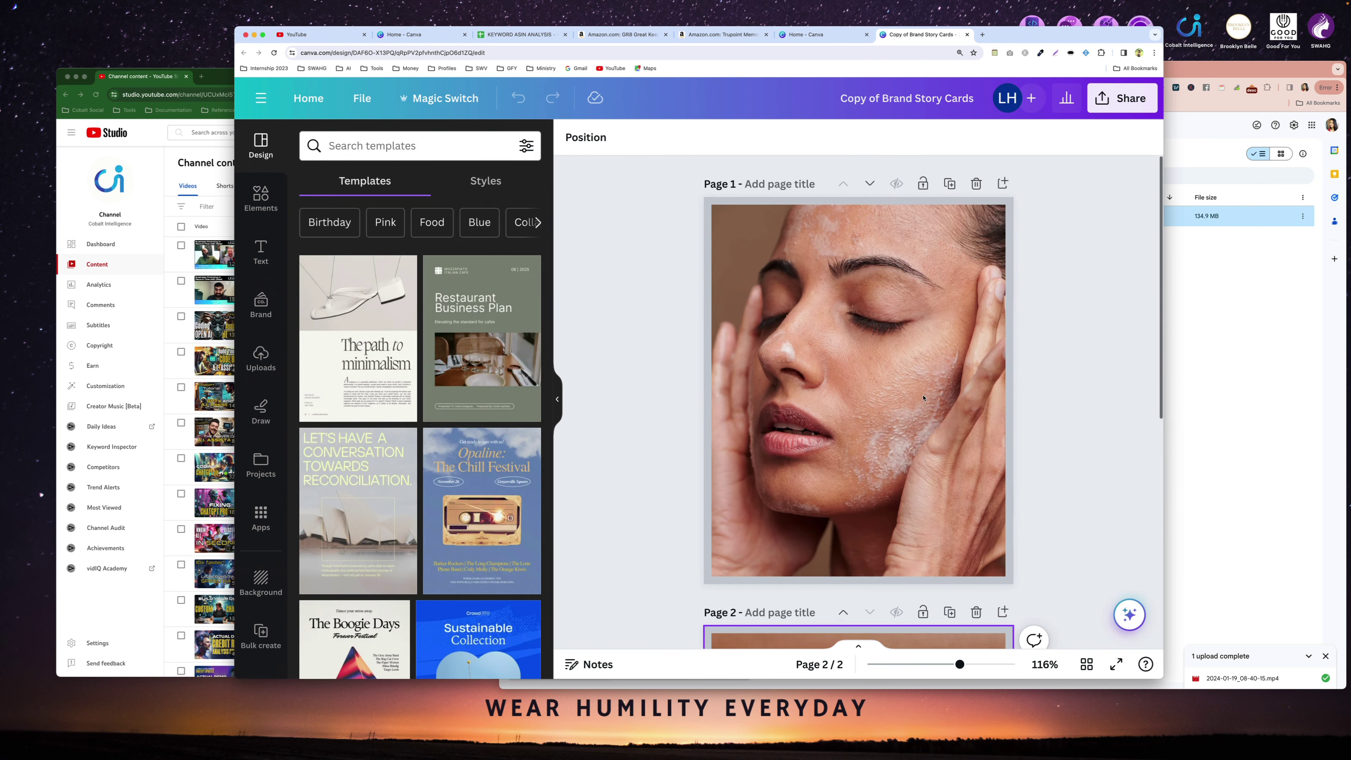
scroll(974, 392, "down", 5)
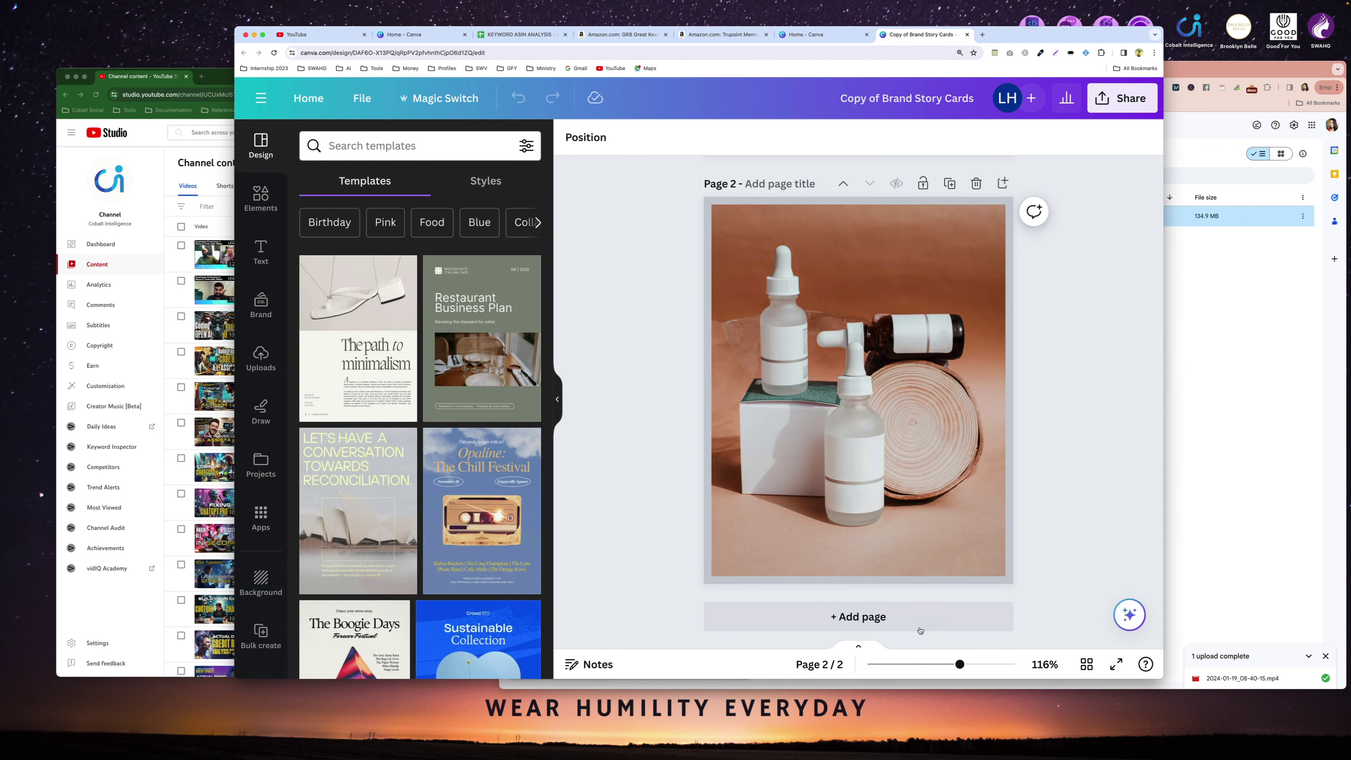
left_click(900, 622)
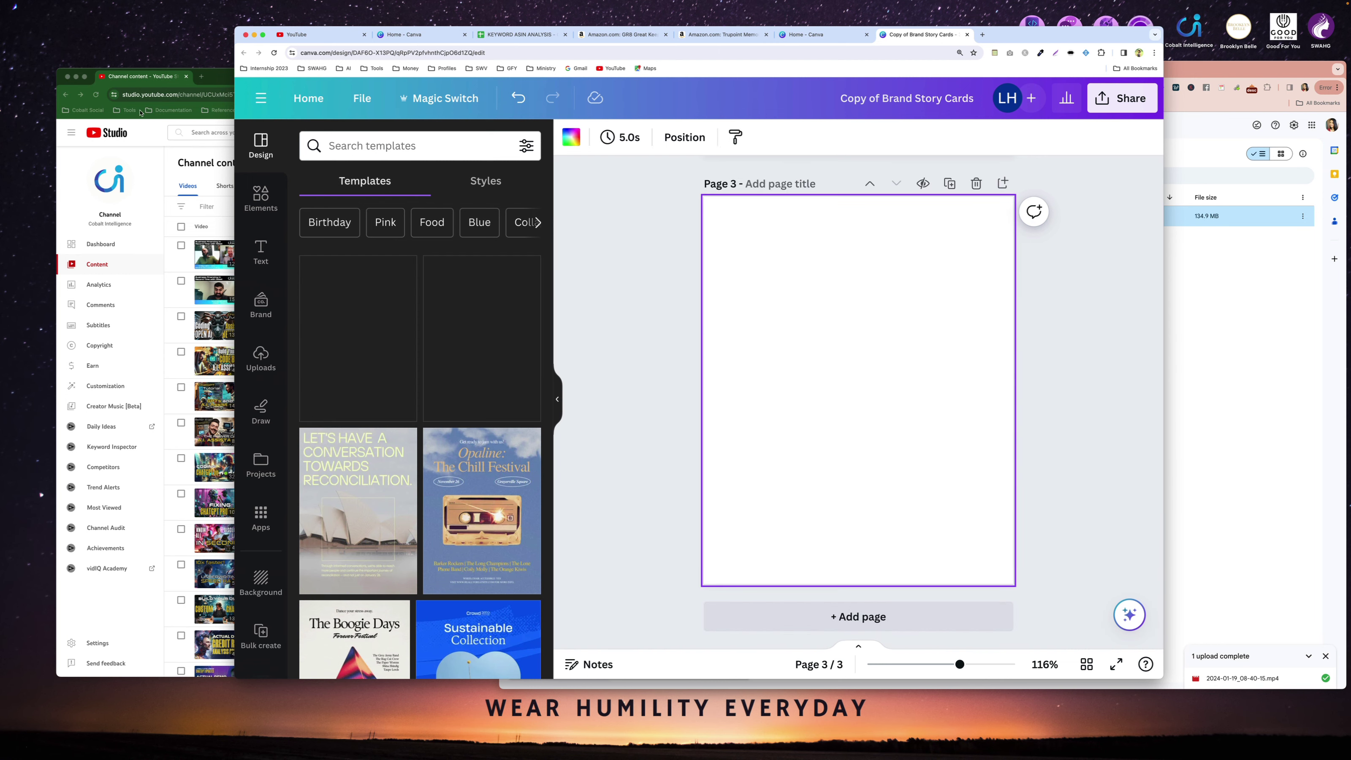
Switch to the Trupoint Memorials Amazon listing and advance its From the brand carousel to the next cards.
left_click(721, 34)
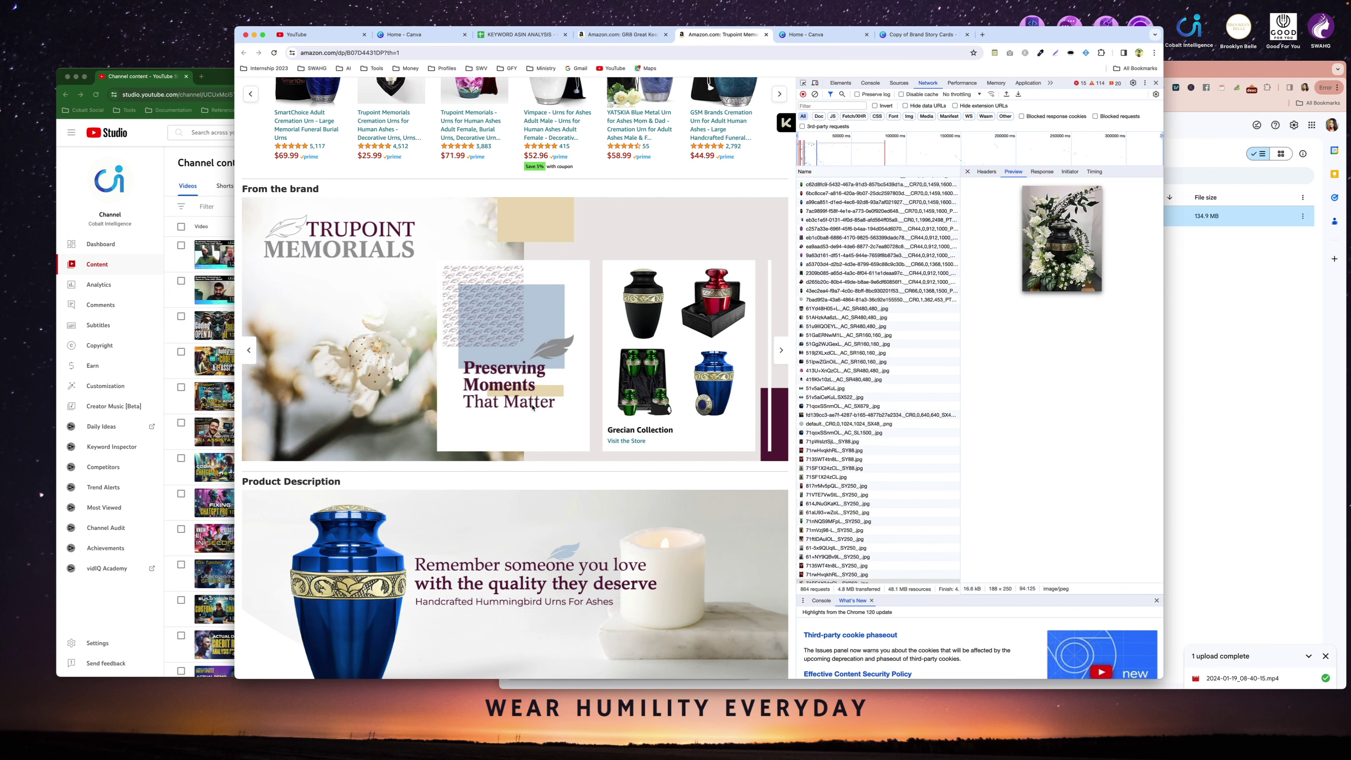
scroll(684, 378, "up", 1)
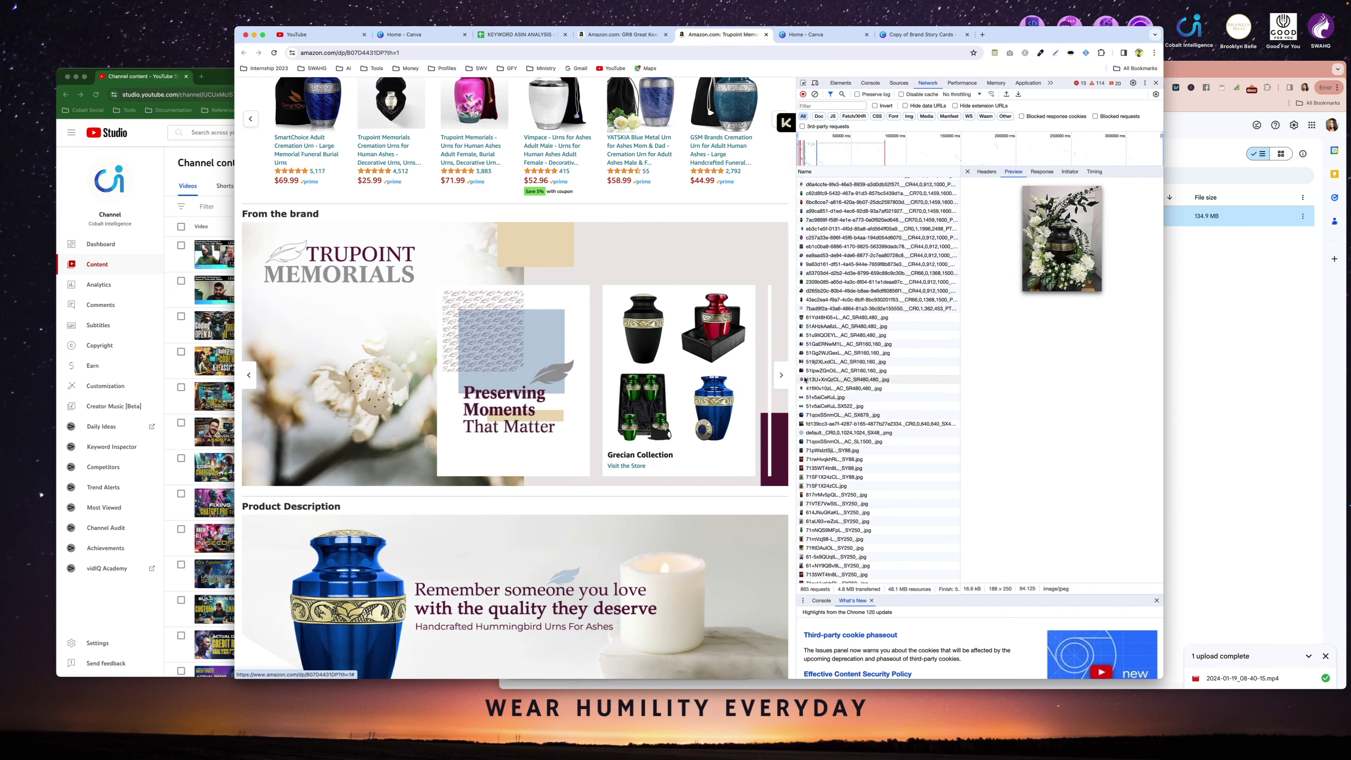
left_click(780, 375)
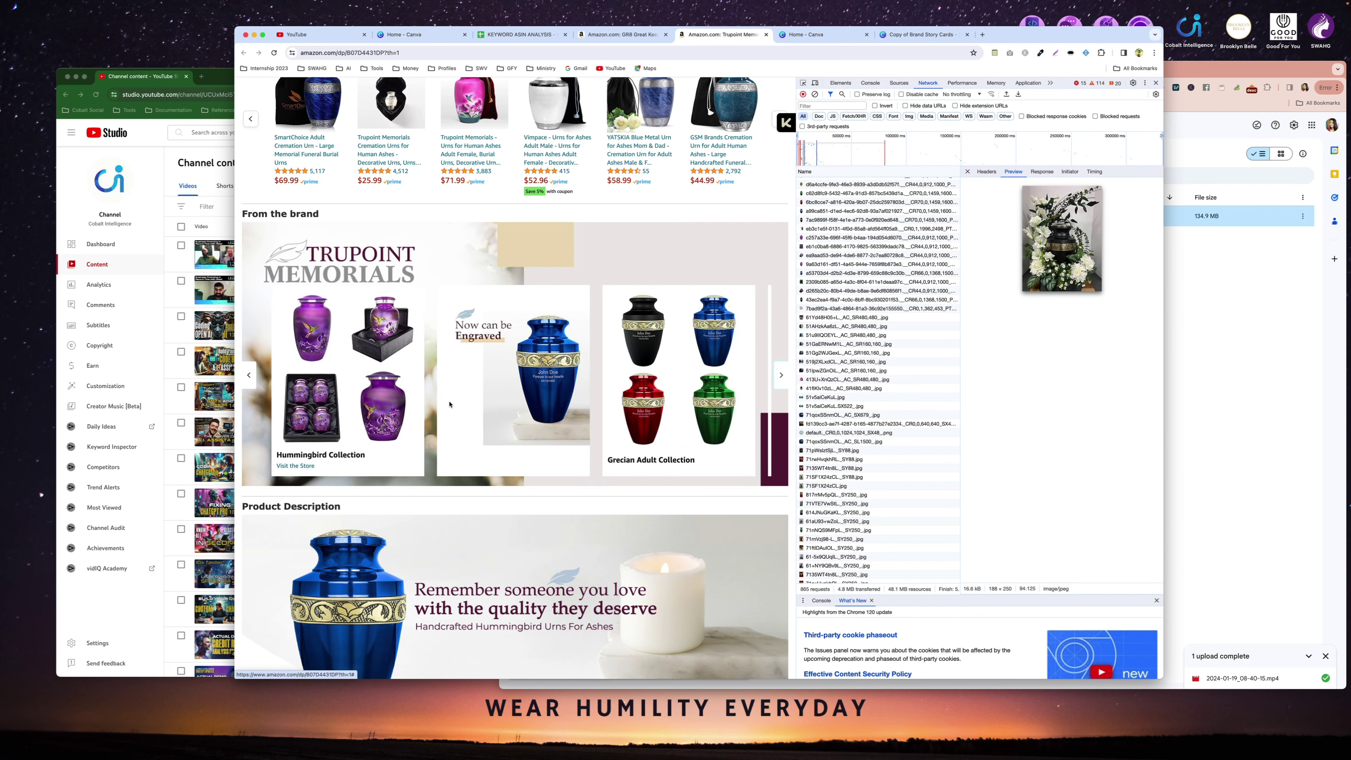
Move the Amazon listing into its own window and place the Canva window beside it, keeping the brand cards in view.
left_click(1242, 370)
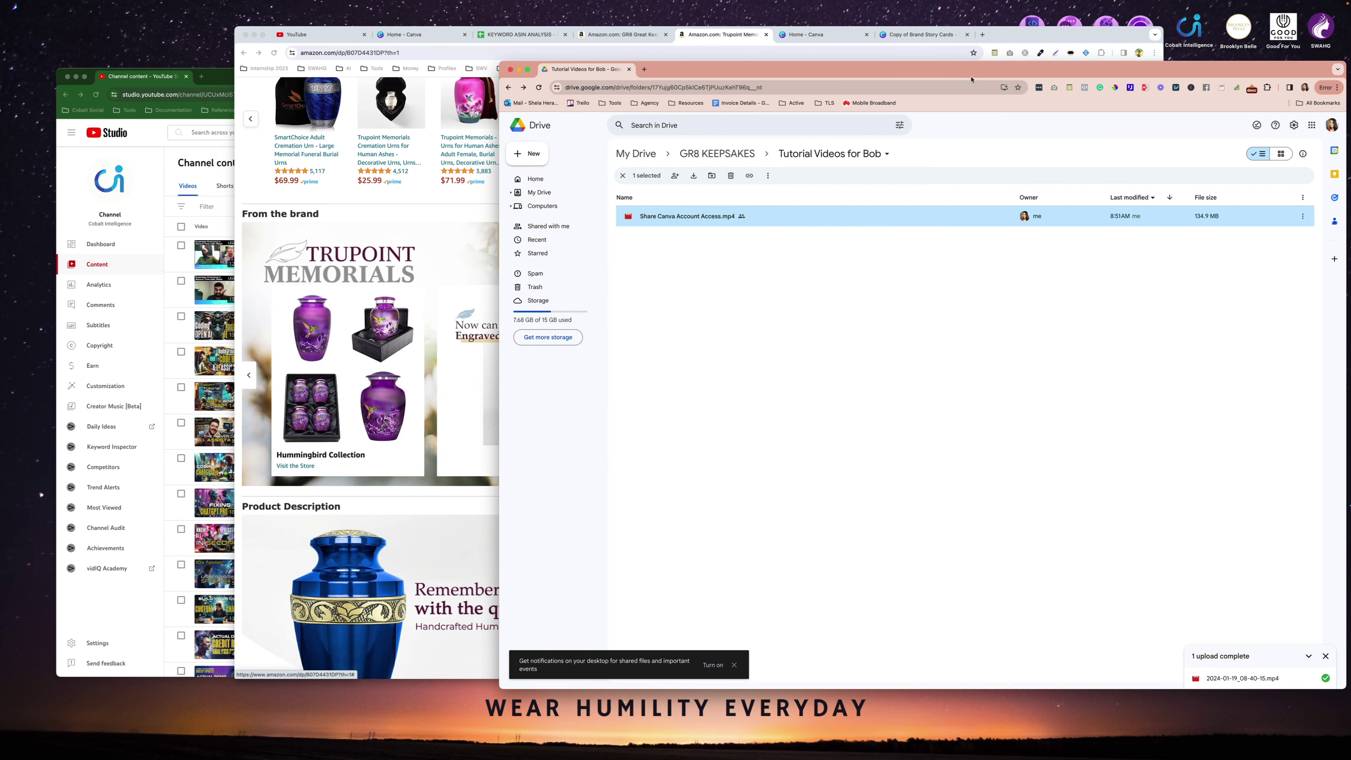
left_click(720, 35)
left_click_drag(720, 34, 716, 98)
left_click_drag(841, 100, 701, 66)
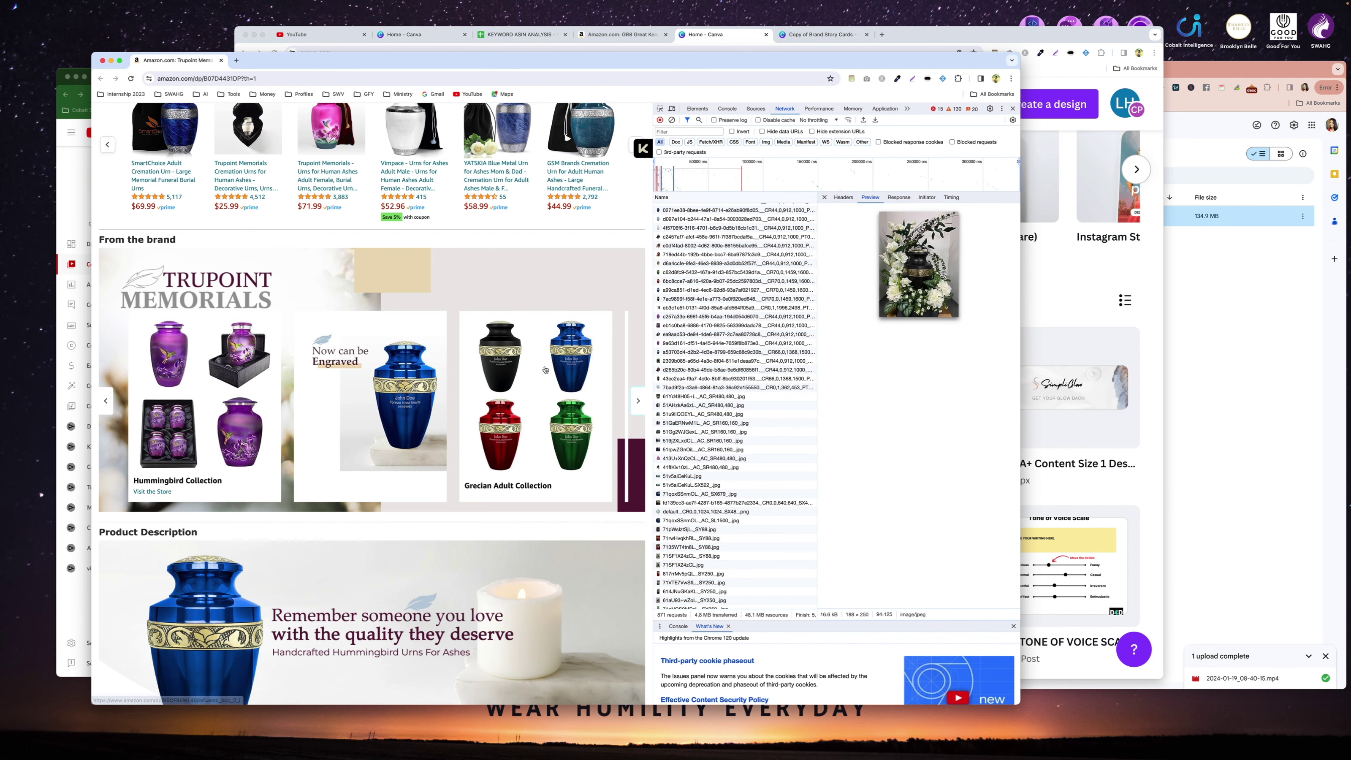
left_click(825, 34)
left_click_drag(945, 33, 1149, 28)
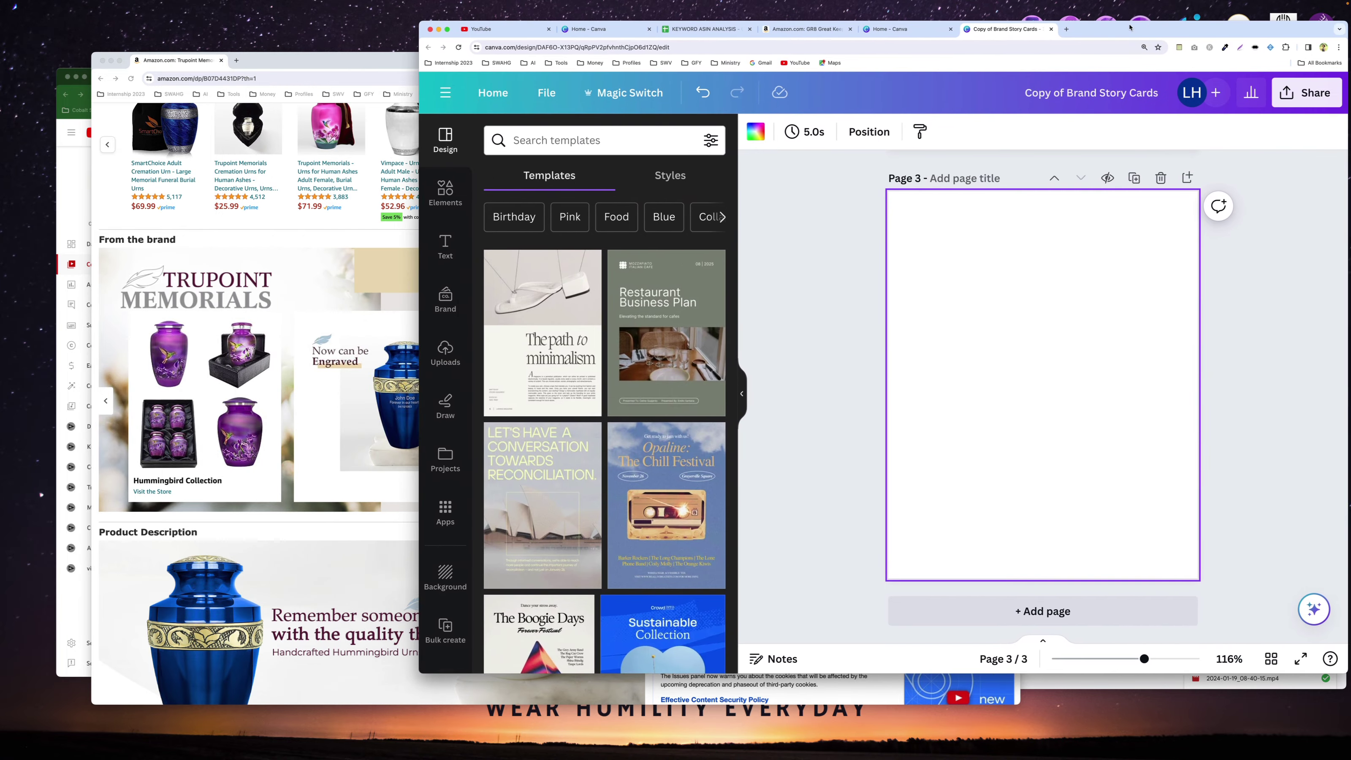
left_click_drag(439, 143, 514, 143)
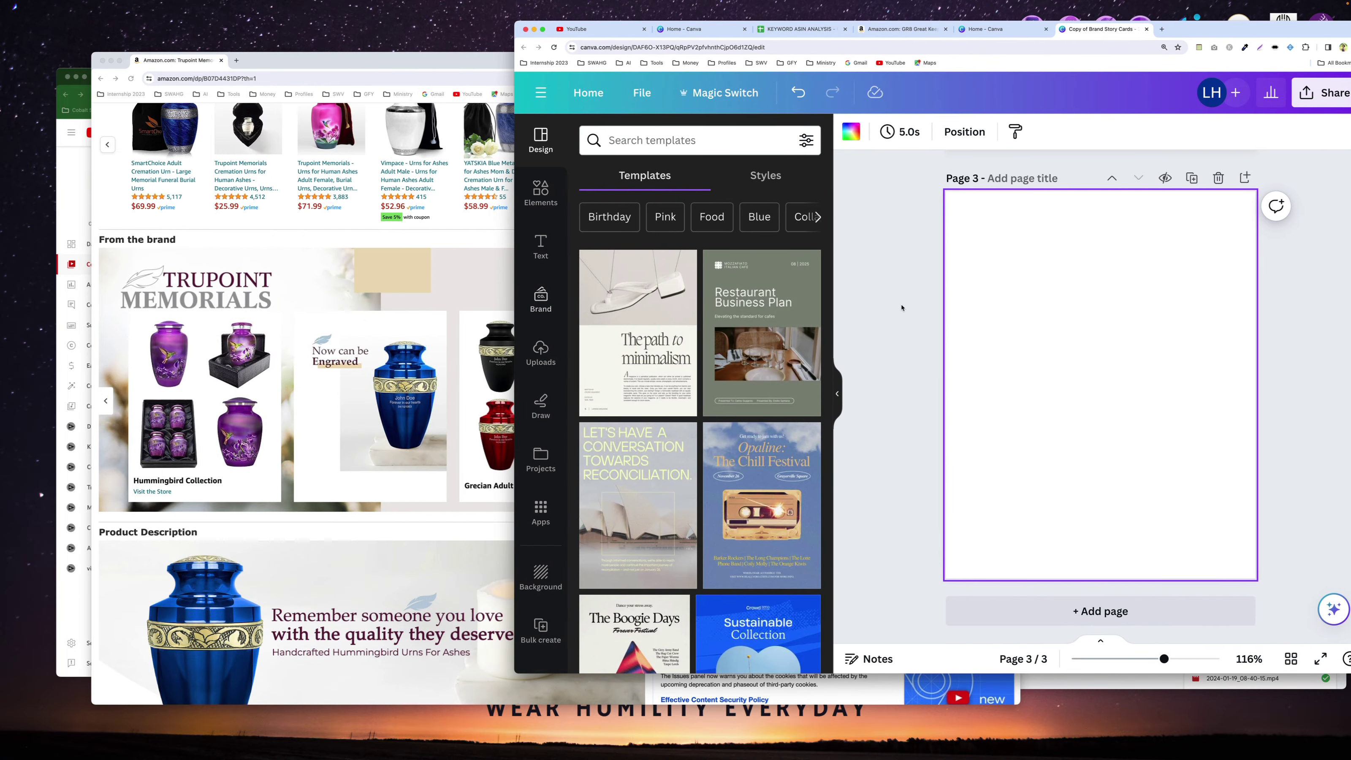
Browse the uploaded images and add the portrait photo of the blue urn on a wooden table to page 3.
left_click(539, 361)
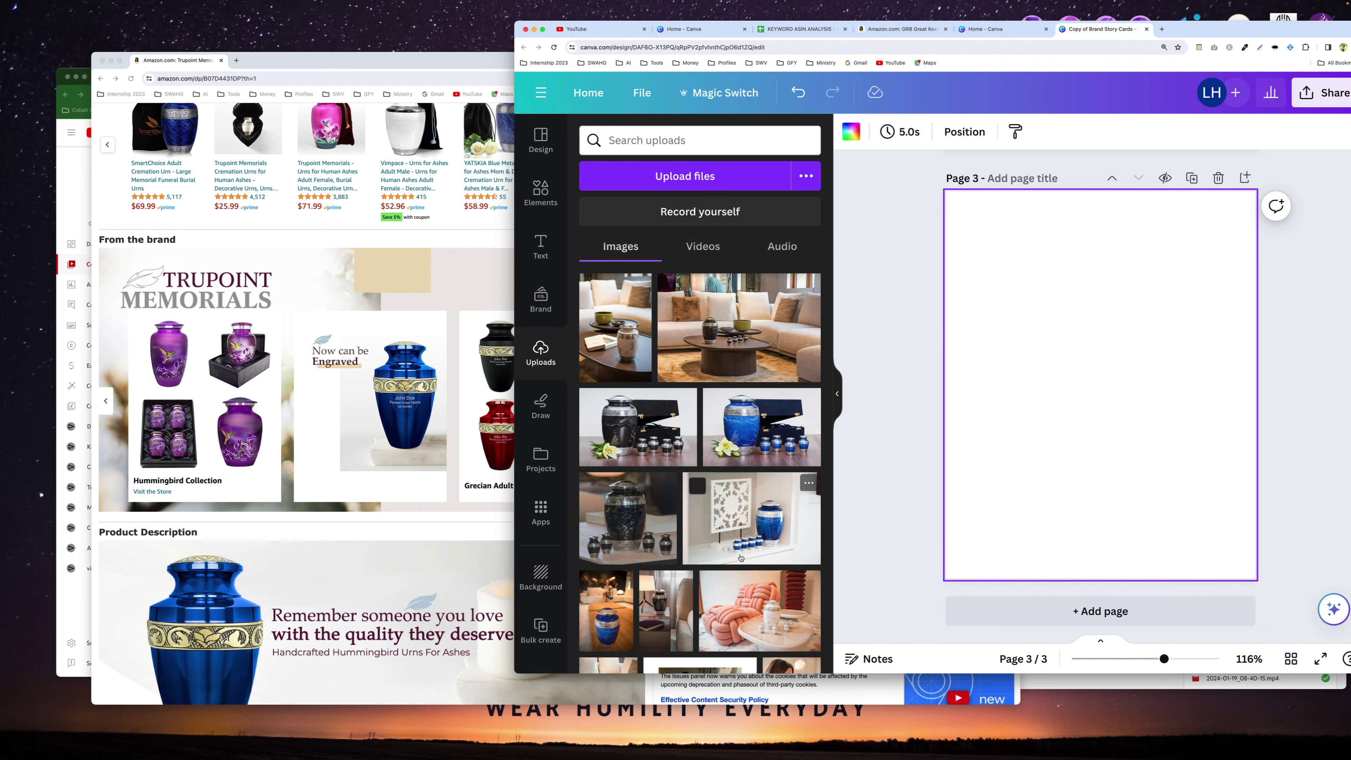
scroll(740, 556, "down", 8)
scroll(741, 557, "down", 5)
scroll(741, 556, "up", 10)
scroll(741, 557, "up", 1)
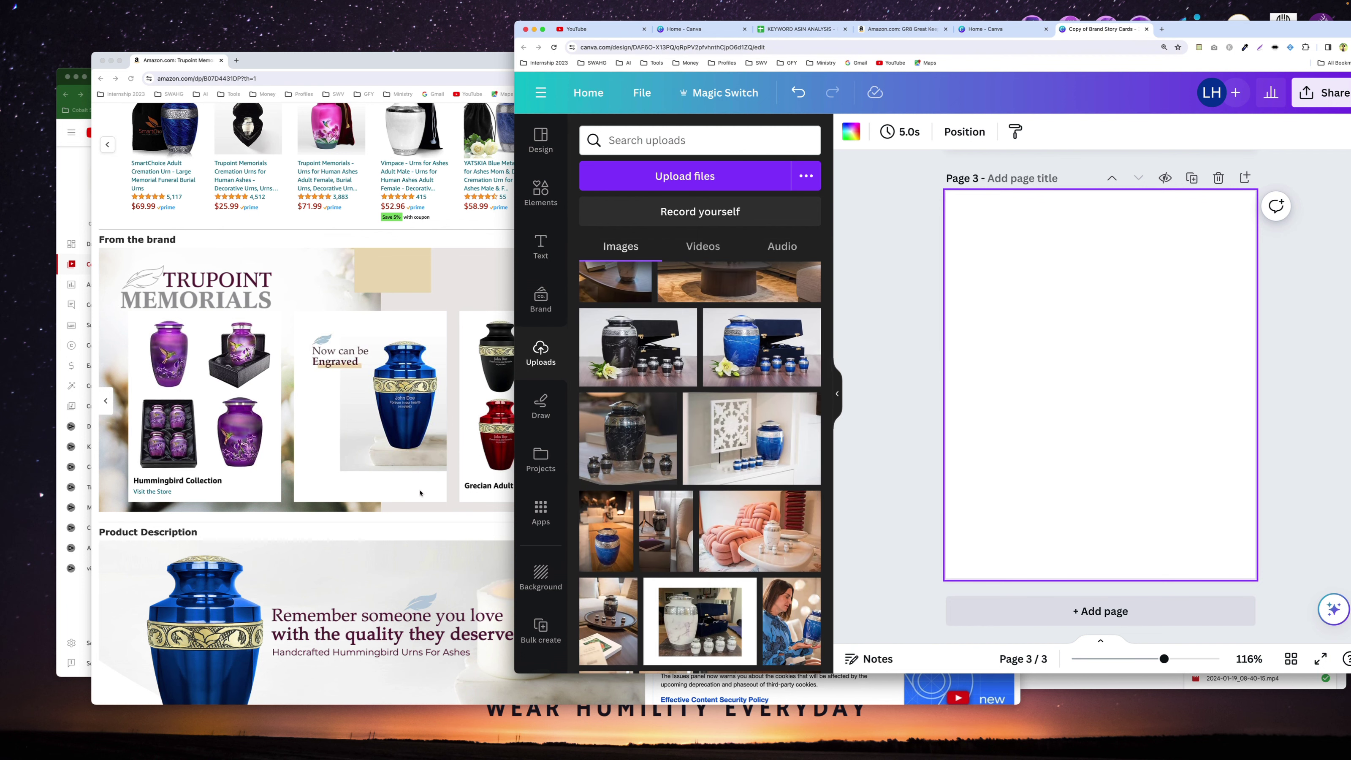
scroll(678, 486, "up", 3)
scroll(678, 487, "down", 10)
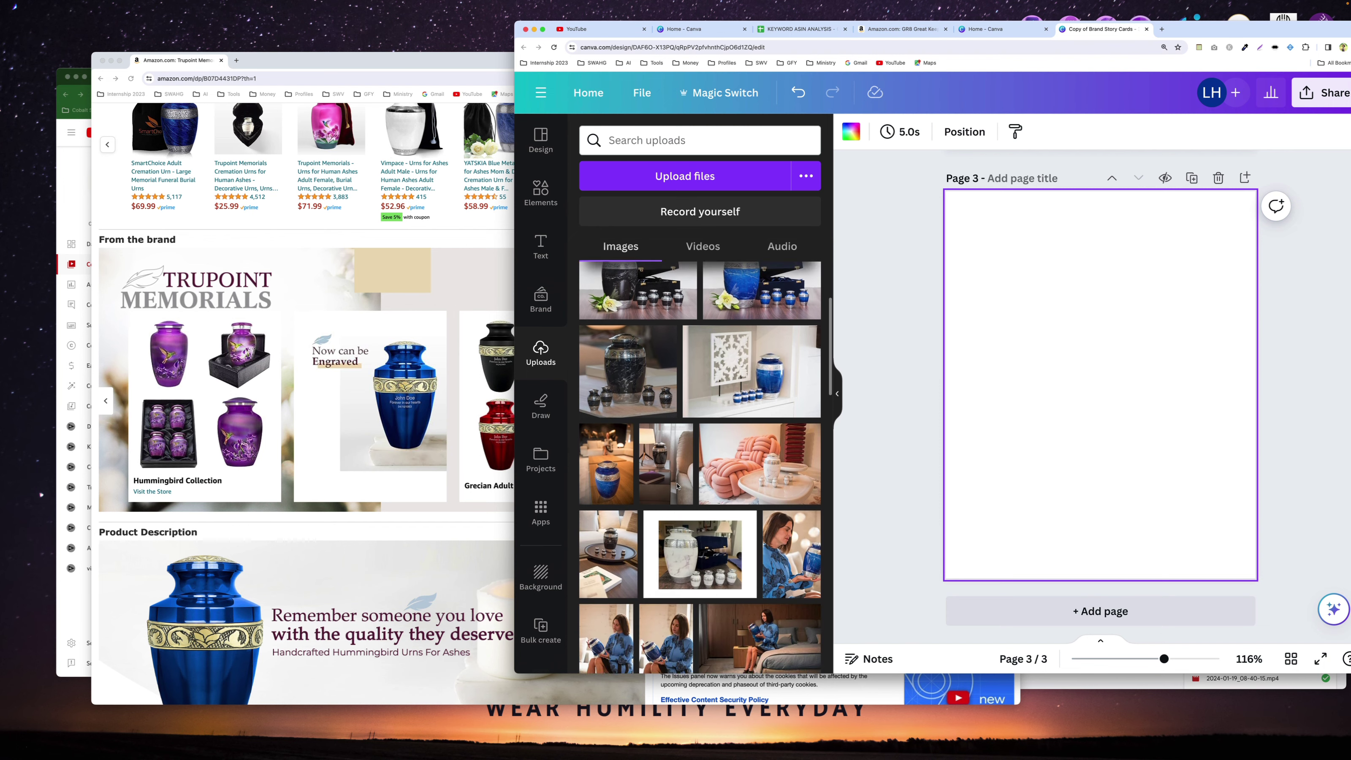
scroll(677, 486, "up", 8)
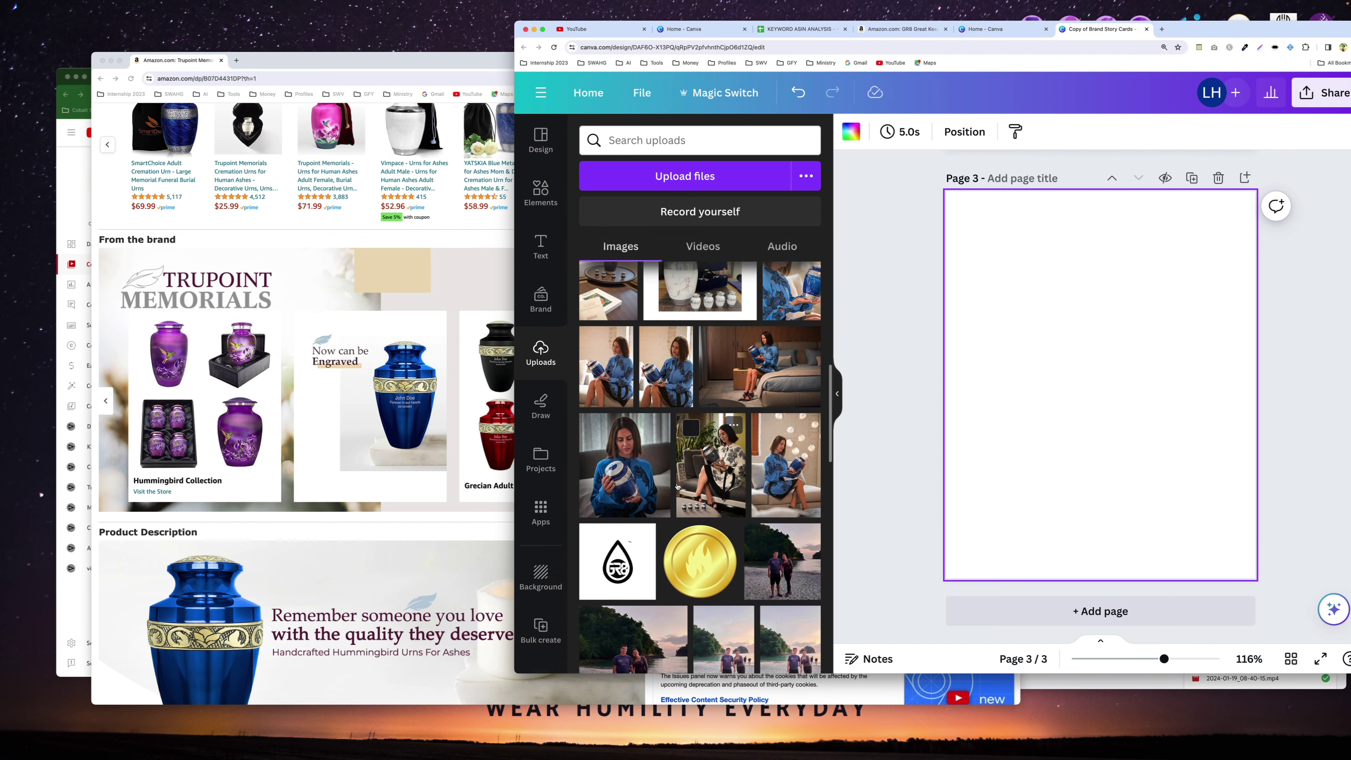
left_click(598, 466)
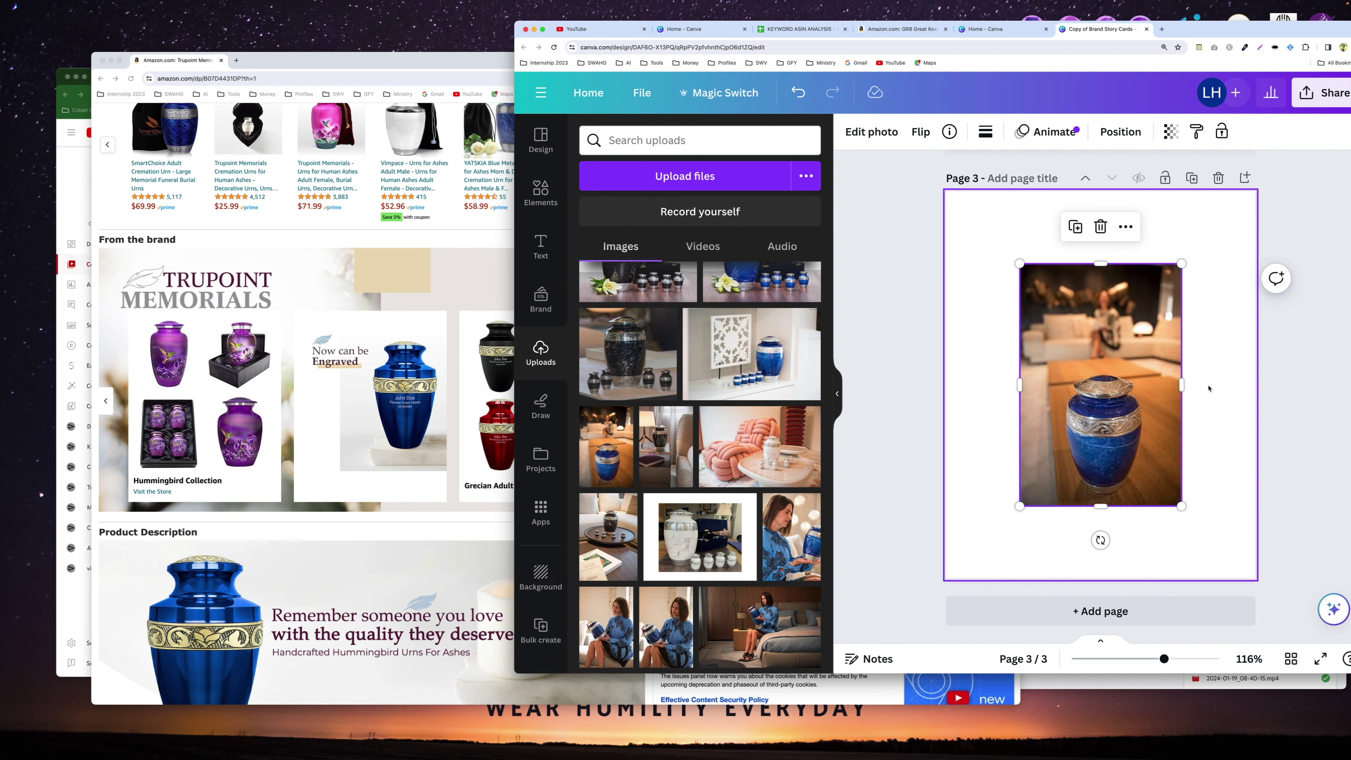
Remove the background from the blue urn photo on page 3 with BG Remover.
scroll(1118, 289, "up", 1)
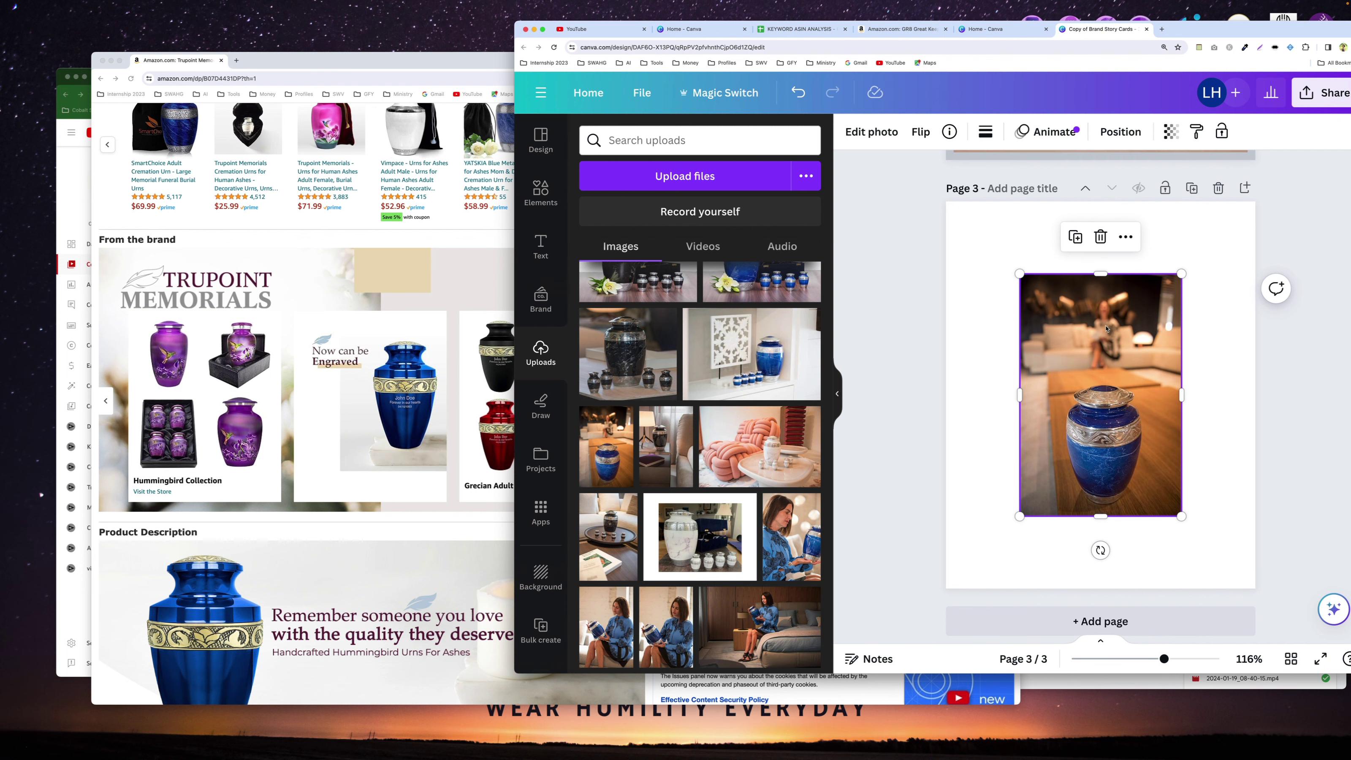
left_click(863, 134)
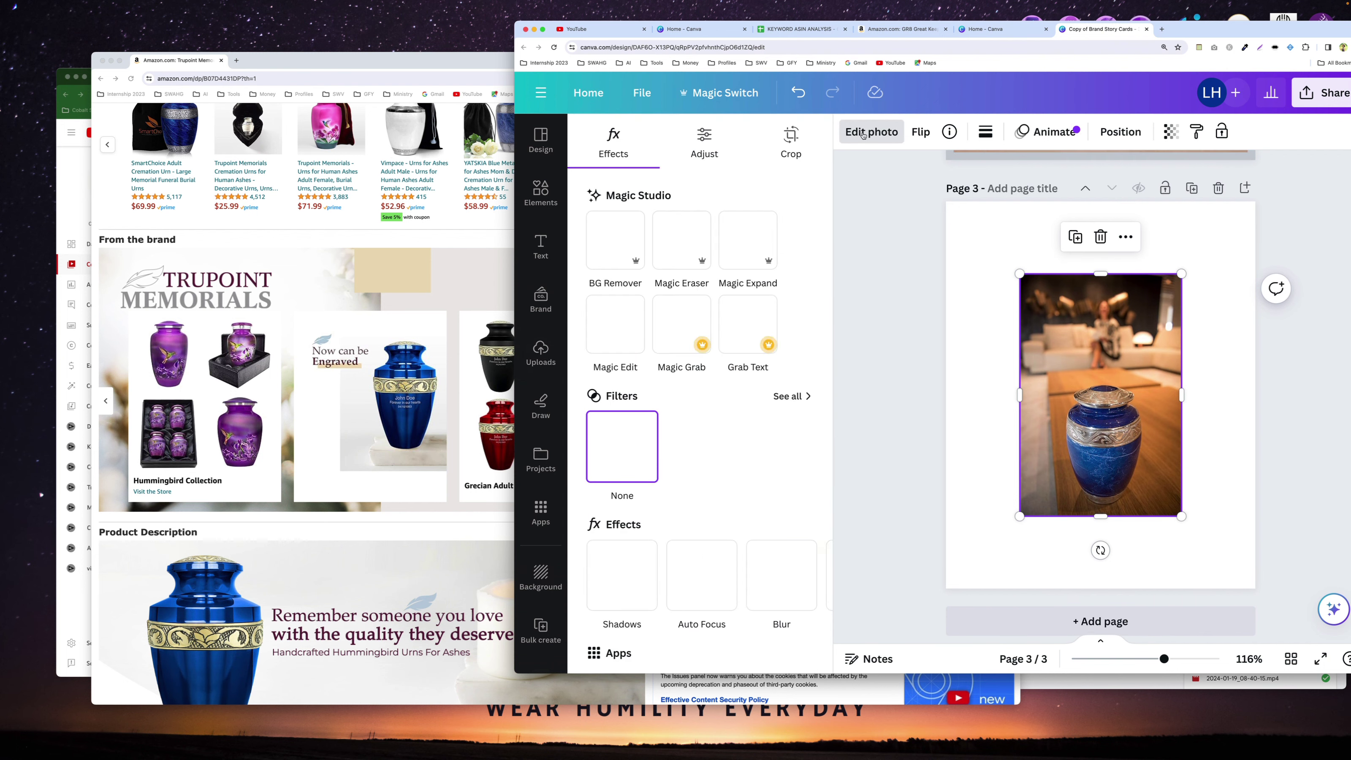
left_click(629, 275)
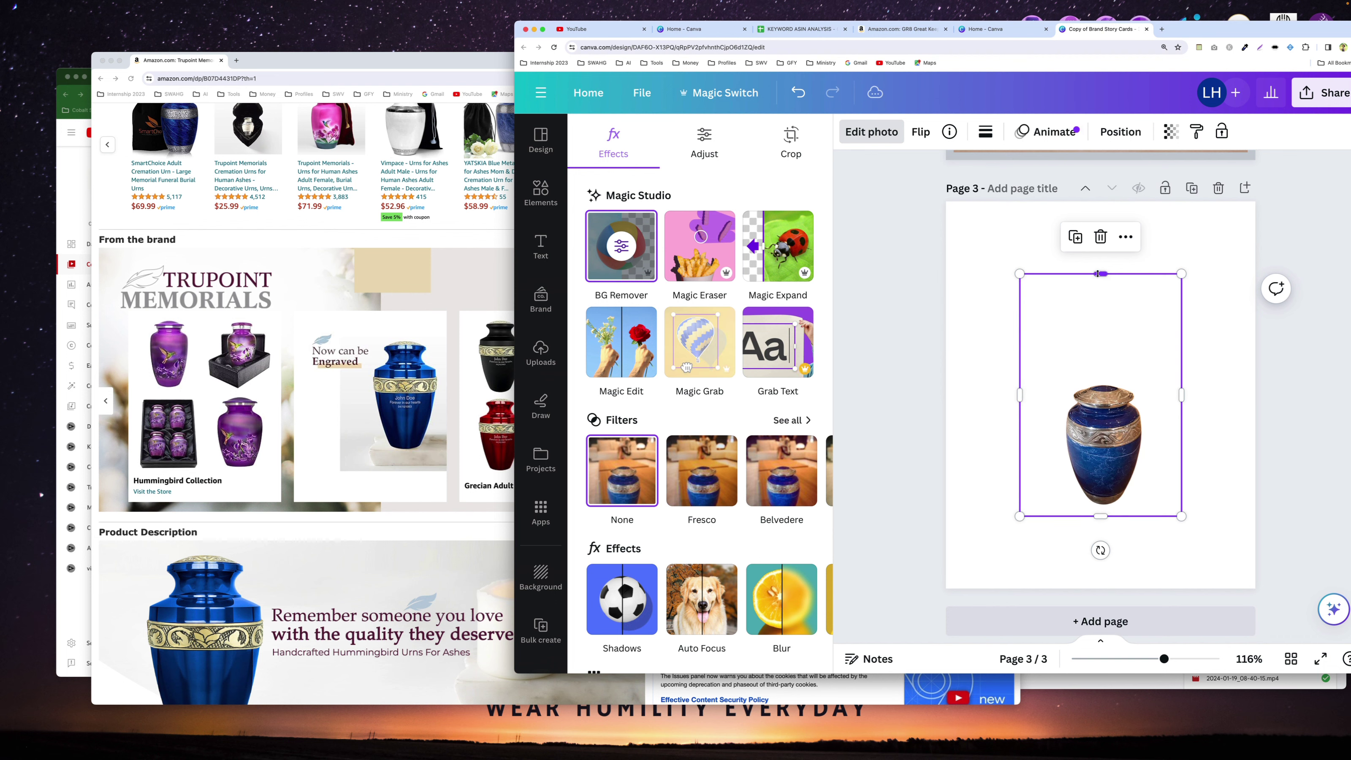
Crop the cut-out photo closely around the blue urn, then enlarge it and place it in the page's upper-left area.
left_click_drag(1098, 274, 1098, 381)
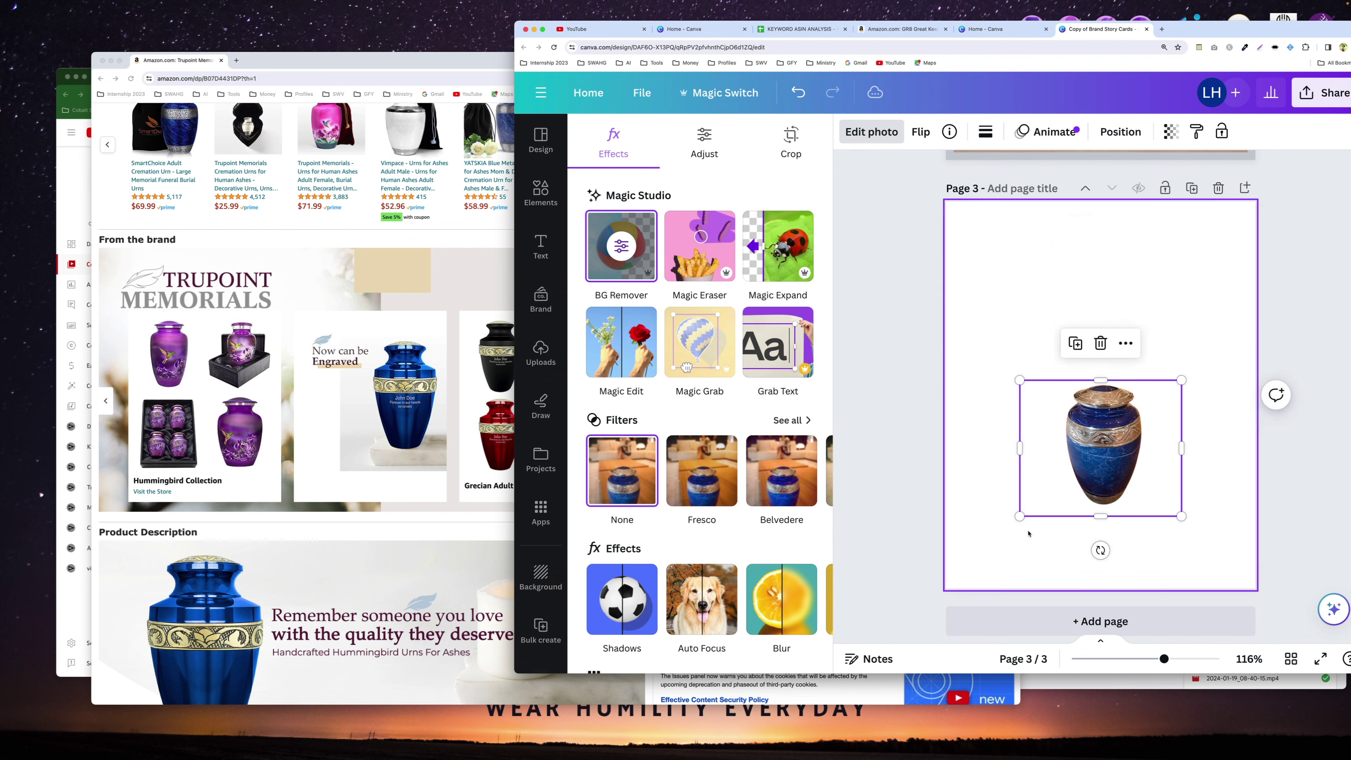
left_click_drag(1020, 447, 1061, 440)
left_click_drag(1181, 446, 1149, 439)
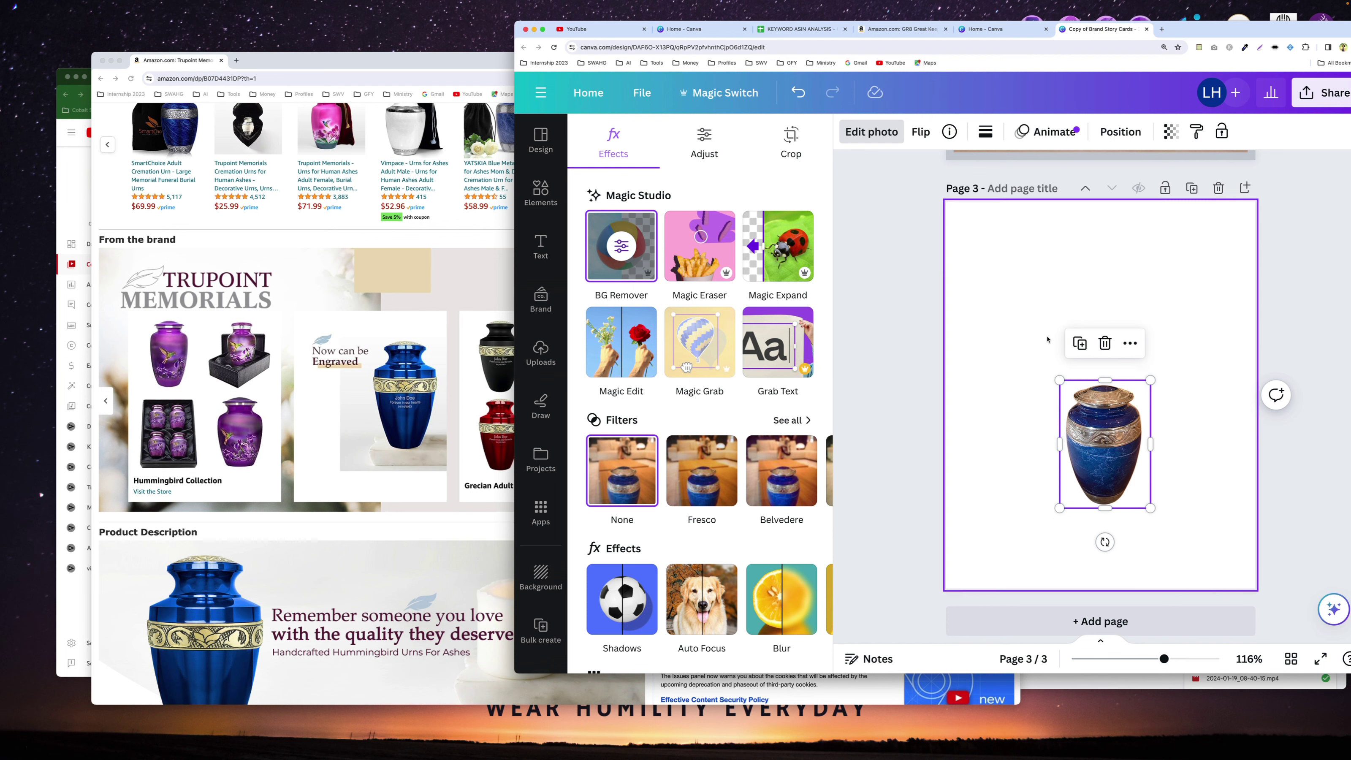
left_click_drag(1060, 380, 1014, 314)
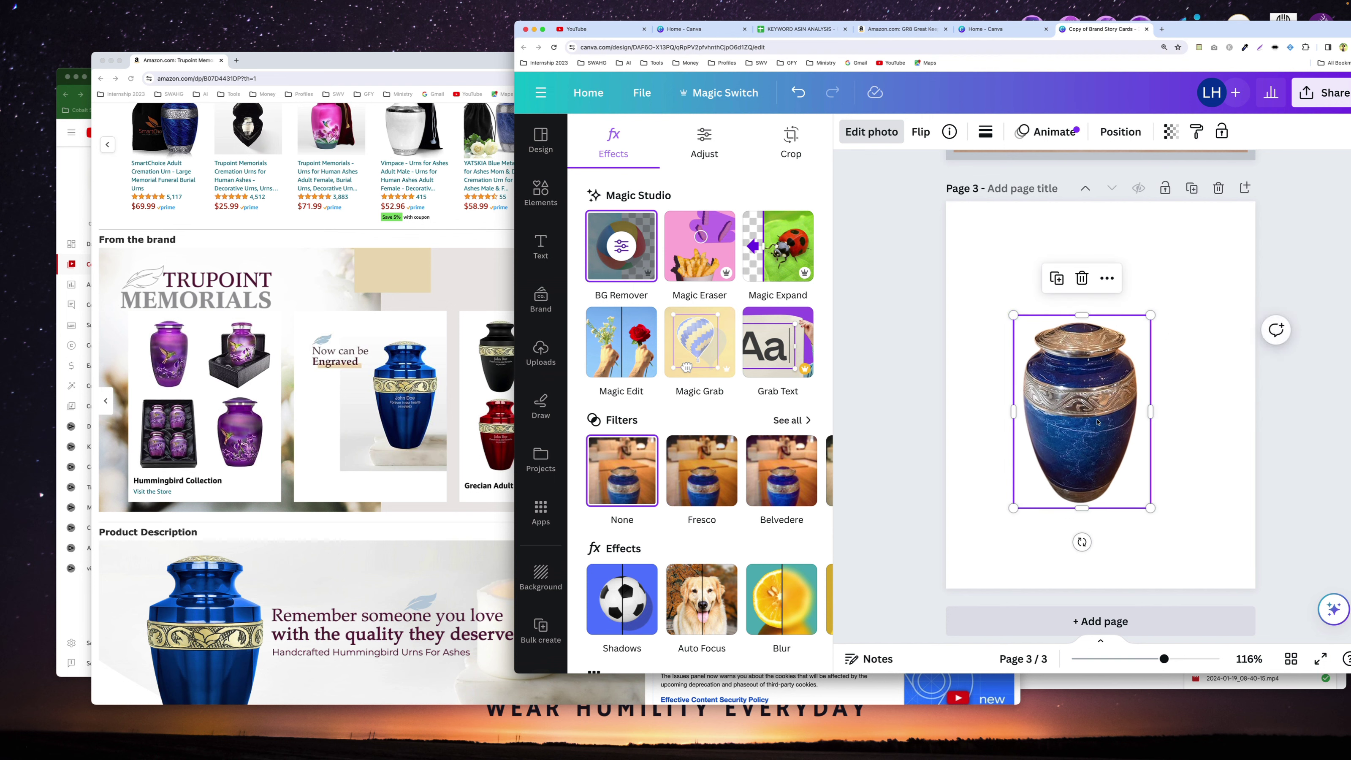
left_click_drag(1097, 422, 1043, 323)
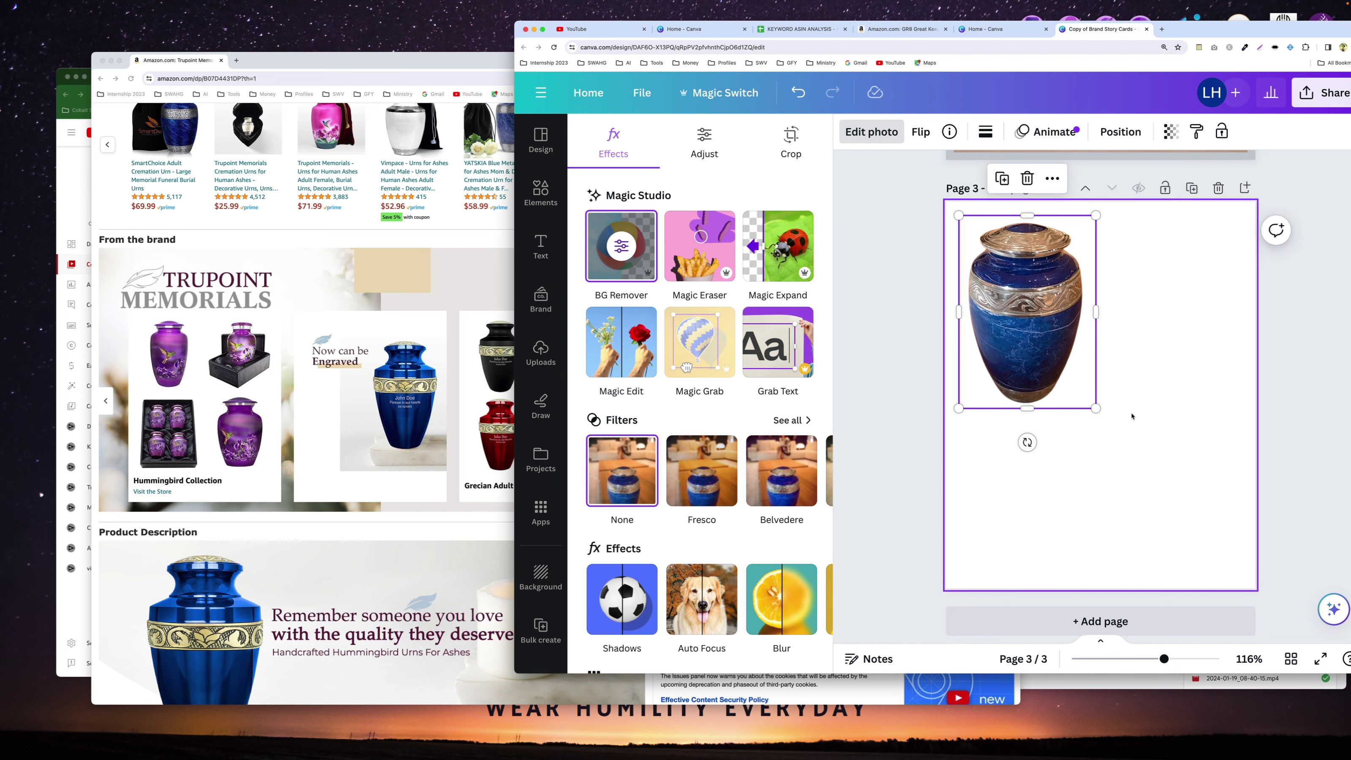
Duplicate the blue urn three times and arrange the four urns in a two-by-two grid, following the Grecian Adult Collection card.
left_click(541, 353)
left_click(500, 404)
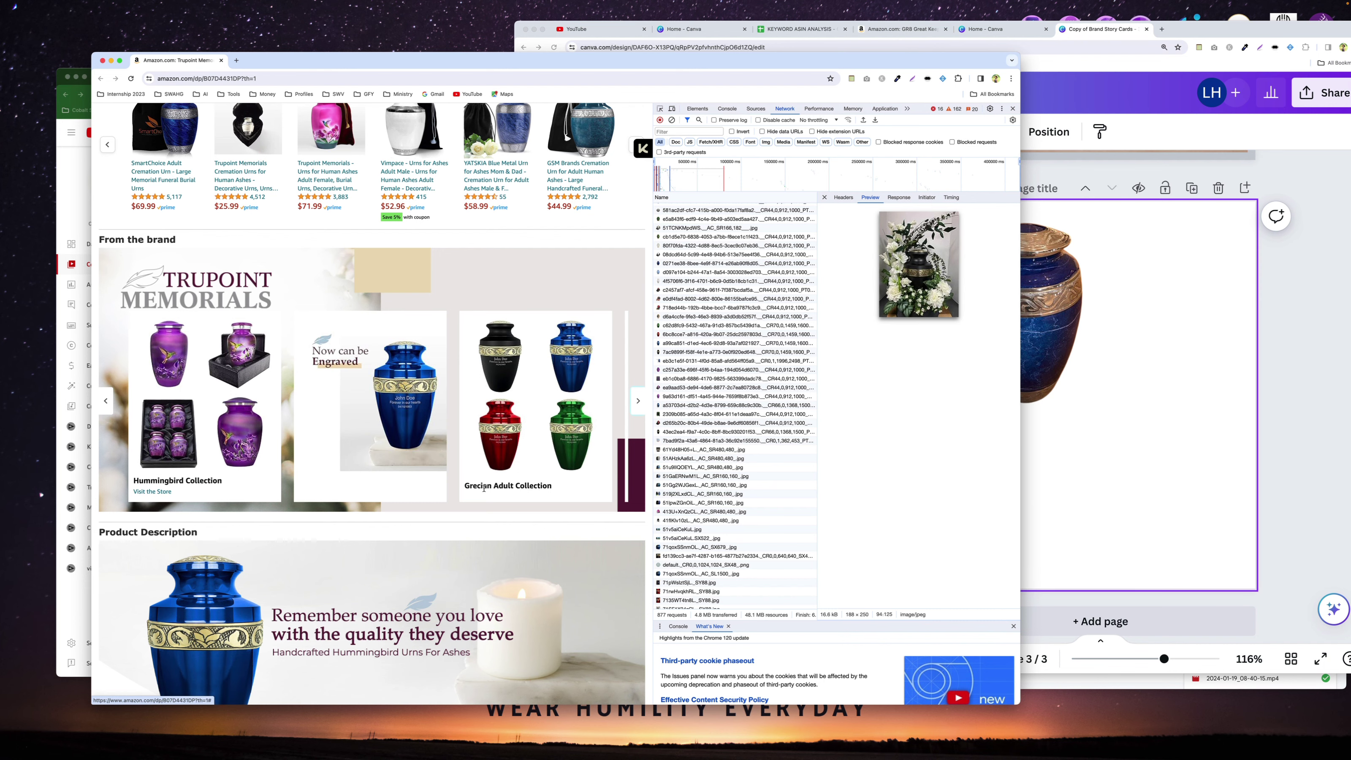
left_click(1012, 318)
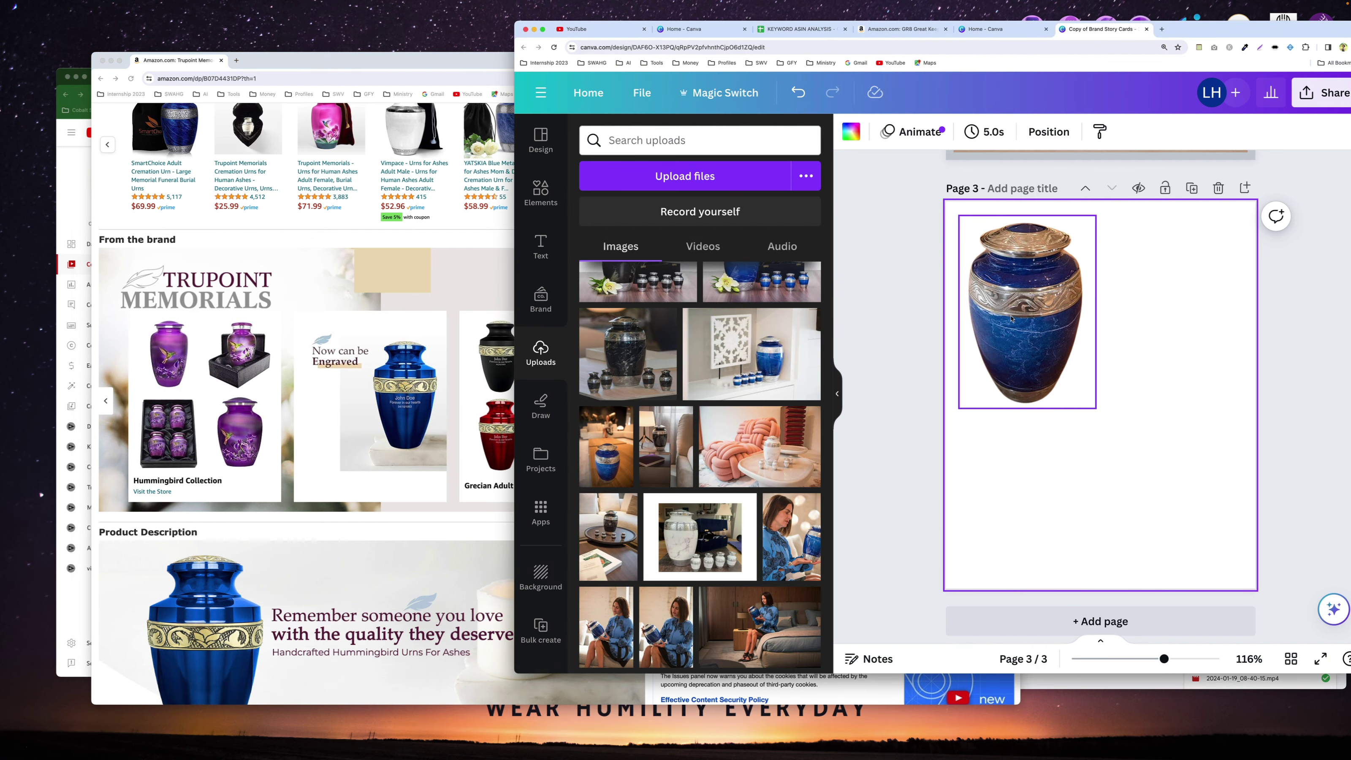
left_click_drag(1011, 318, 1189, 475)
left_click_drag(1188, 320, 1188, 321)
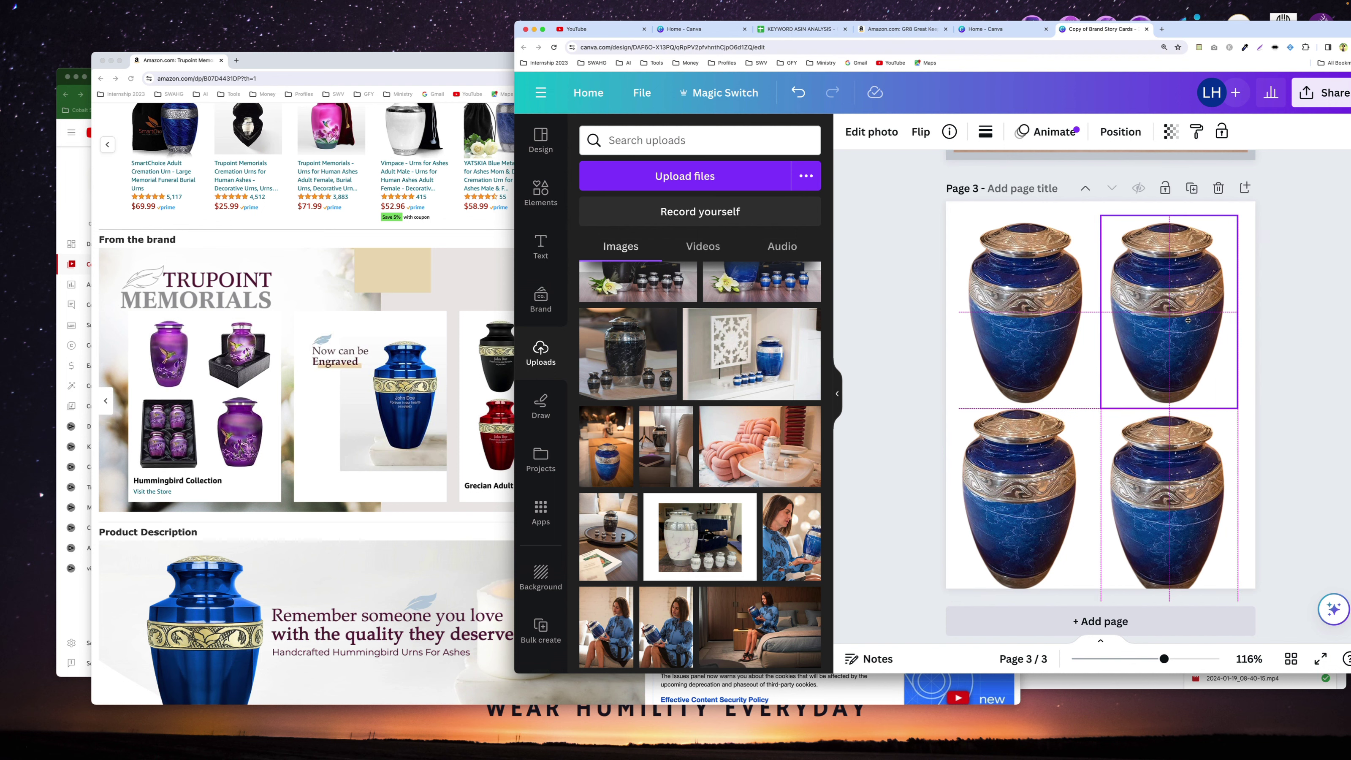
Select the two left urns and the lower-right urn together and move them slightly up so they fit on page 3.
left_click(1024, 320, "shift")
left_click(1019, 495, "shift")
left_click(1183, 513, "shift")
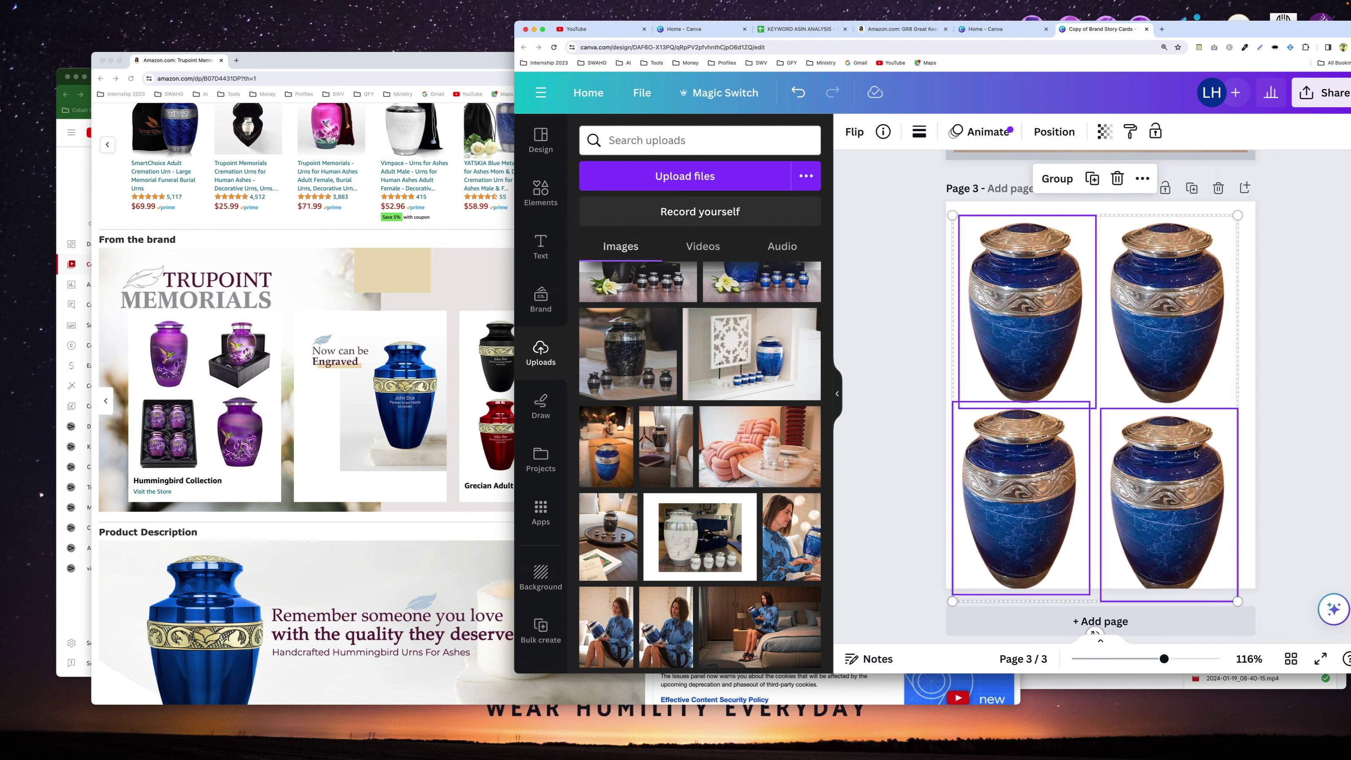
left_click(1171, 319)
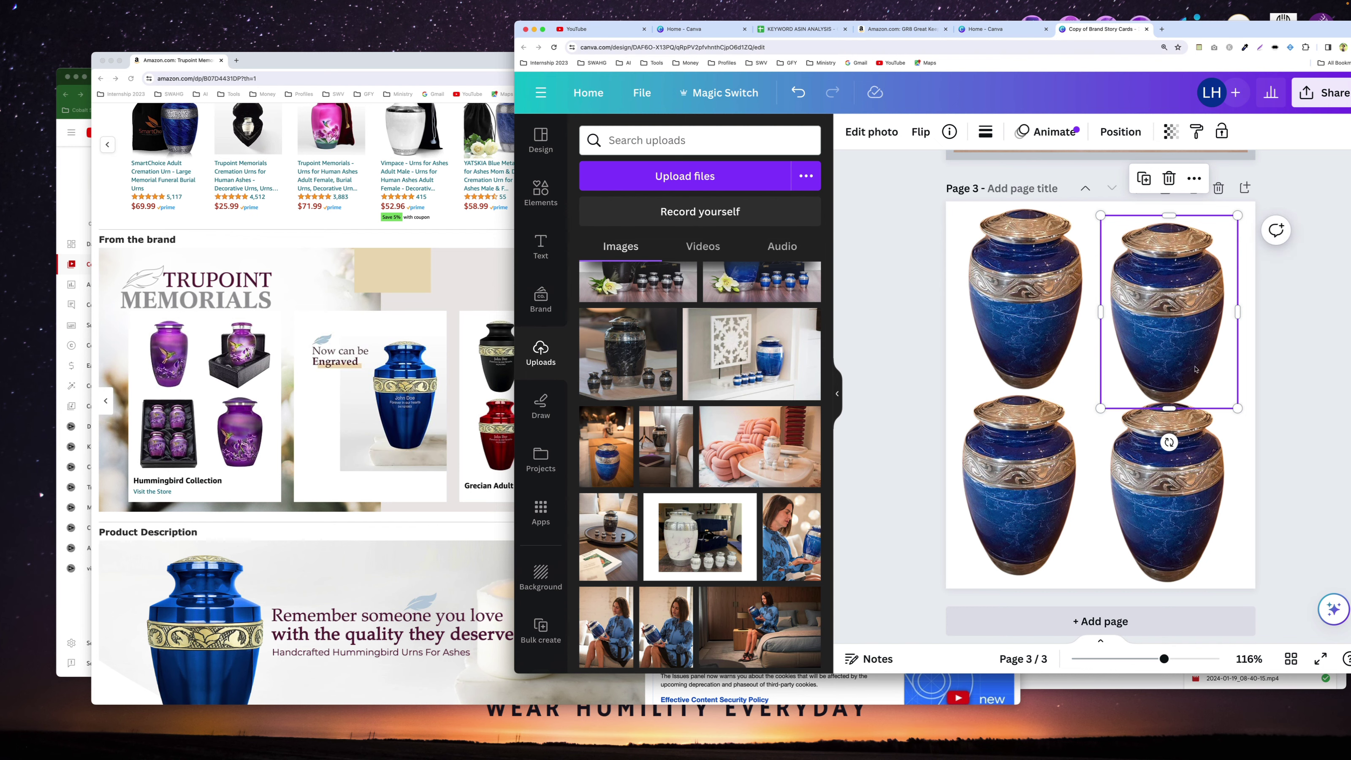
left_click(914, 345)
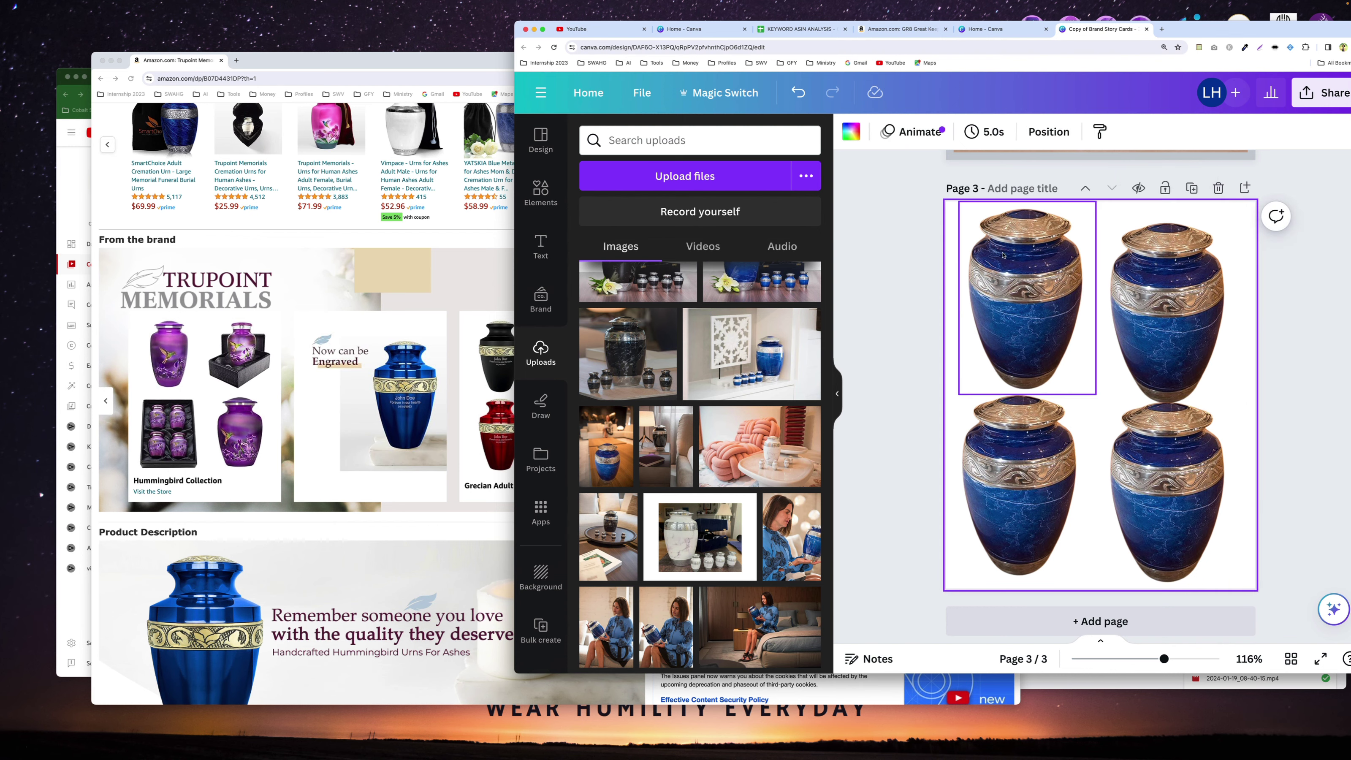
Open the Copy of Brand Story Desktop design from Canva's recent designs and select the Brand Differentiation card on page 1.
left_click(377, 422)
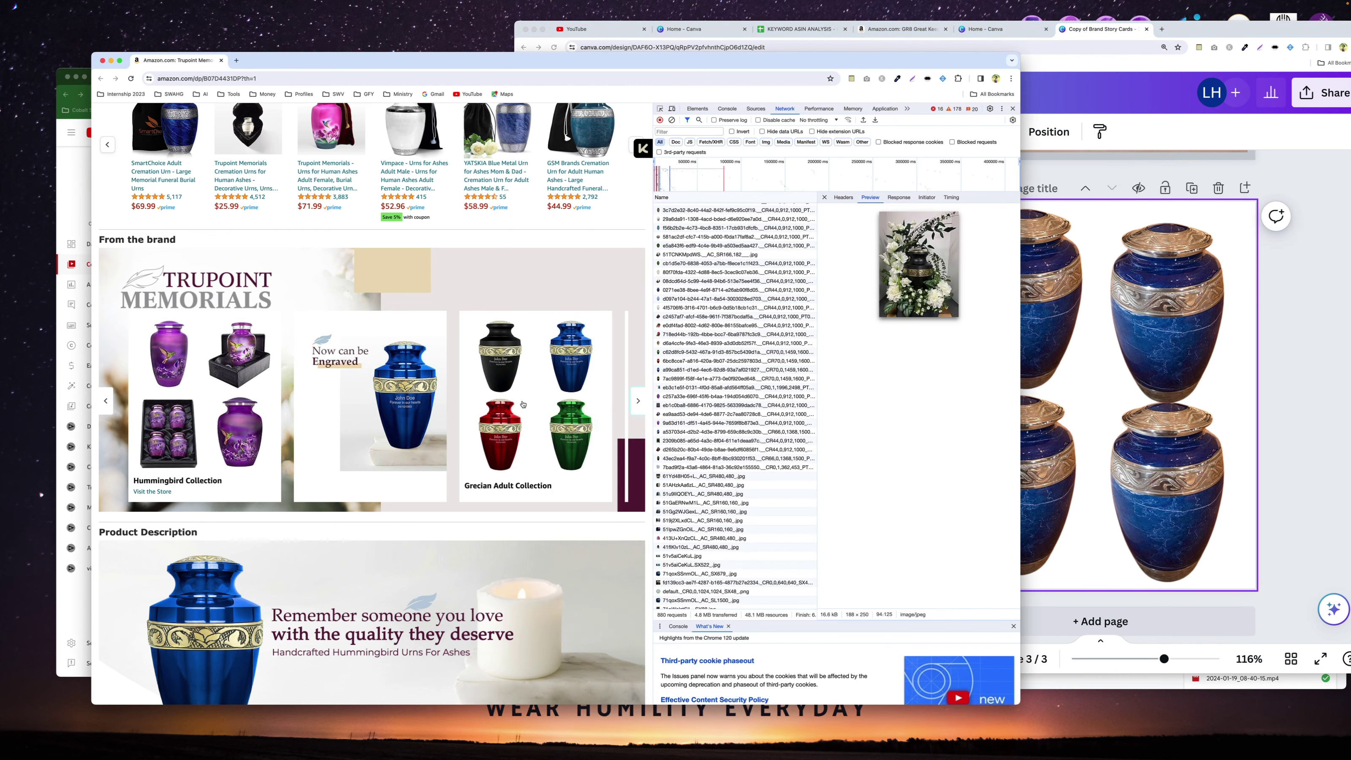
left_click(985, 29)
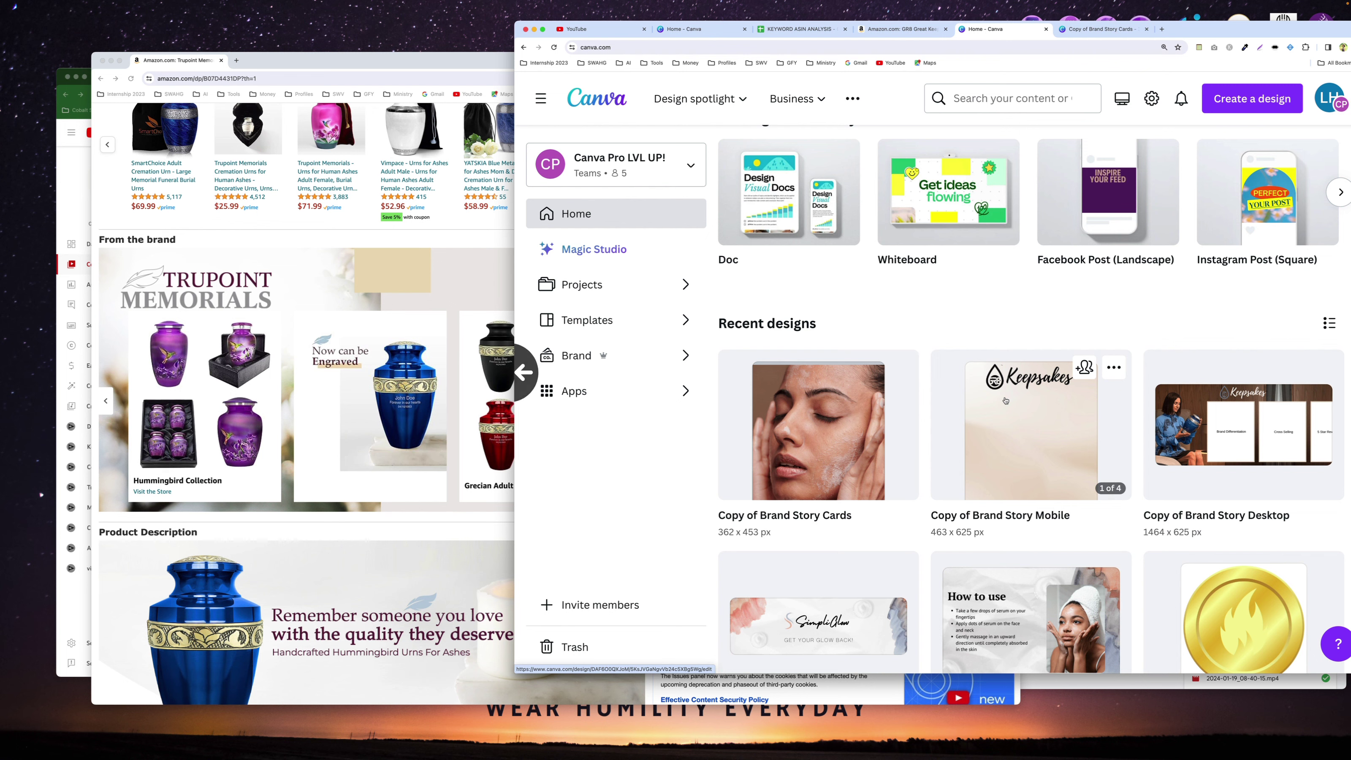
scroll(1042, 467, "down", 1)
left_click(1255, 377)
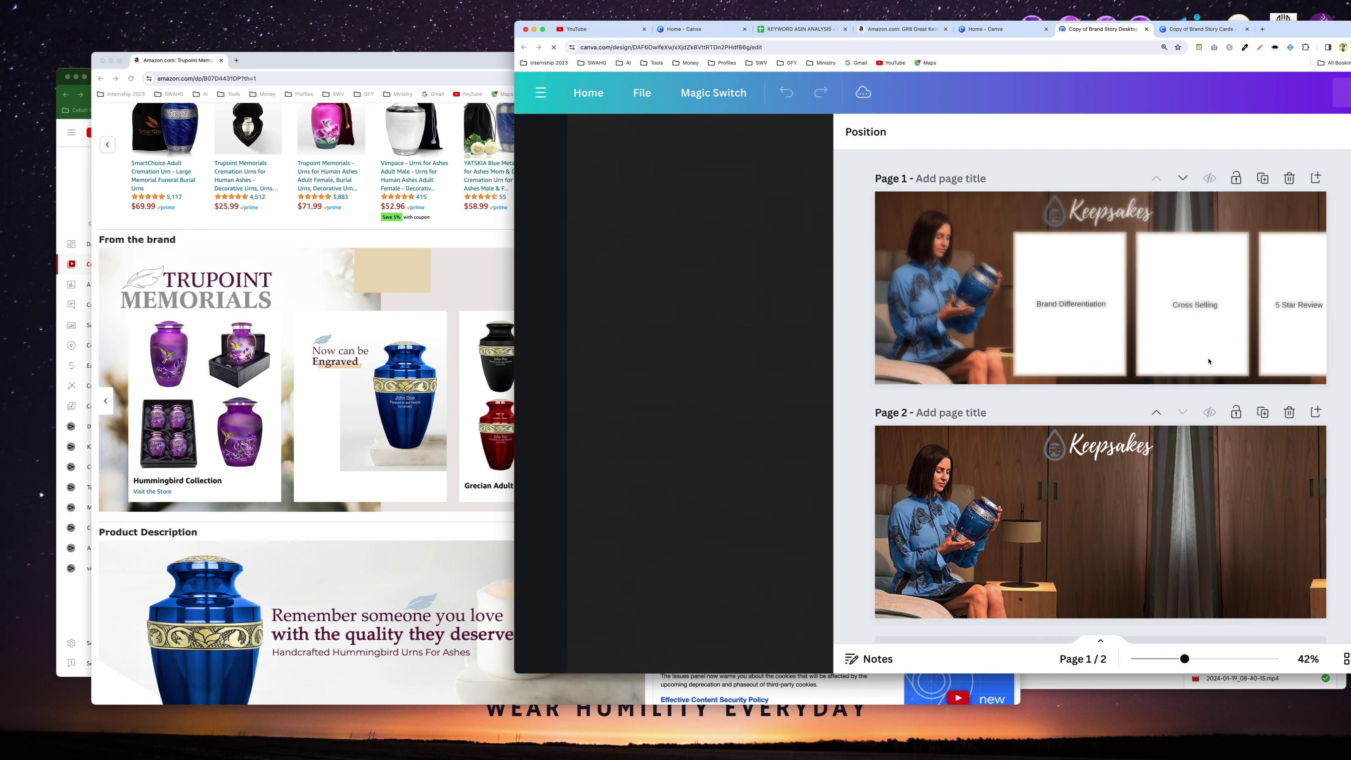
left_click(1075, 288)
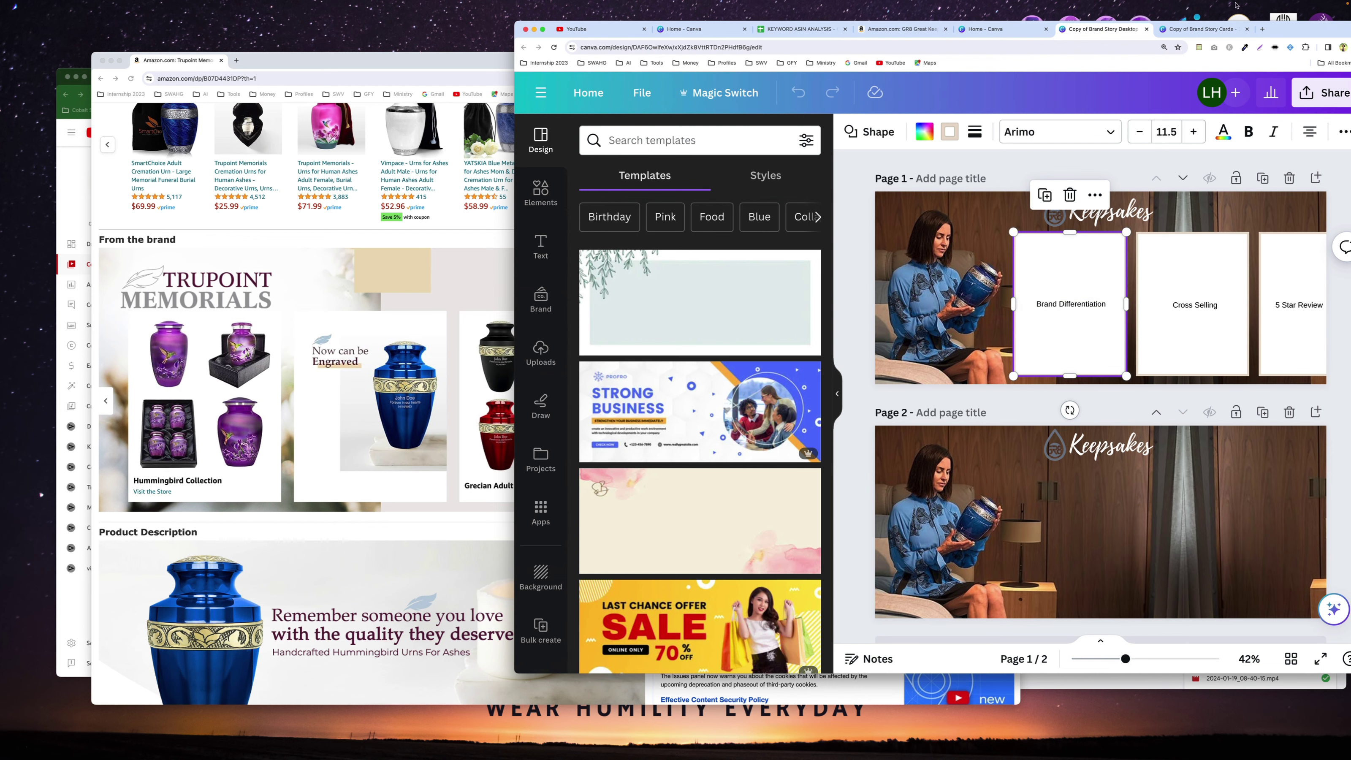
Open the copied Zulay Kitchen garlic press link on Amazon and highlight the first two paragraphs of its brand story text.
left_click(1263, 29)
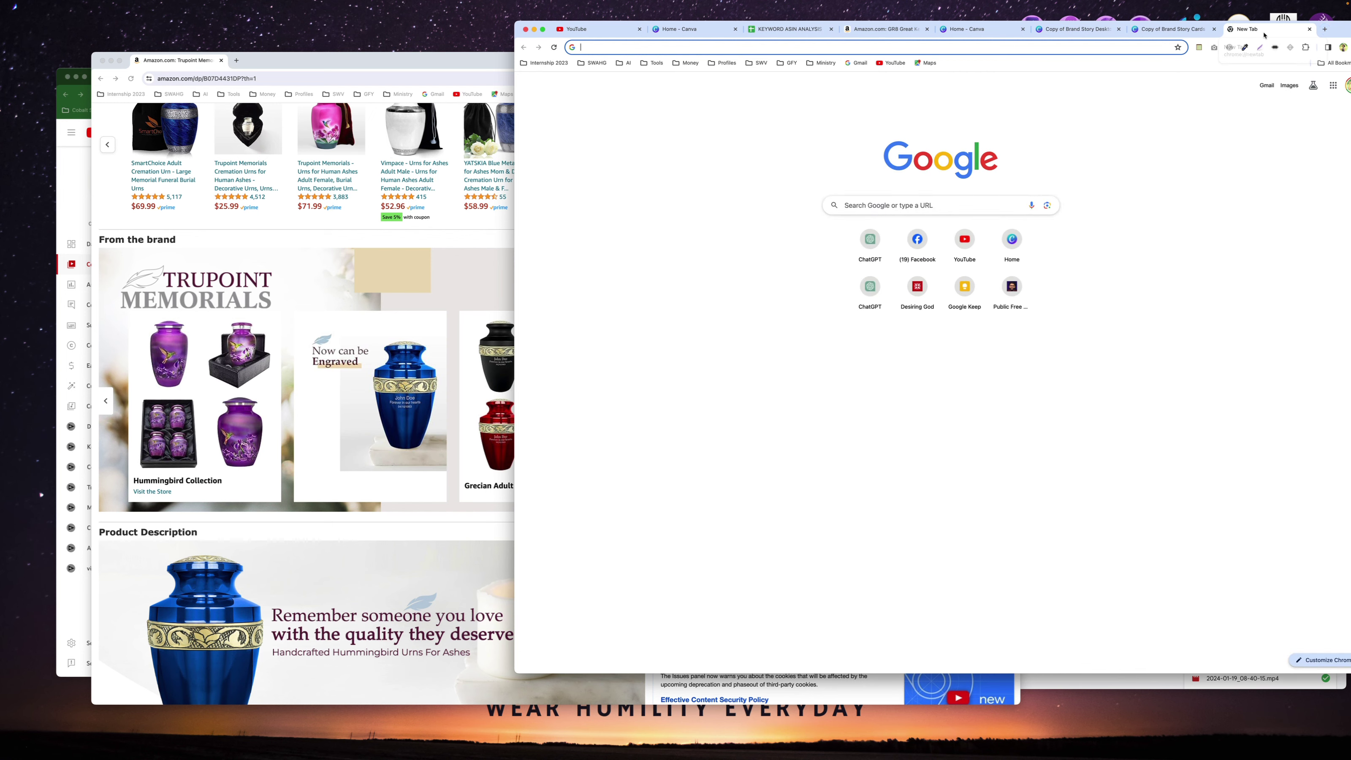
key("super+v")
key("Return")
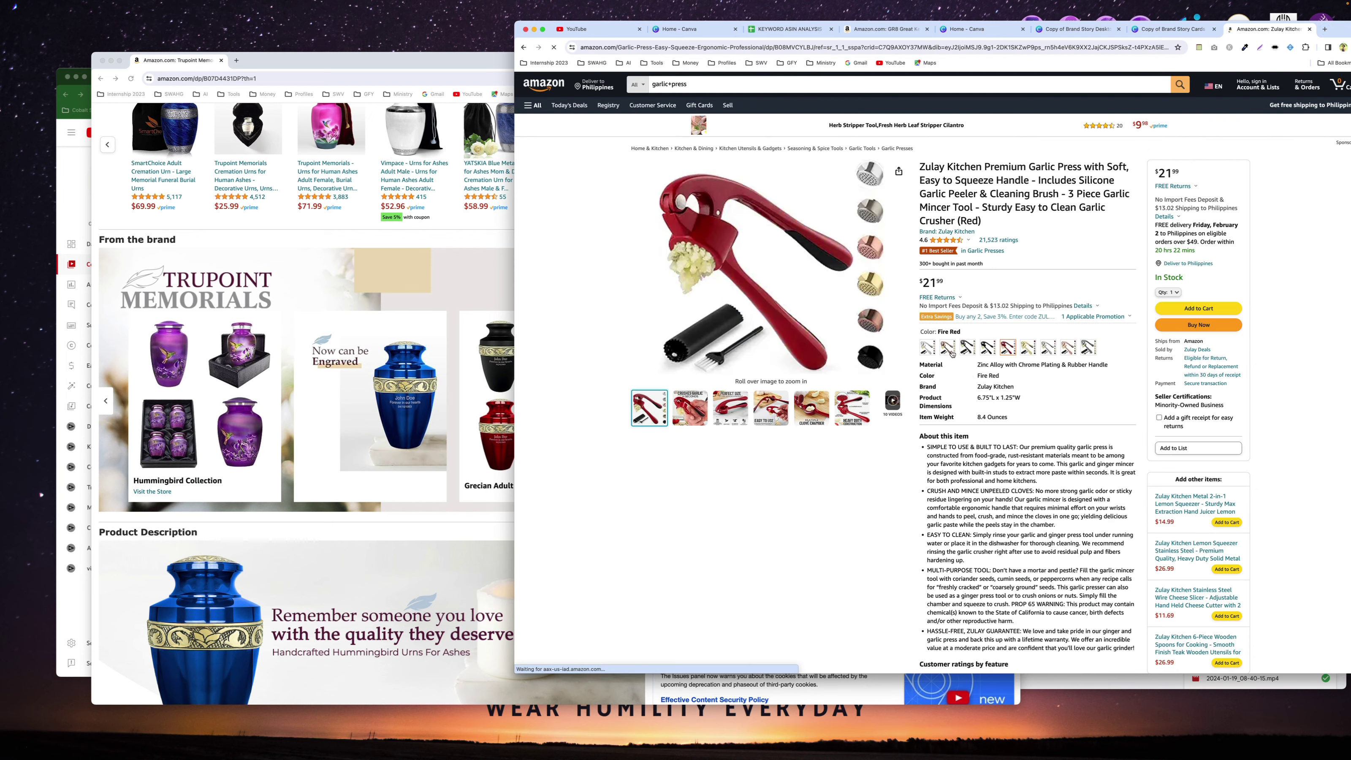
scroll(584, 319, "down", 8)
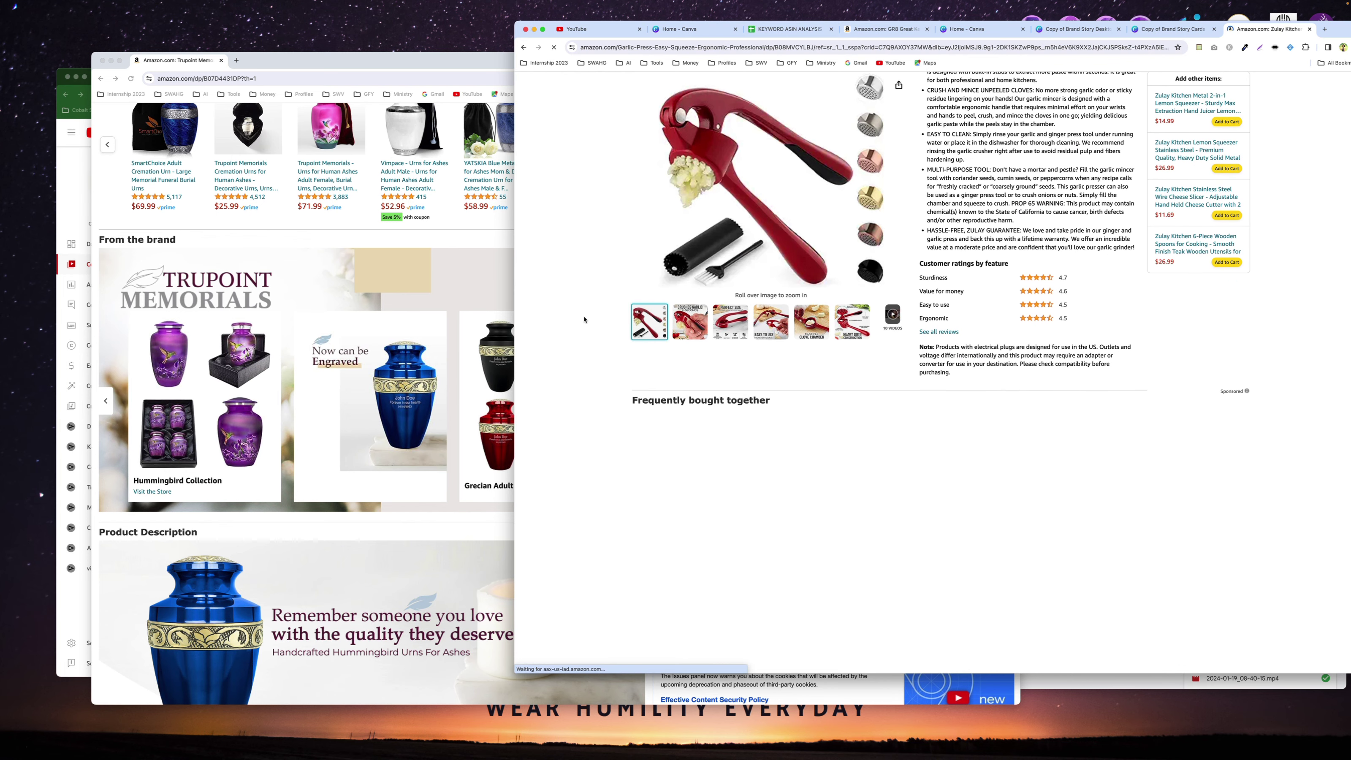
scroll(585, 319, "down", 15)
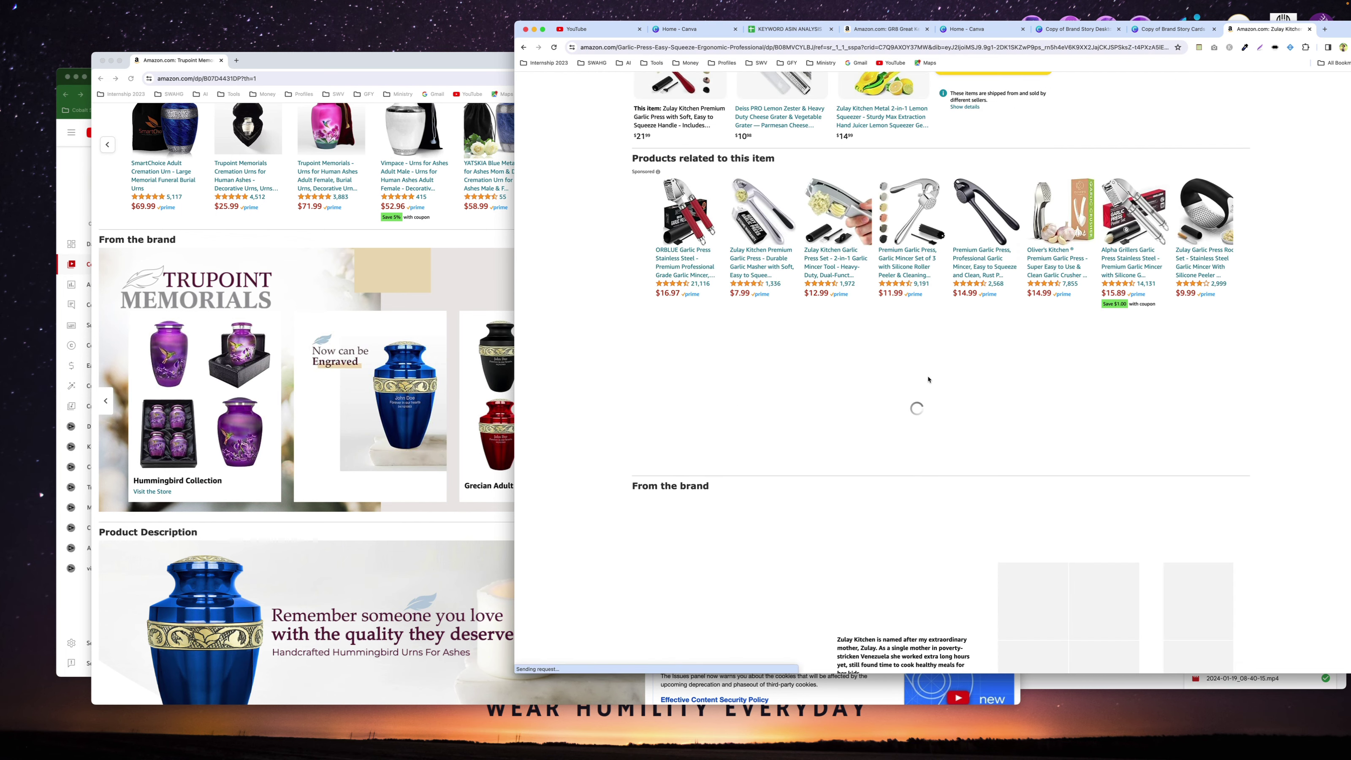
scroll(1011, 320, "down", 1)
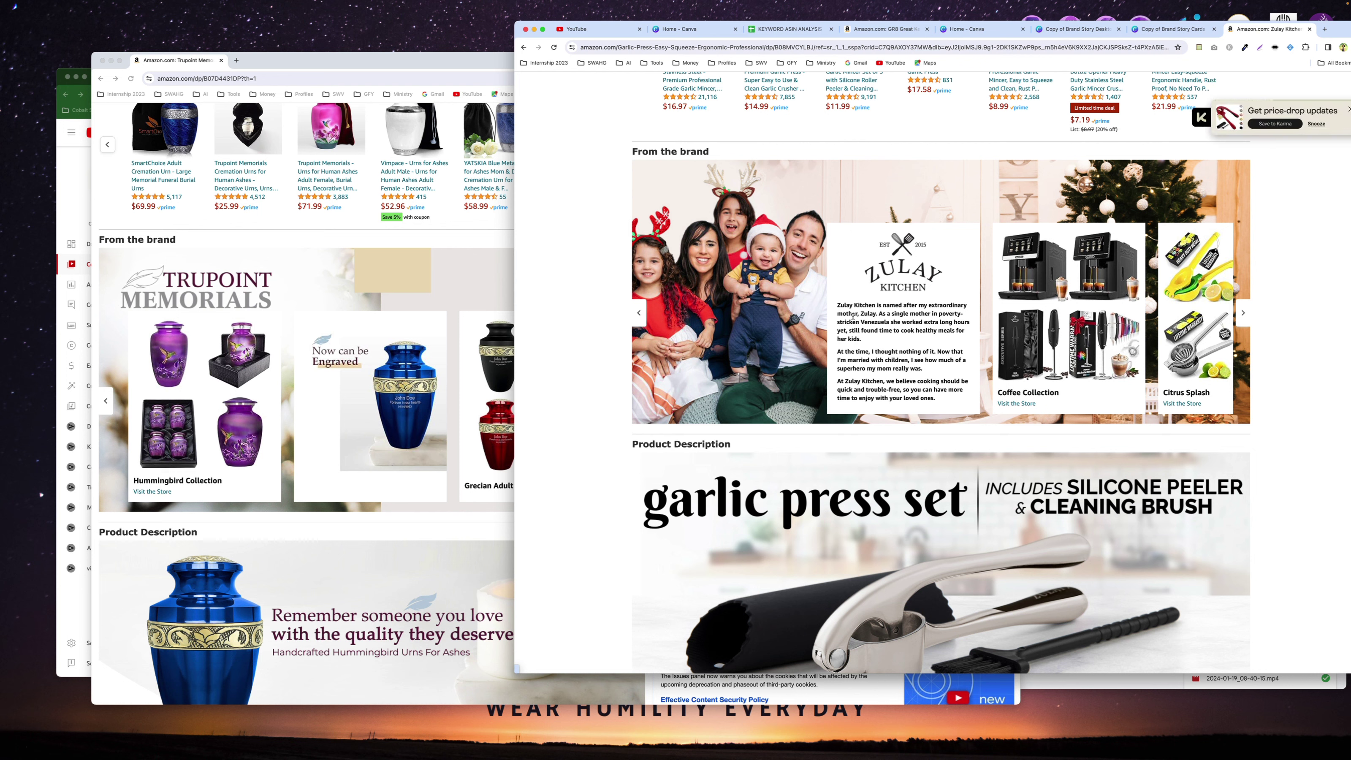
left_click_drag(840, 310, 917, 378)
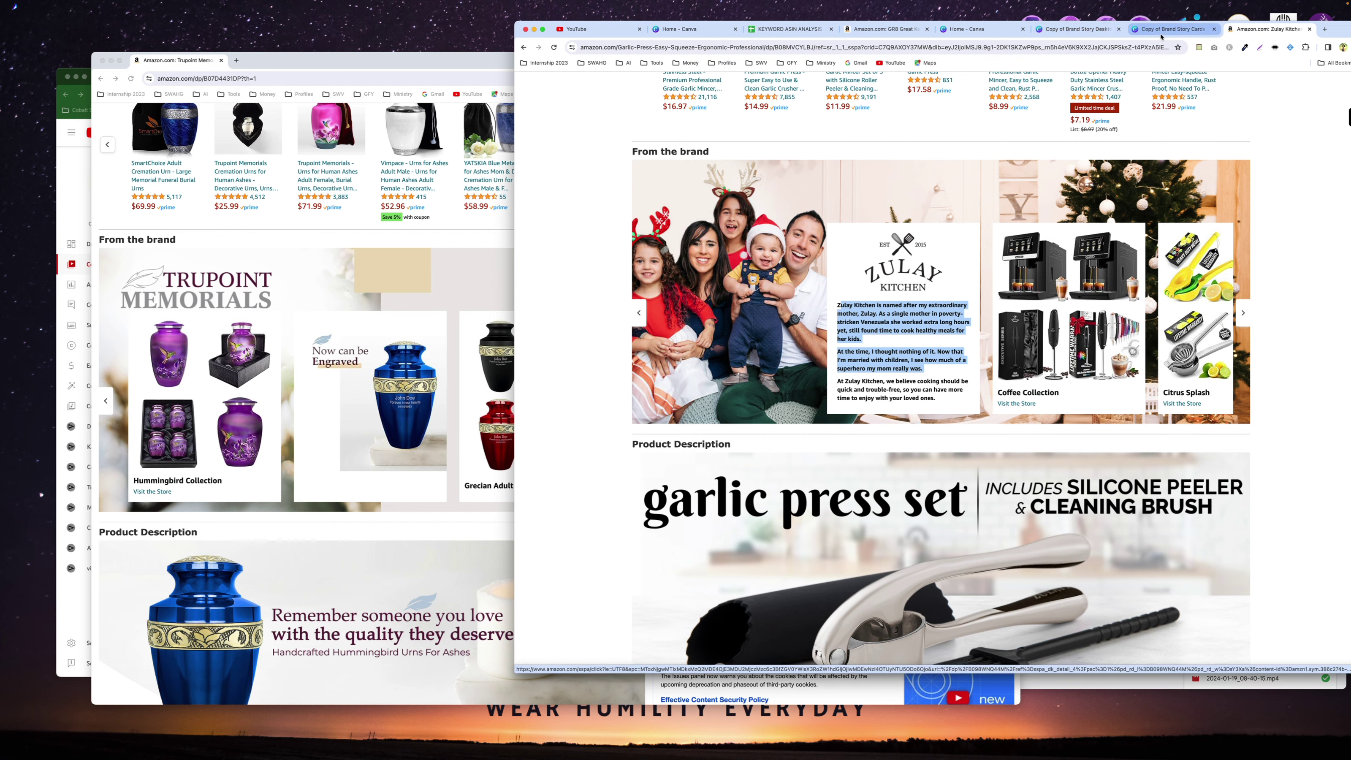
Select the Cross Selling card in the Brand Story Desktop design and compare it with the collection cards in Trupoint Memorials' Brand Story.
left_click(1083, 32)
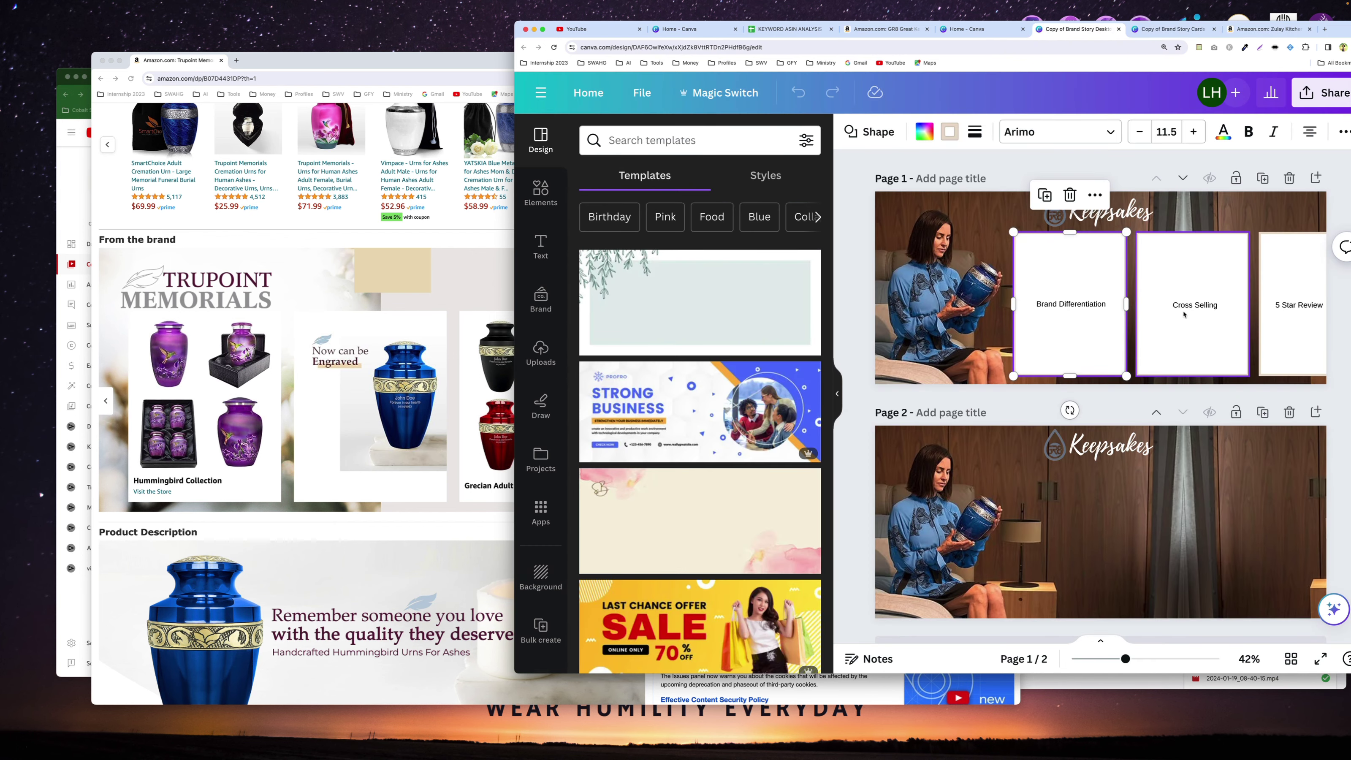
left_click(1206, 333)
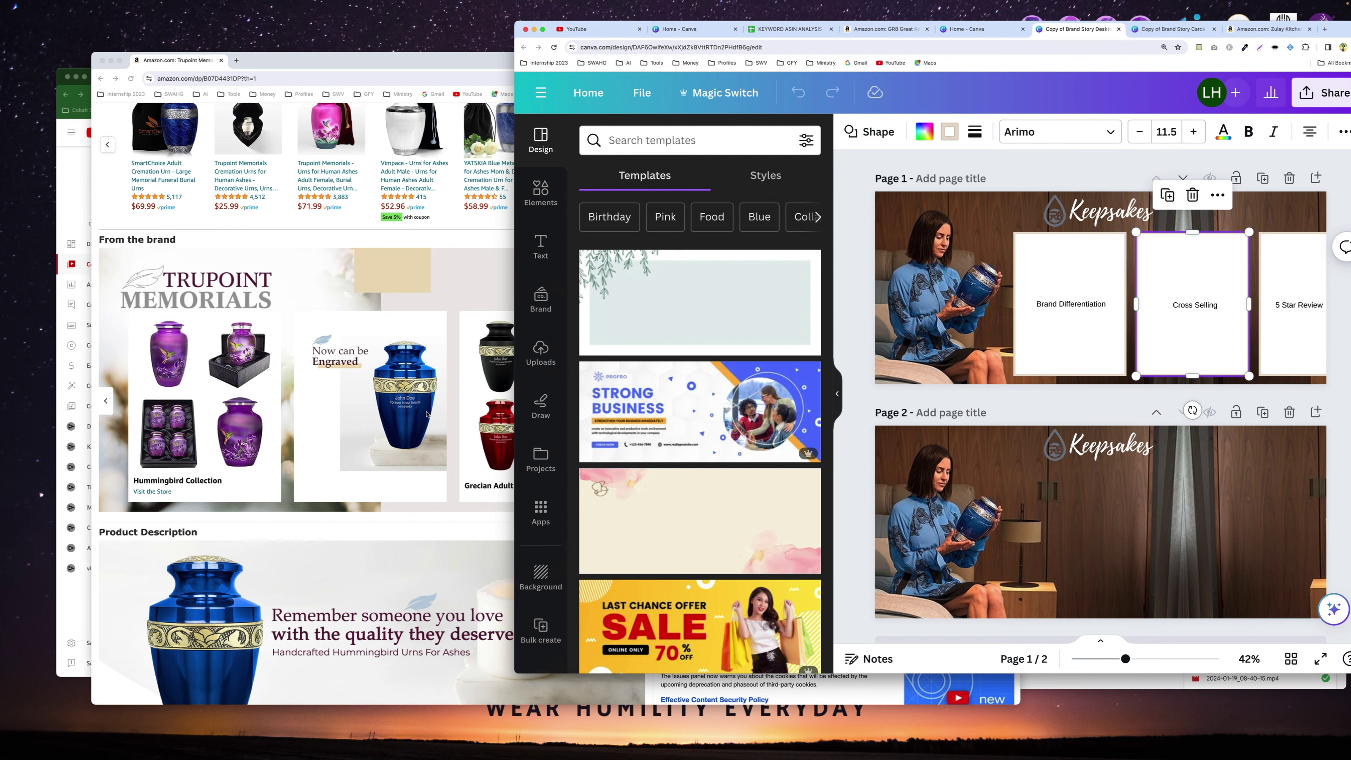
left_click(492, 381)
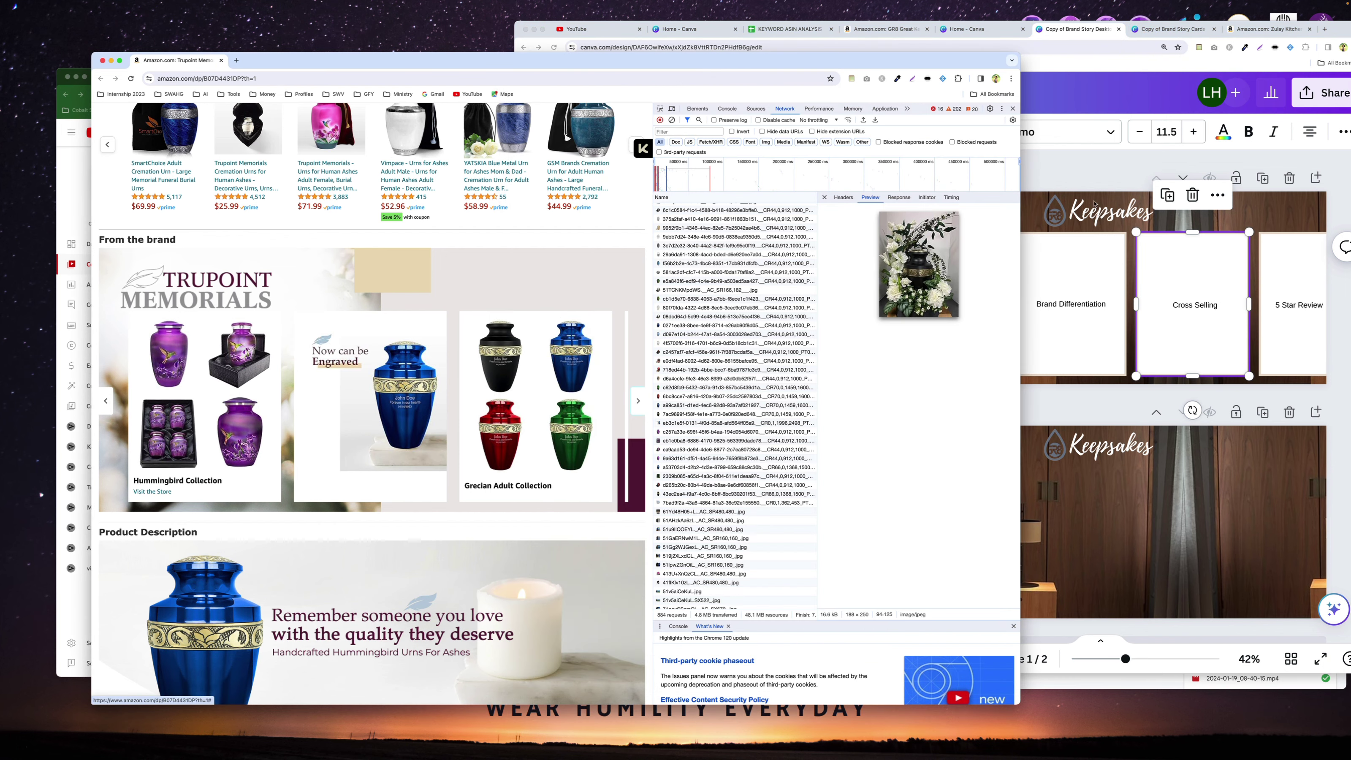
Add a blank page 4 after the four-urn card in the Copy of Brand Story Cards design.
left_click(1178, 30)
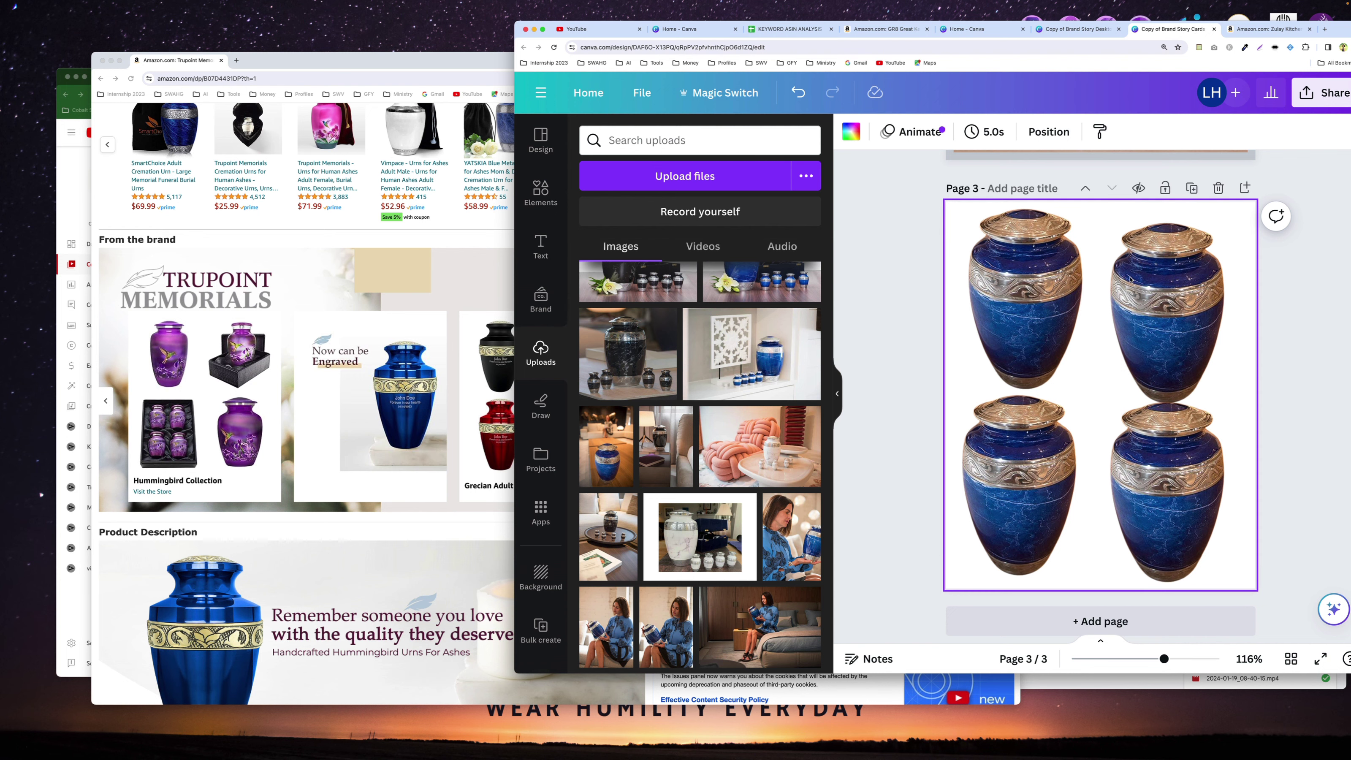
left_click(1096, 626)
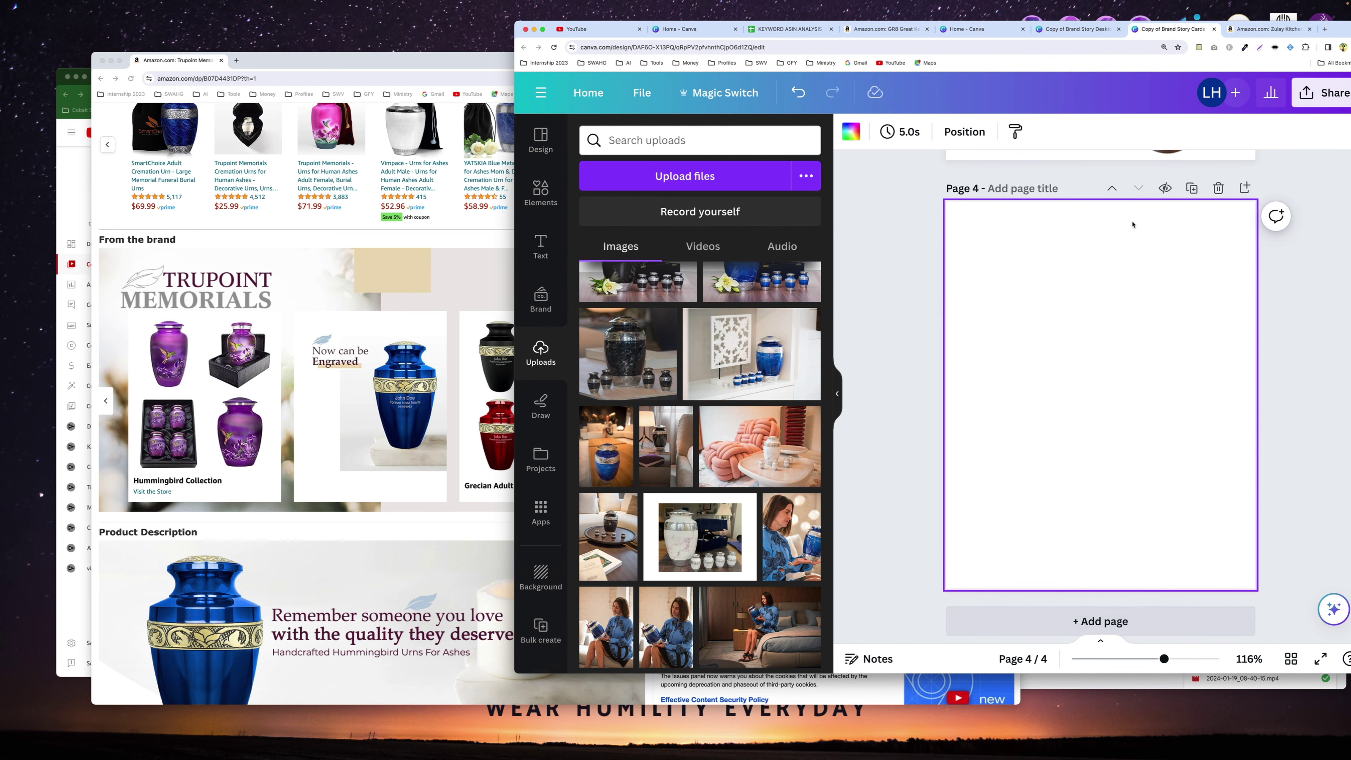
Select the 5 Star Review label in the Brand Story Desktop design and check the Zulay Kitchen Brand Story for a comparable card.
left_click(1067, 29)
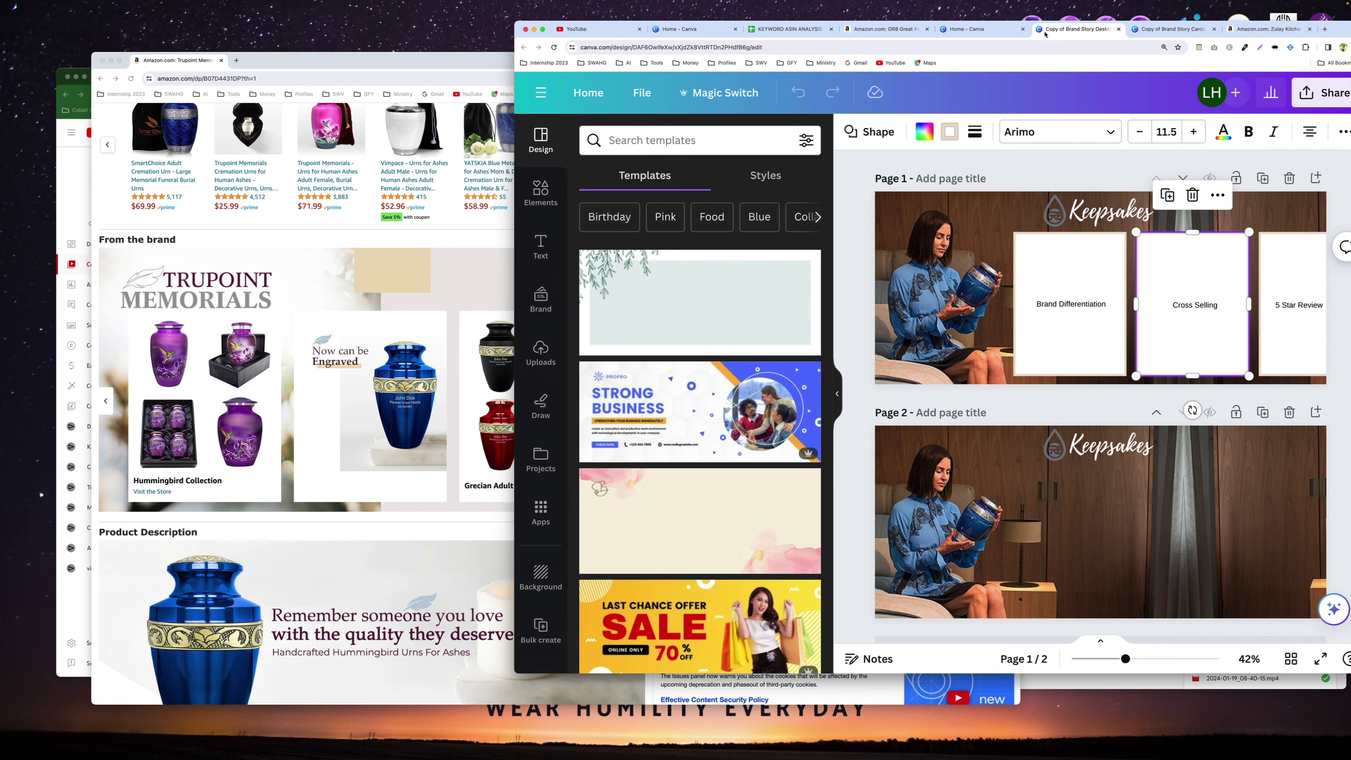
left_click(1302, 308)
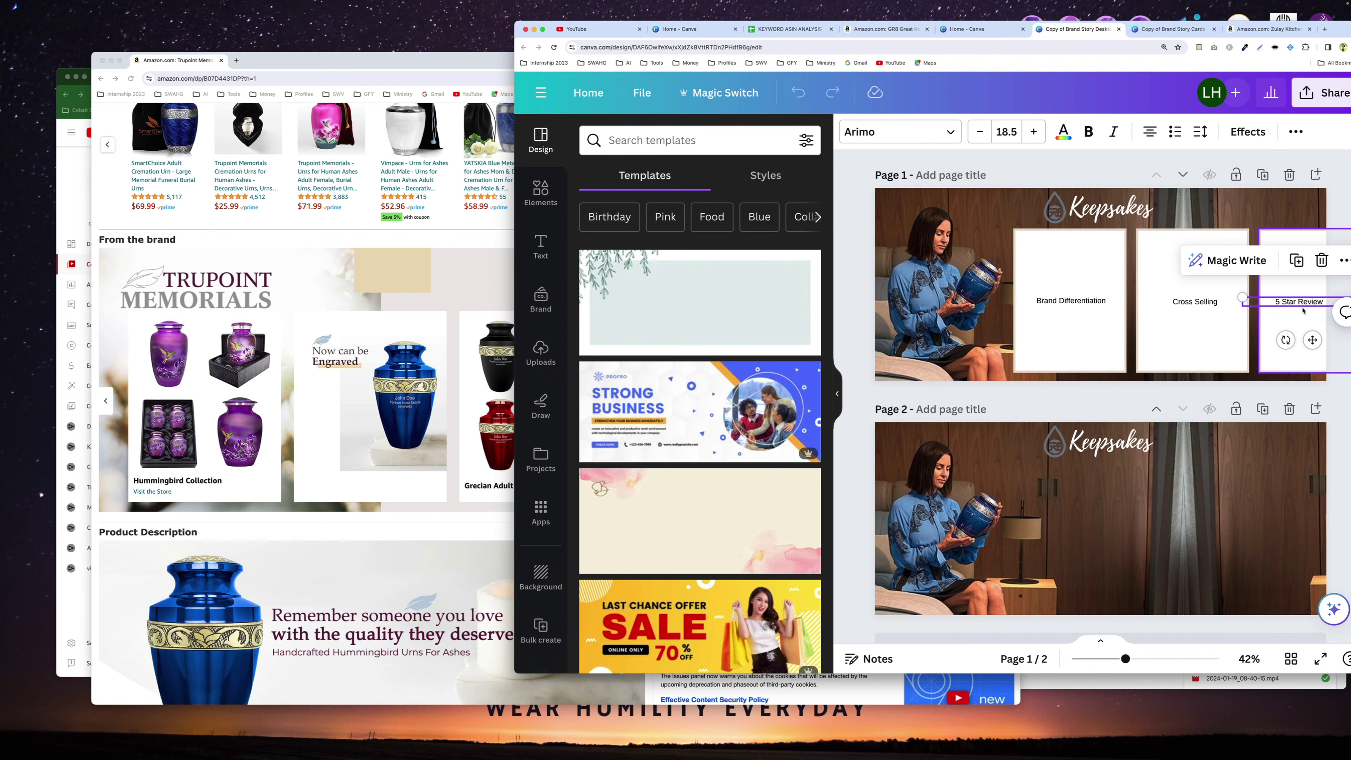
left_click(1268, 30)
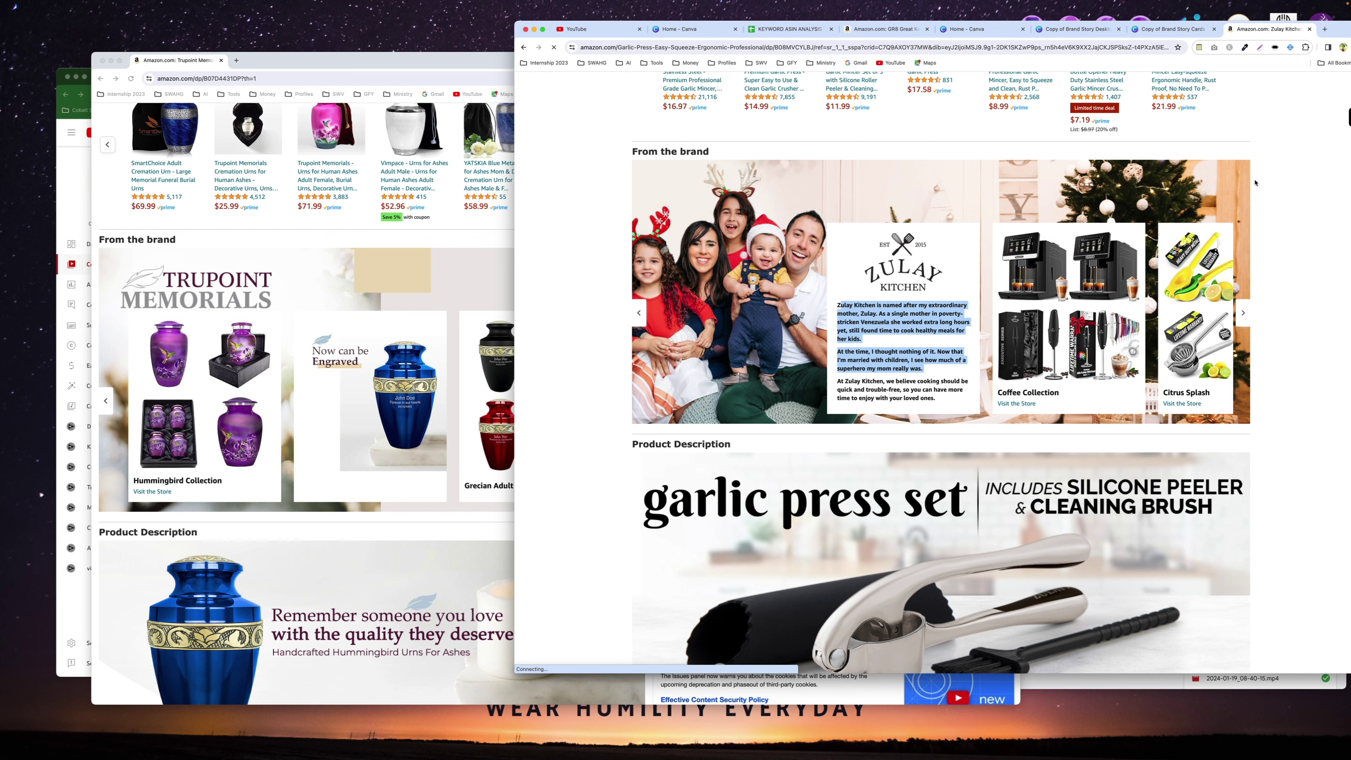
Open the client's notes document in Google Docs in a new tab by searching for the client's name.
left_click(1326, 30)
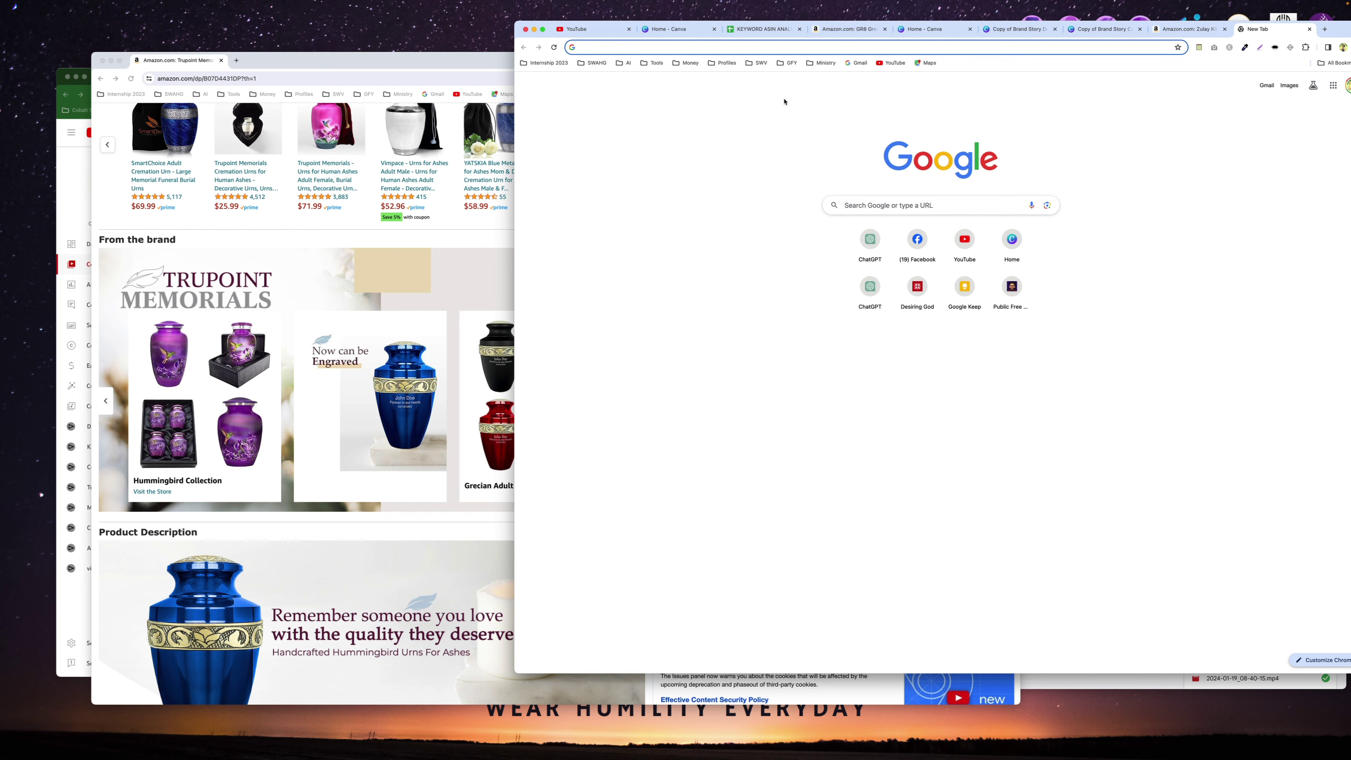
type("robert")
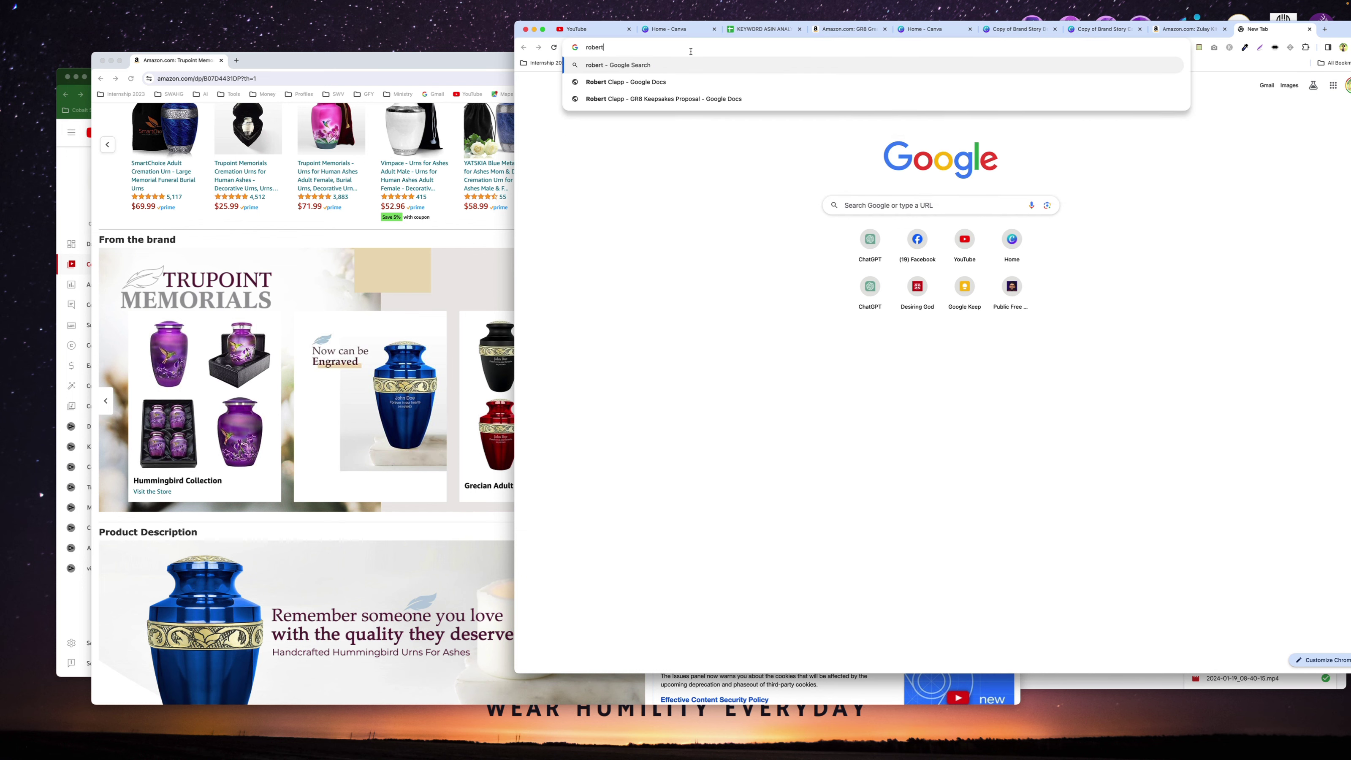
type(" c")
left_click(665, 81)
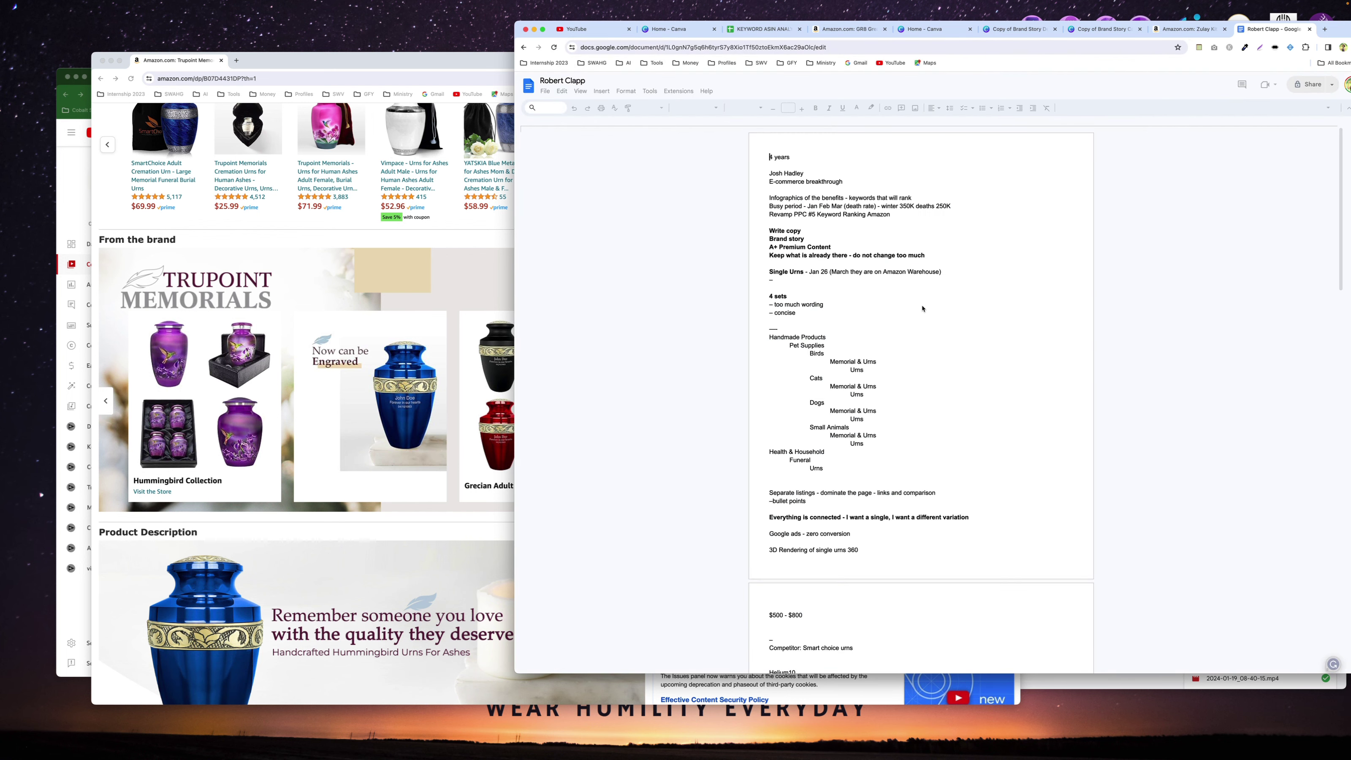
Examine the Brand Story examples near the end of the notes document, especially the customer review on the 8Greens banner.
scroll(862, 474, "down", 3)
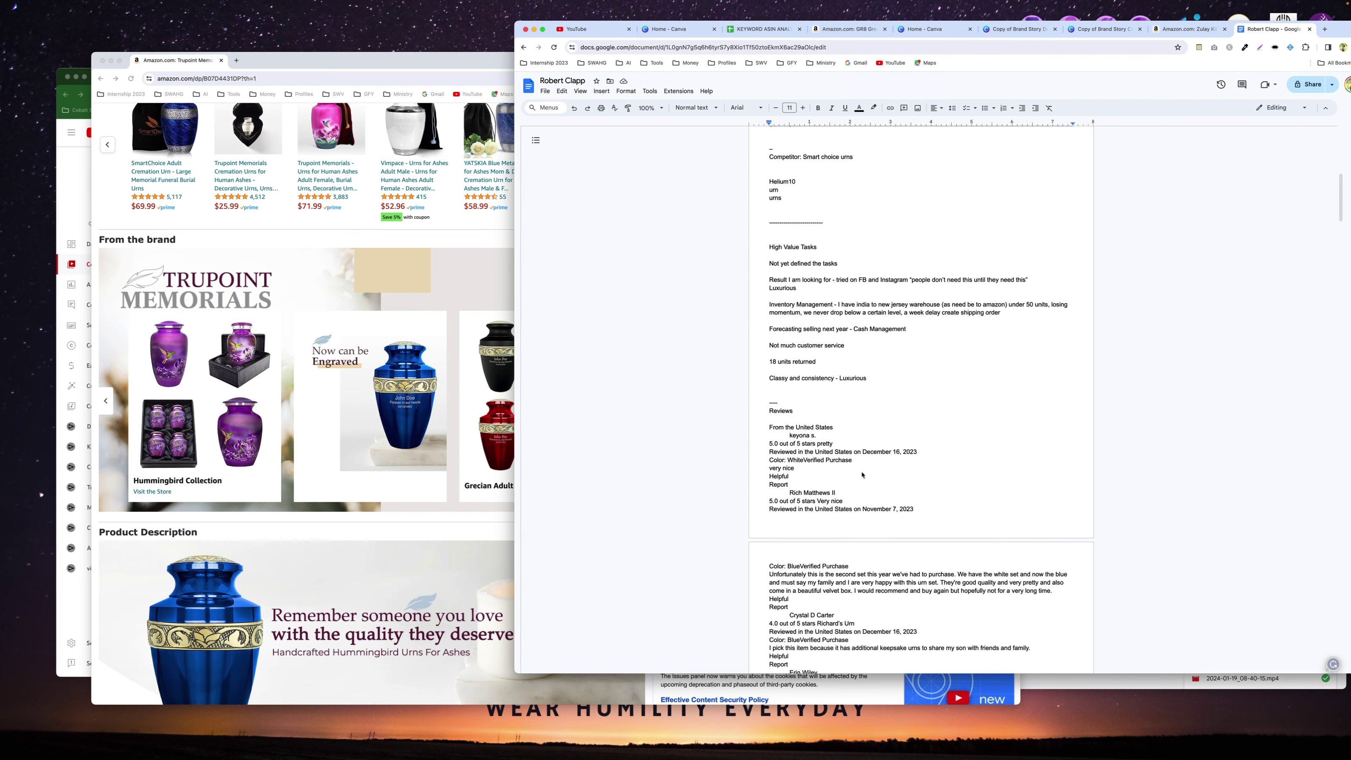
scroll(862, 474, "down", 20)
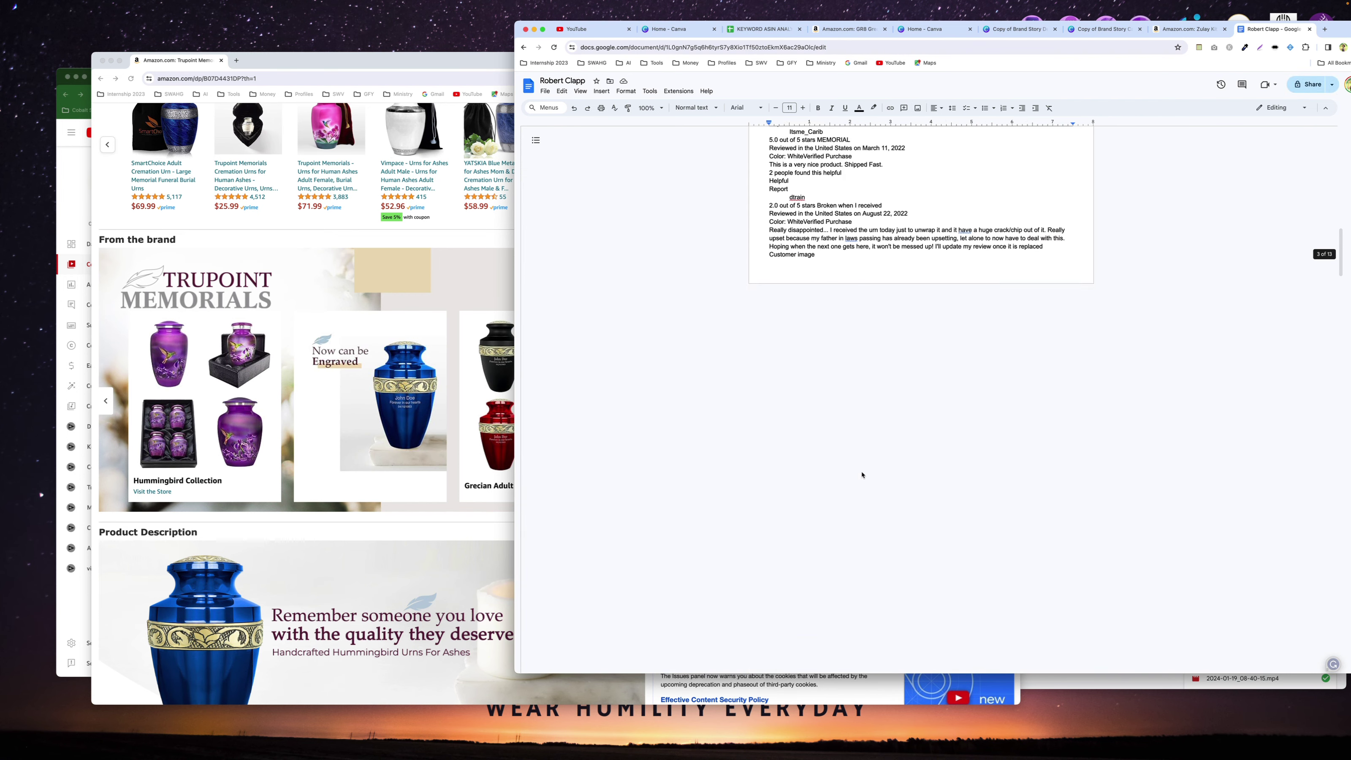
scroll(862, 474, "down", 10)
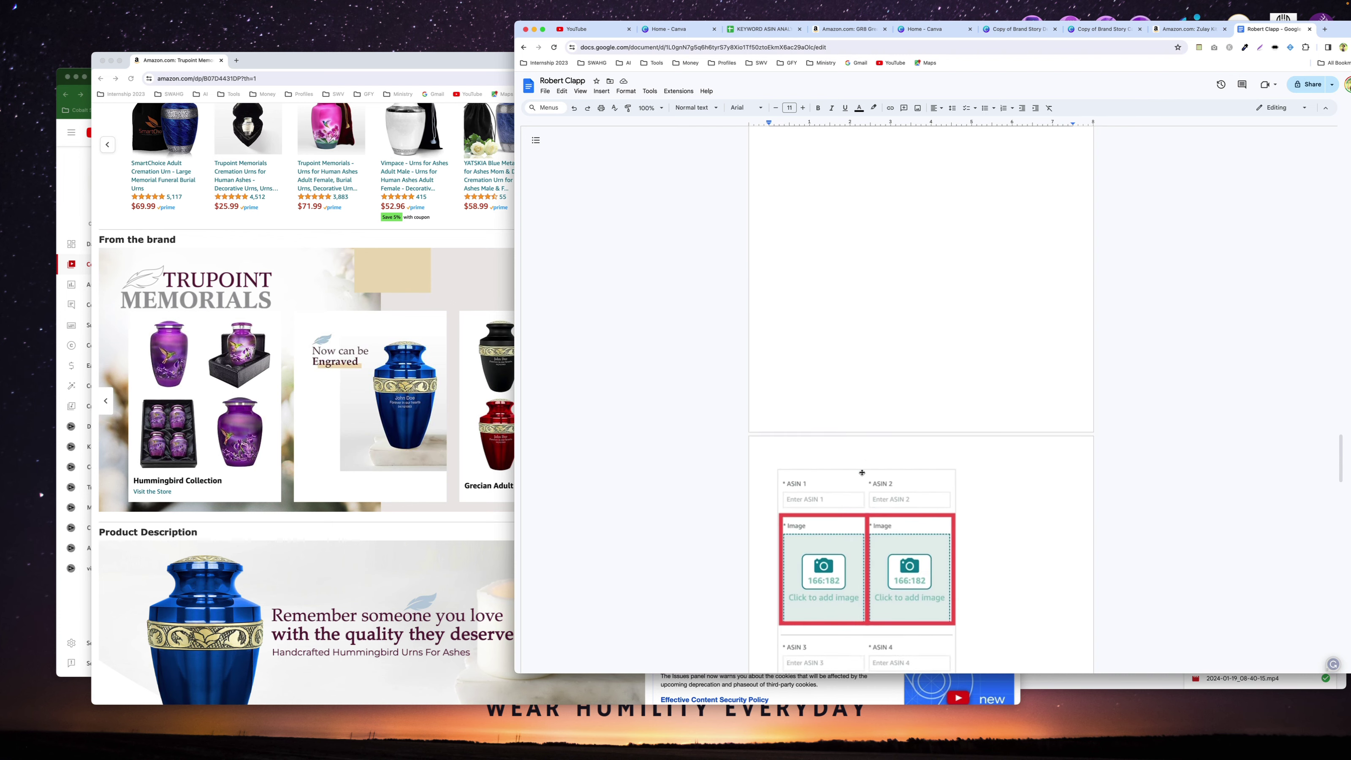
scroll(863, 472, "down", 15)
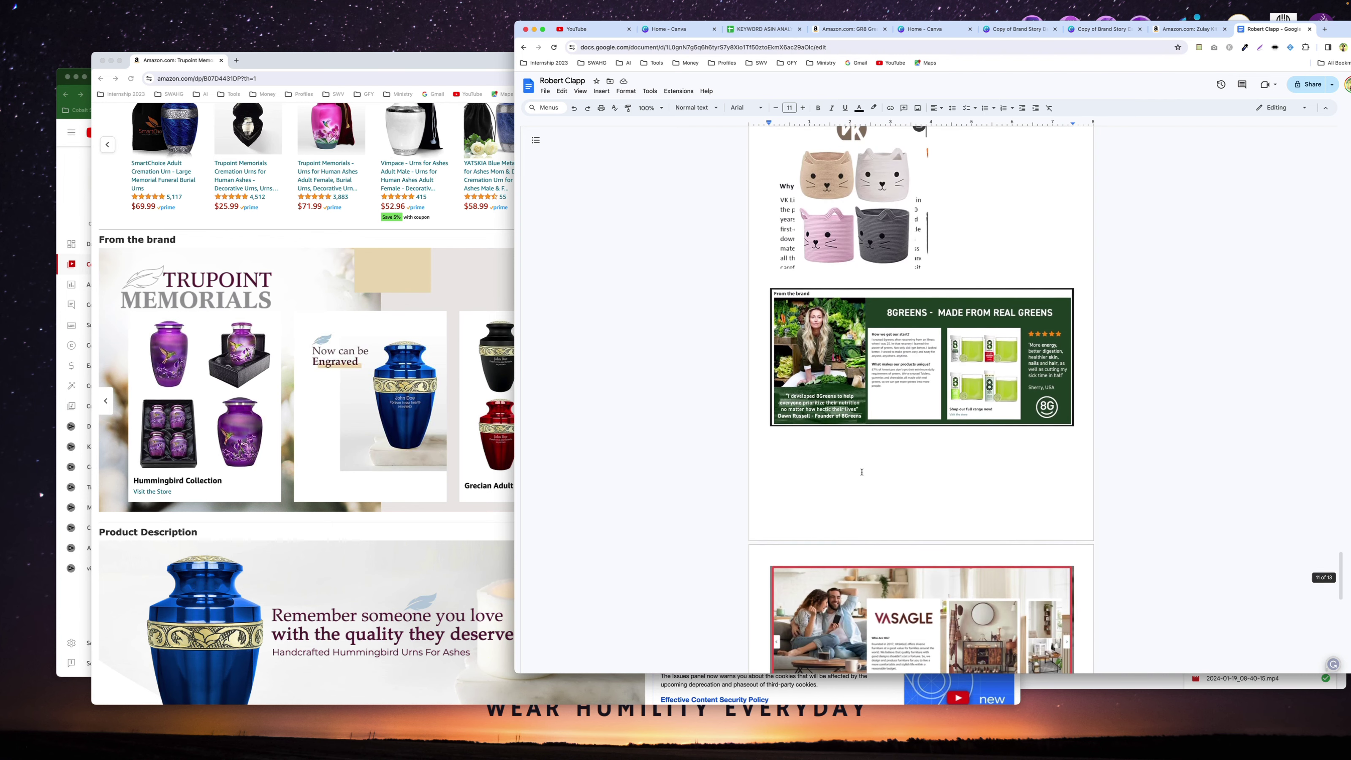
scroll(863, 473, "down", 2)
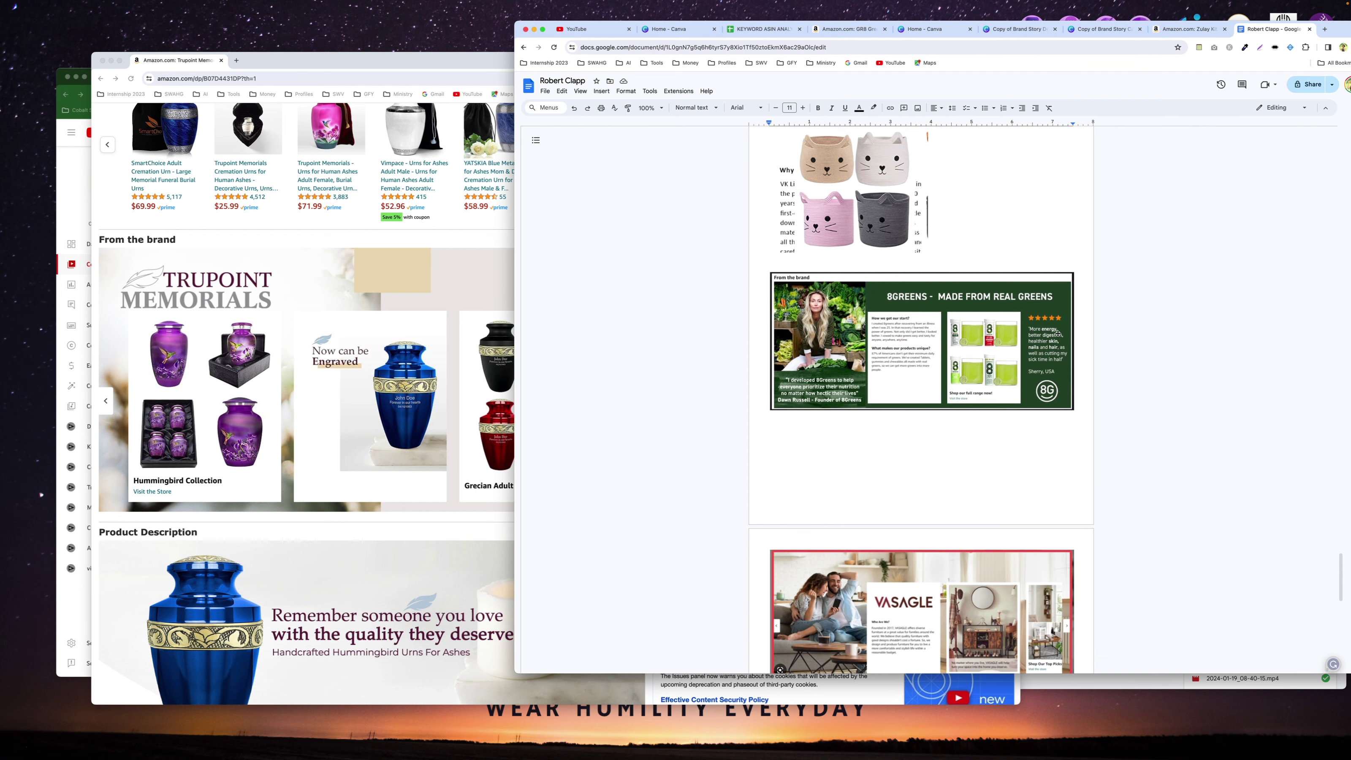
scroll(1048, 337, "down", 1)
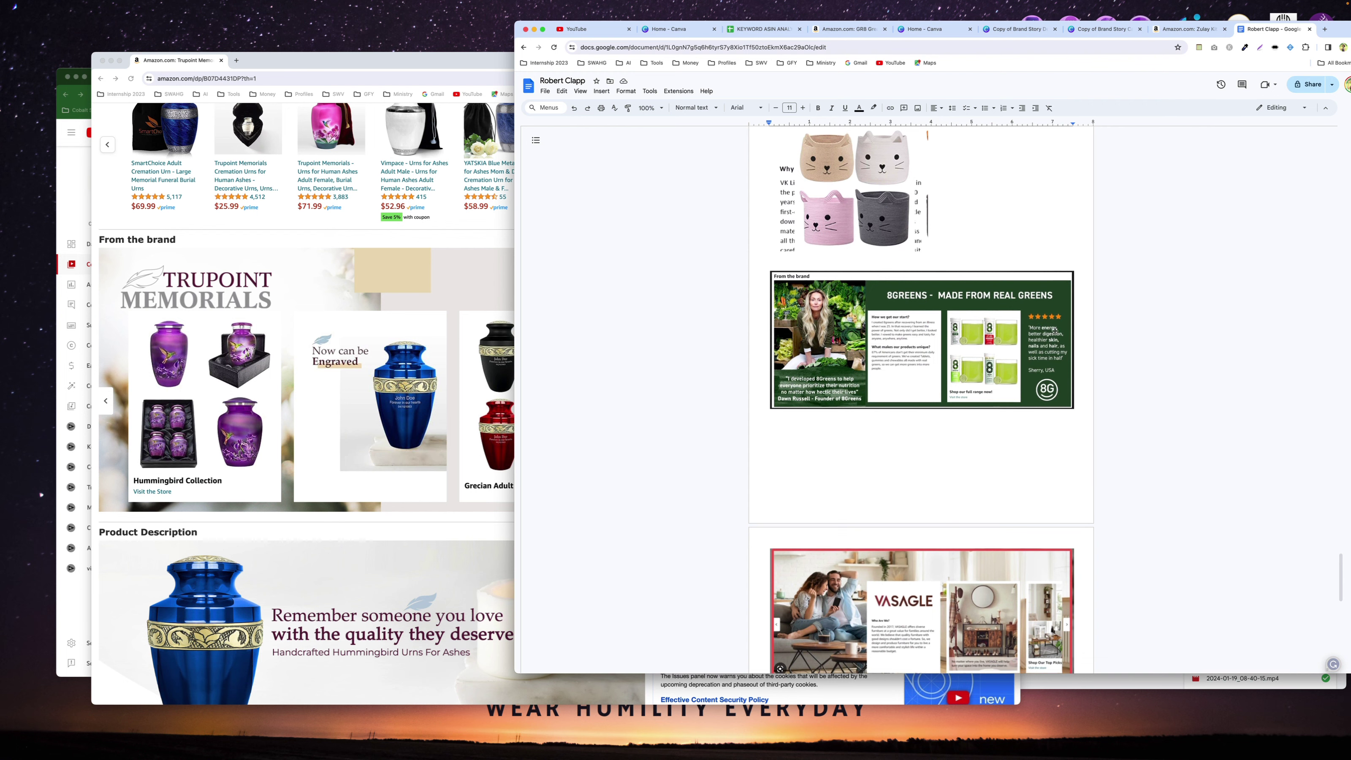
scroll(1041, 389, "down", 1)
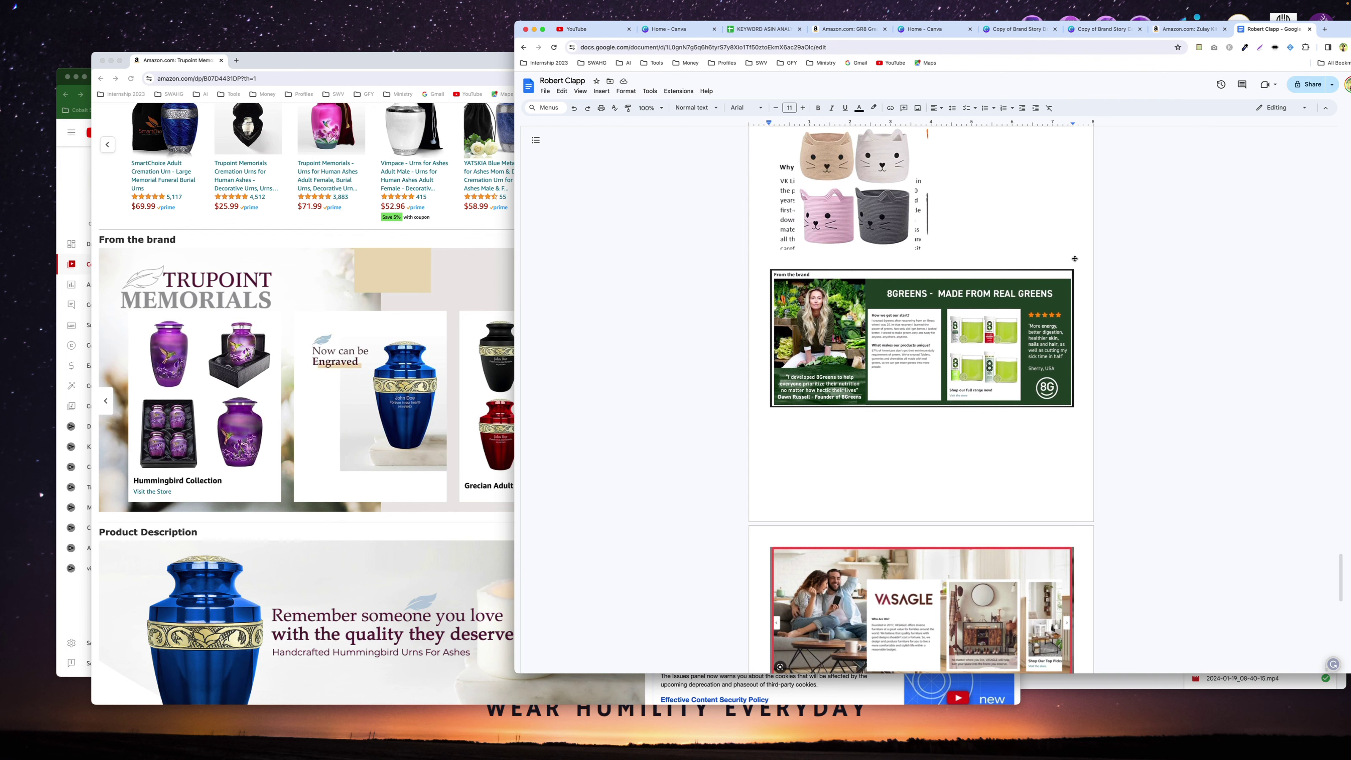
Search Google for "amazon brand story card" in a new tab and look through the results.
left_click(1325, 30)
left_click(602, 48)
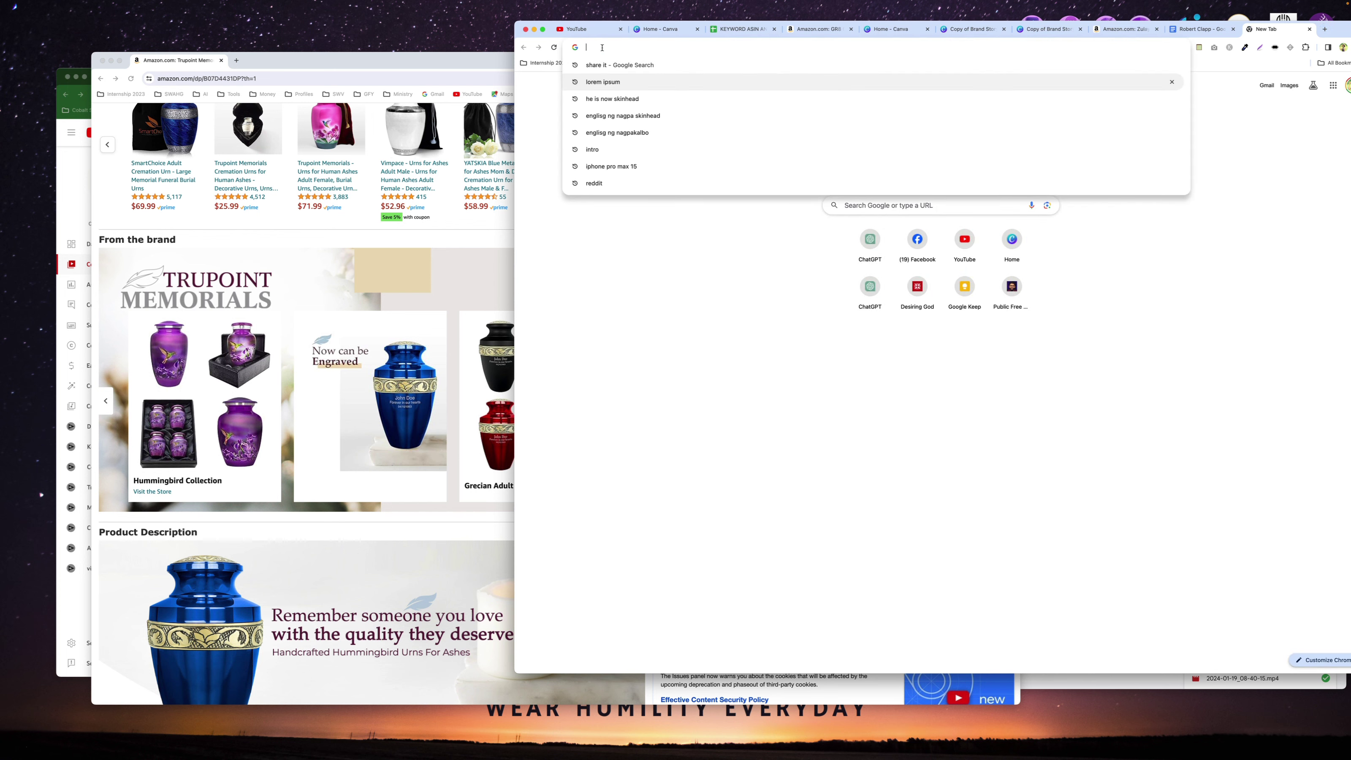
type("amazon ")
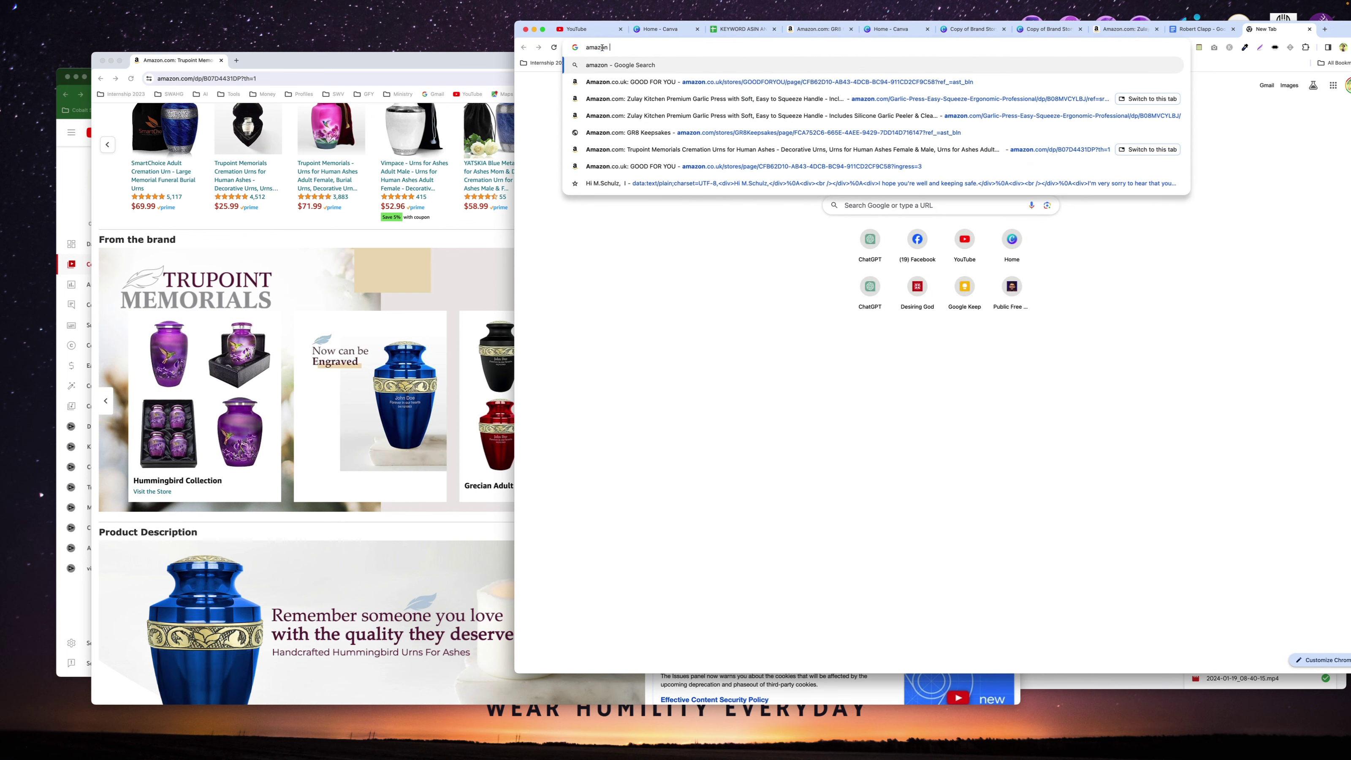
type("card")
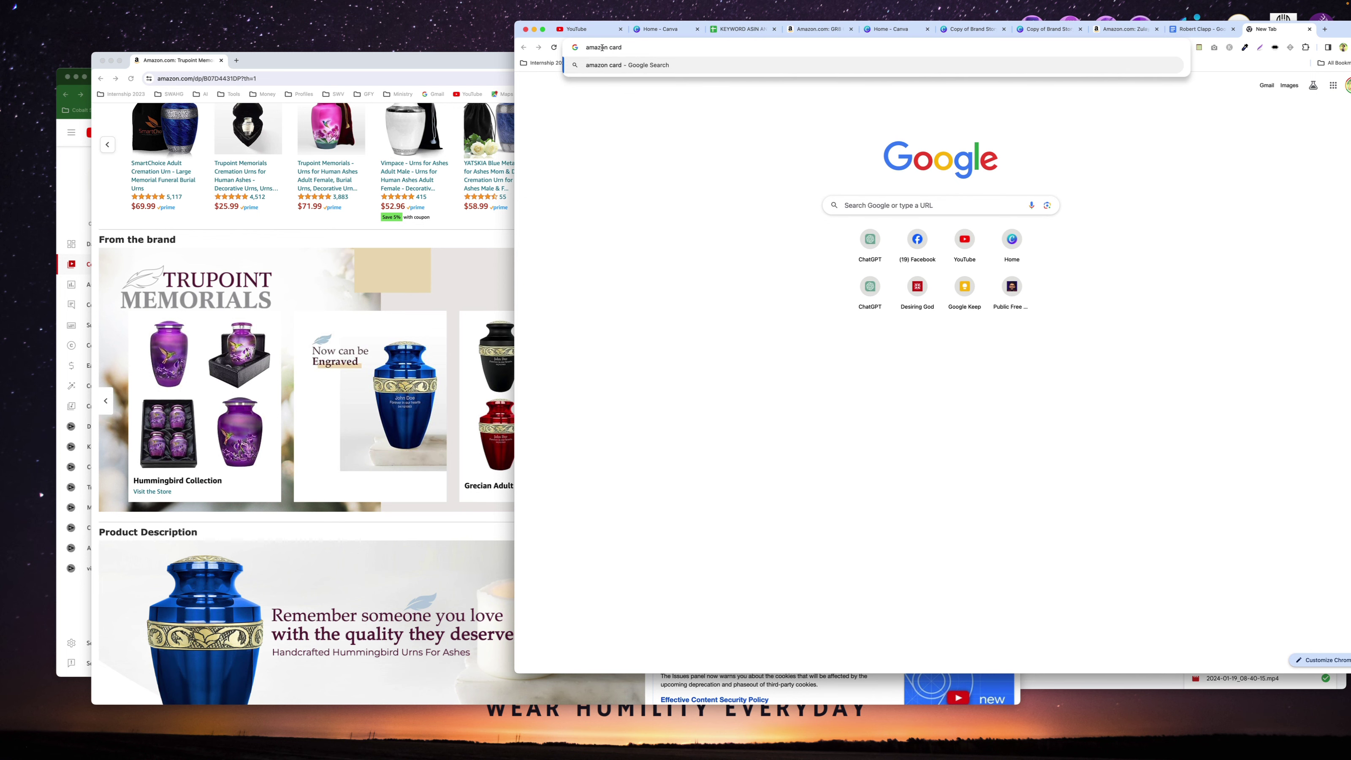
key("BackSpace")
key("BackSpace")
key("BackSpace")
key("BackSpace")
type("brand")
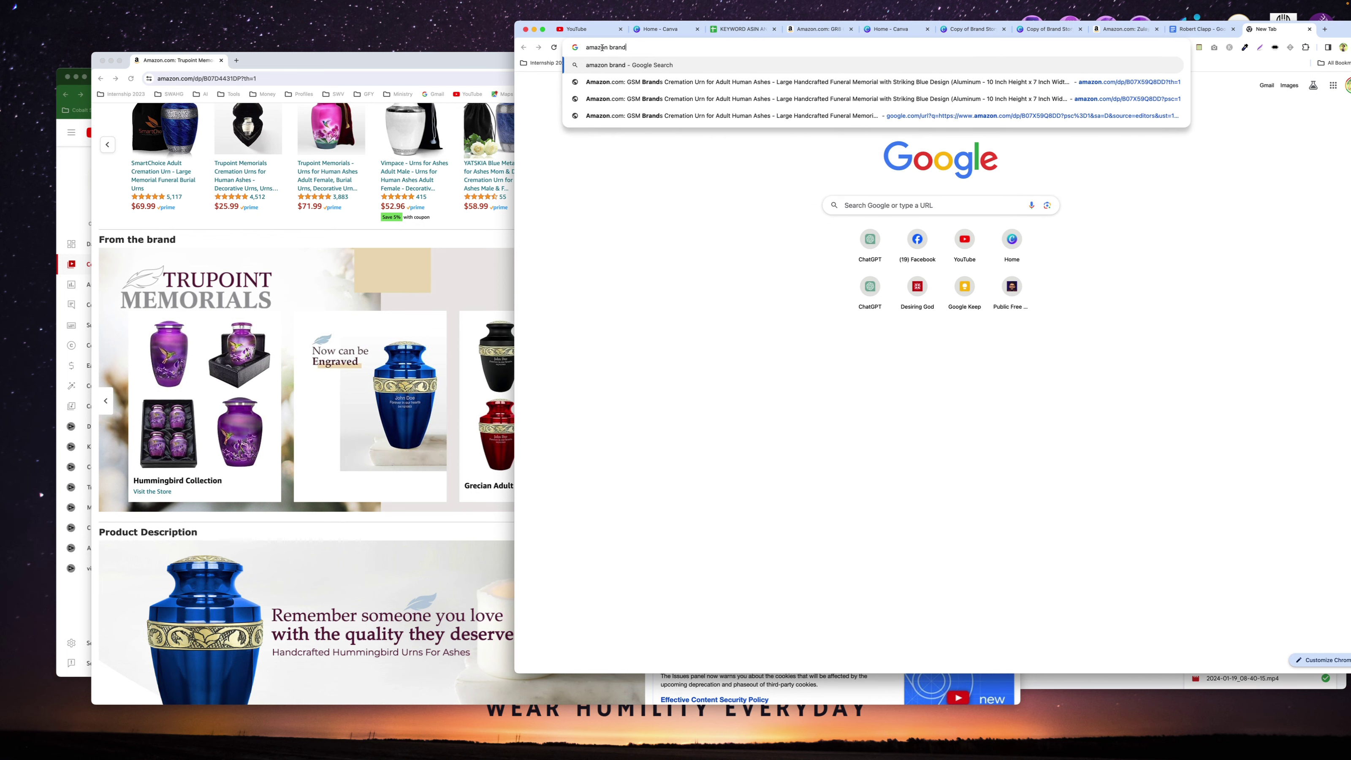
type(" story card")
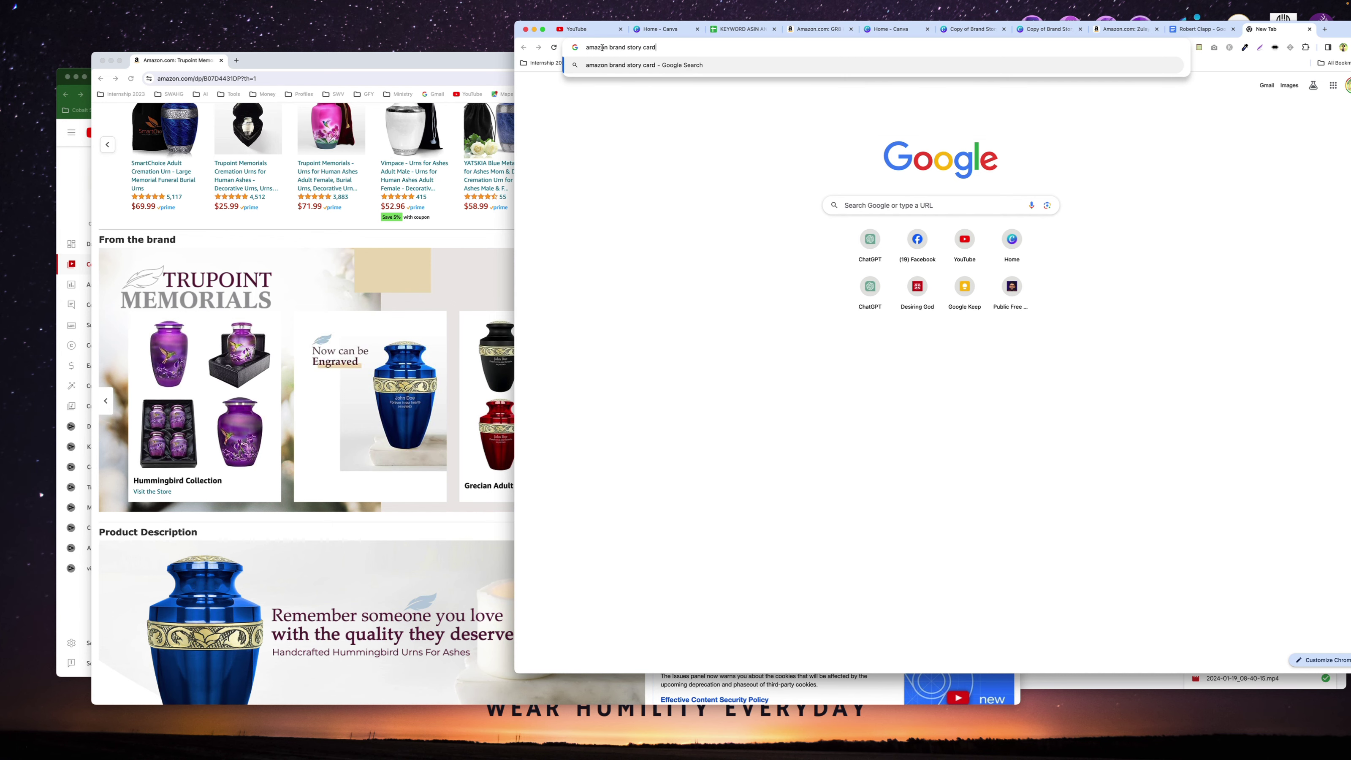
key("Return")
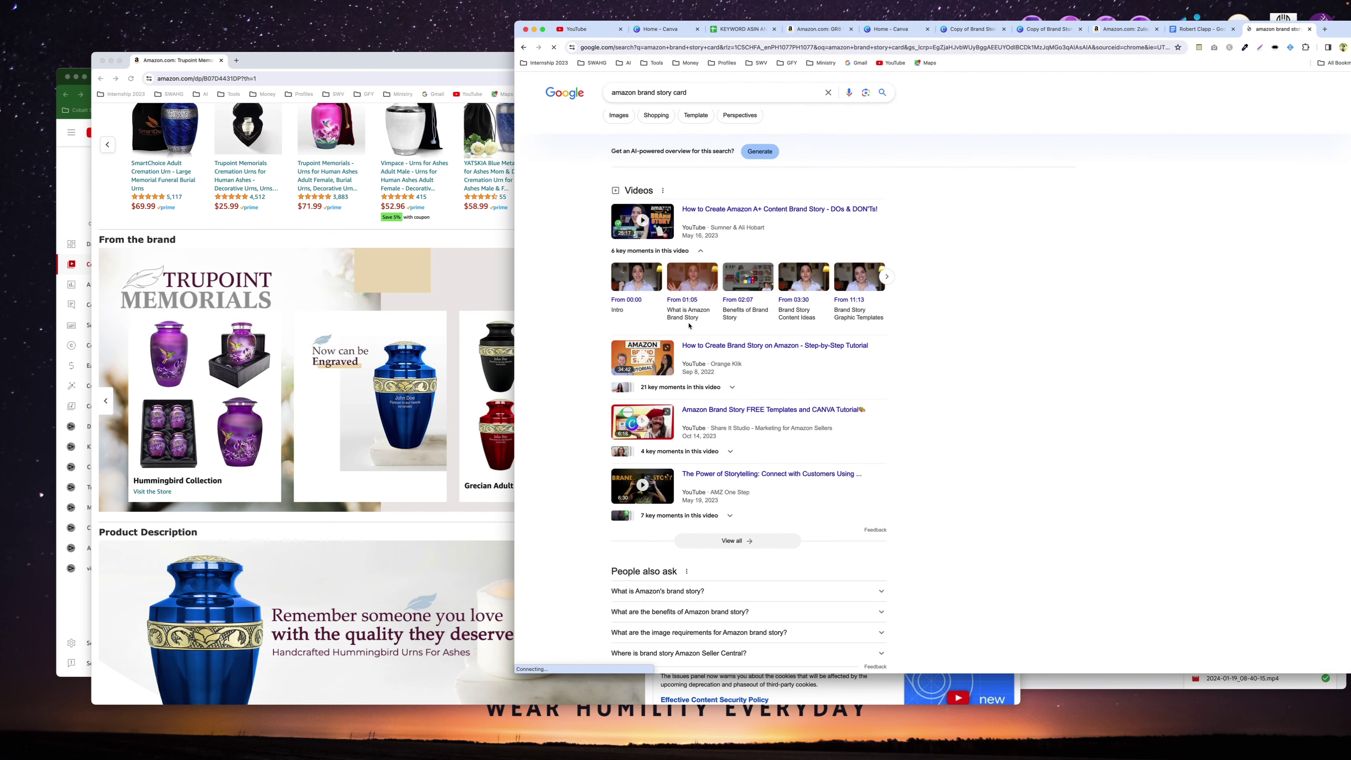
scroll(1004, 345, "down", 8)
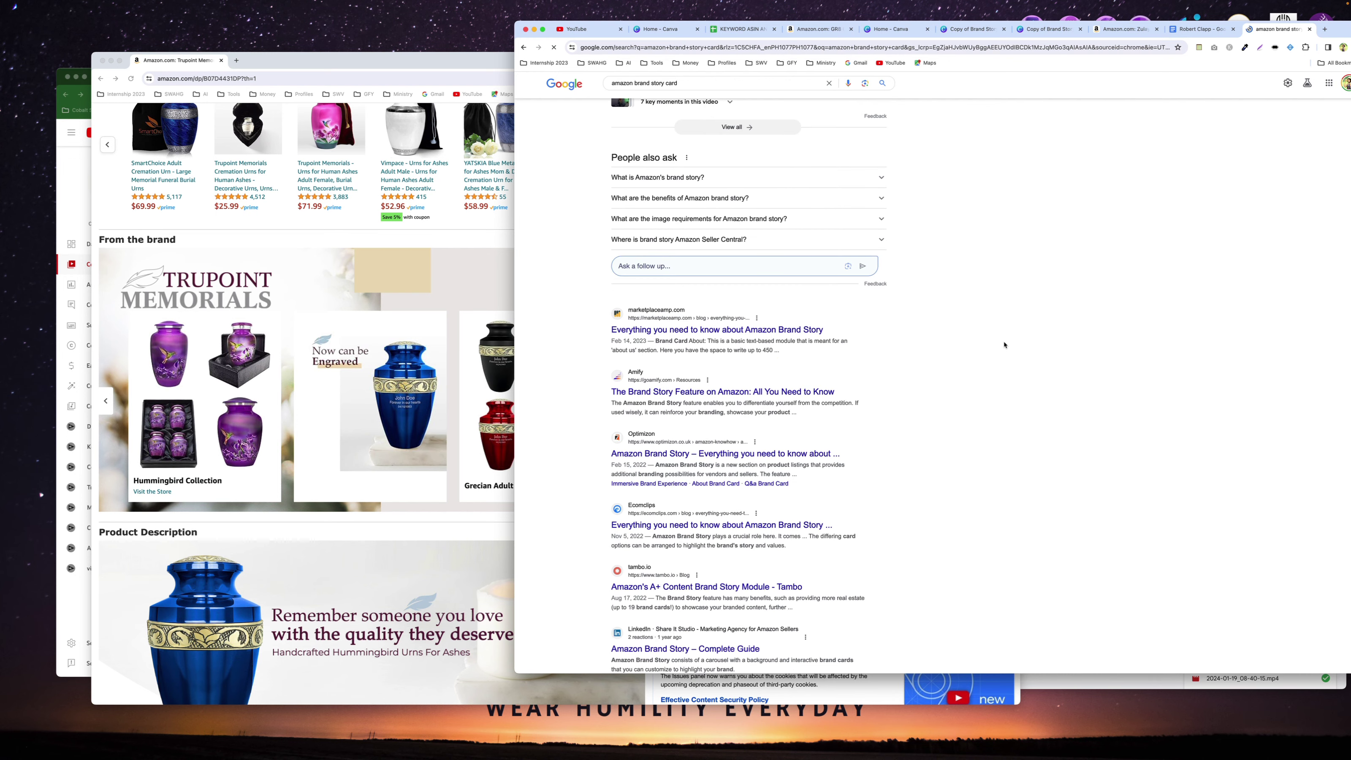
Open the image results for "amazon brand story card" and look through the example cards.
left_click(617, 116)
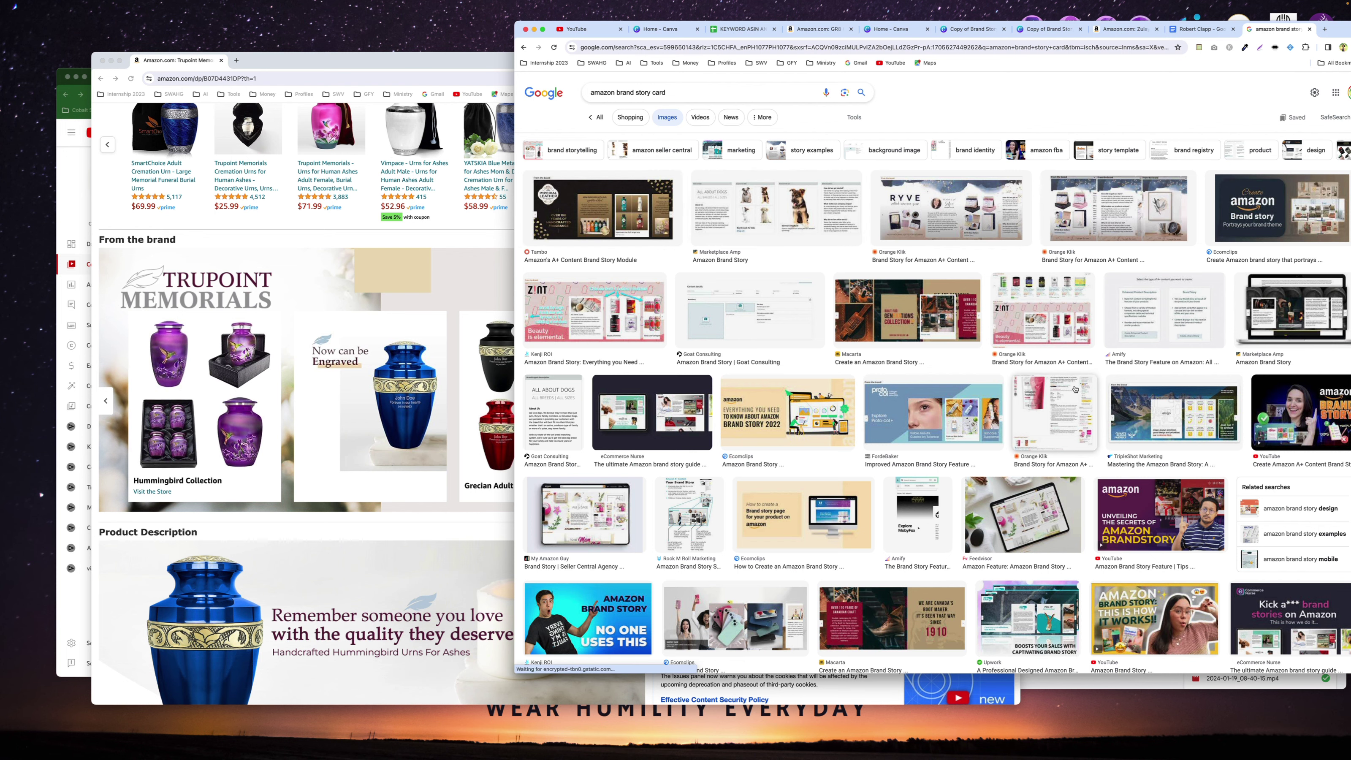
scroll(1075, 389, "down", 4)
scroll(1075, 389, "down", 6)
scroll(1075, 389, "down", 6)
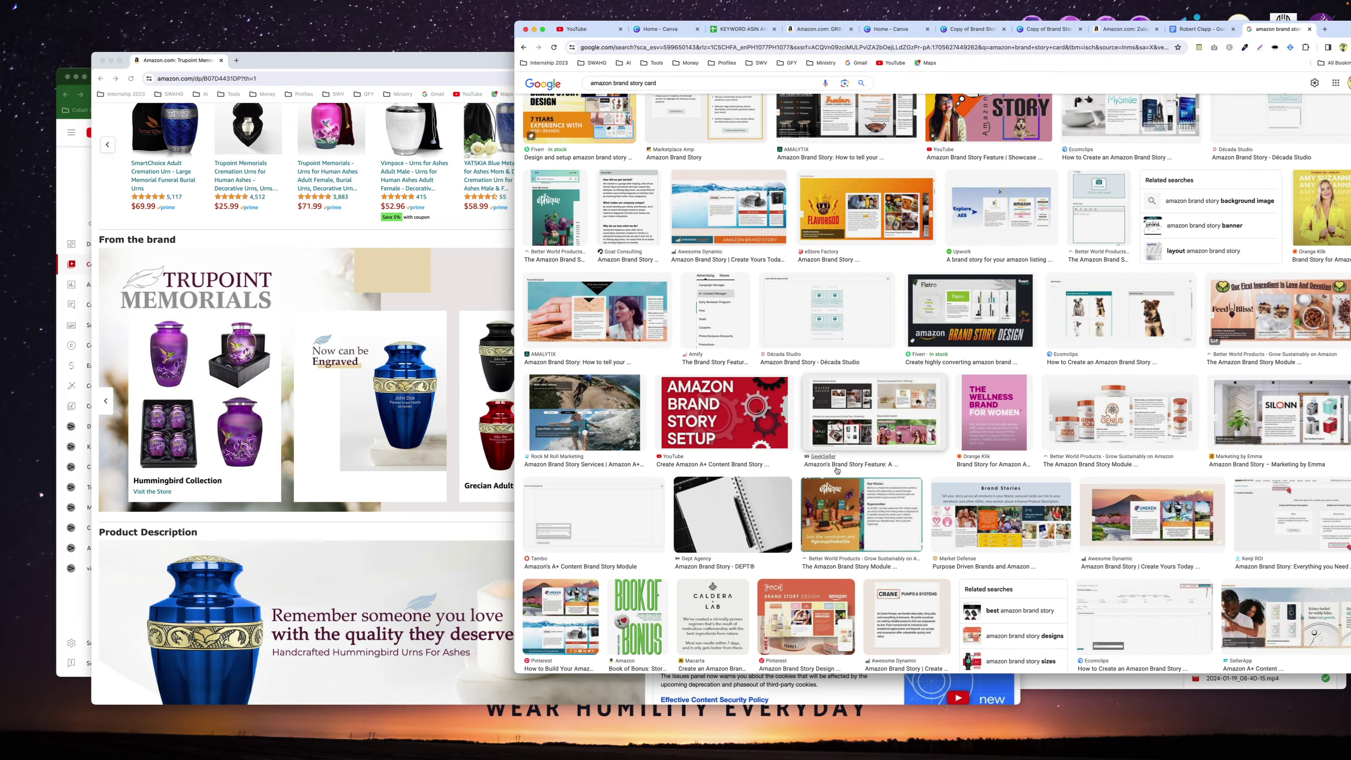
scroll(837, 470, "down", 3)
scroll(964, 462, "up", 12)
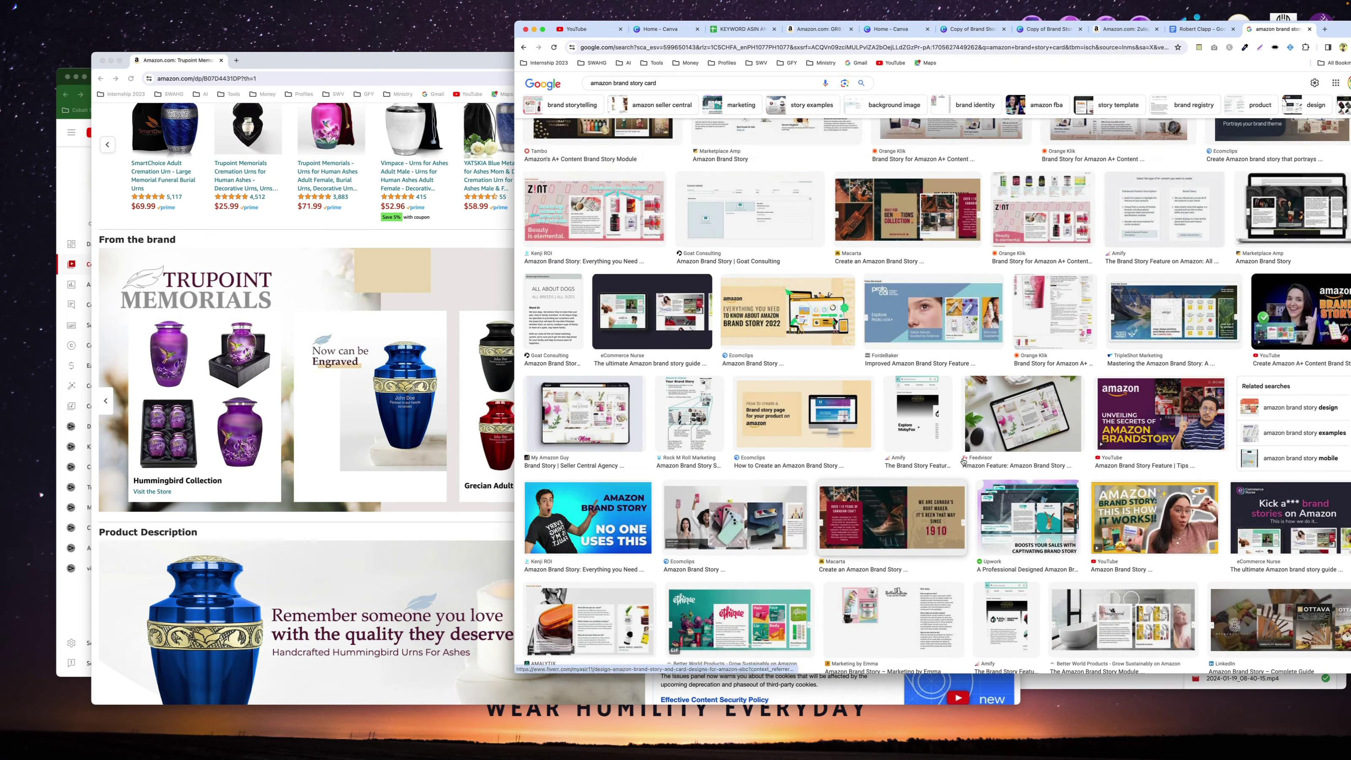
scroll(964, 462, "up", 3)
Search Google Images for "amazon brand story card review" and look through the results for a review card example.
left_click(680, 94)
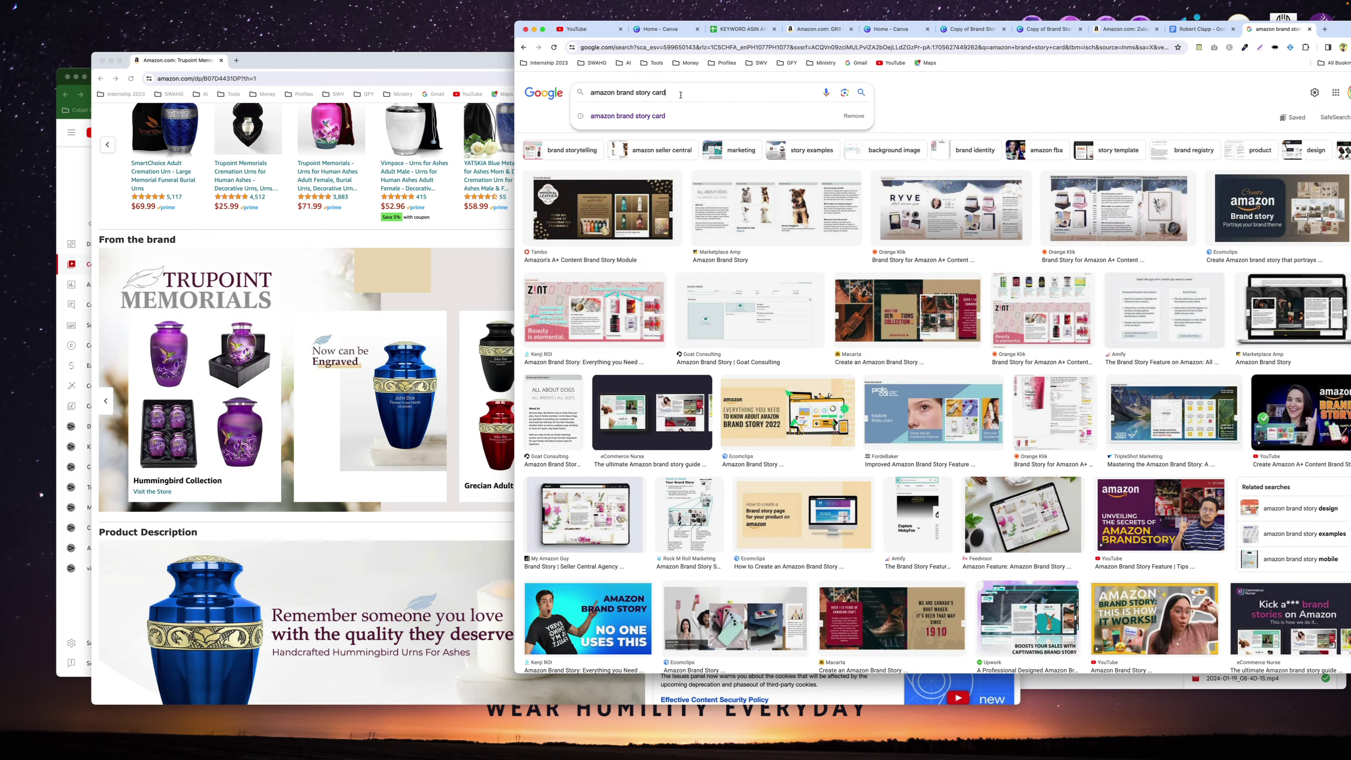
type("review")
key("Return")
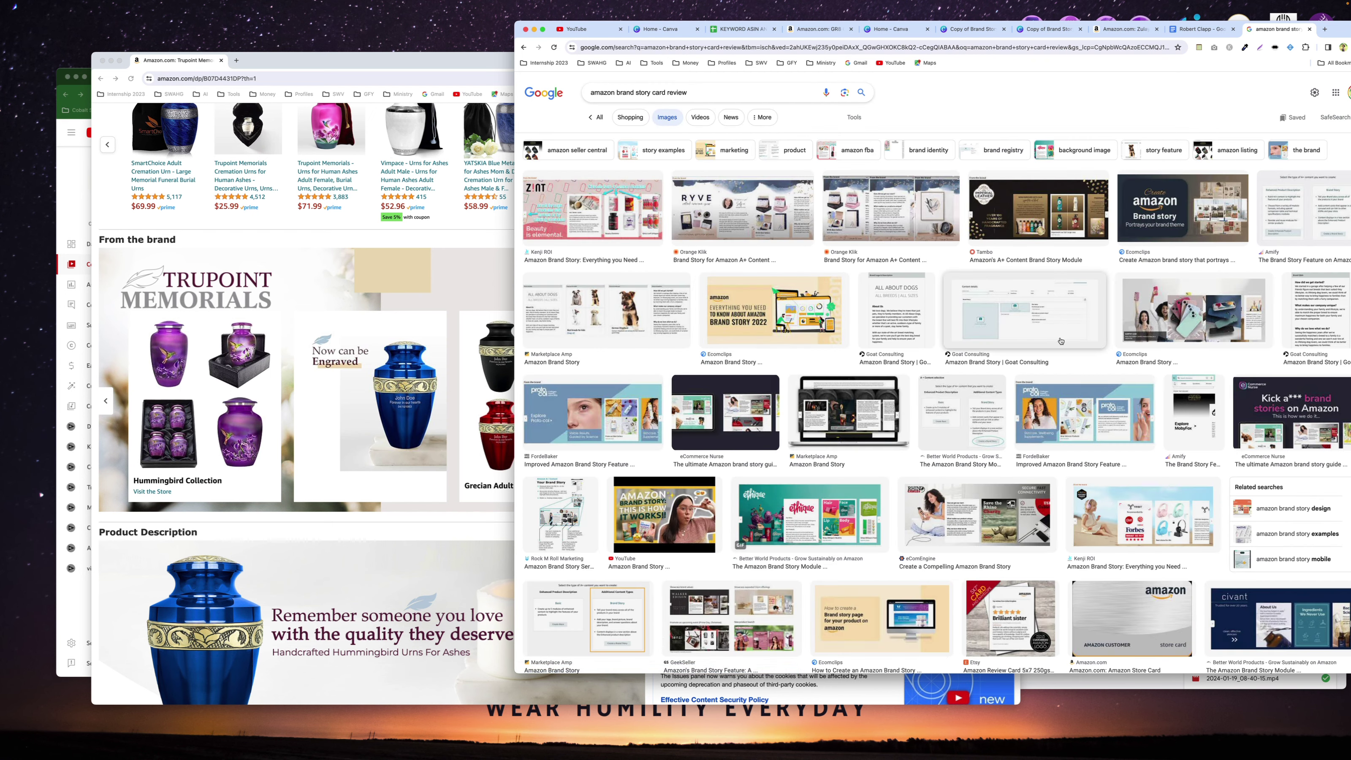
scroll(1022, 314, "down", 2)
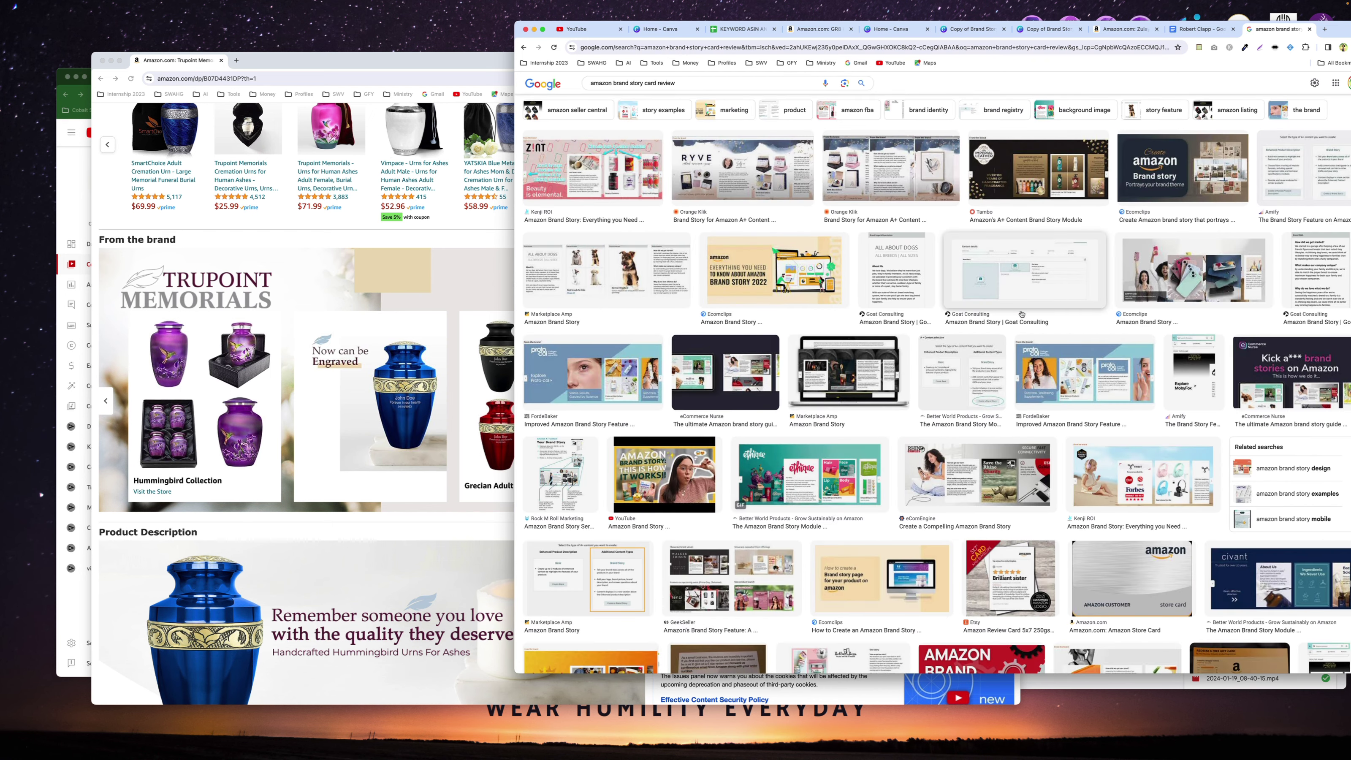
scroll(1022, 314, "down", 4)
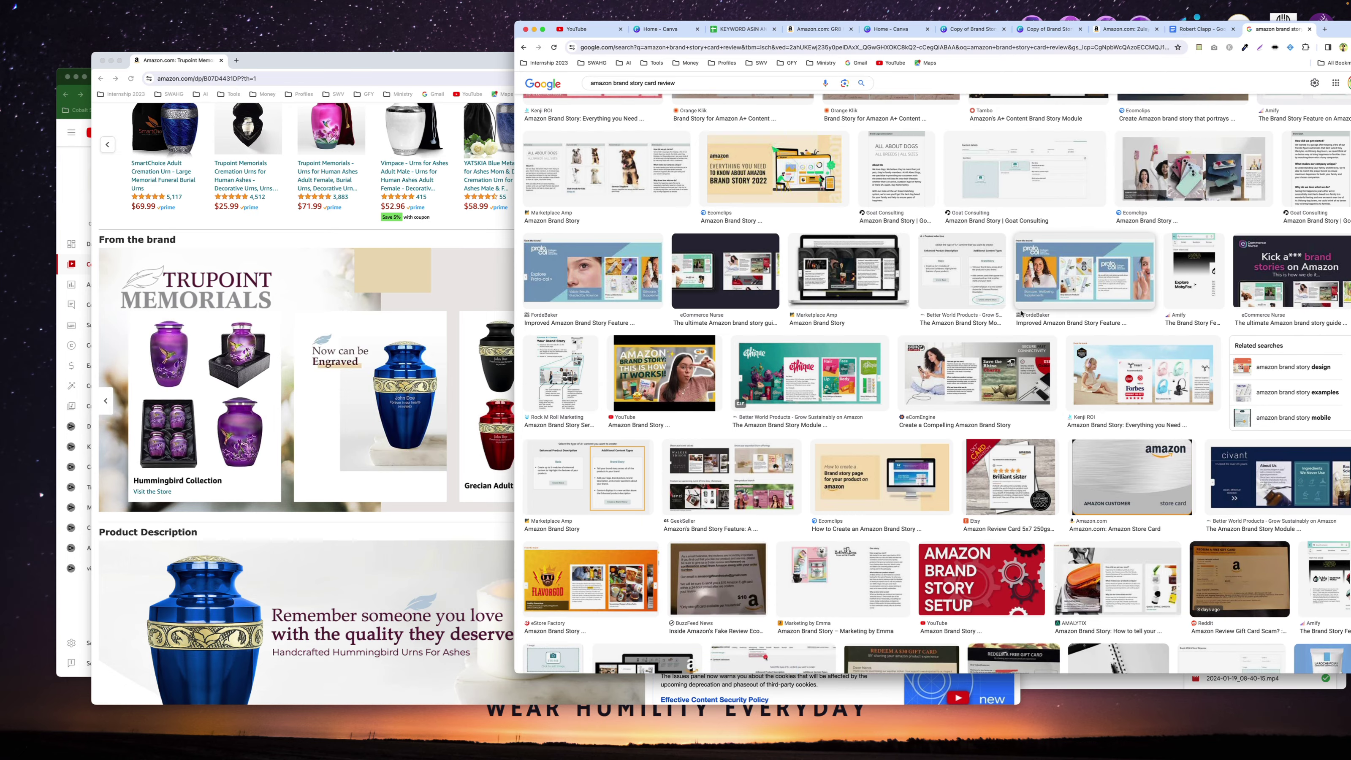
scroll(1022, 315, "up", 5)
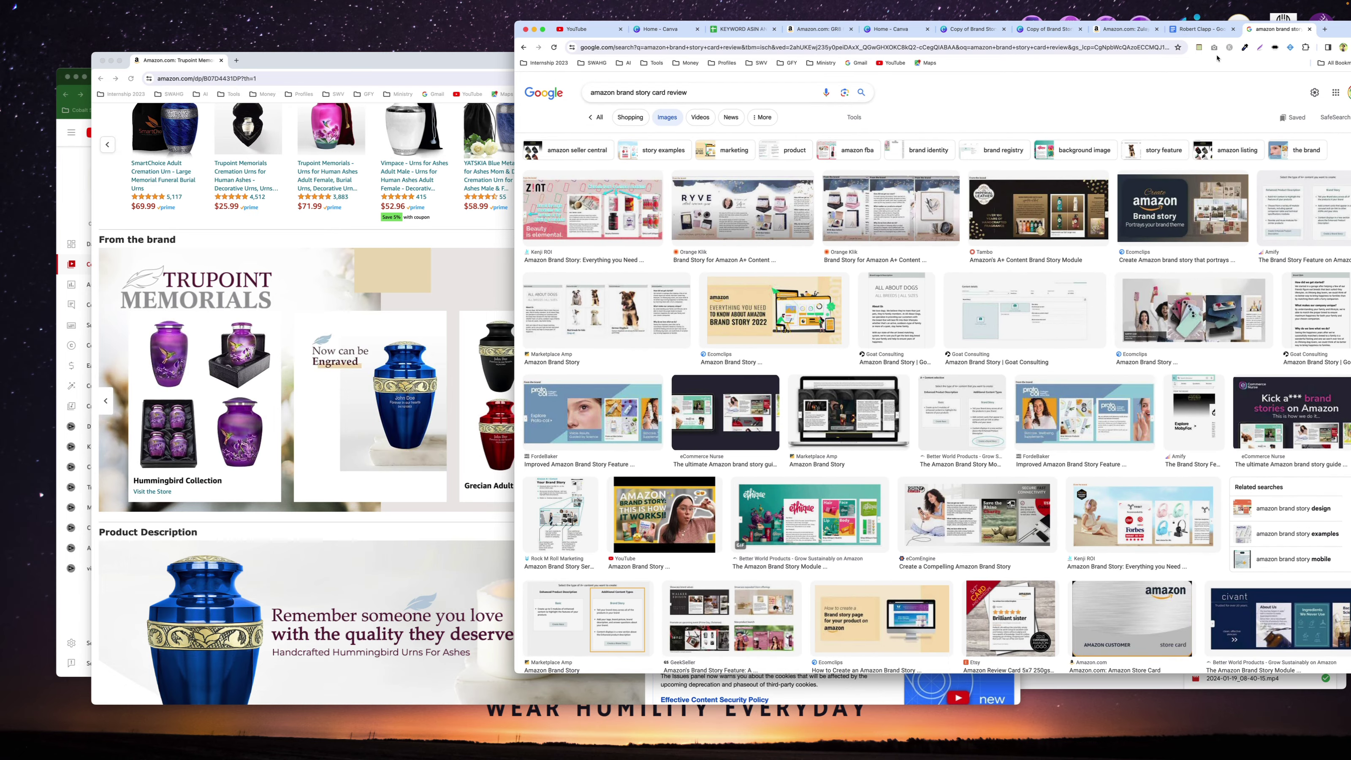
Compare the 8Greens review example in the notes document with the Zulay Kitchen Brand Story and the image search results.
left_click(1204, 29)
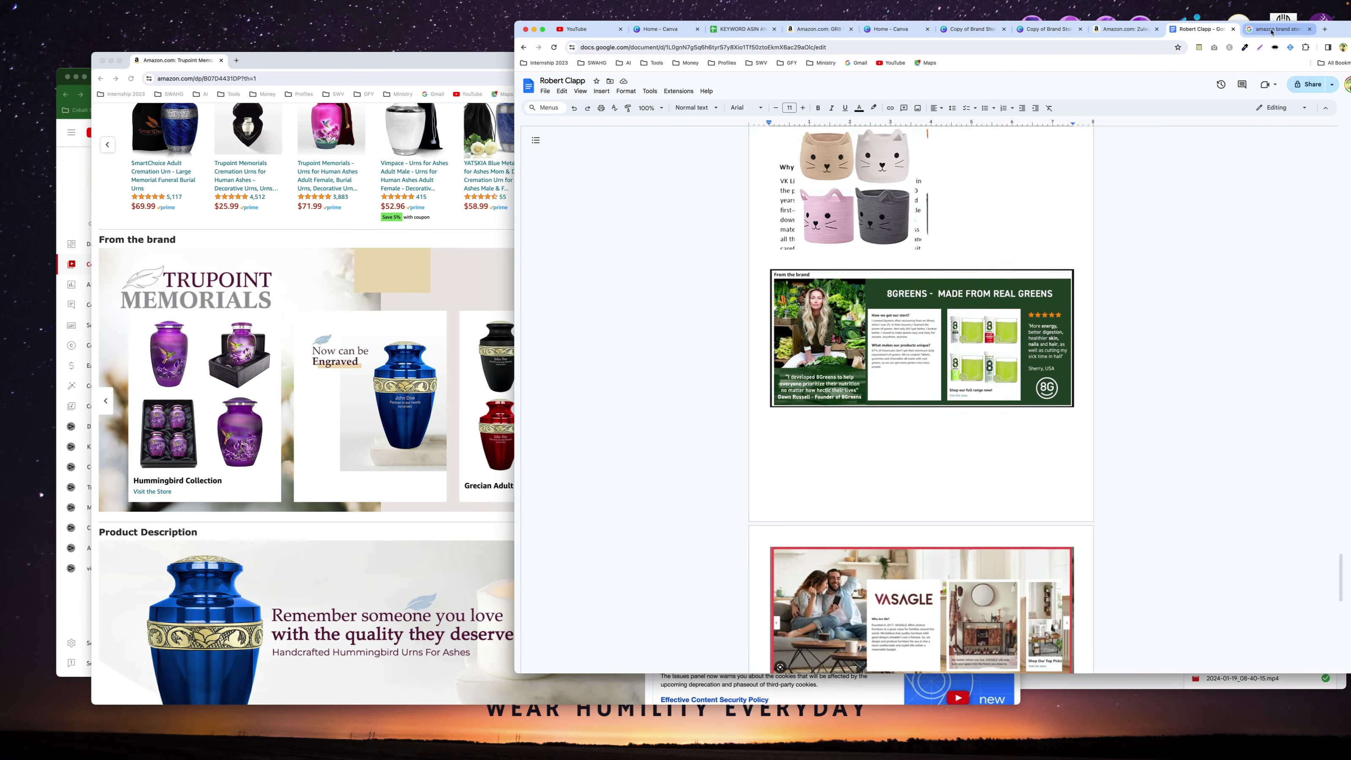
left_click(1271, 32)
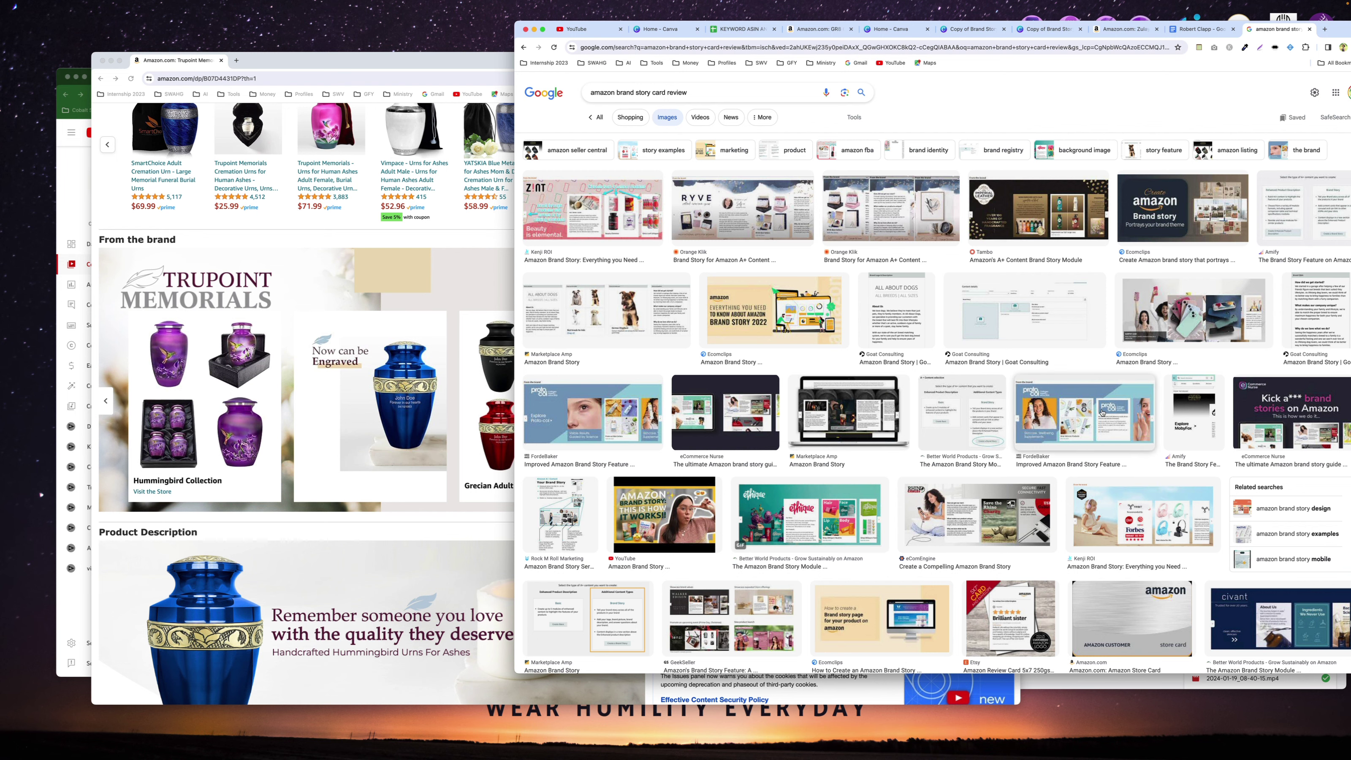
left_click(1123, 29)
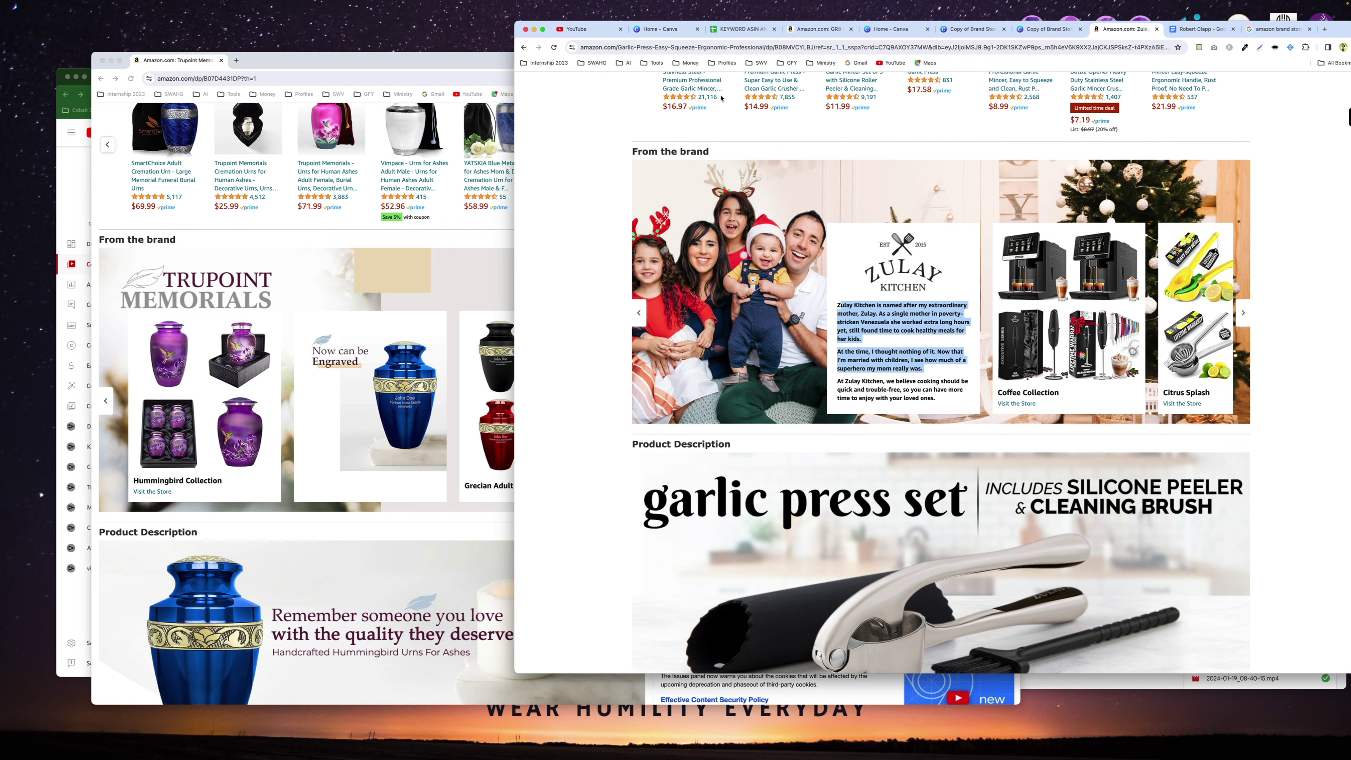
left_click(1279, 32)
left_click(1207, 30)
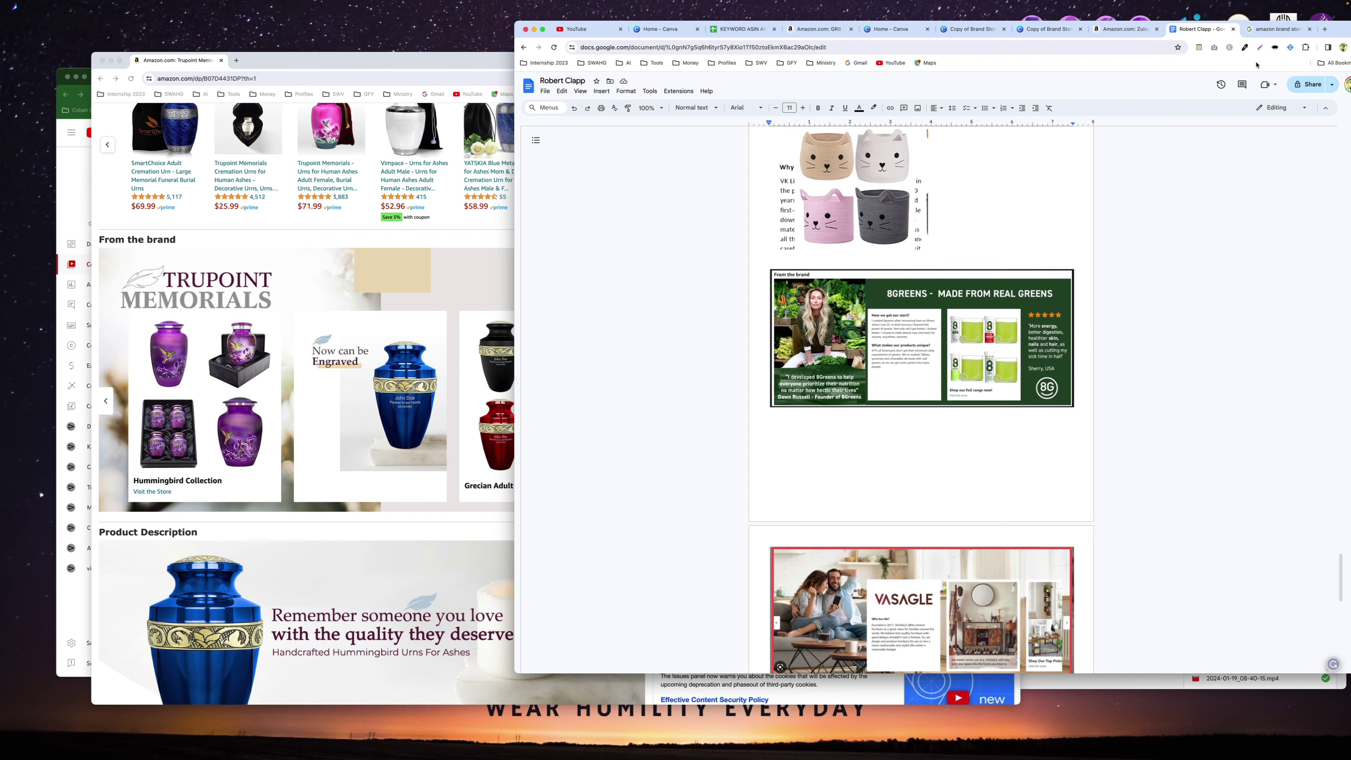
left_click(1270, 31)
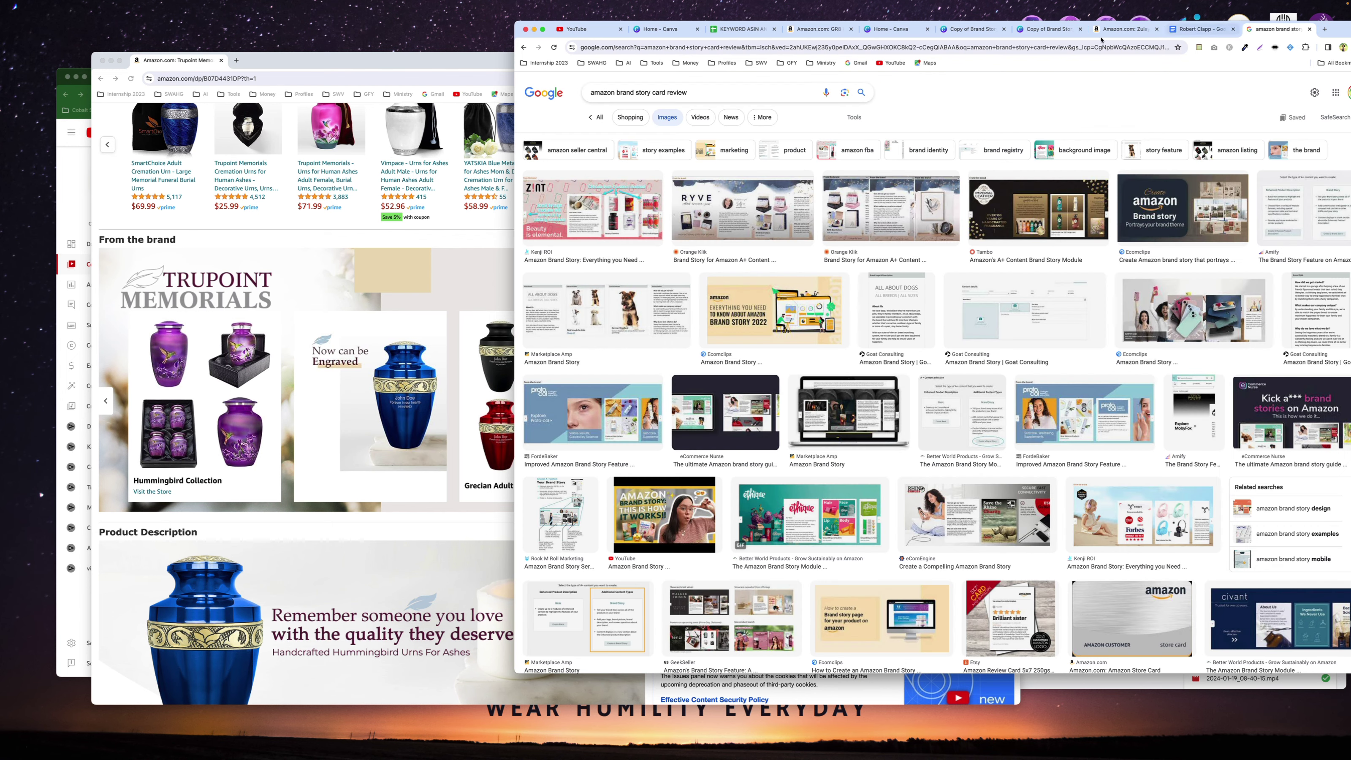
In the Brand Story Cards design, search the elements for "5 stars" and add the gold five-star graphic to page 4.
left_click(1003, 33)
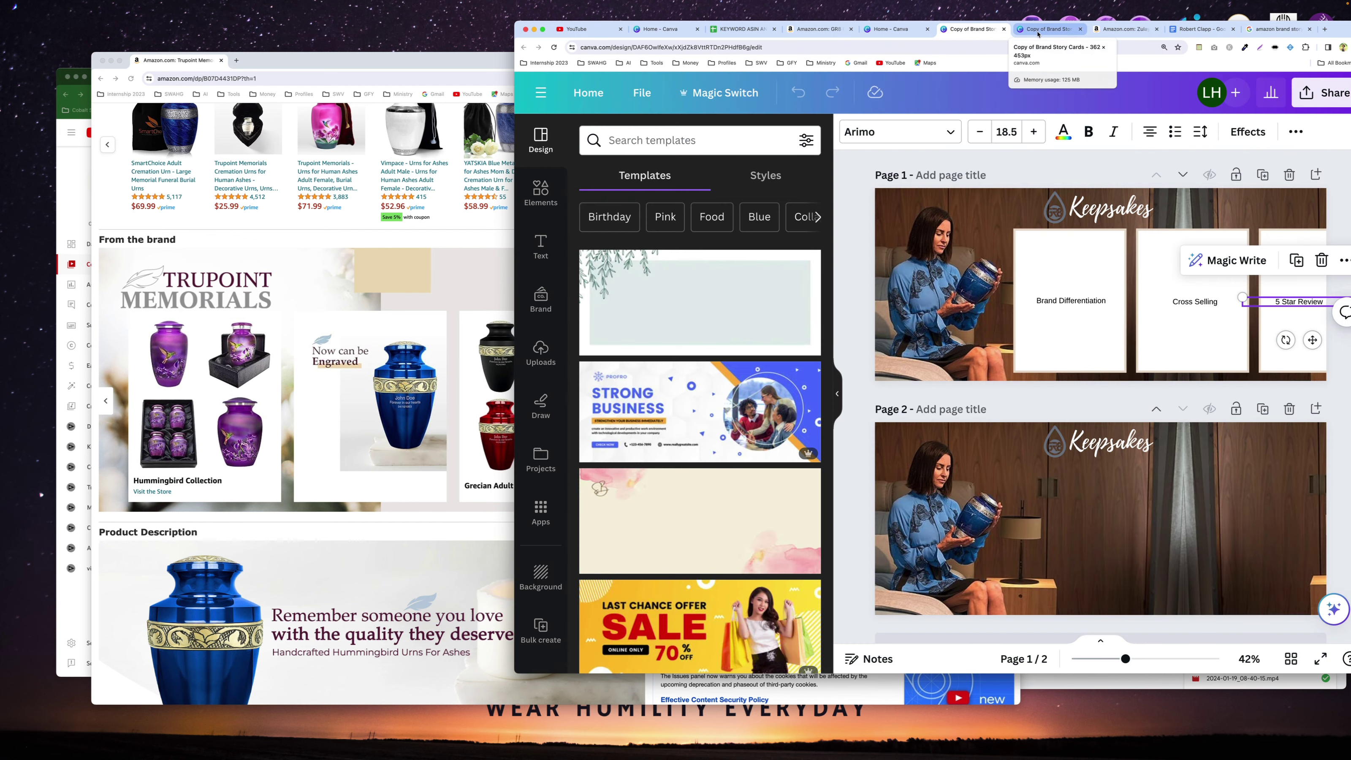
left_click(1043, 31)
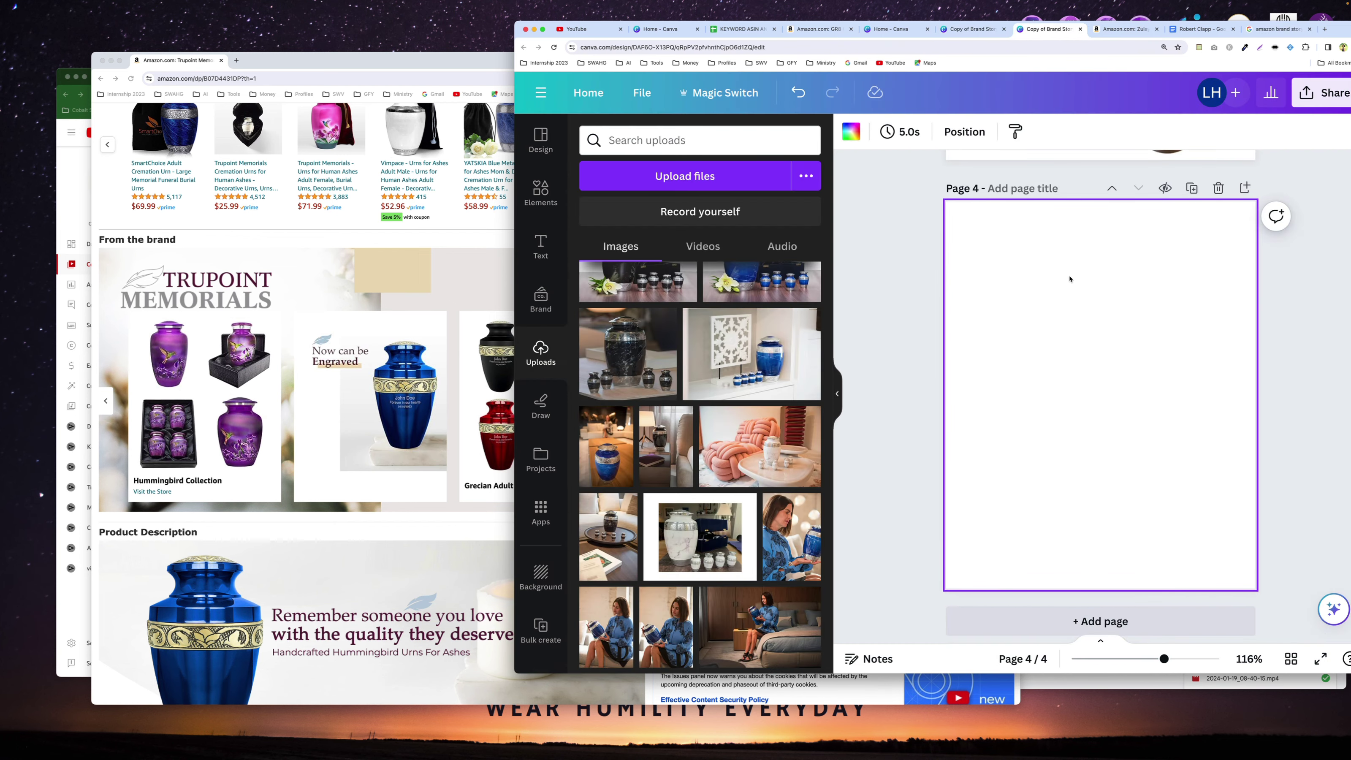
left_click(541, 192)
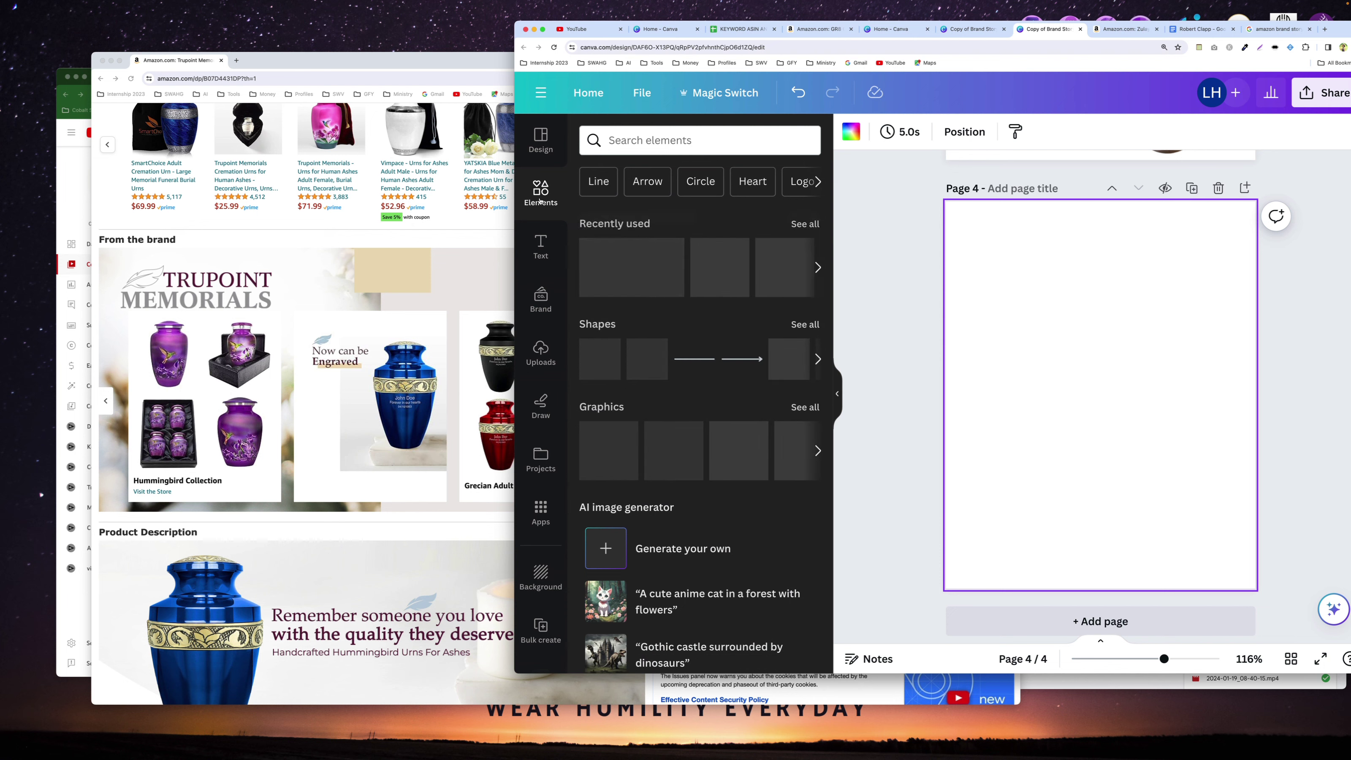
left_click(692, 141)
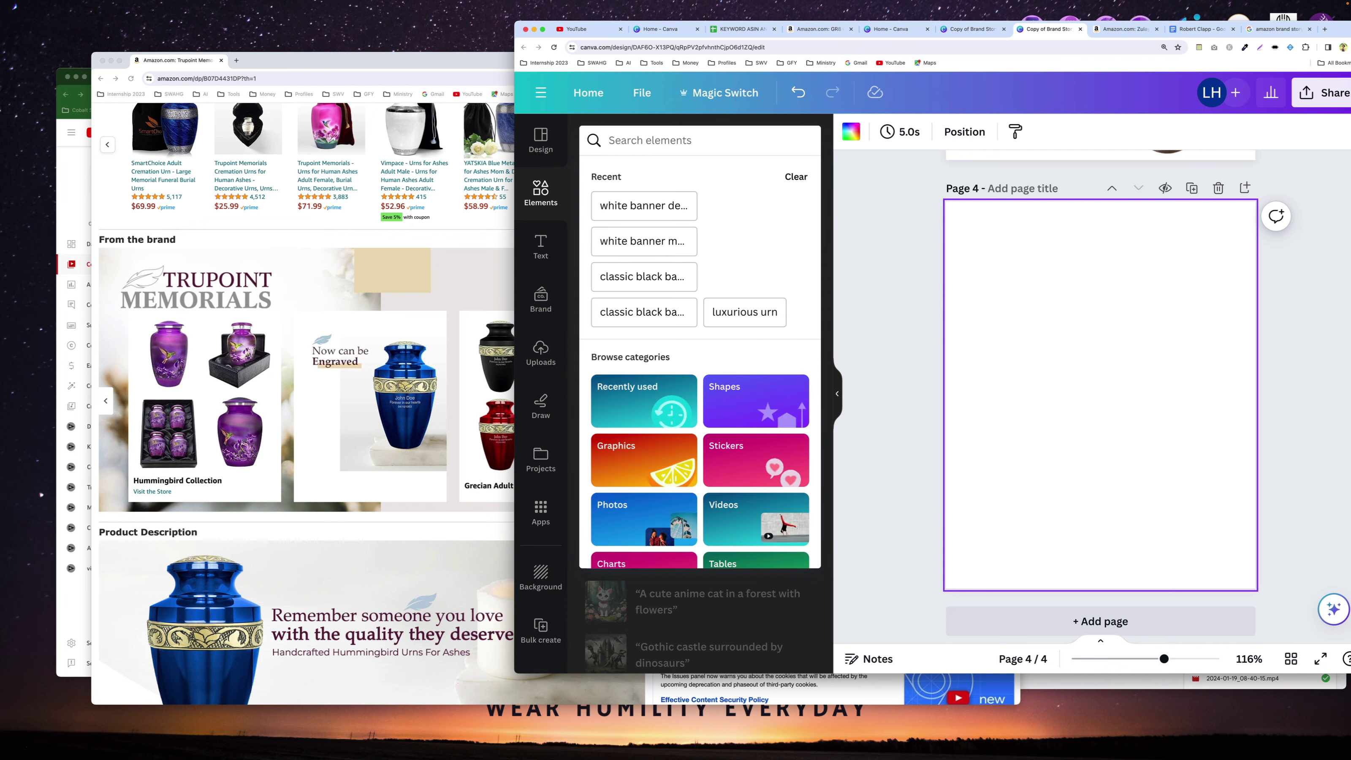
type("5 stars")
key("Return")
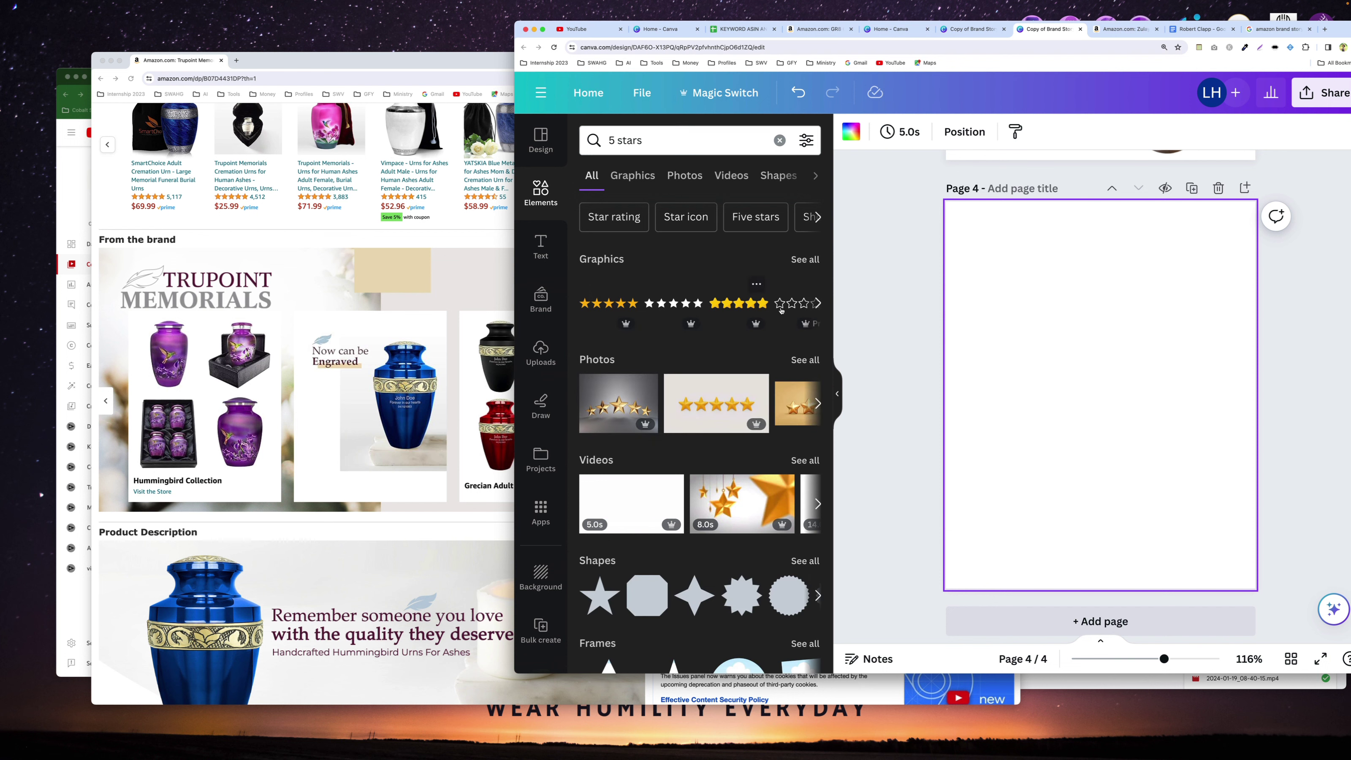
left_click(601, 308)
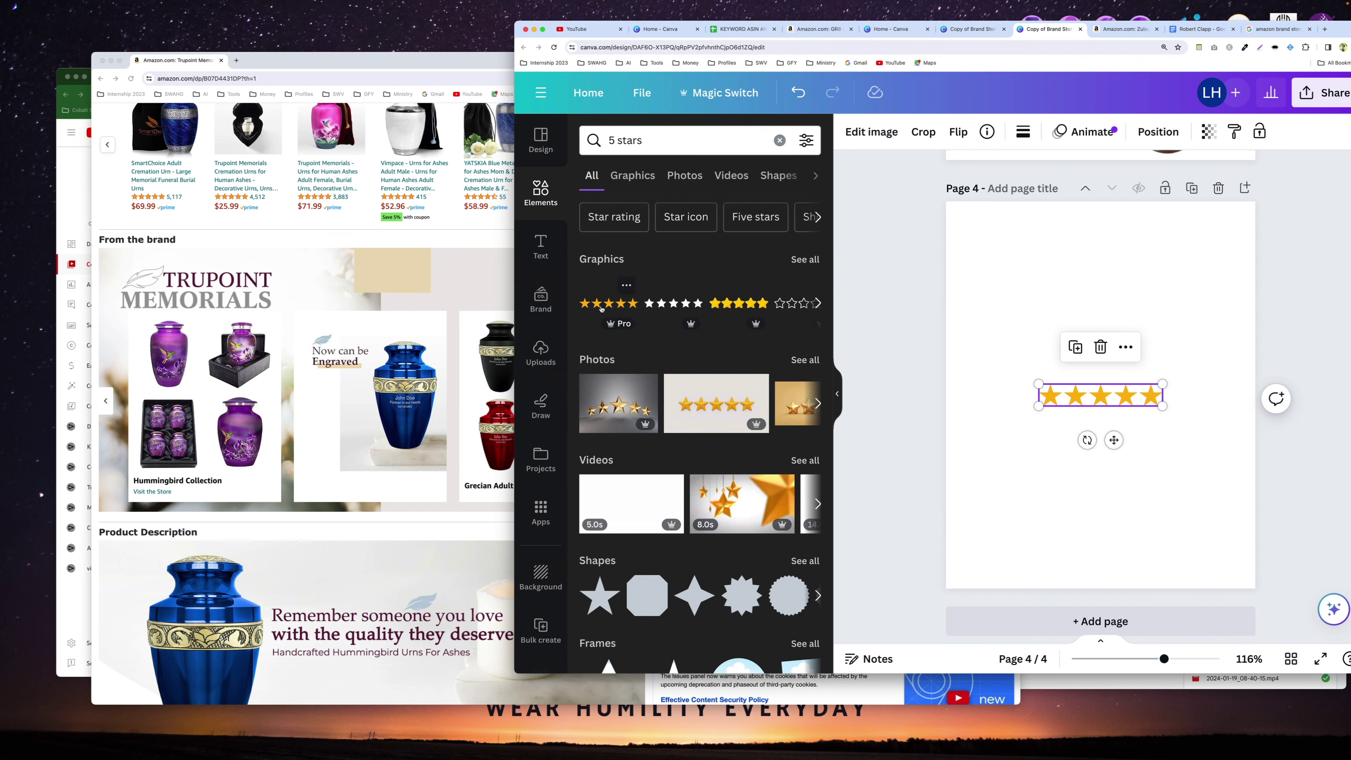
Enlarge the five-star graphic to nearly the full card width and place it near the upper edge of page 4.
left_click_drag(1106, 391, 1229, 322)
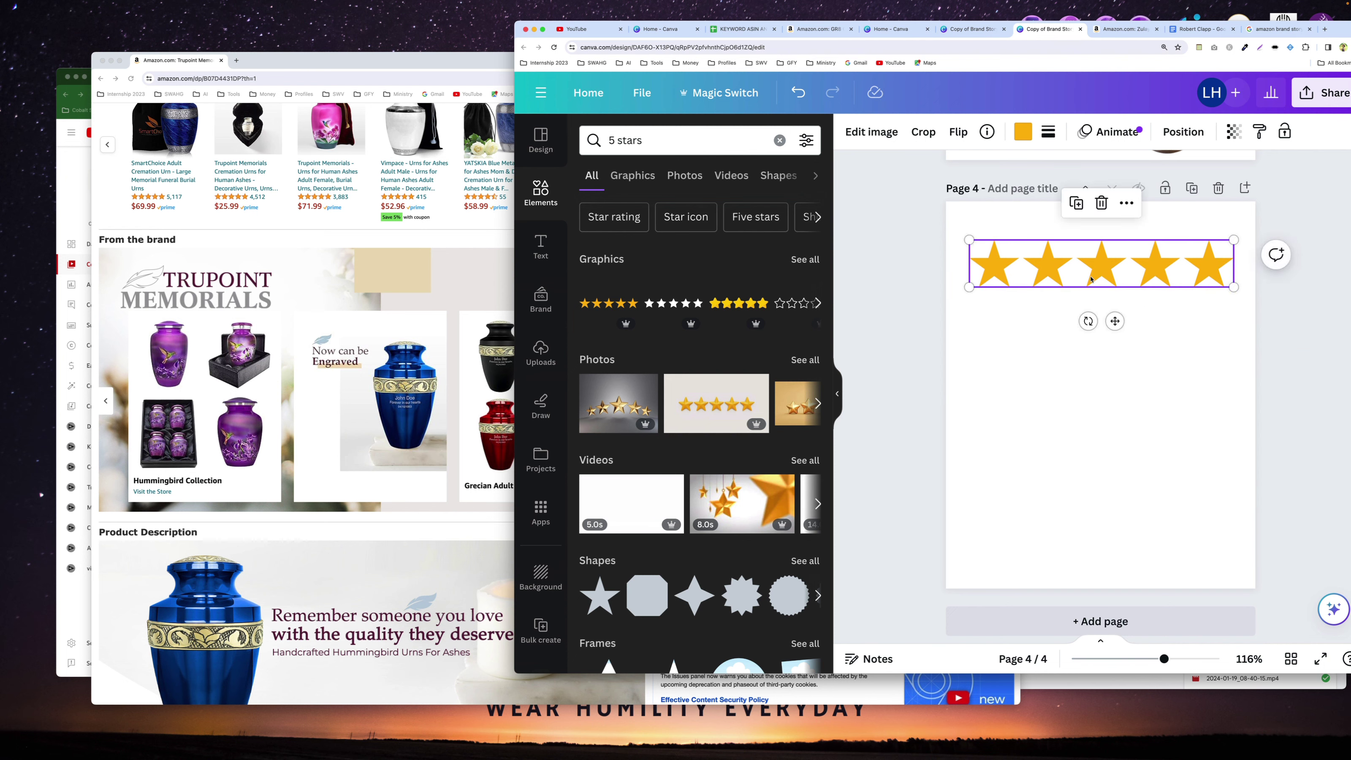
left_click_drag(1091, 280, 1091, 285)
left_click(1103, 401)
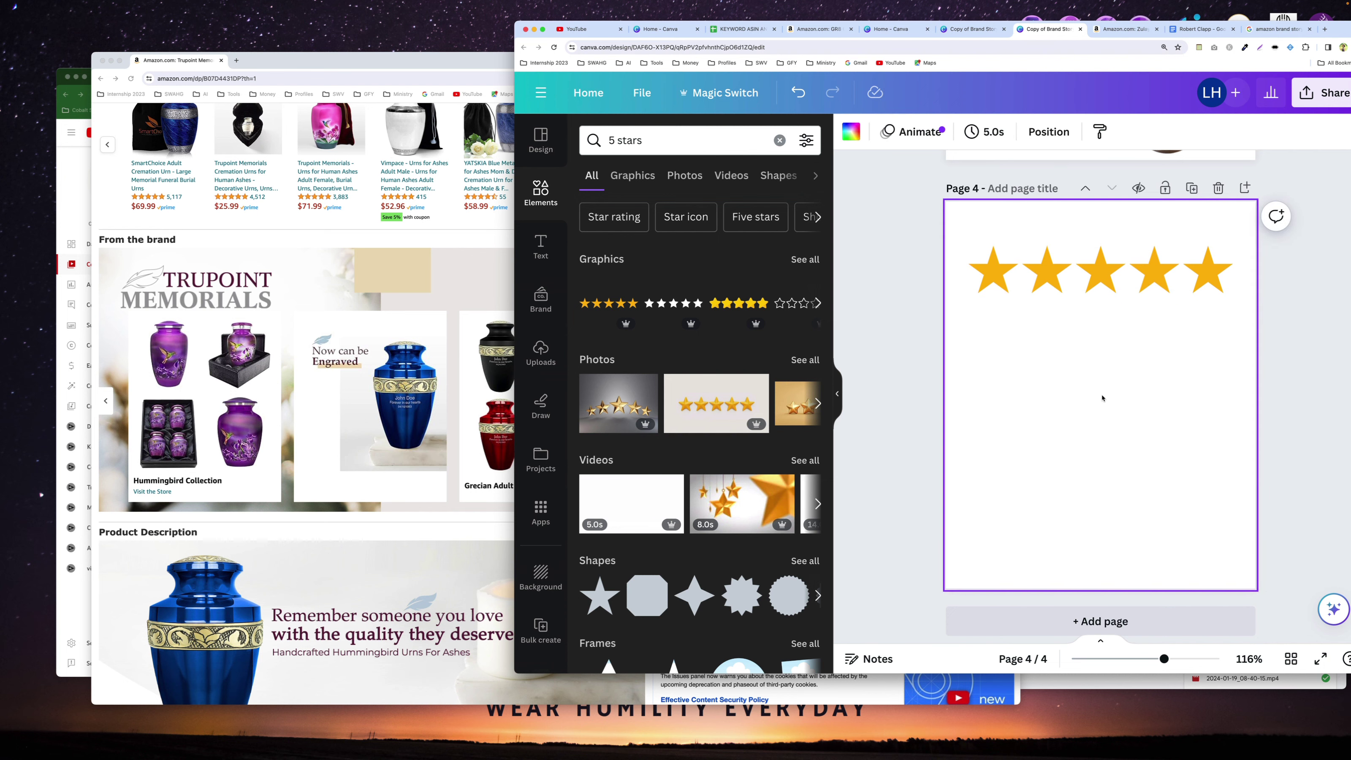
scroll(1103, 399, "up", 3)
scroll(1102, 398, "down", 3)
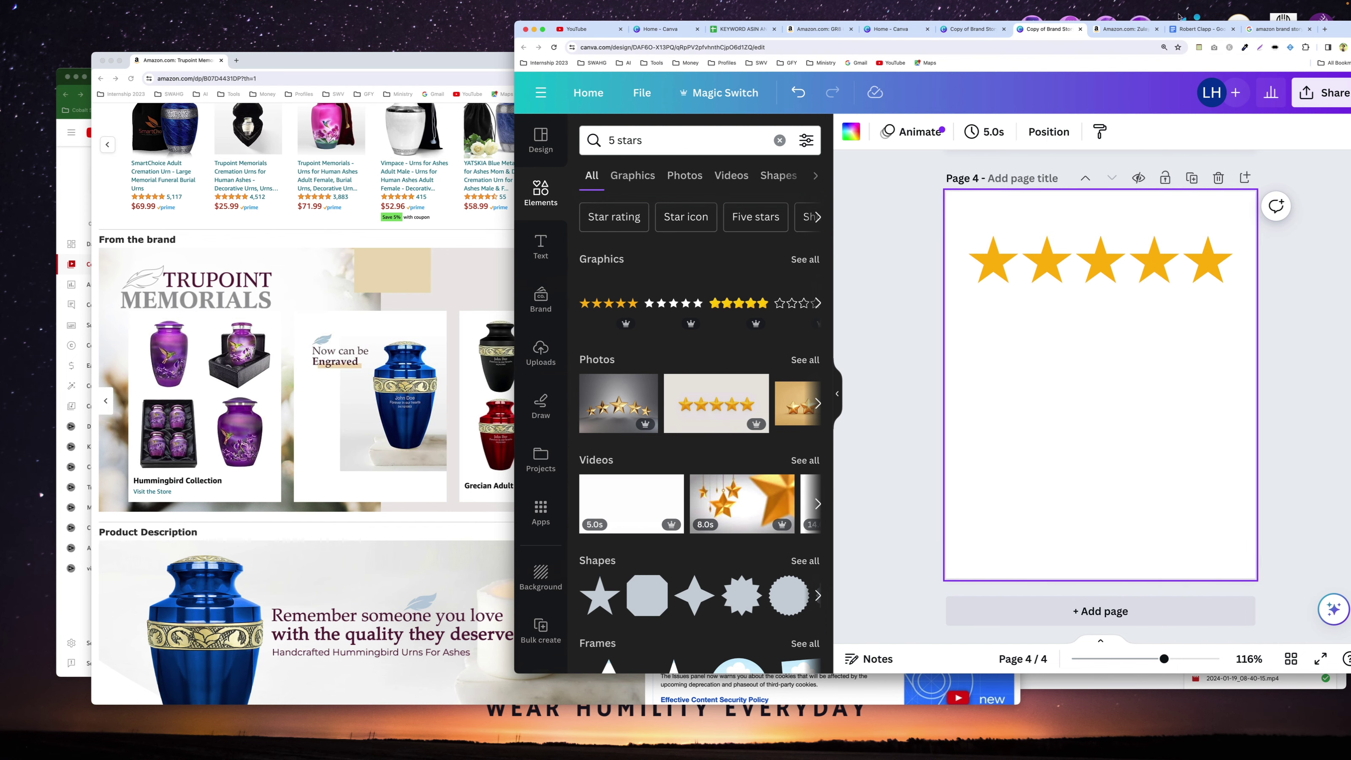
Check the 8Greens review layout in the notes document and the 5 Star Review placeholder in the Brand Story Desktop design.
left_click(1188, 30)
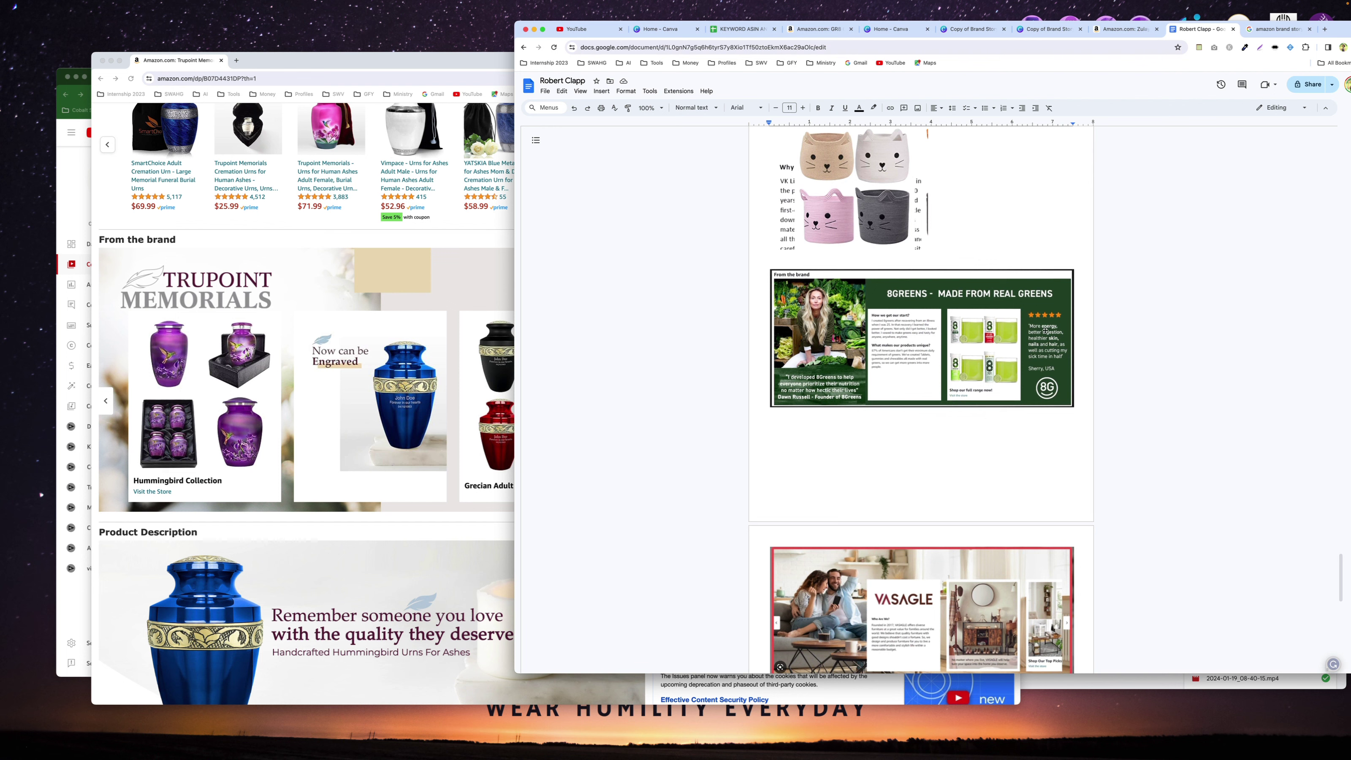
left_click(1271, 34)
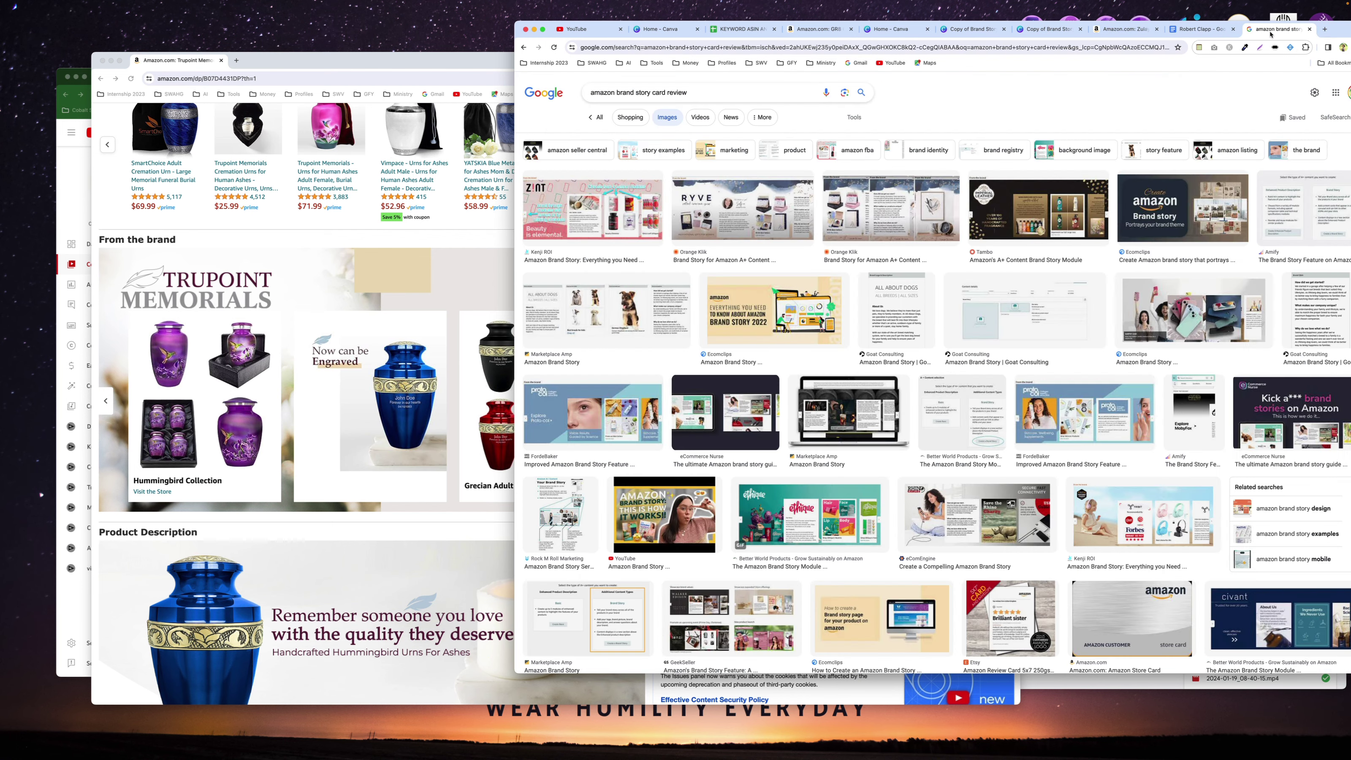
left_click(1203, 32)
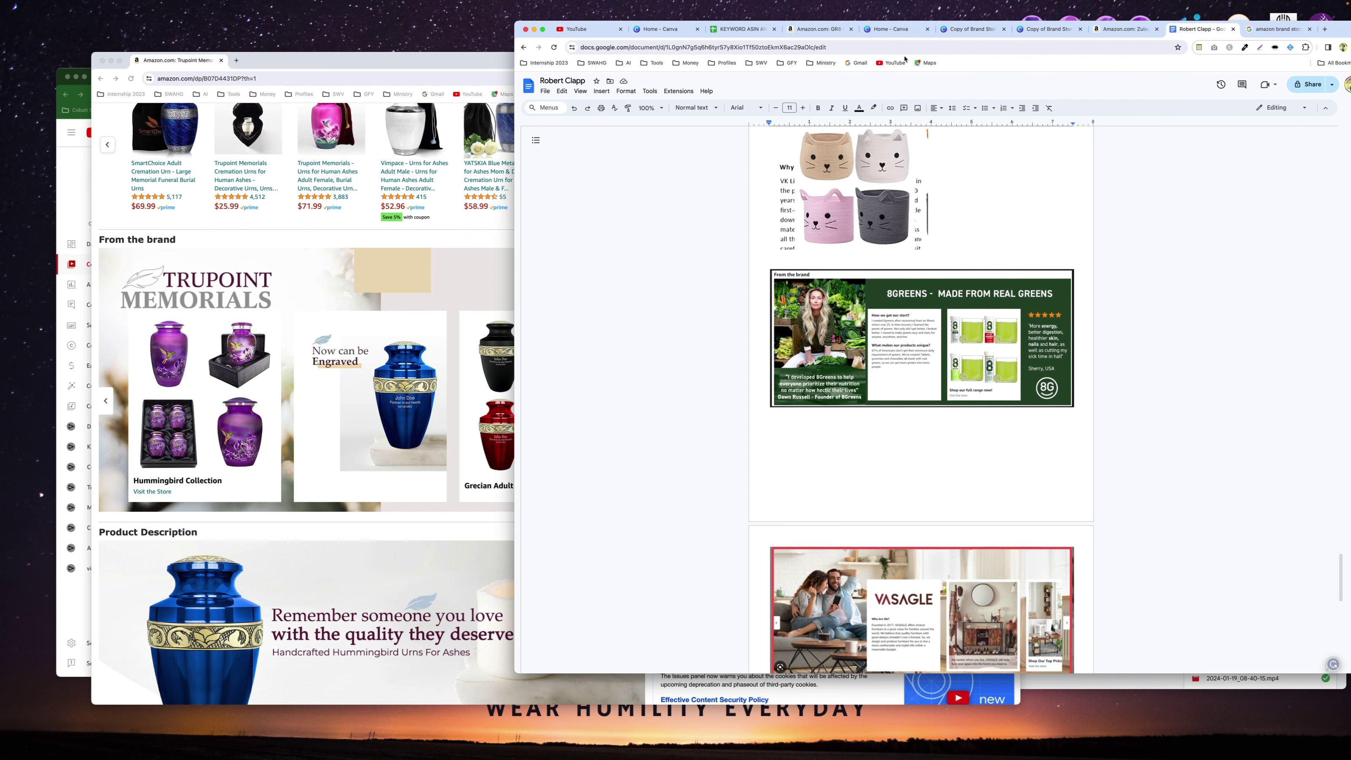
left_click(970, 32)
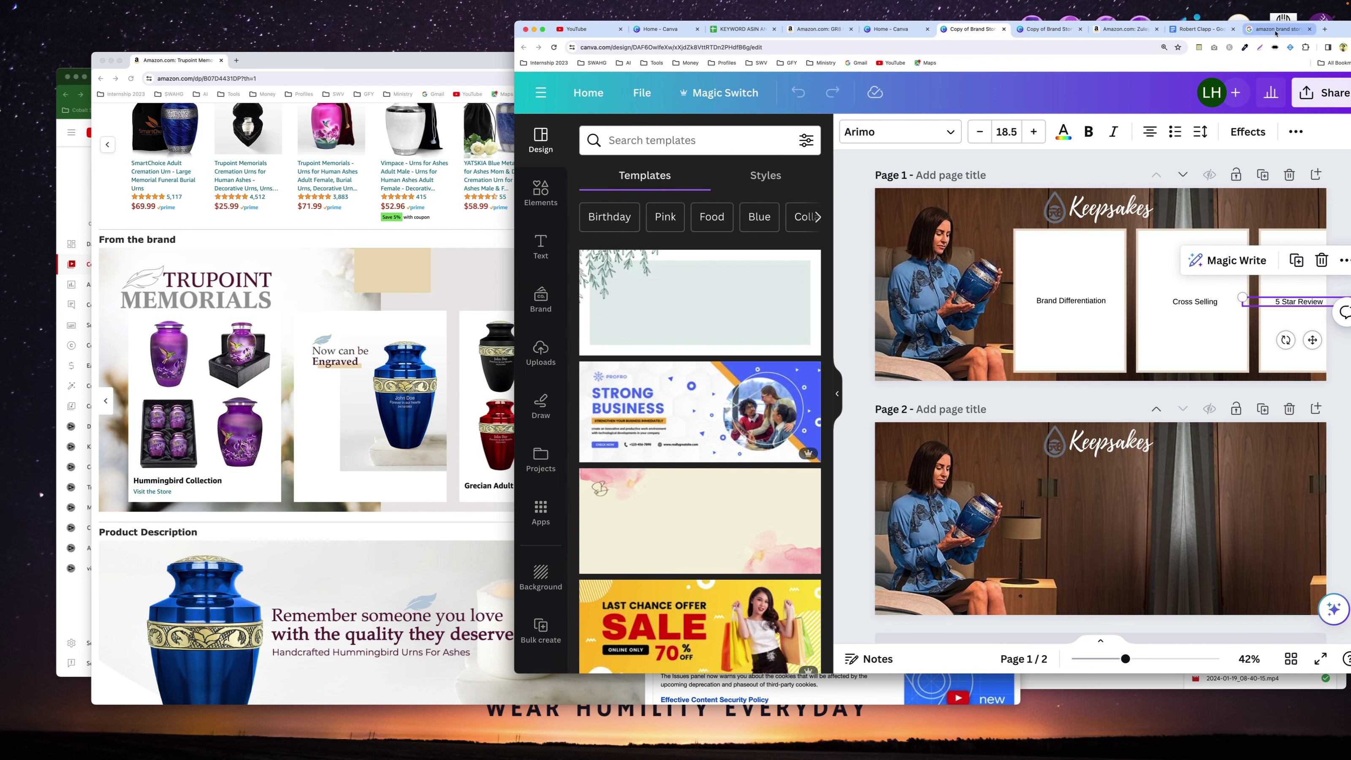
left_click(1035, 29)
Examine the product description on the GR8 Keepsakes marble urn Amazon listing.
left_click(814, 29)
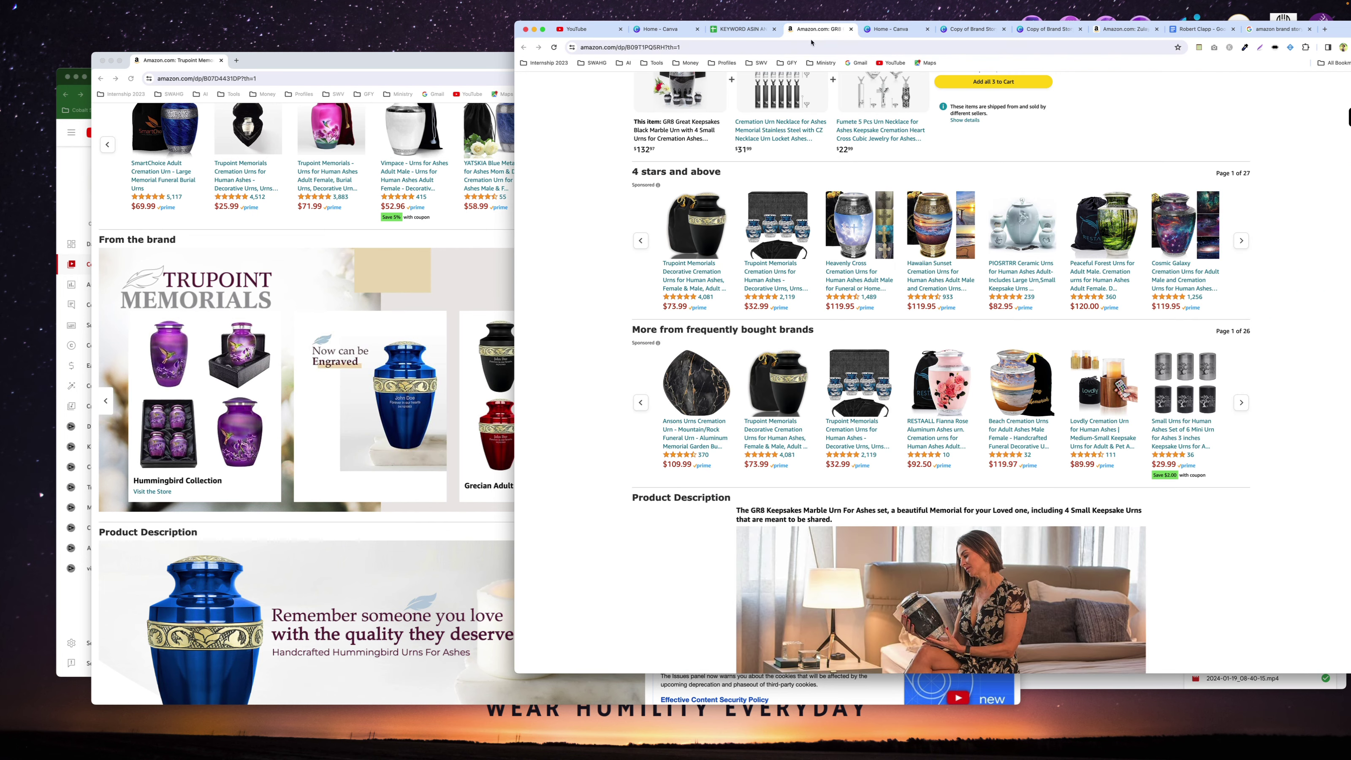
scroll(1011, 368, "down", 12)
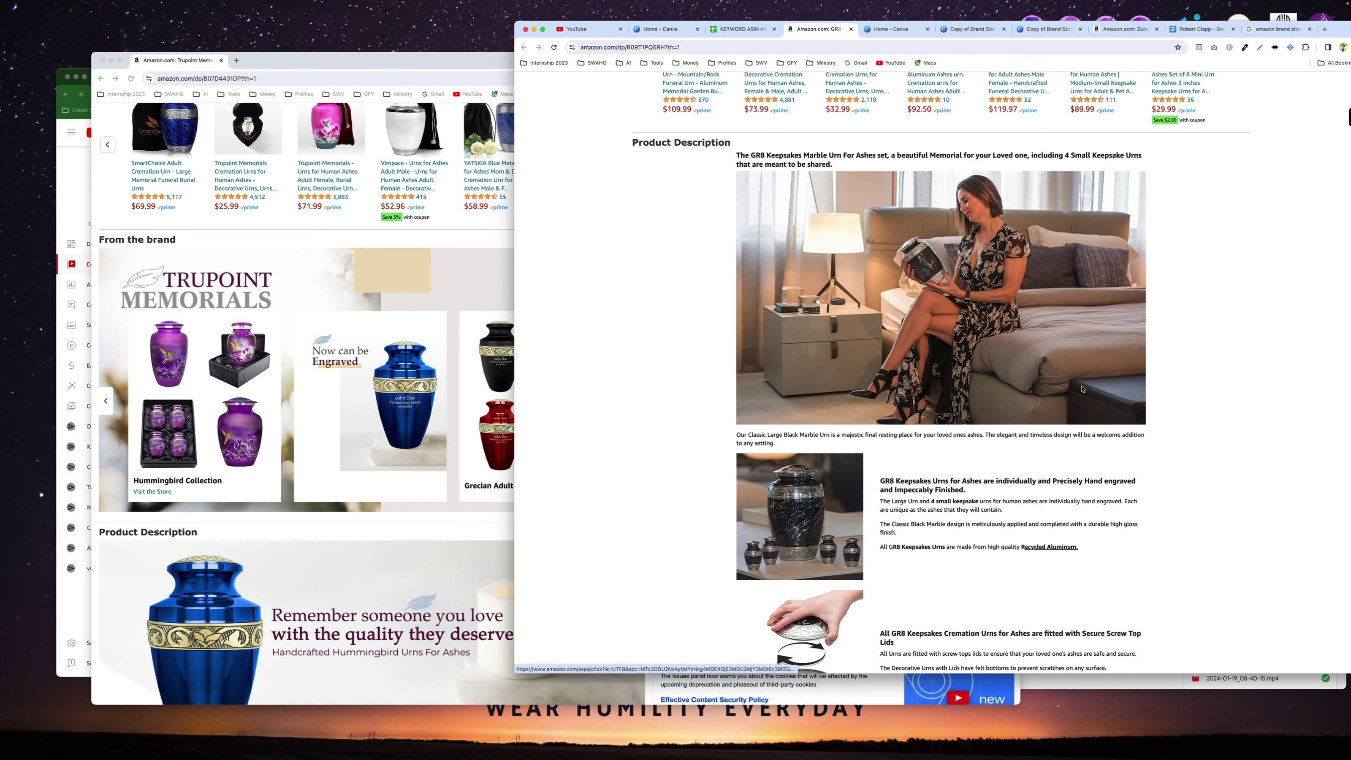
scroll(1083, 389, "up", 8)
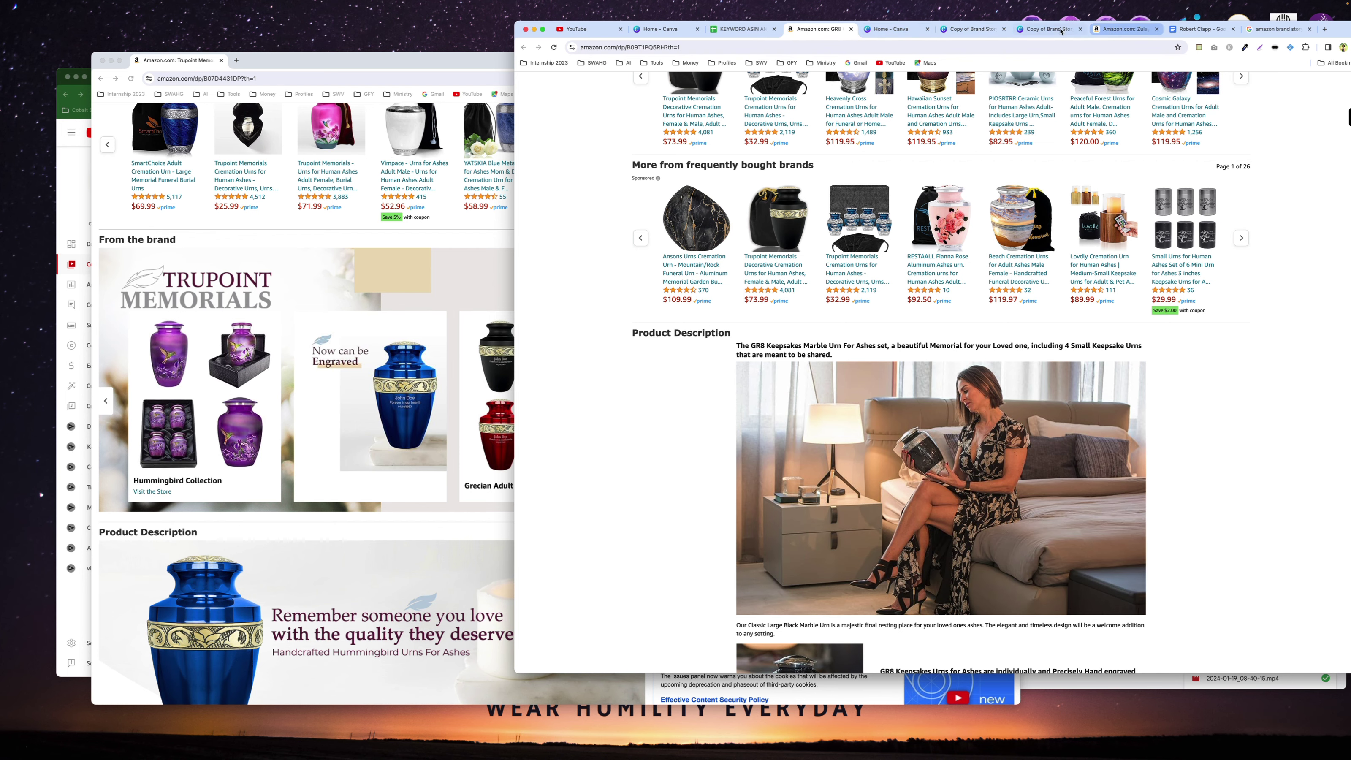
Examine the Zulay Kitchen garlic press listing from its Brand Story through the product description to the similar items comparison.
left_click(1106, 30)
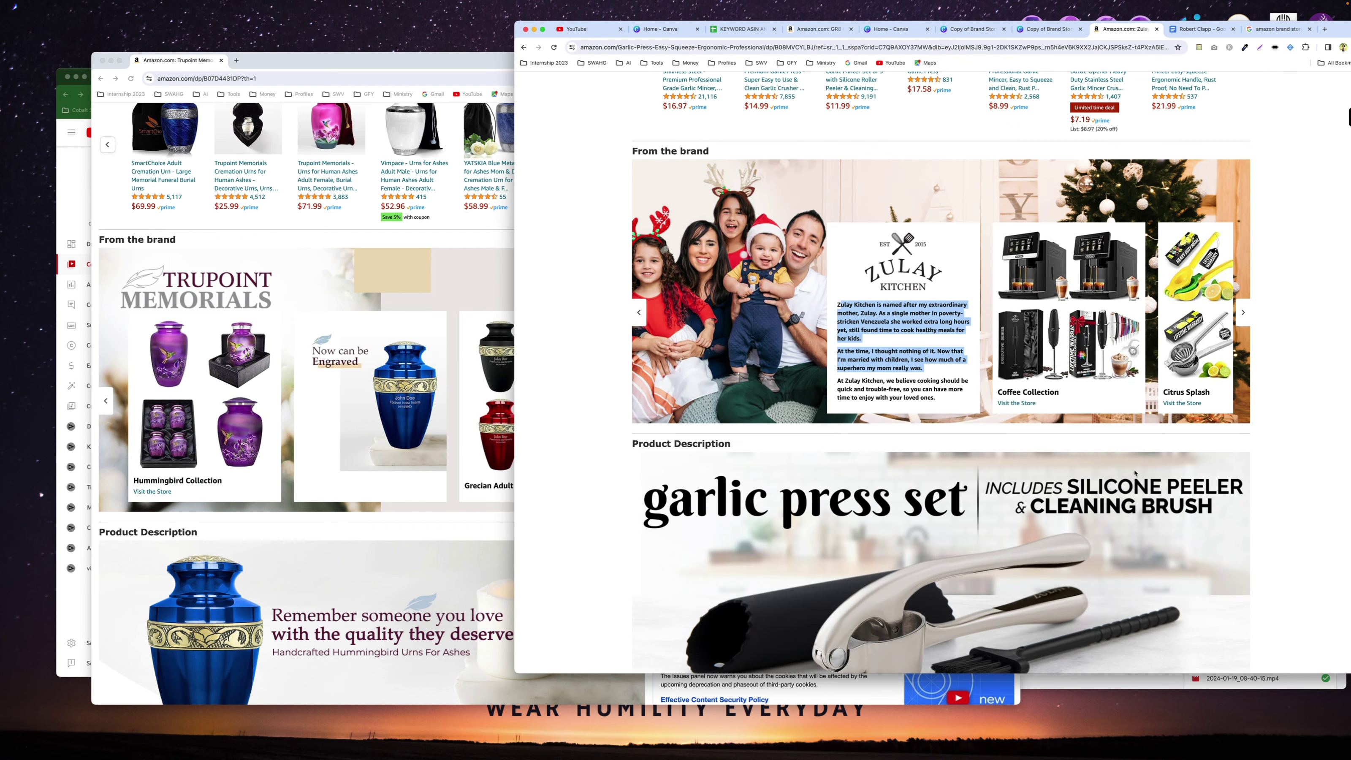
scroll(820, 457, "down", 3)
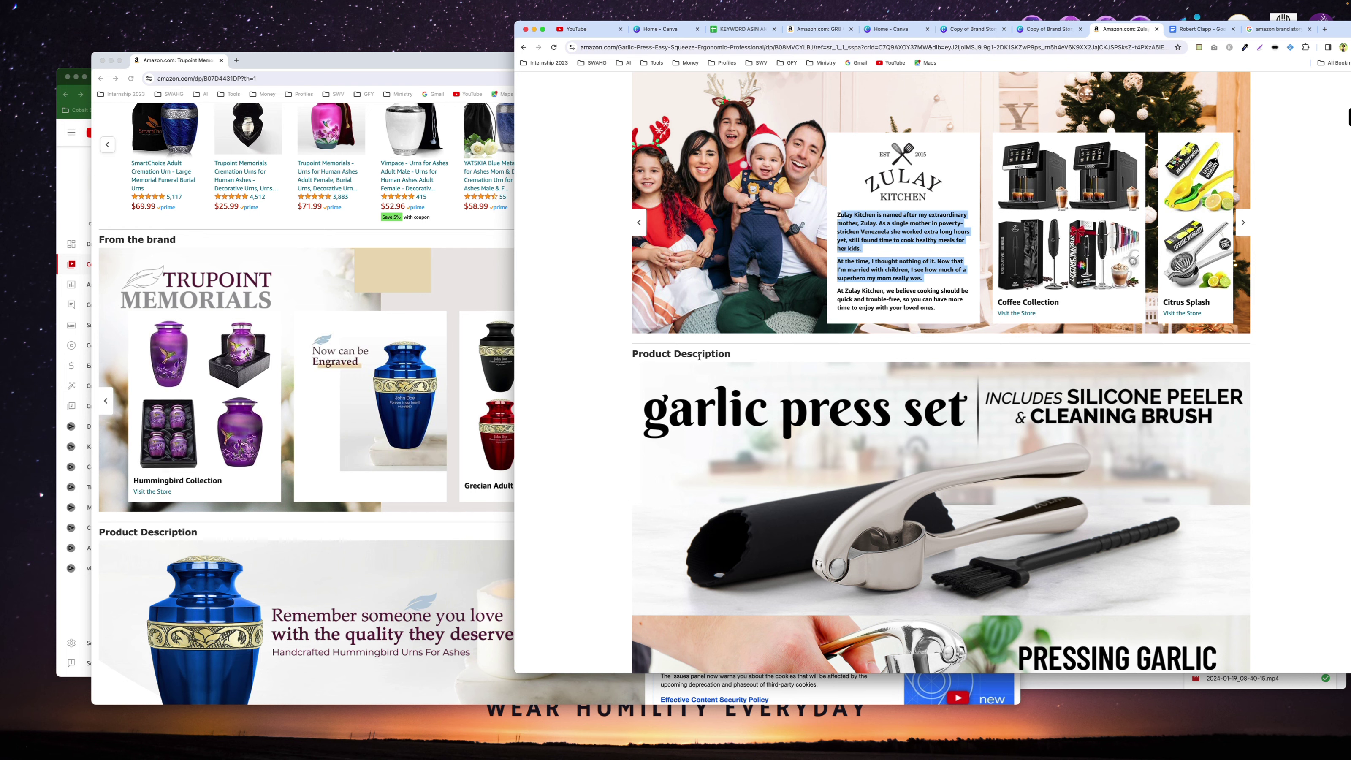
scroll(1277, 495, "down", 5)
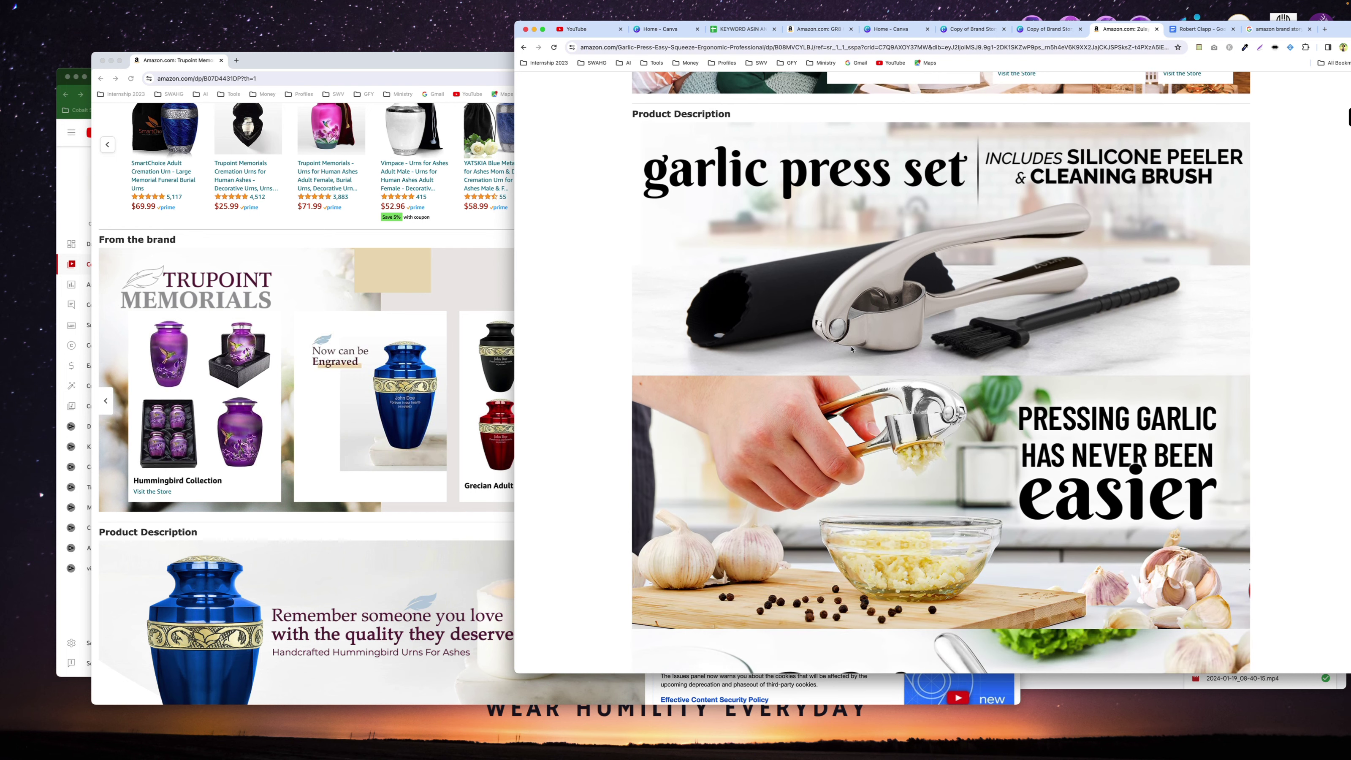
scroll(1064, 540, "down", 10)
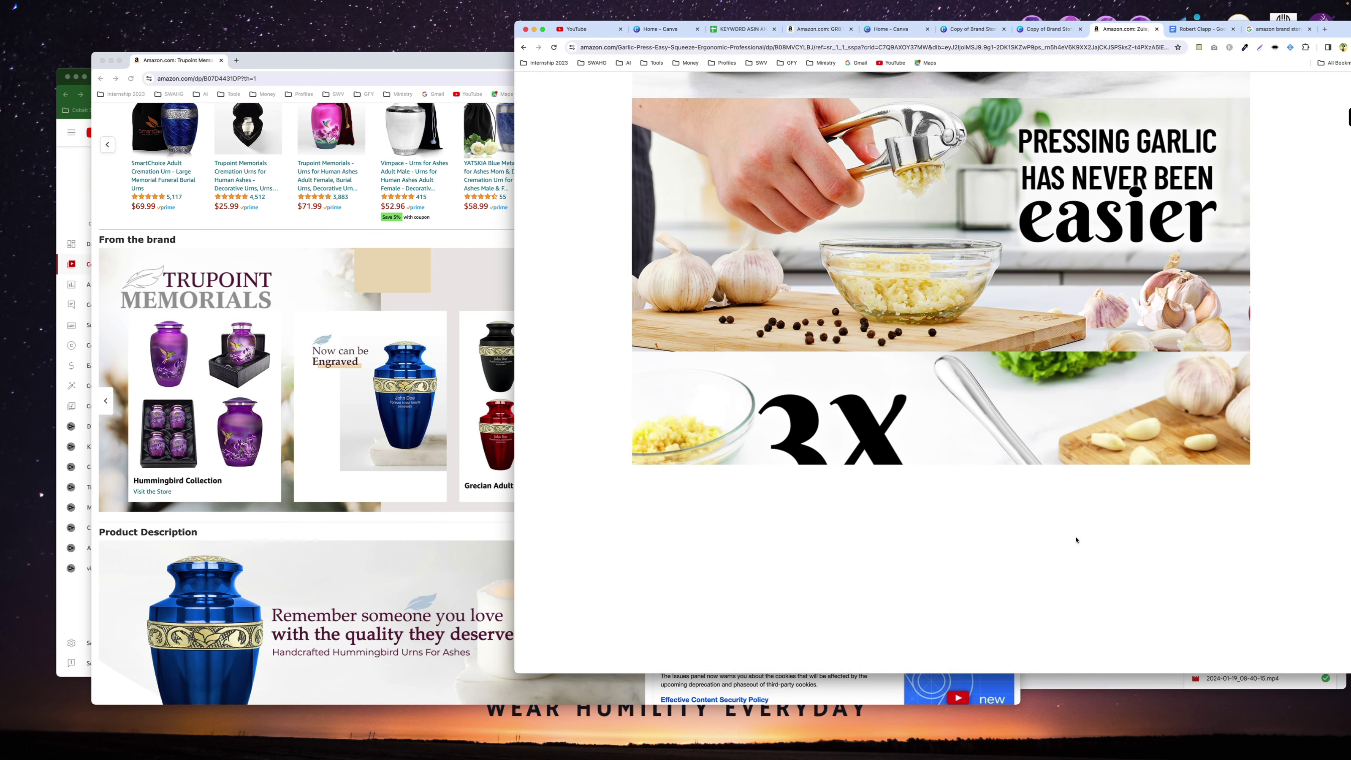
scroll(1075, 539, "down", 20)
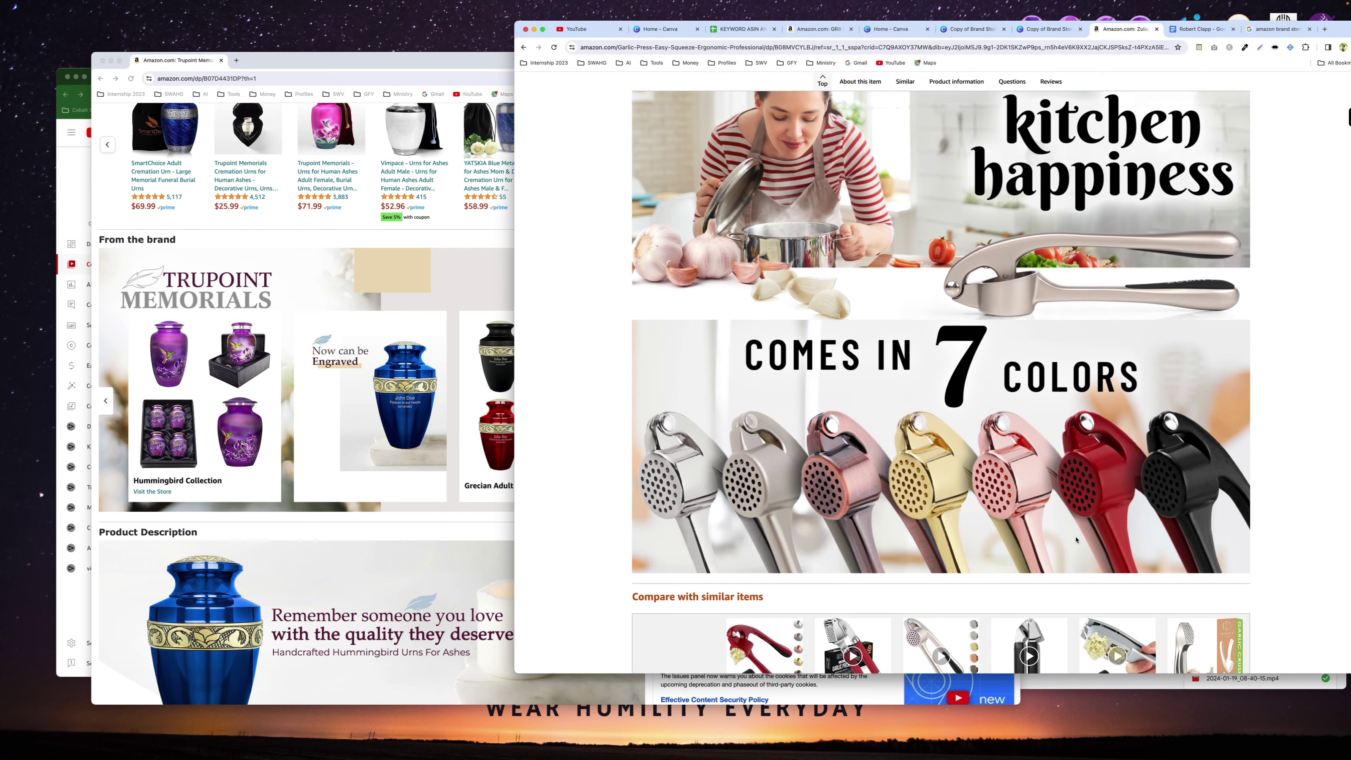
scroll(1075, 539, "up", 5)
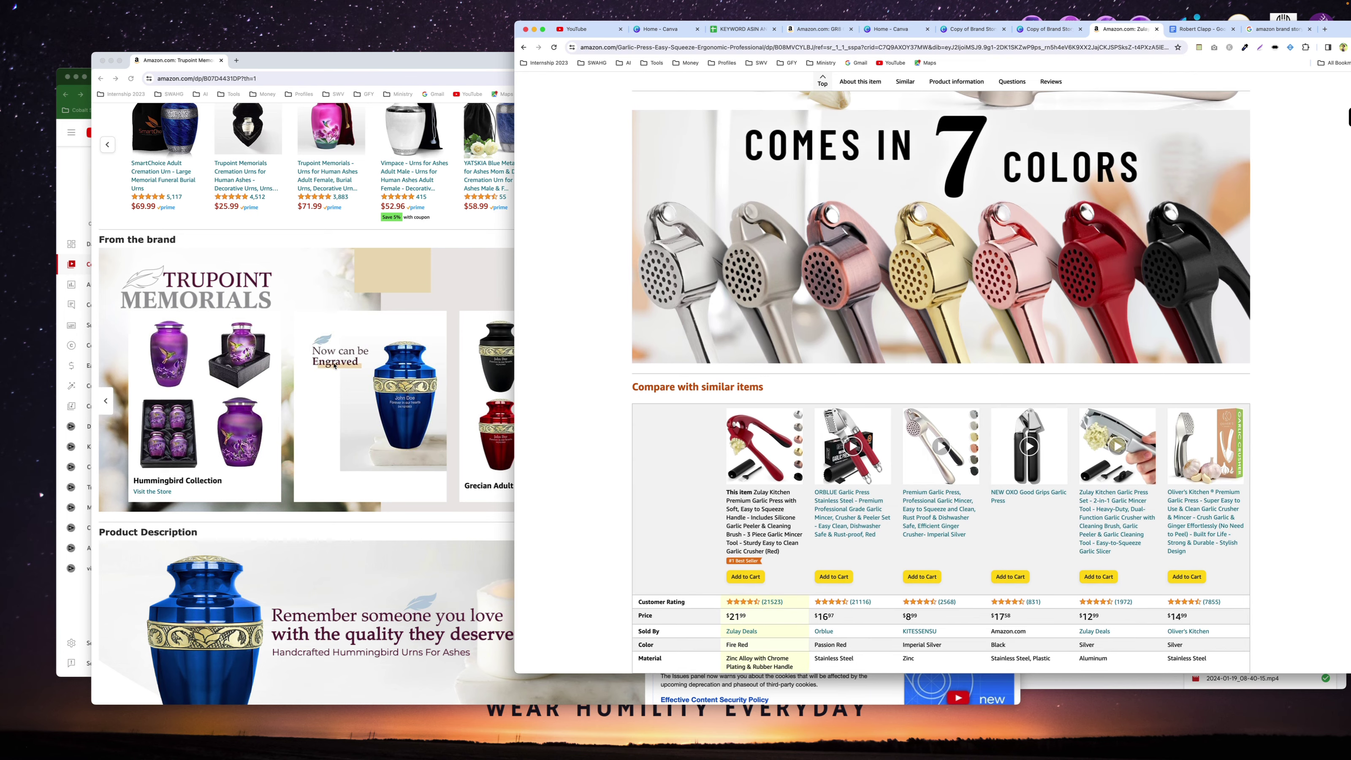
Examine the Trupoint Memorials urn listing from its From the brand section through the product description to the personal tribute and engraving section.
left_click(185, 61)
scroll(488, 461, "down", 8)
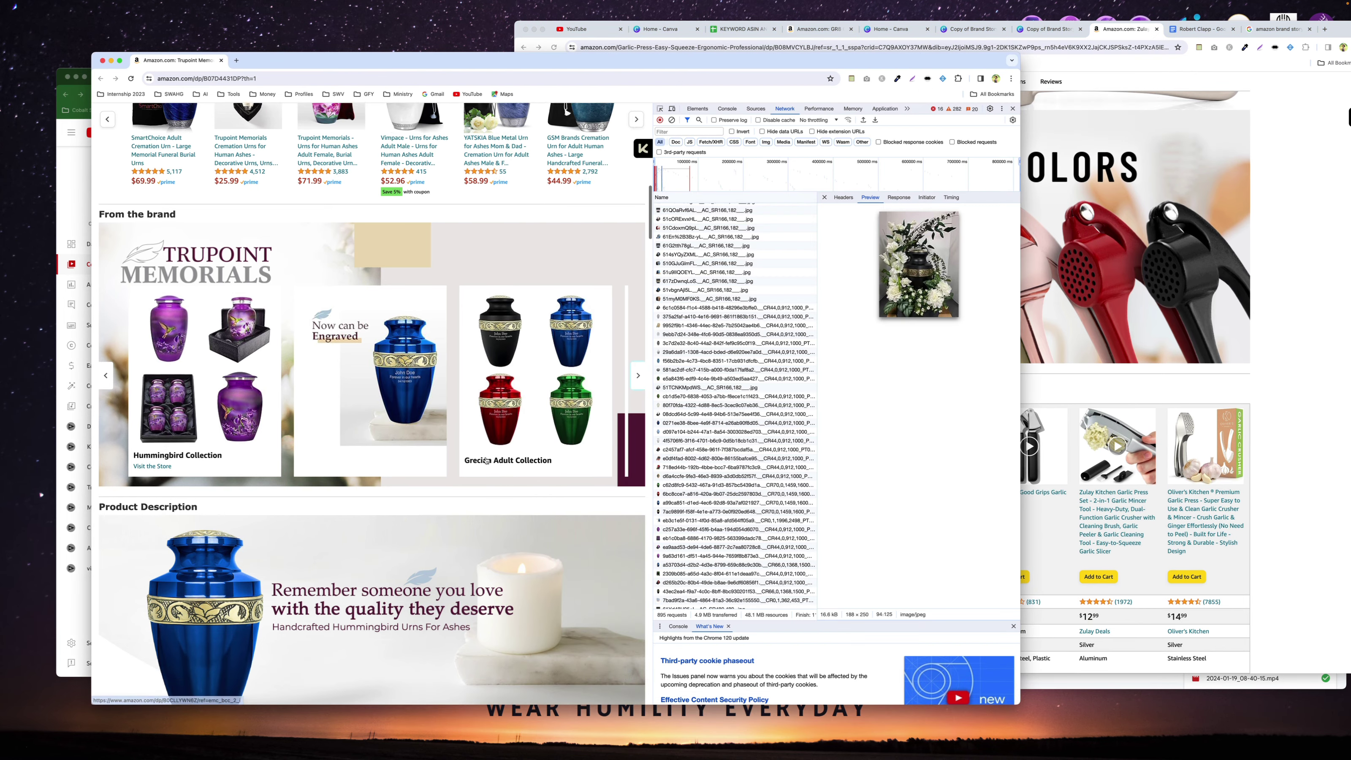
scroll(488, 462, "down", 2)
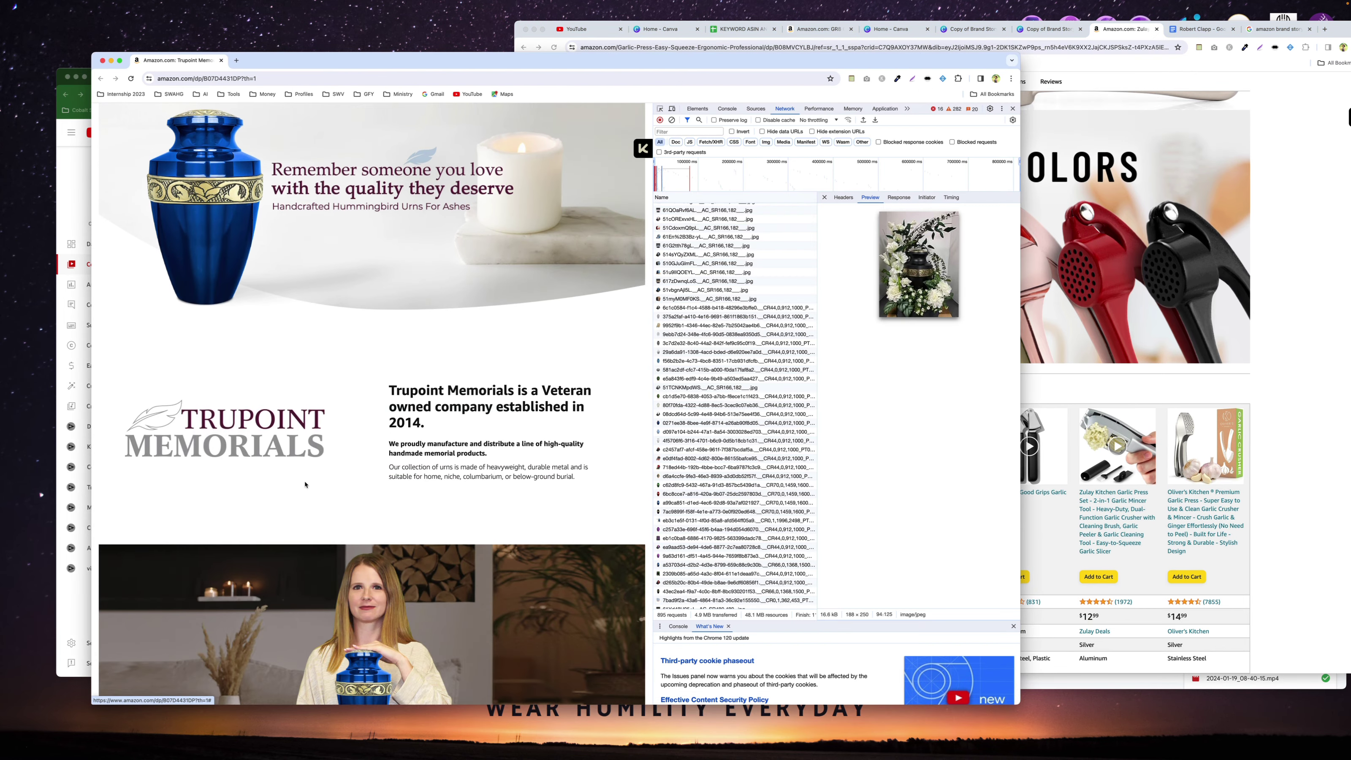
scroll(380, 231, "up", 1)
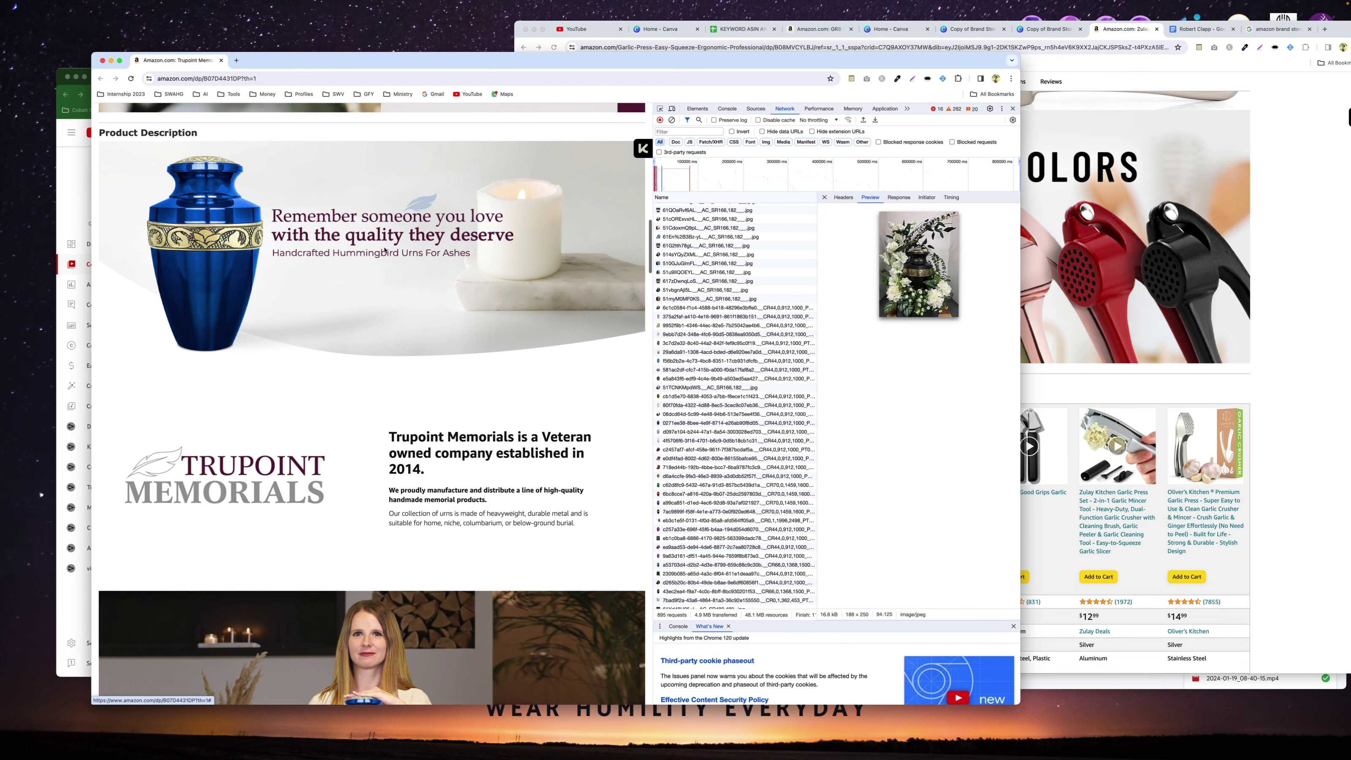
scroll(393, 281, "down", 6)
scroll(507, 438, "down", 3)
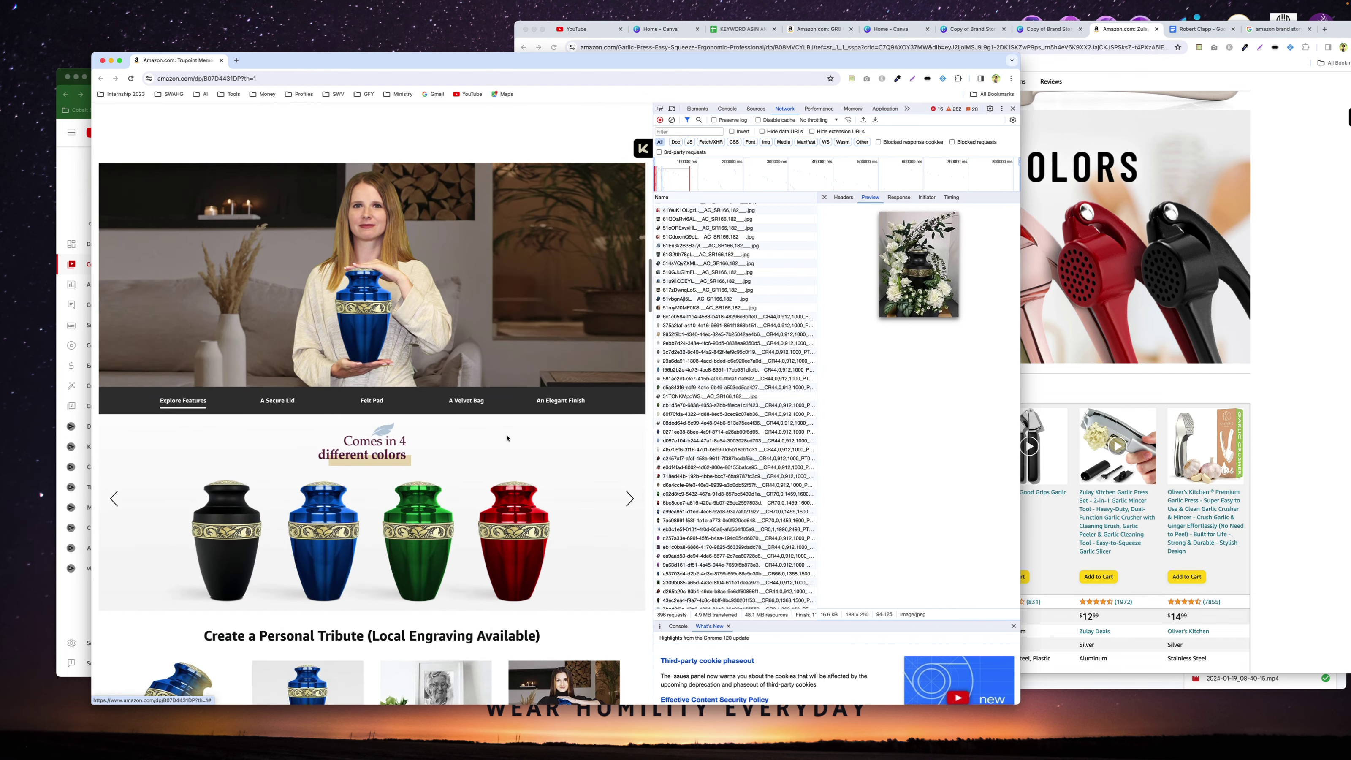
scroll(507, 438, "down", 4)
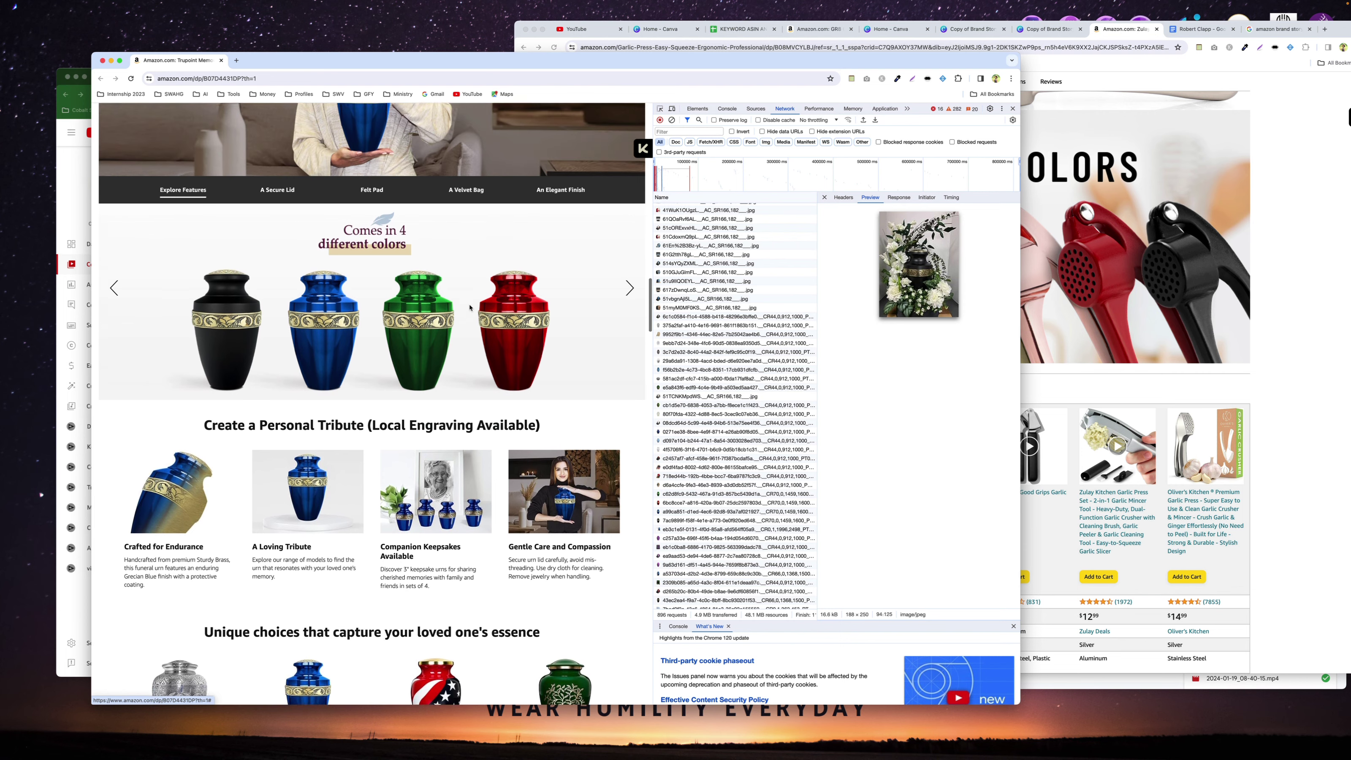
scroll(470, 307, "up", 20)
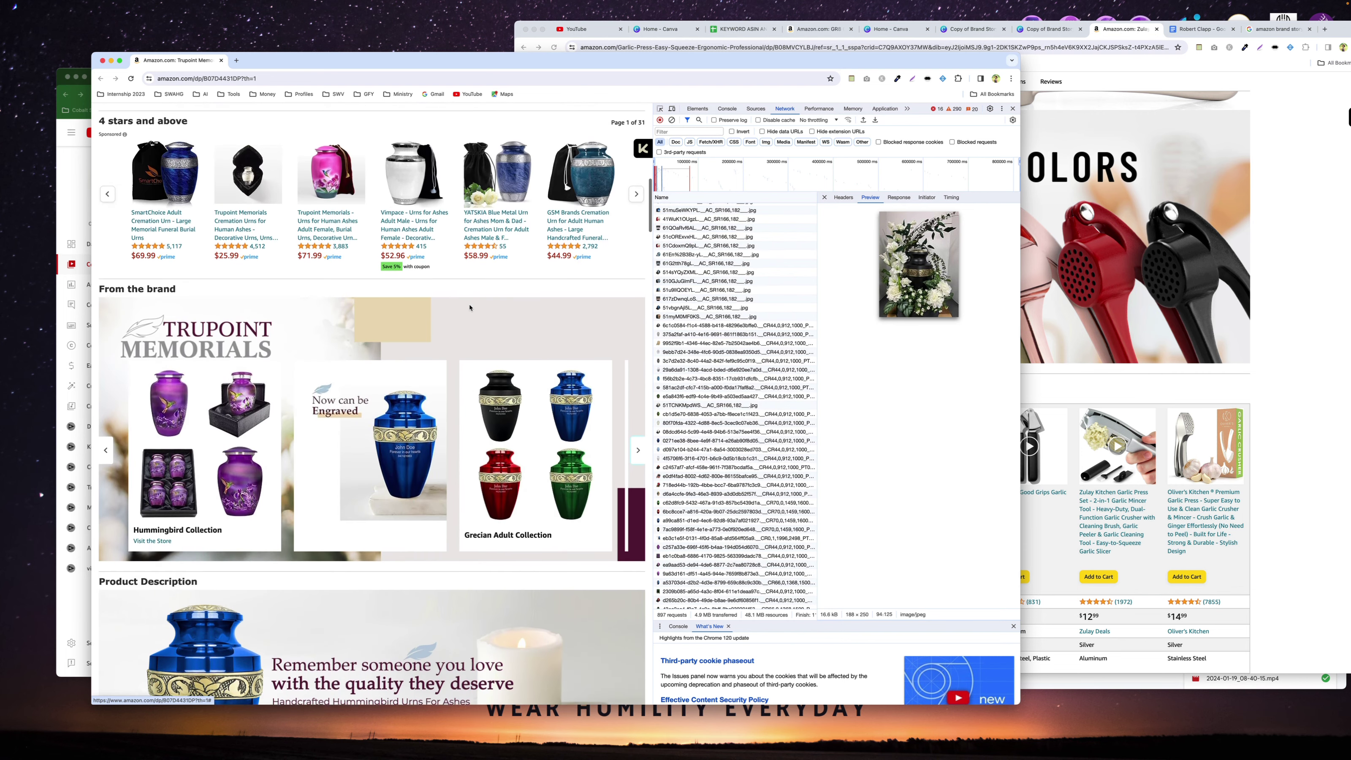
scroll(469, 307, "down", 10)
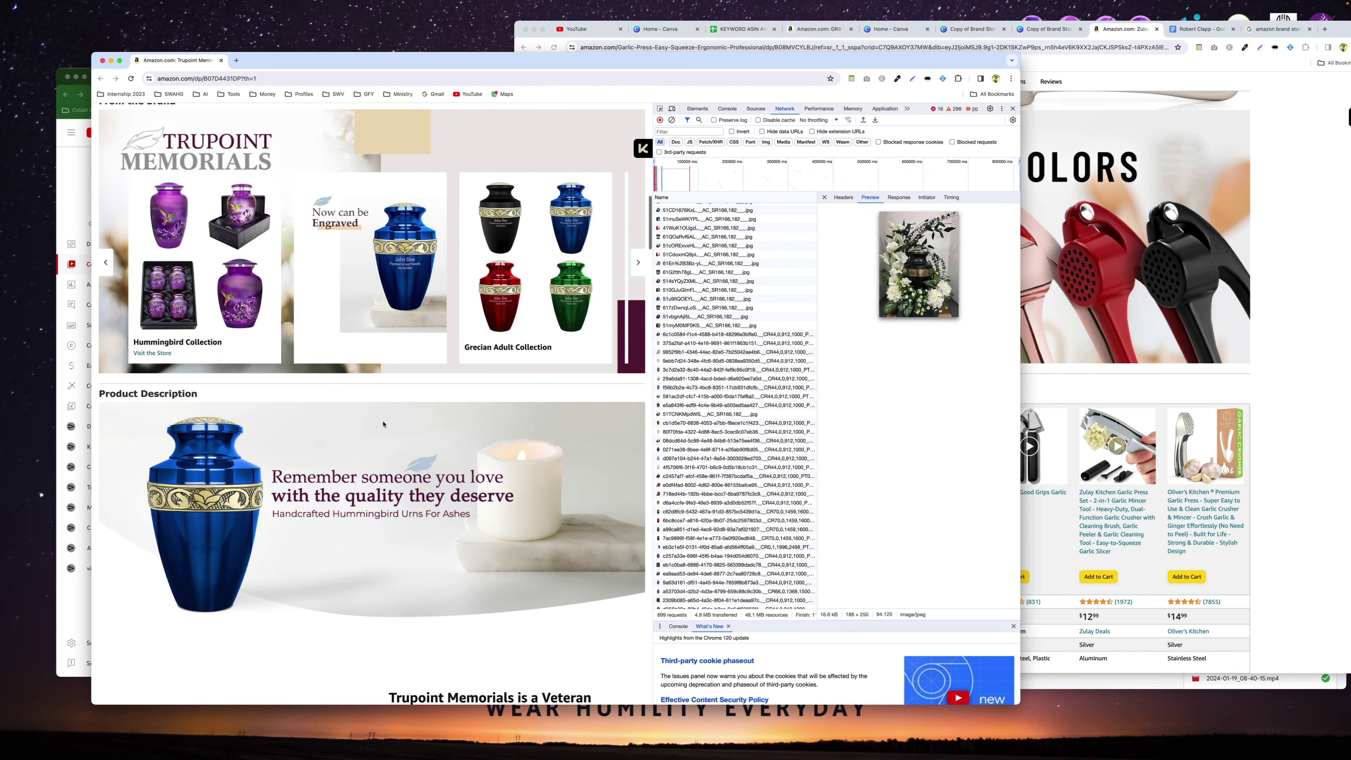
scroll(383, 423, "down", 10)
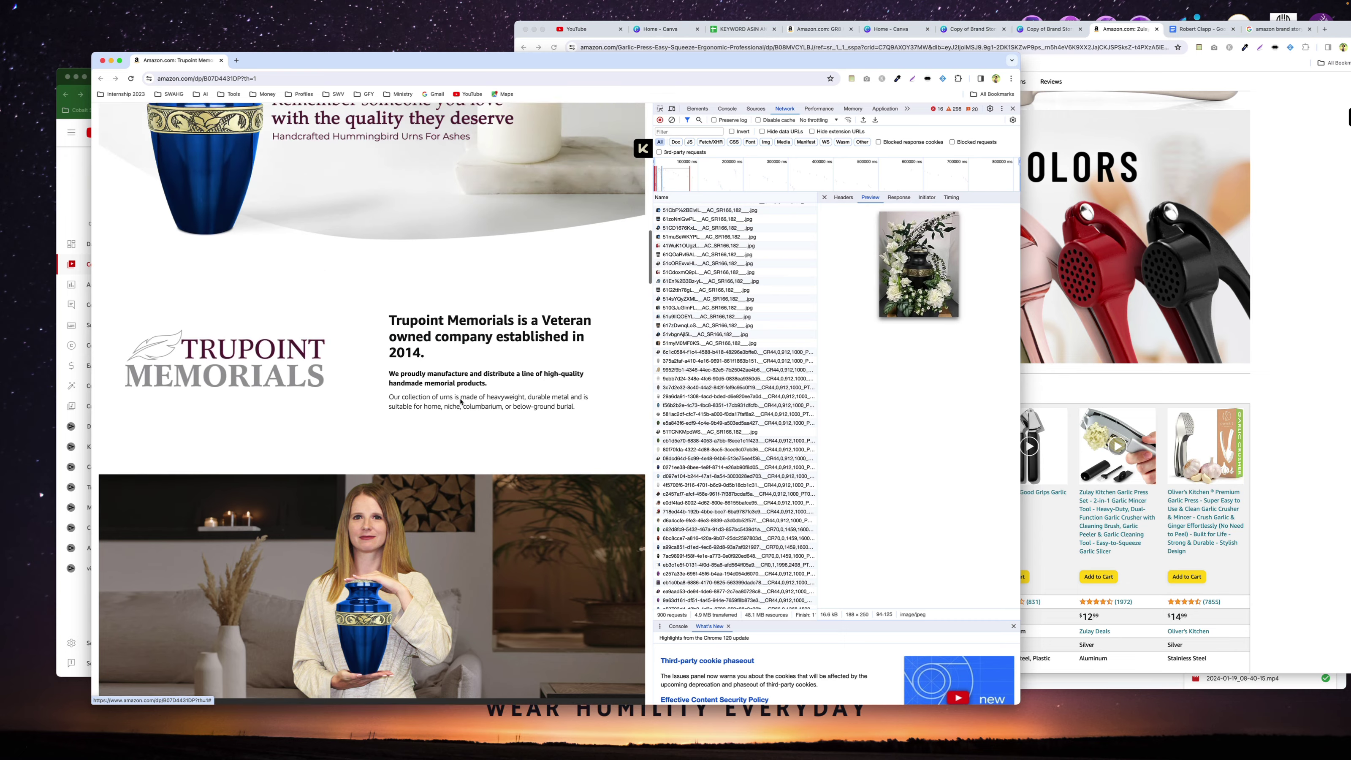
scroll(461, 402, "down", 15)
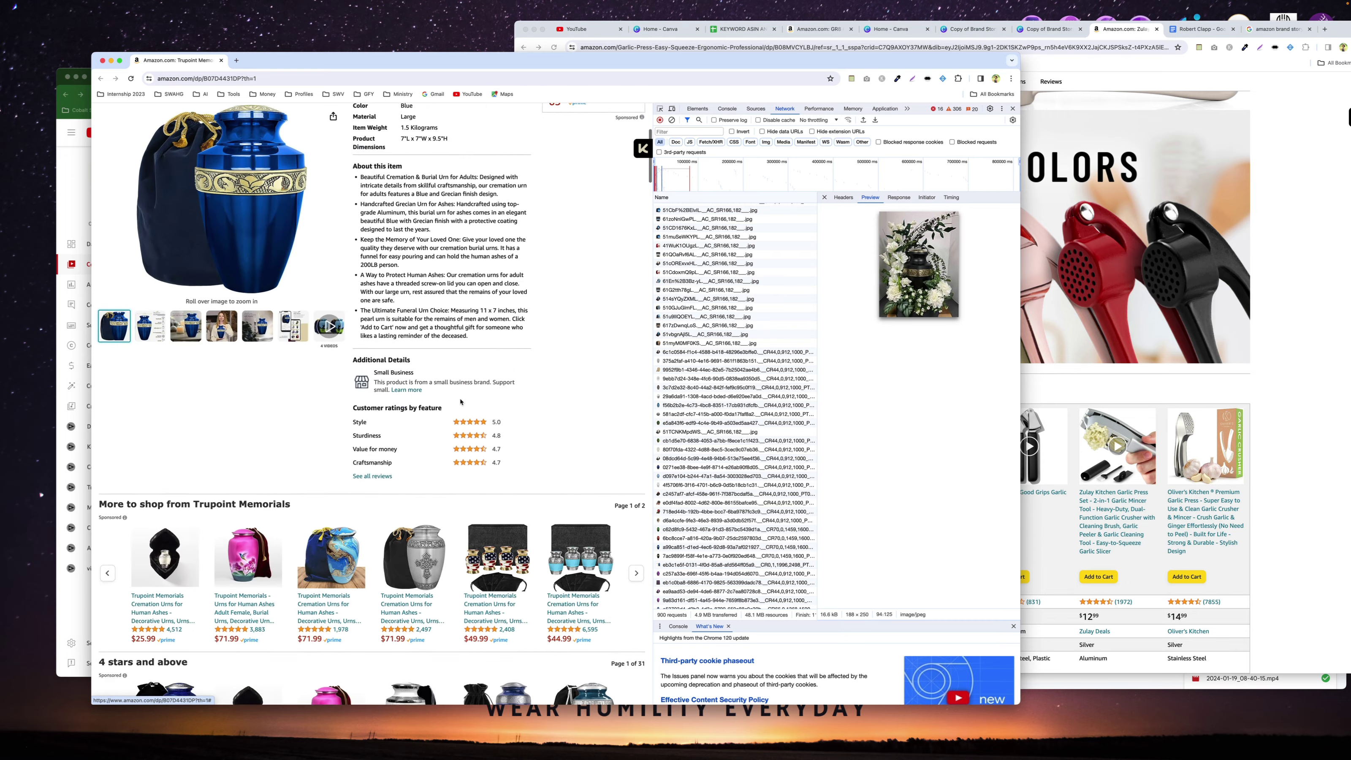
scroll(327, 279, "up", 5)
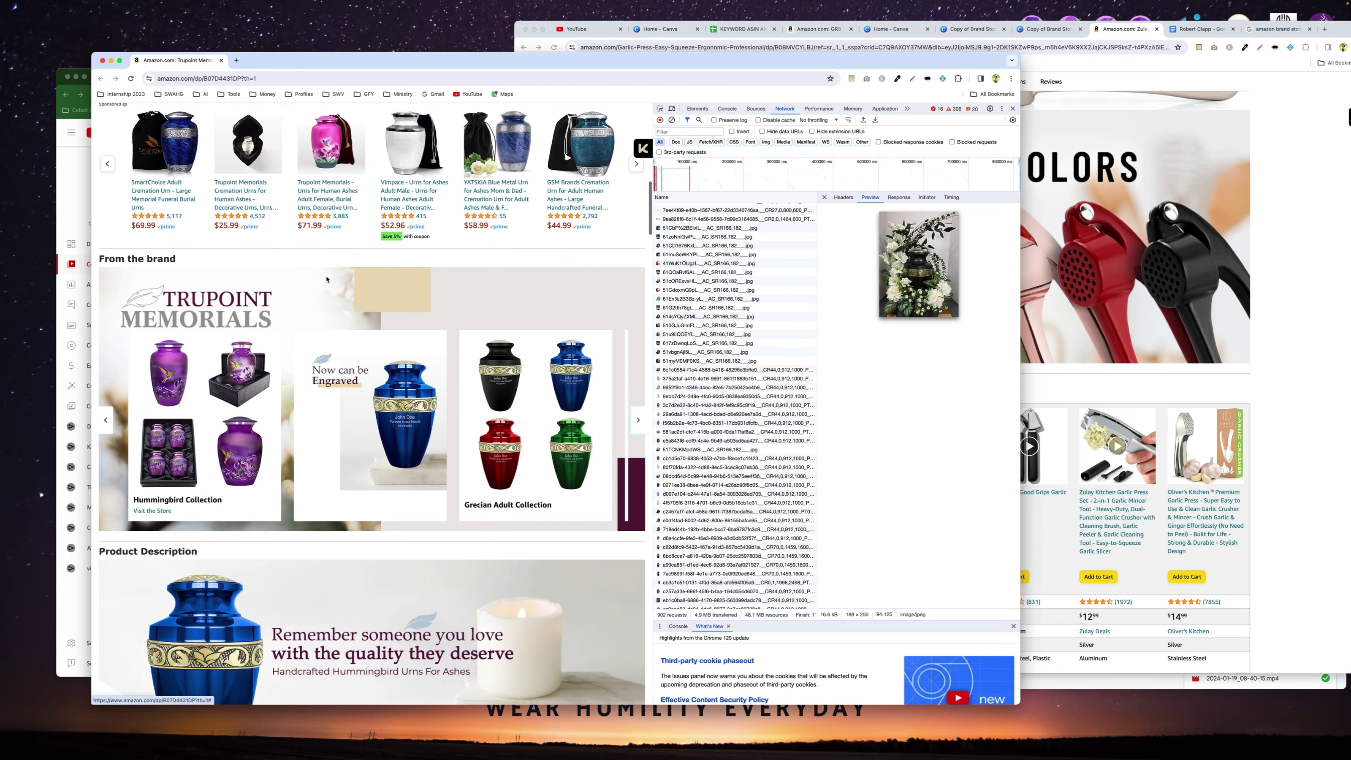
scroll(507, 456, "down", 9)
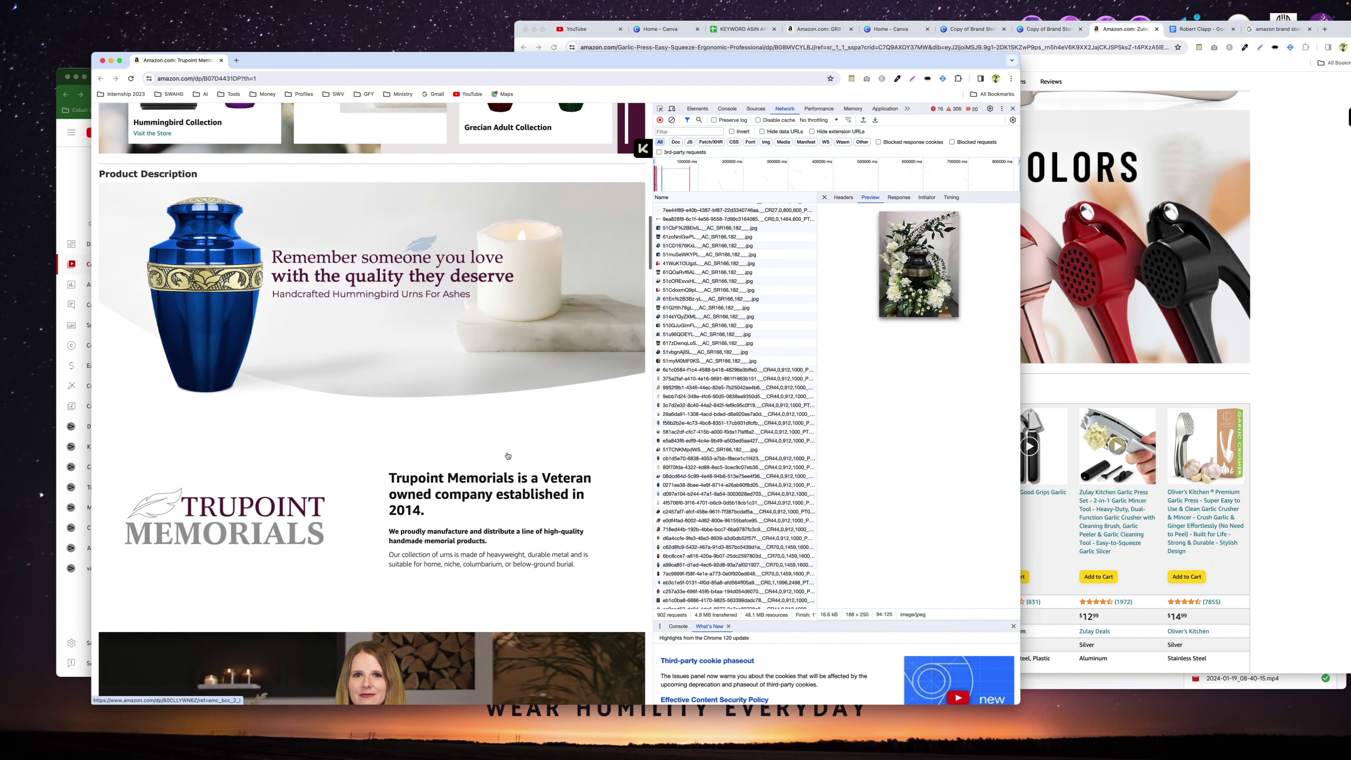
Return to the Brand Story Desktop design in Canva and add a blank page after page 2.
left_click(1277, 142)
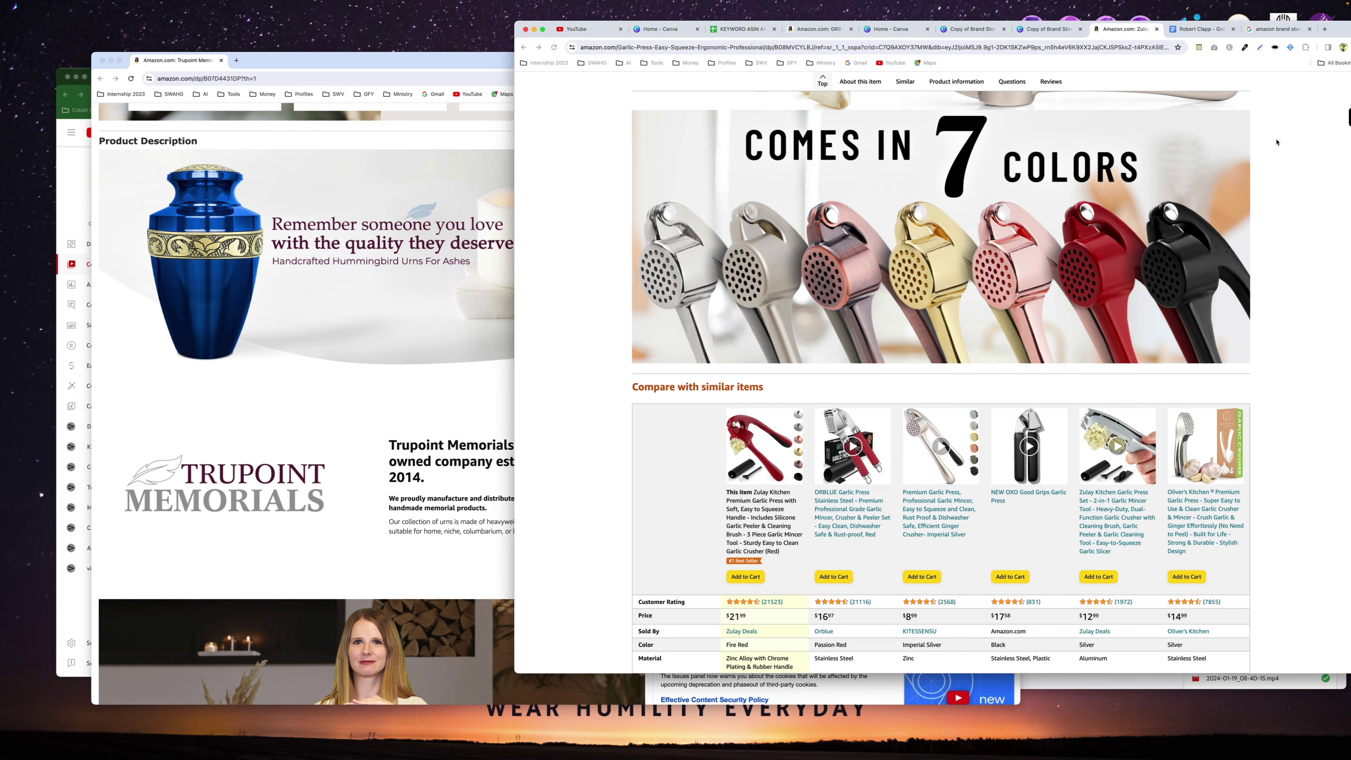
left_click(997, 33)
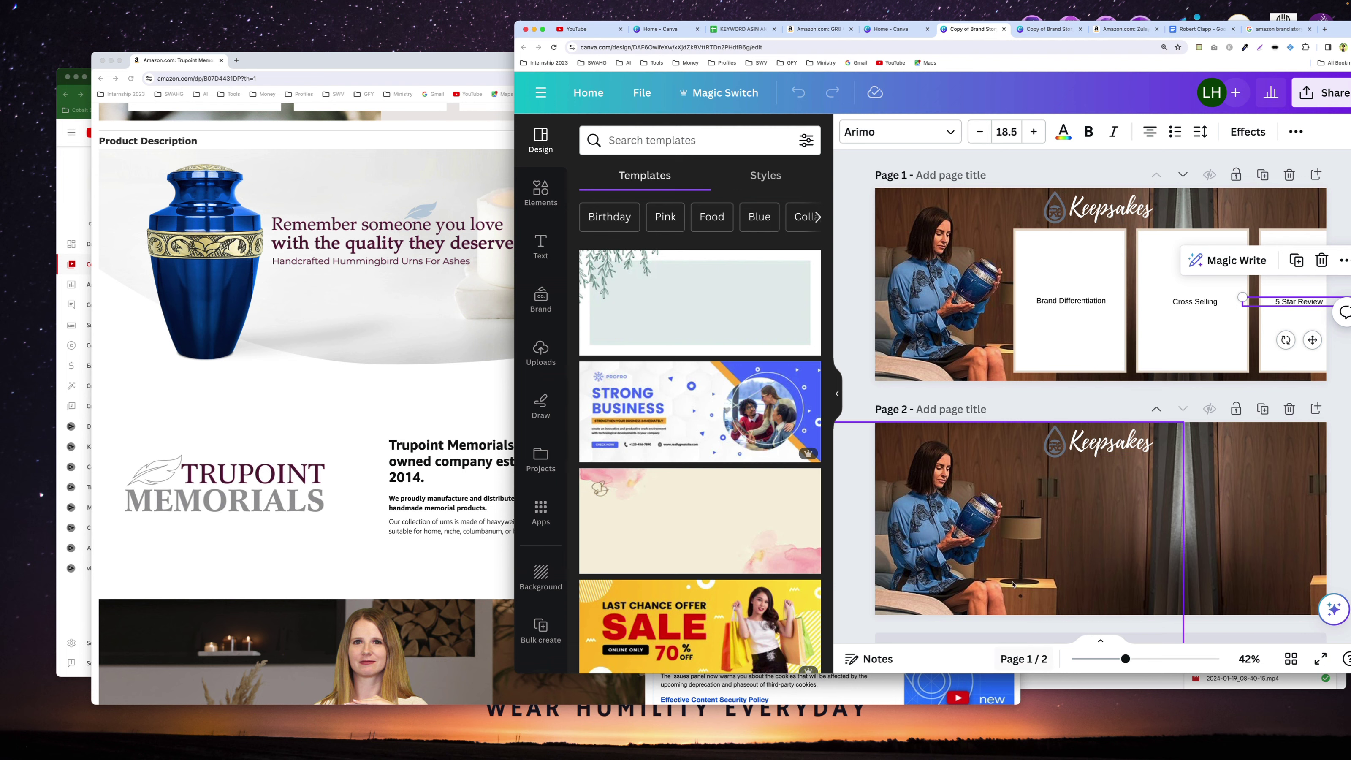
scroll(1313, 349, "down", 3)
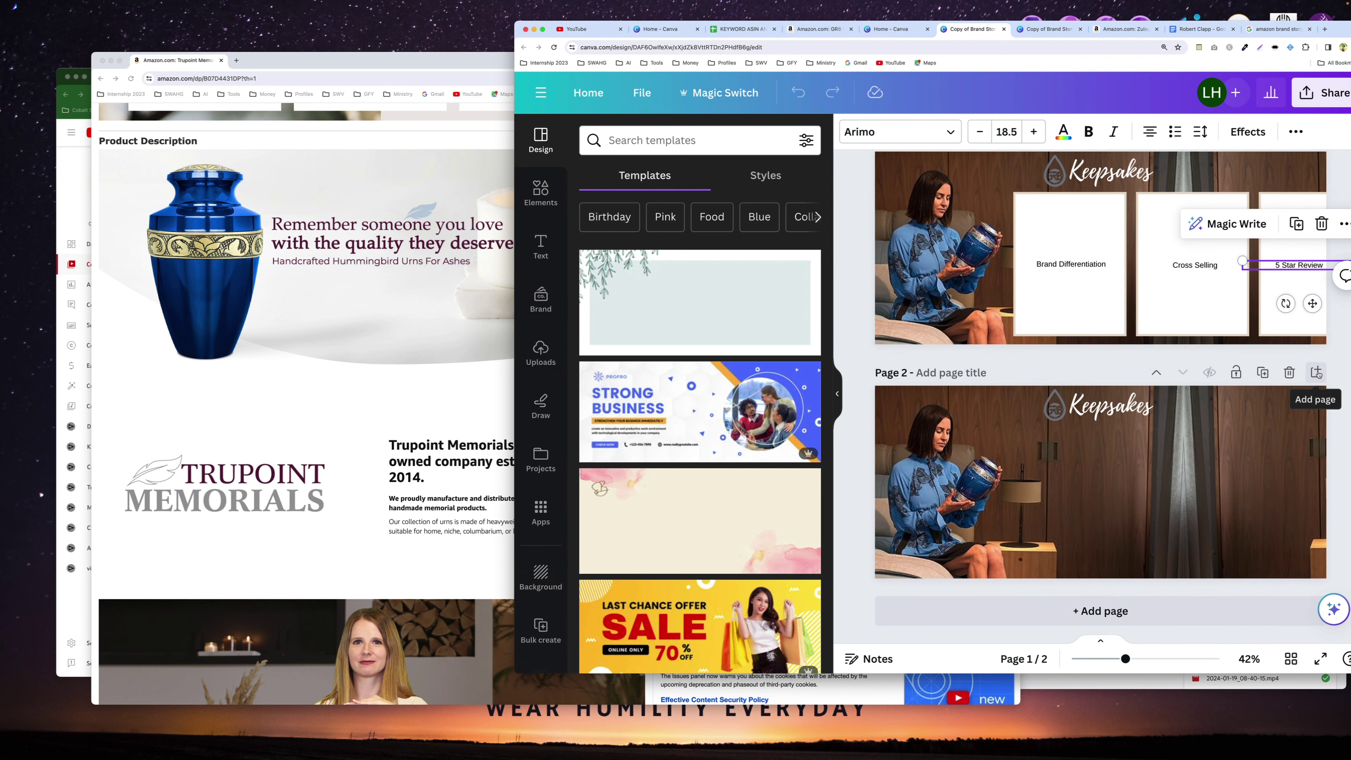
left_click(1318, 370)
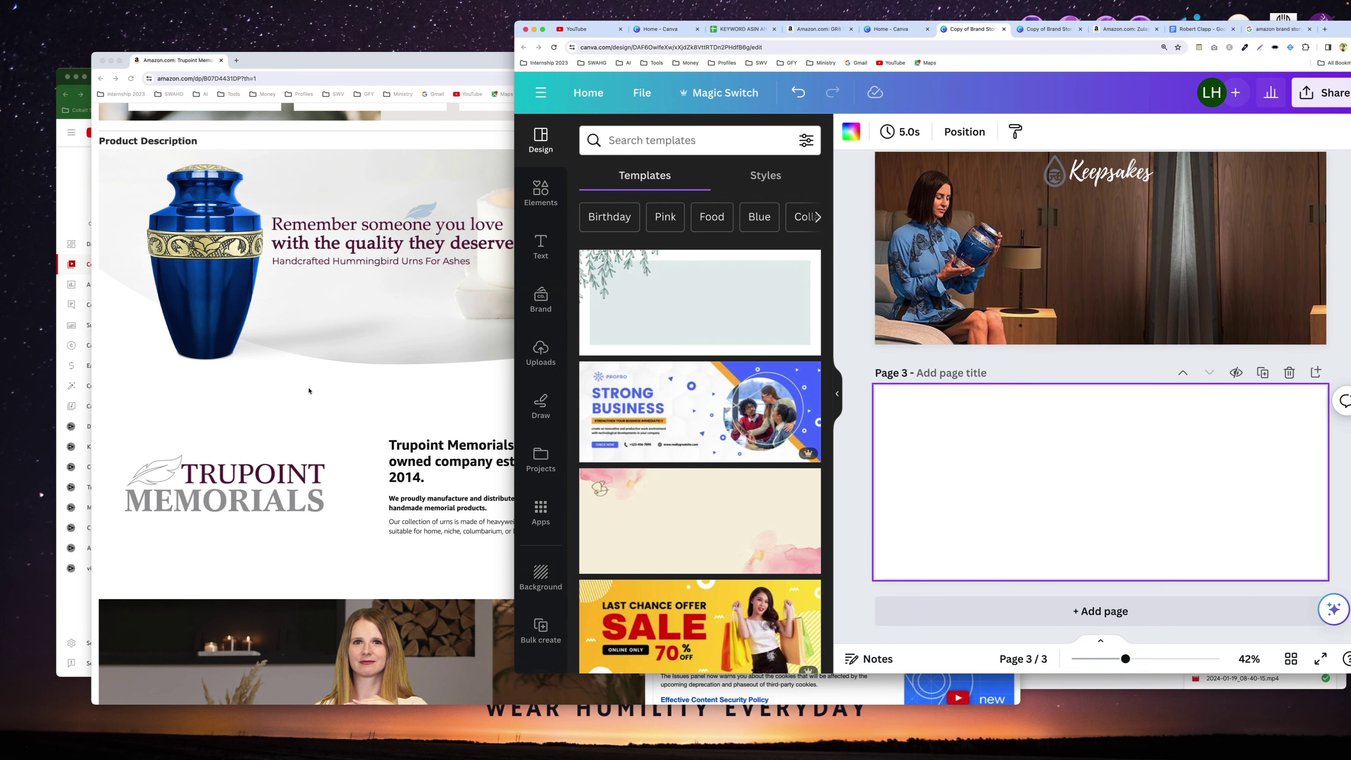
Close the developer tools on the Trupoint Memorials listing and shift its browser window slightly.
scroll(308, 391, "up", 3)
left_click(330, 437)
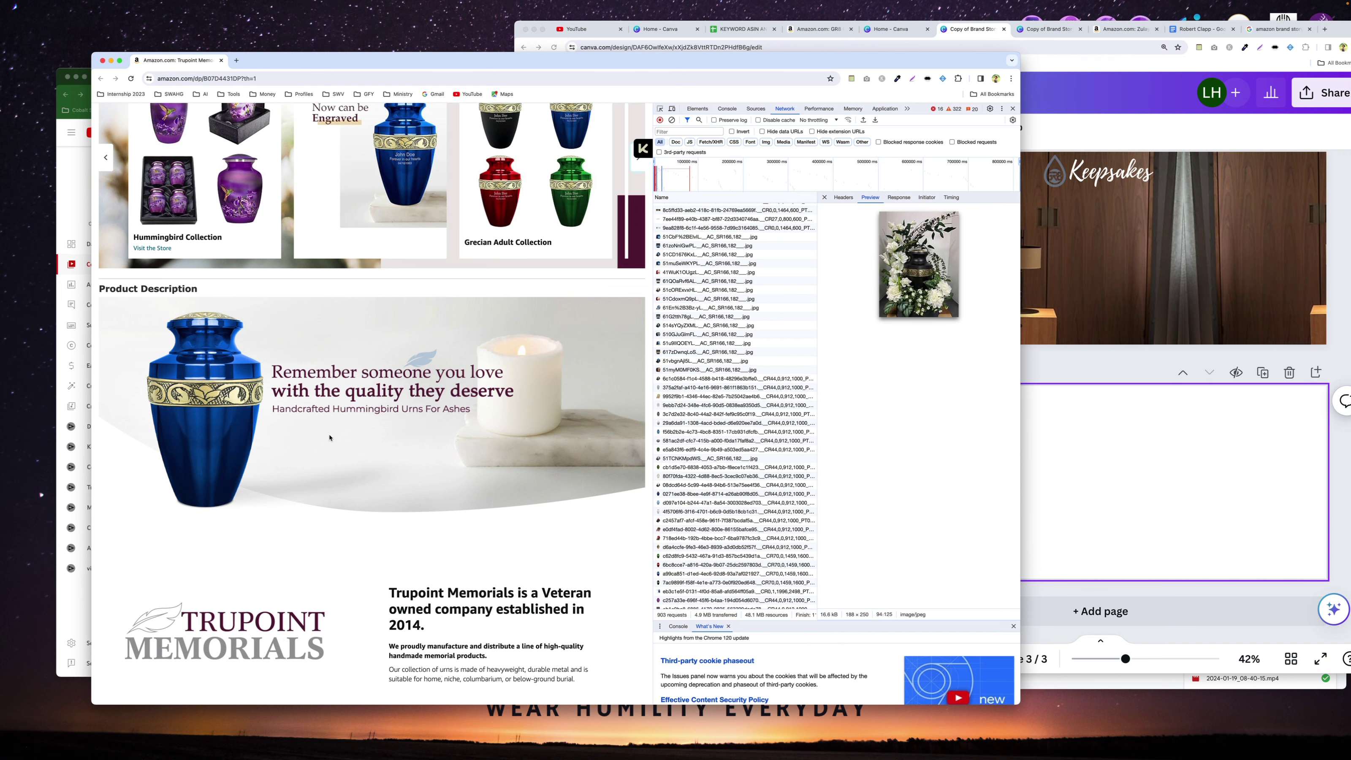
left_click(1013, 109)
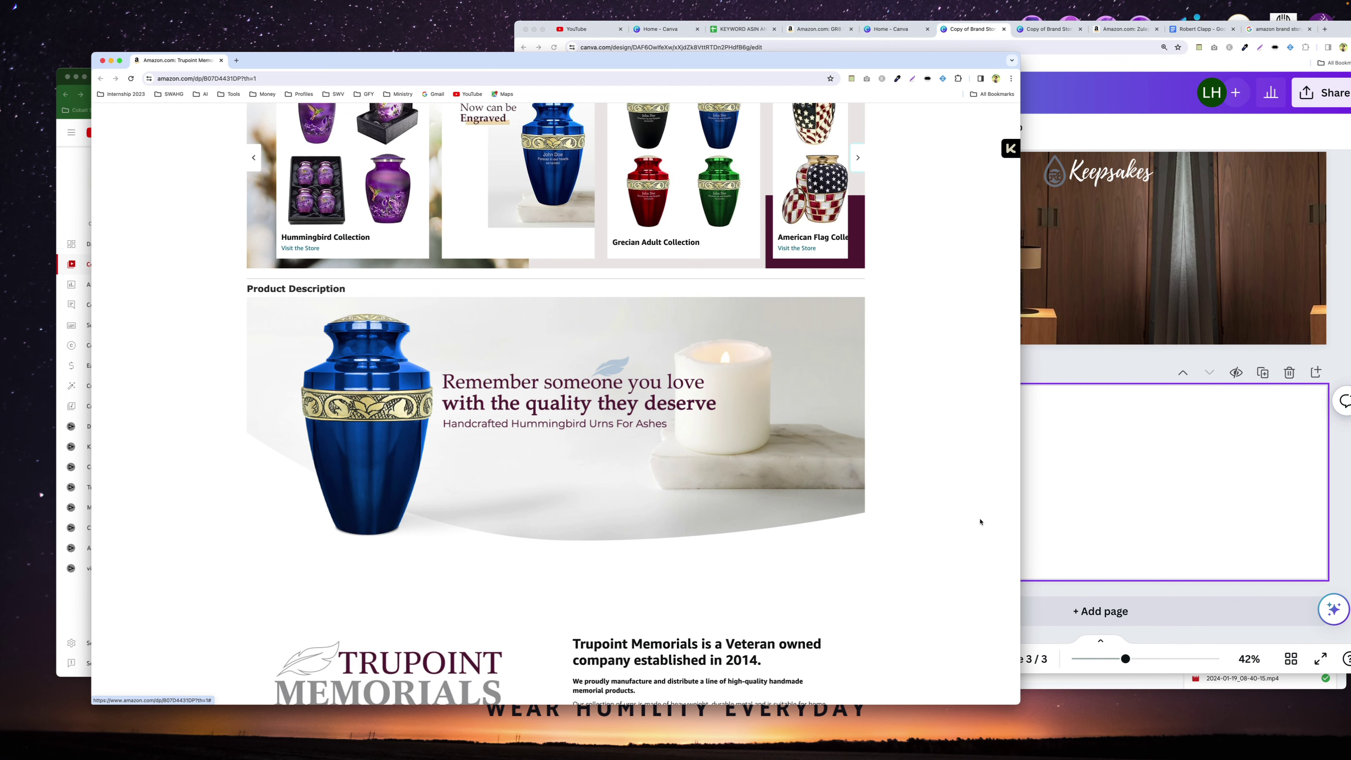
left_click_drag(908, 61, 897, 47)
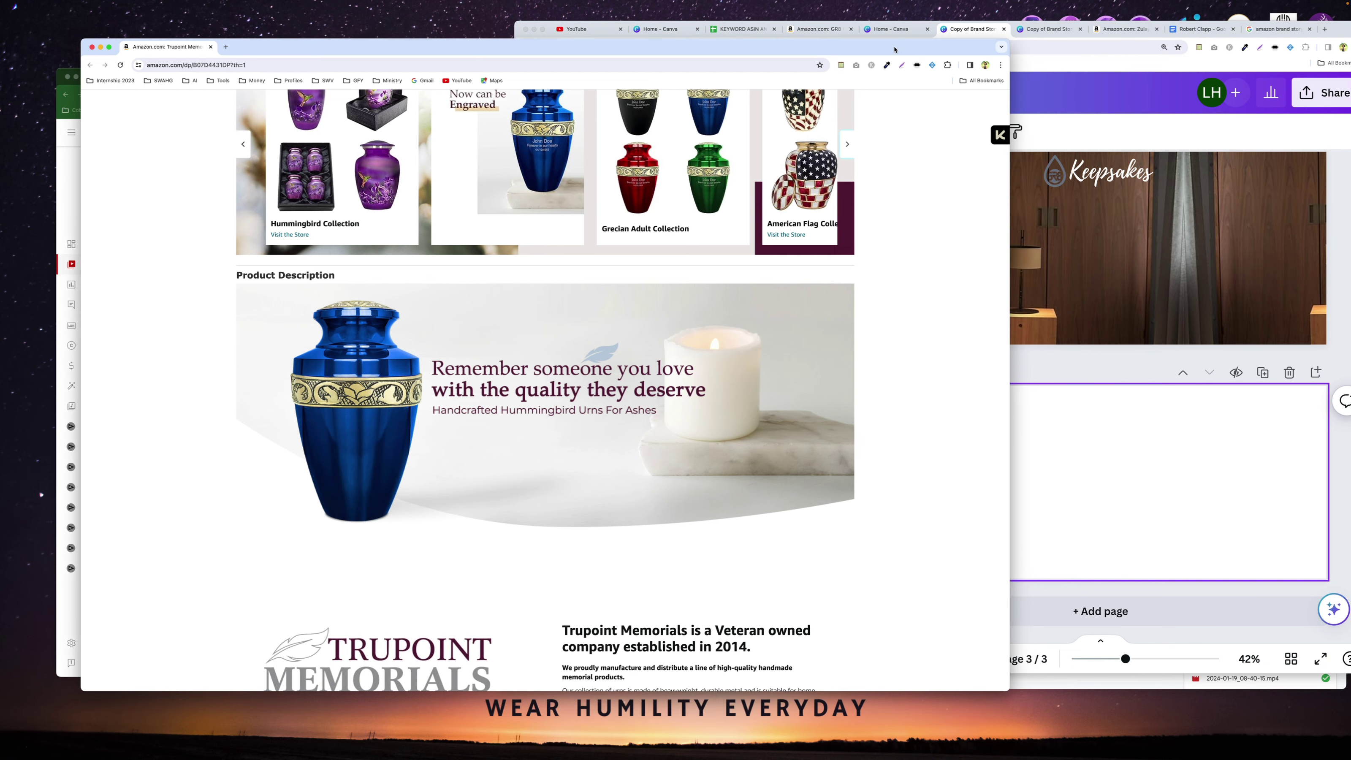
Examine the Trupoint product description and page through its feature carousel from Explore Features to An Elegant Finish.
scroll(931, 484, "down", 5)
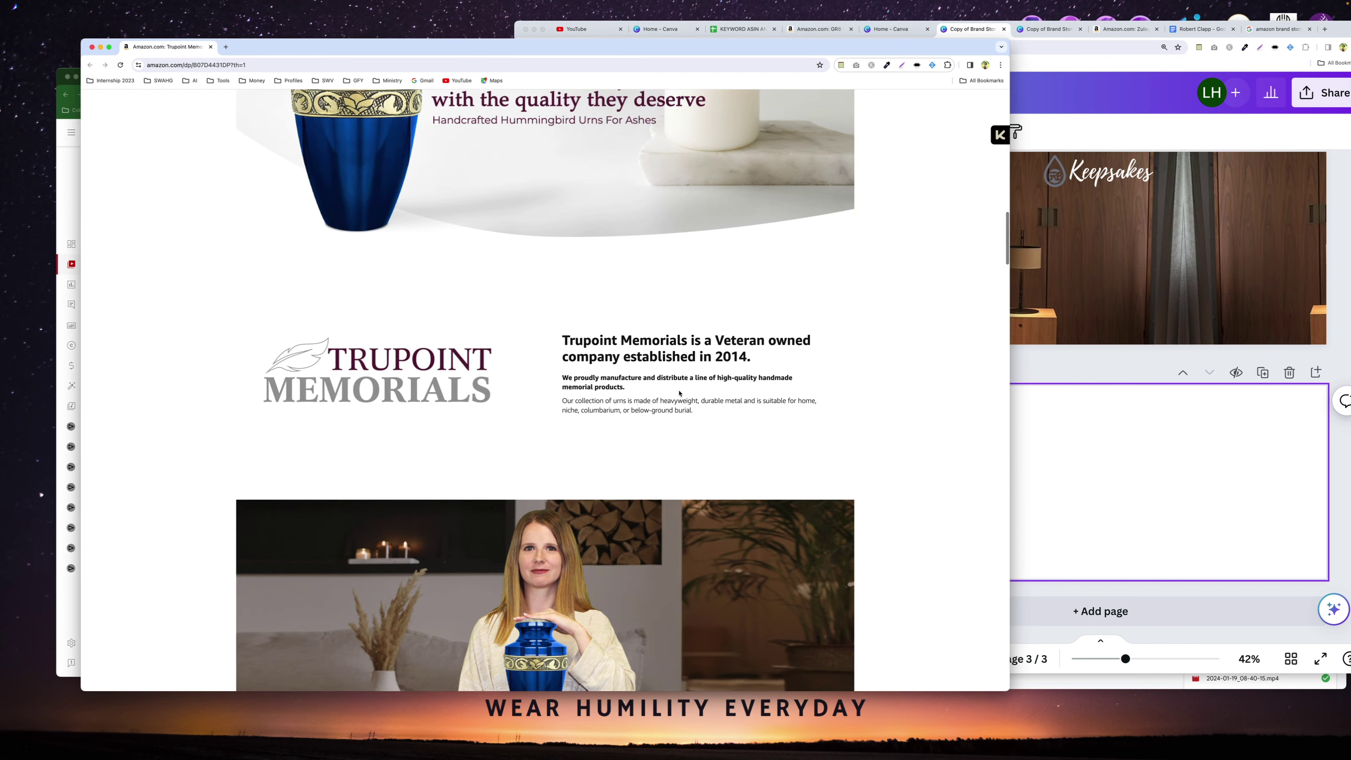
scroll(759, 400, "down", 7)
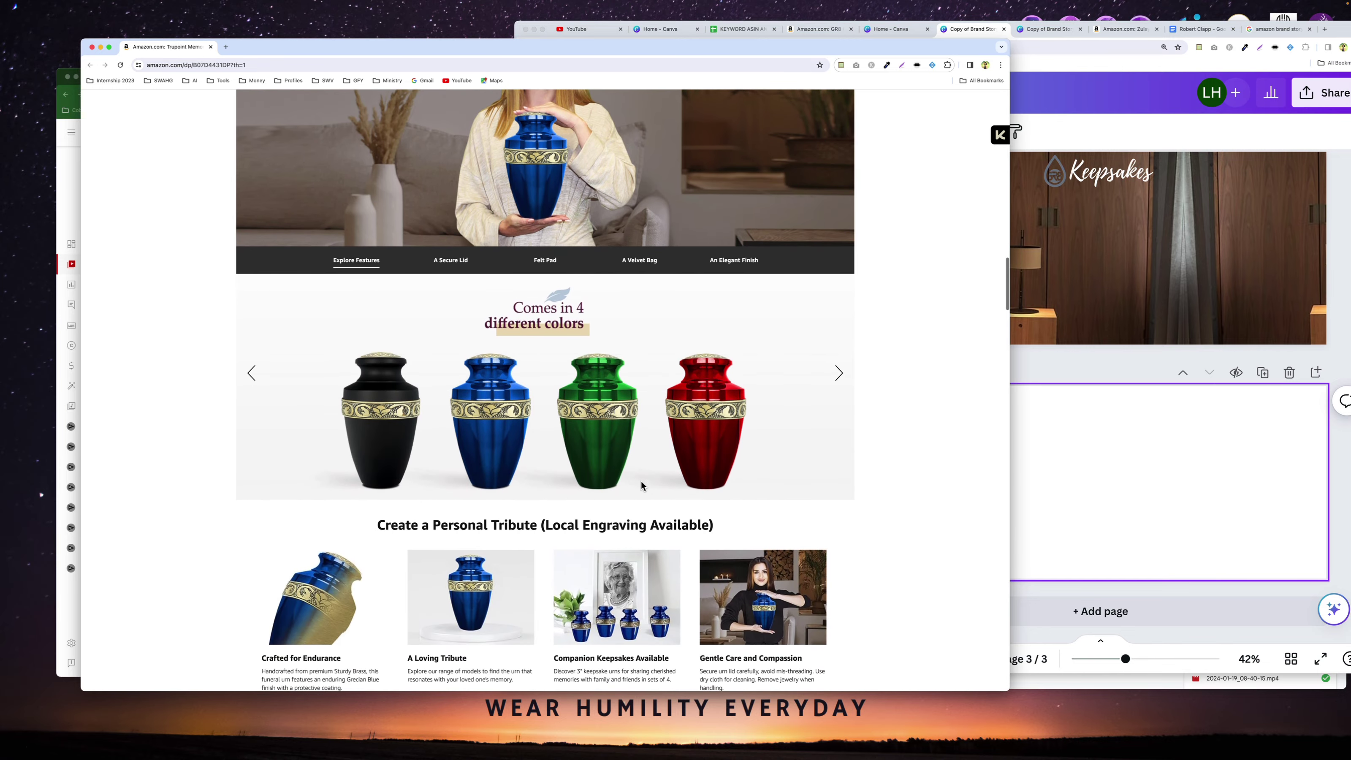
left_click(839, 380)
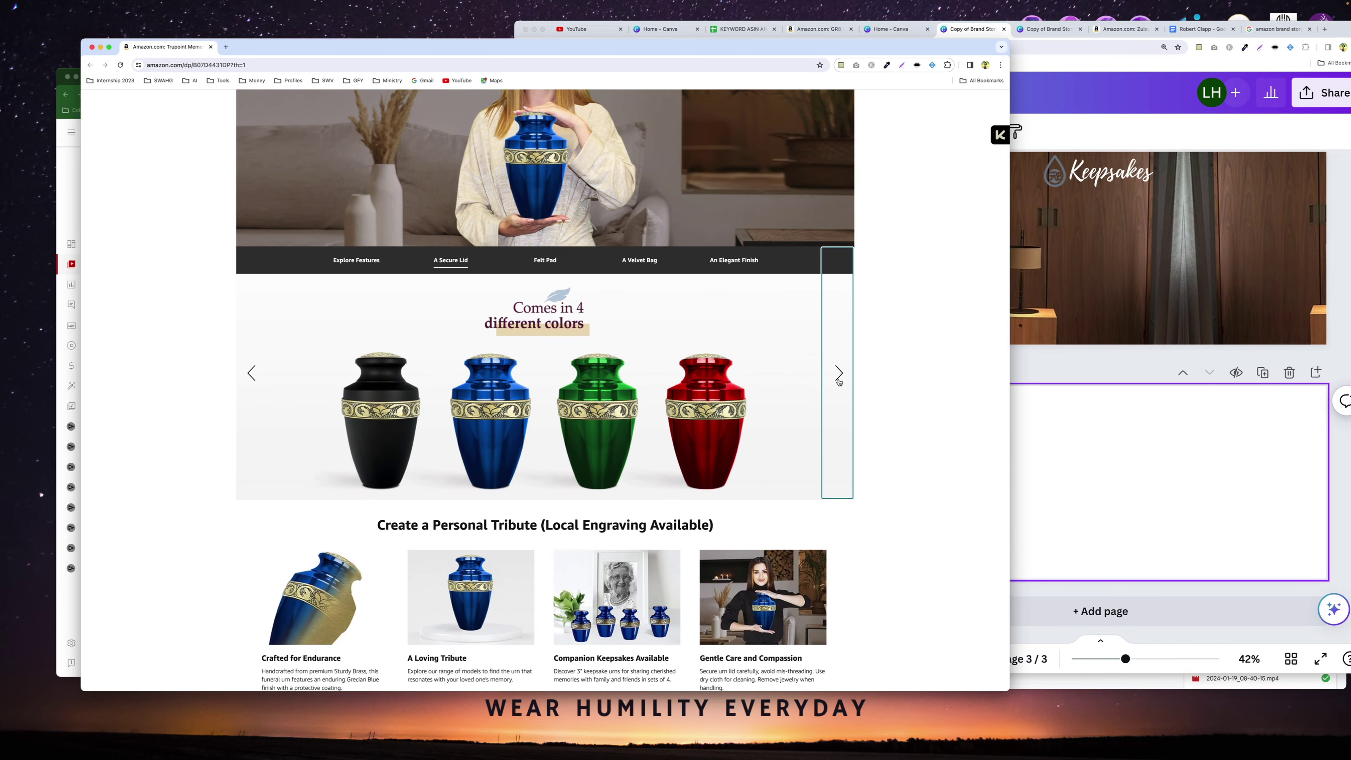
left_click(839, 380)
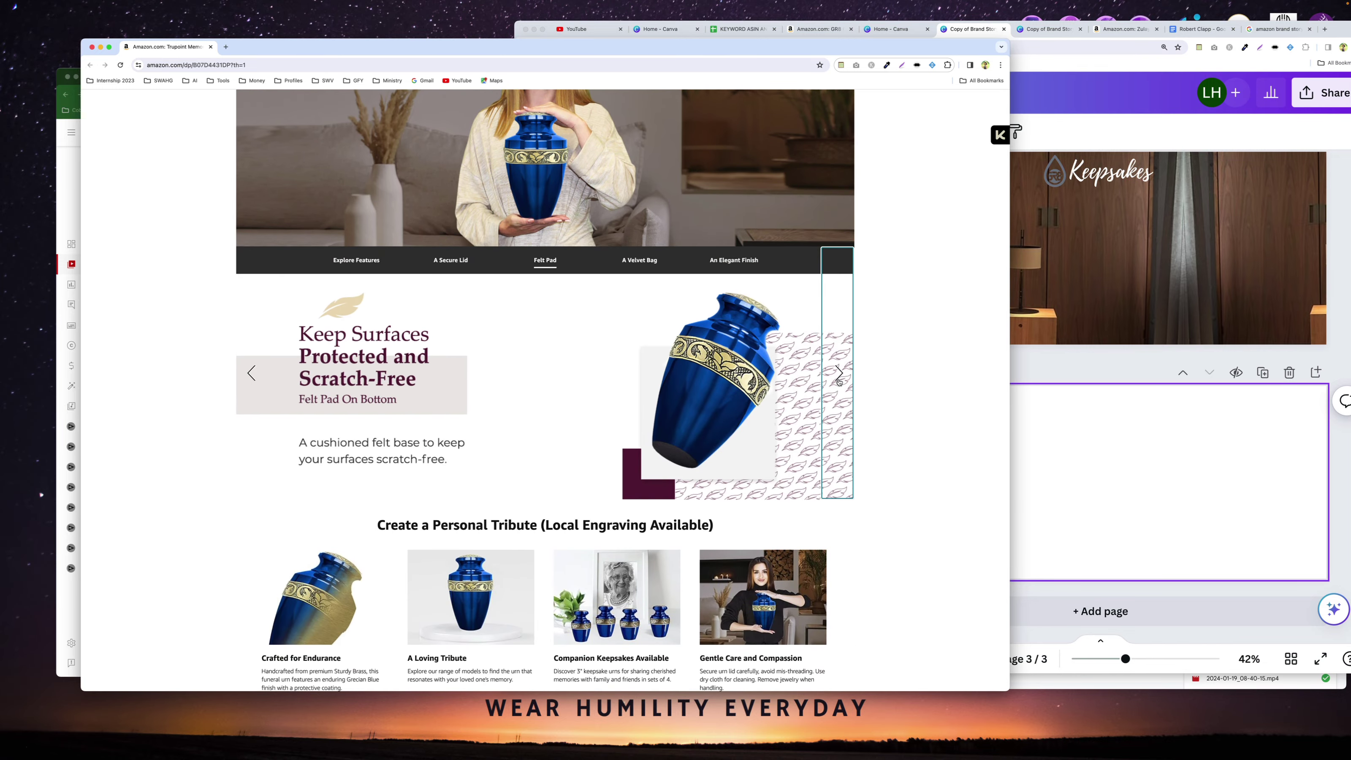
left_click(839, 380)
left_click(839, 380)
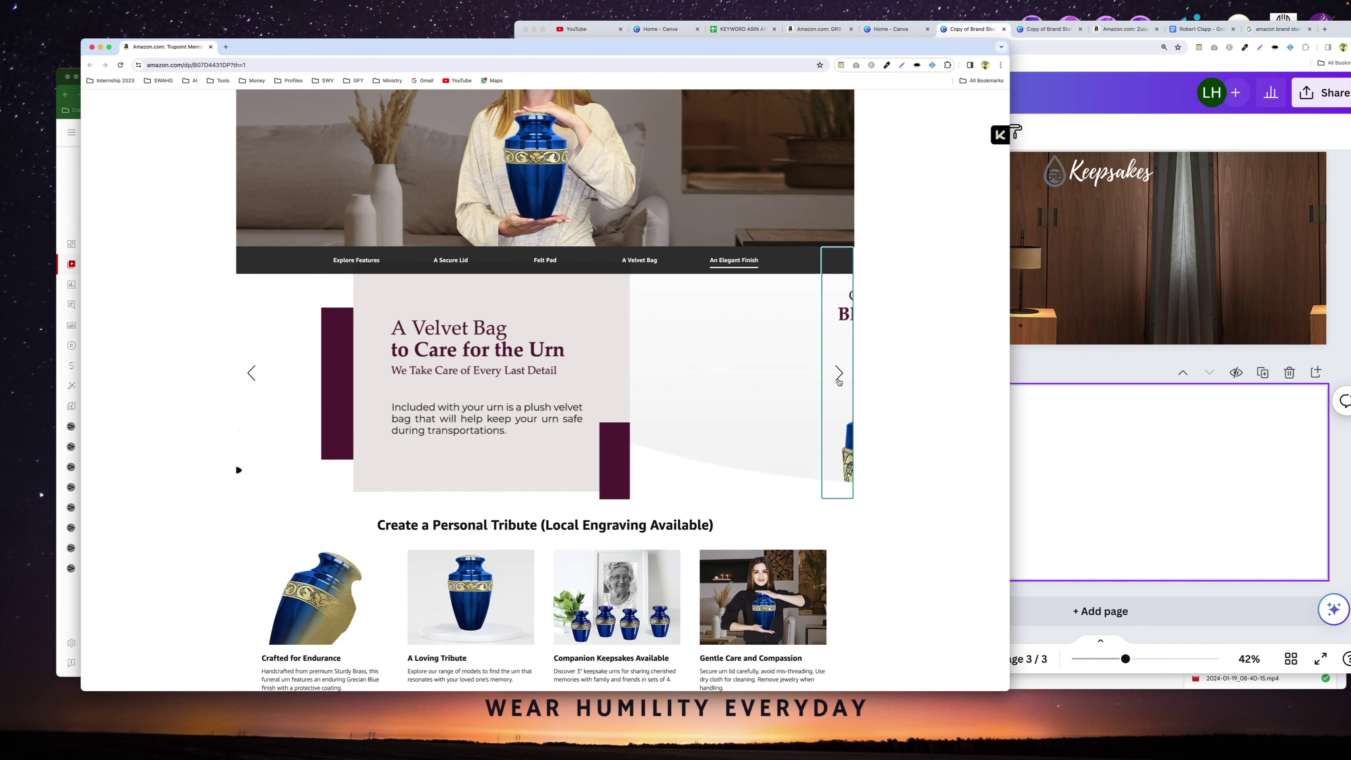
Compare the blank page 3 in Canva with the Product Description heading and opening banner on the Trupoint listing.
scroll(958, 497, "up", 5)
left_click(1230, 500)
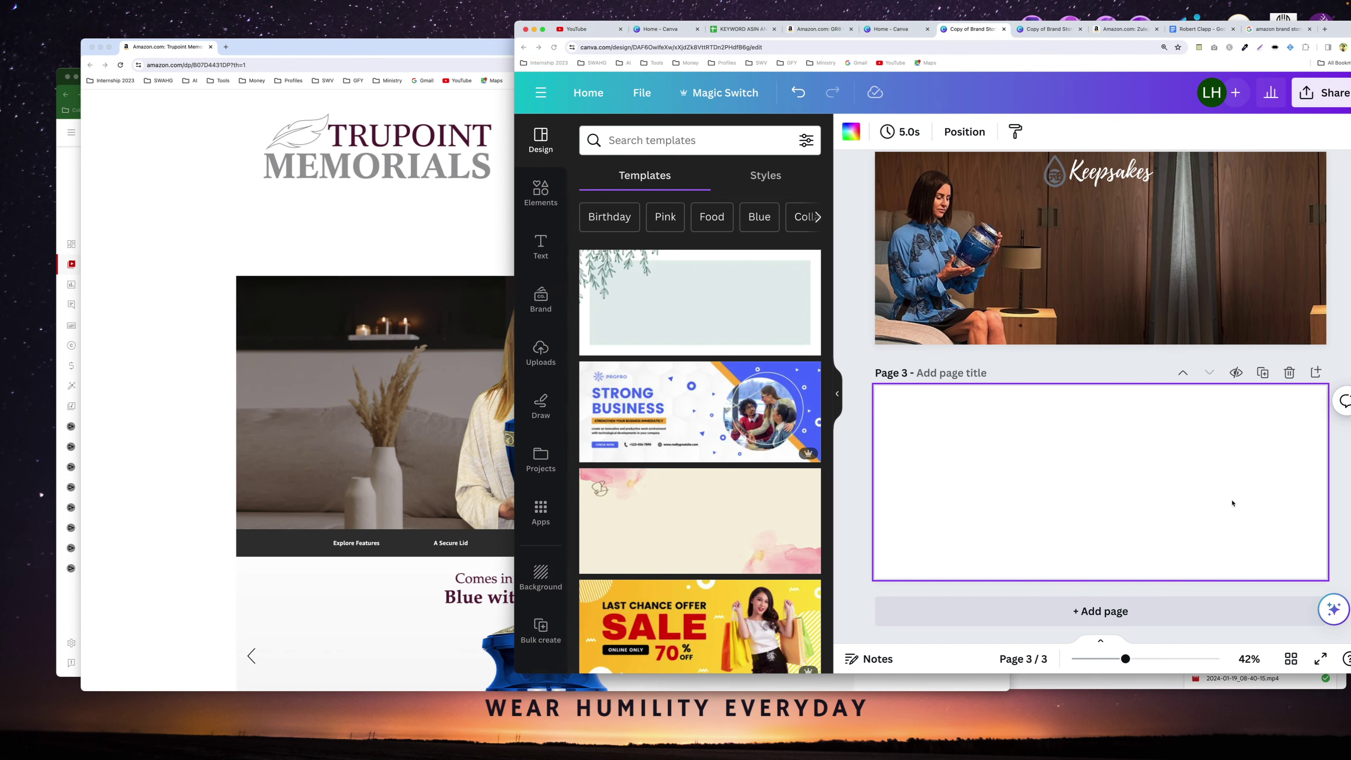
left_click(180, 298)
scroll(415, 368, "up", 10)
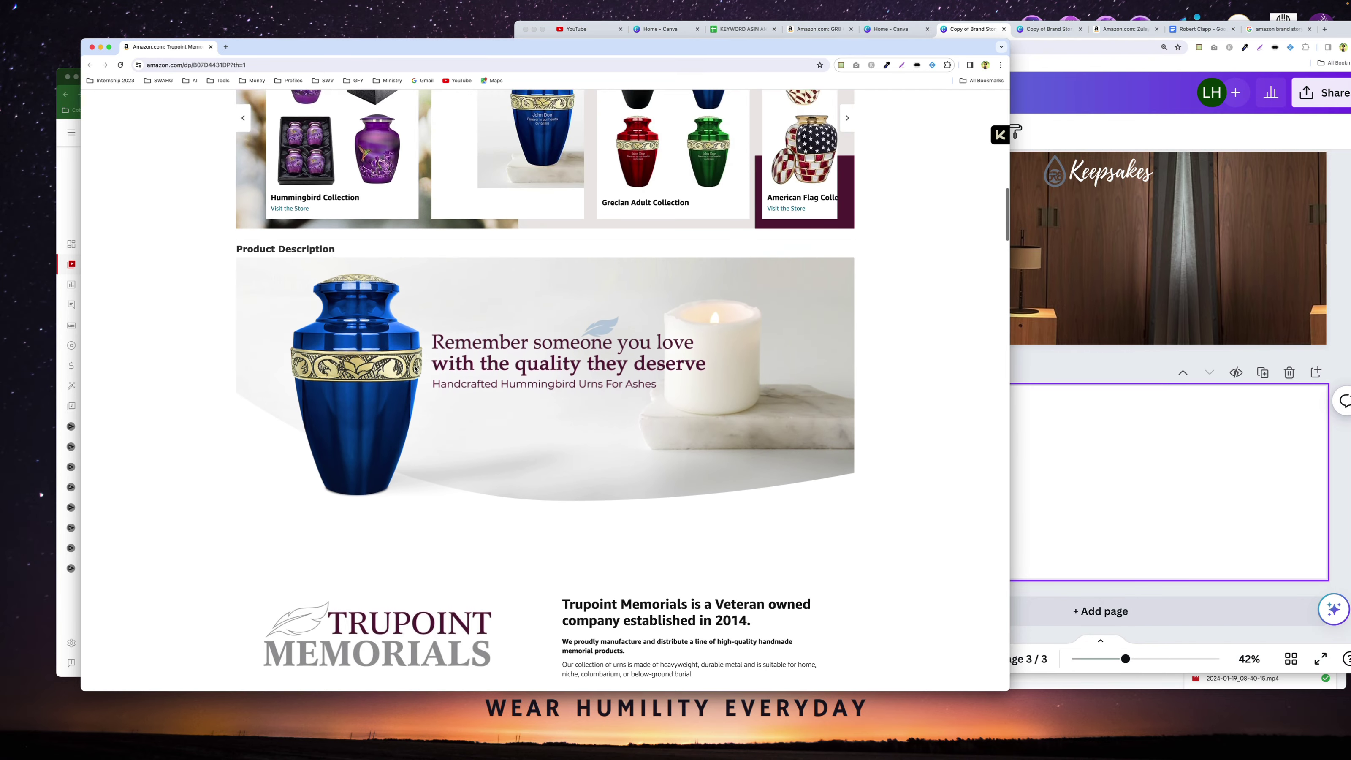
scroll(415, 369, "down", 5)
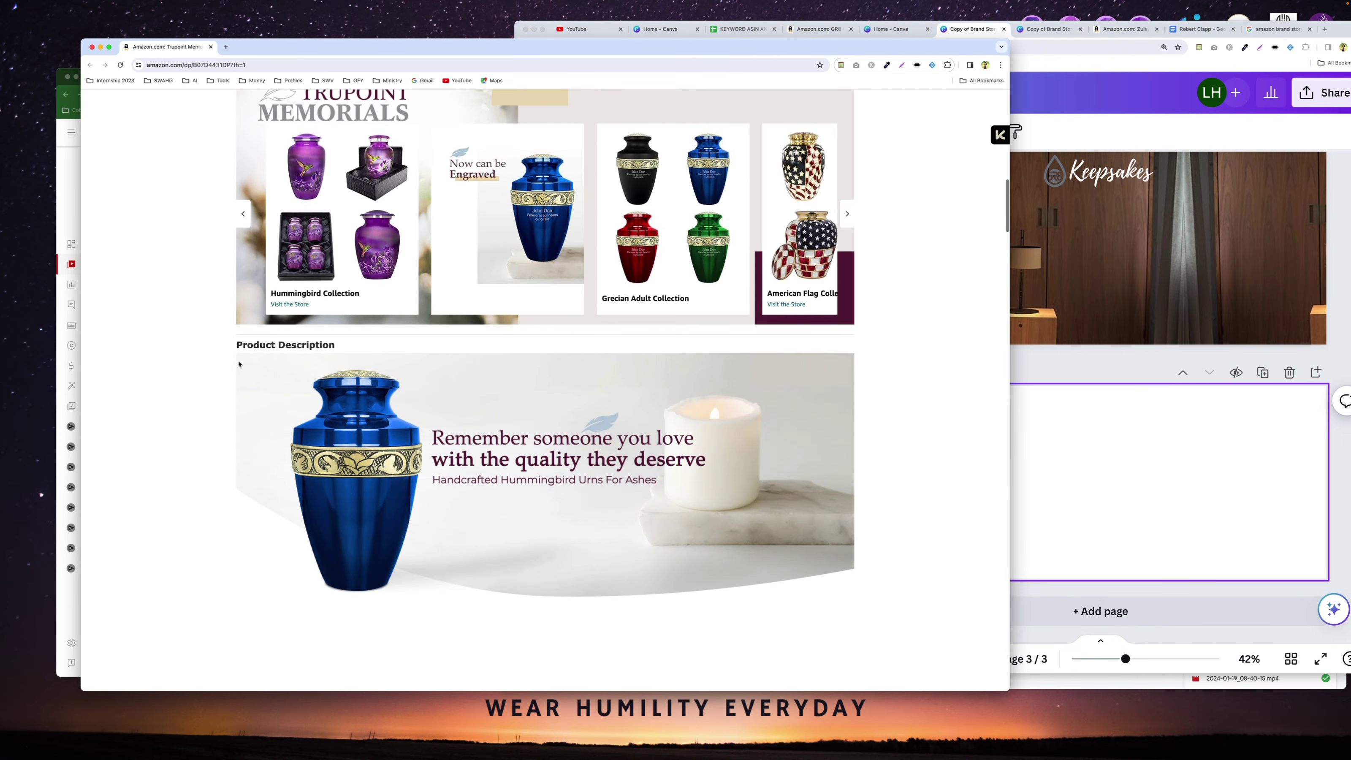
left_click_drag(247, 345, 350, 352)
left_click(576, 454)
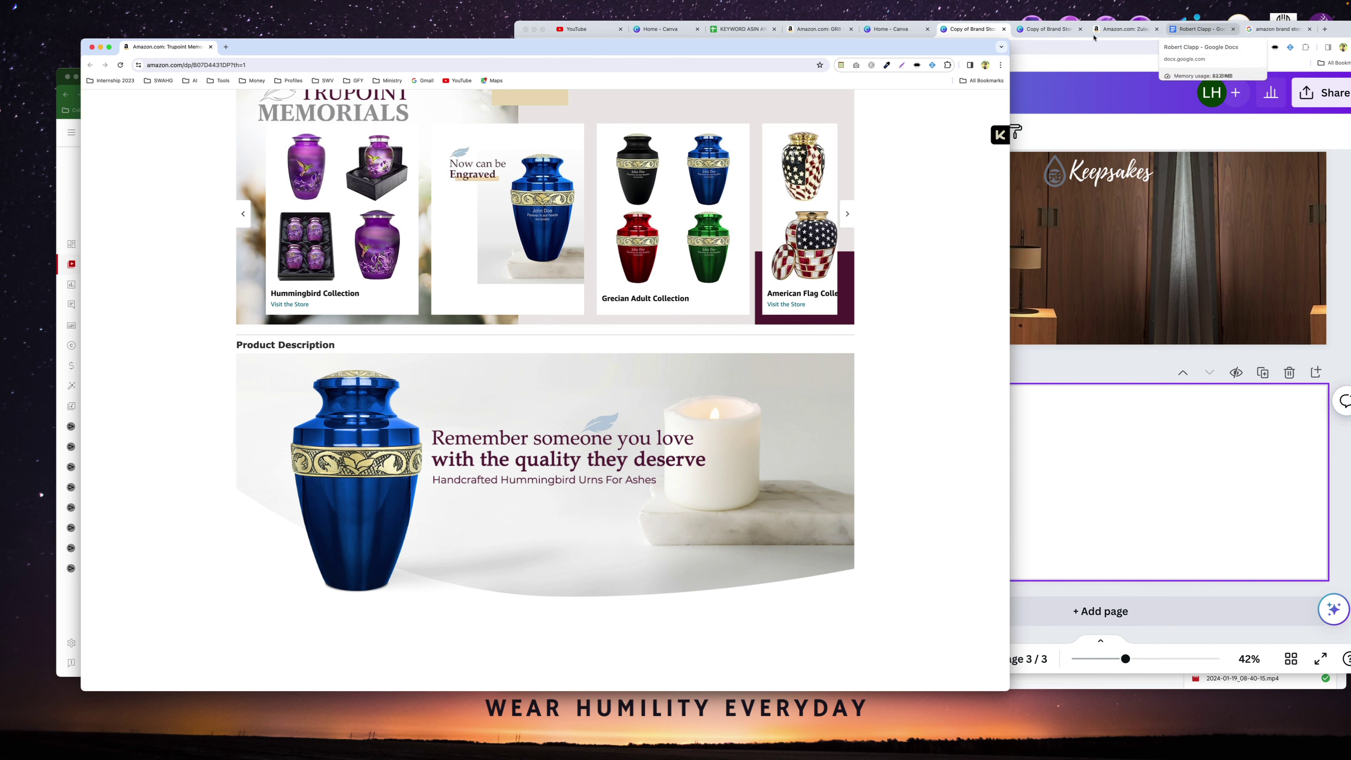
Open the GR8 Keepsakes listing from the ASIN LIST sheet of the keyword spreadsheet and examine its product description.
left_click(1202, 29)
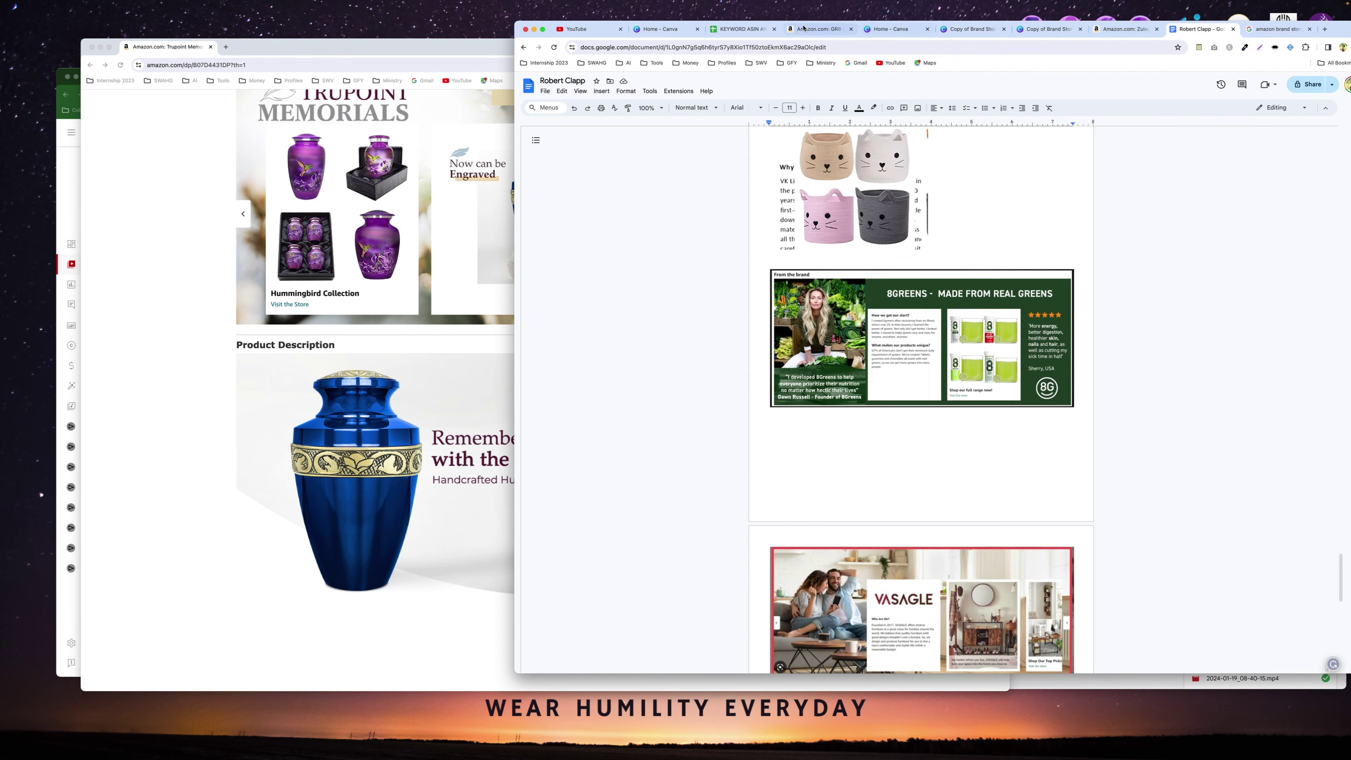
left_click(726, 29)
left_click(599, 238)
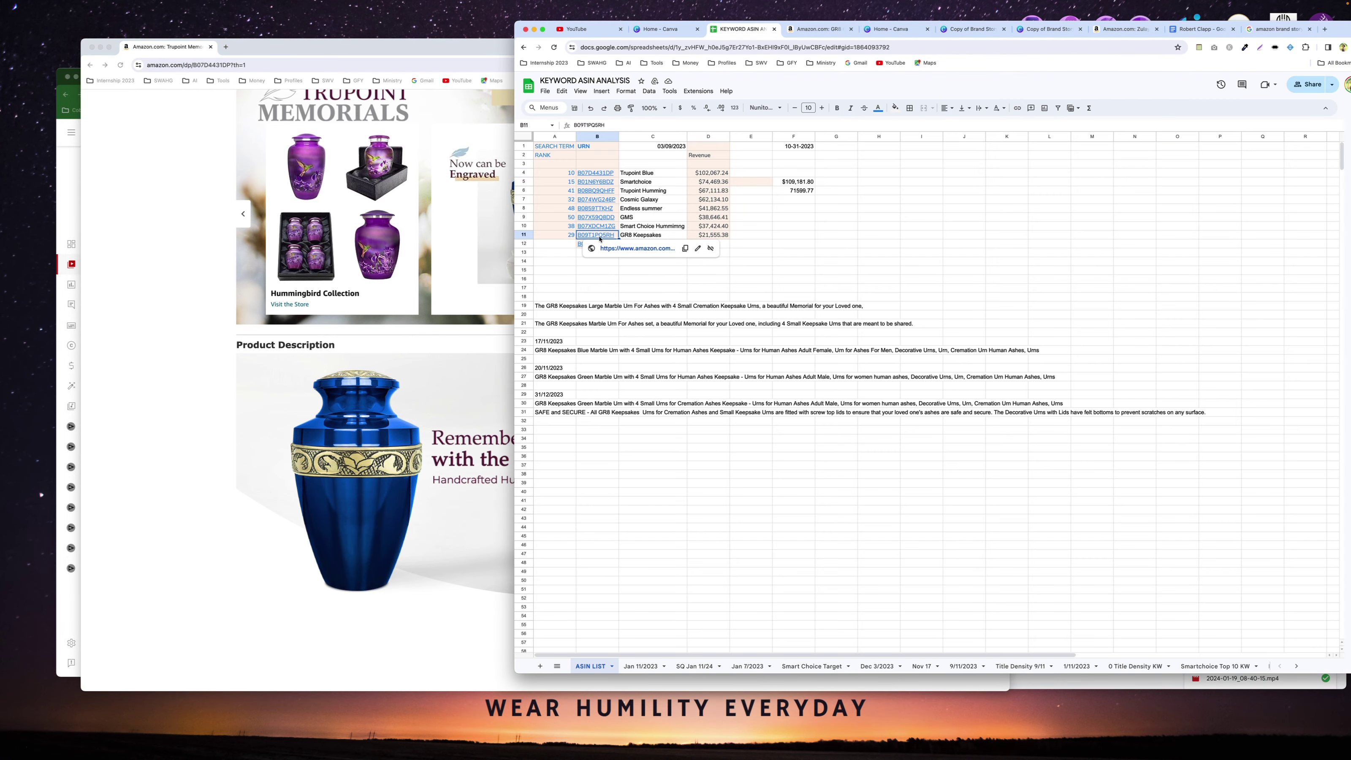
left_click(637, 249)
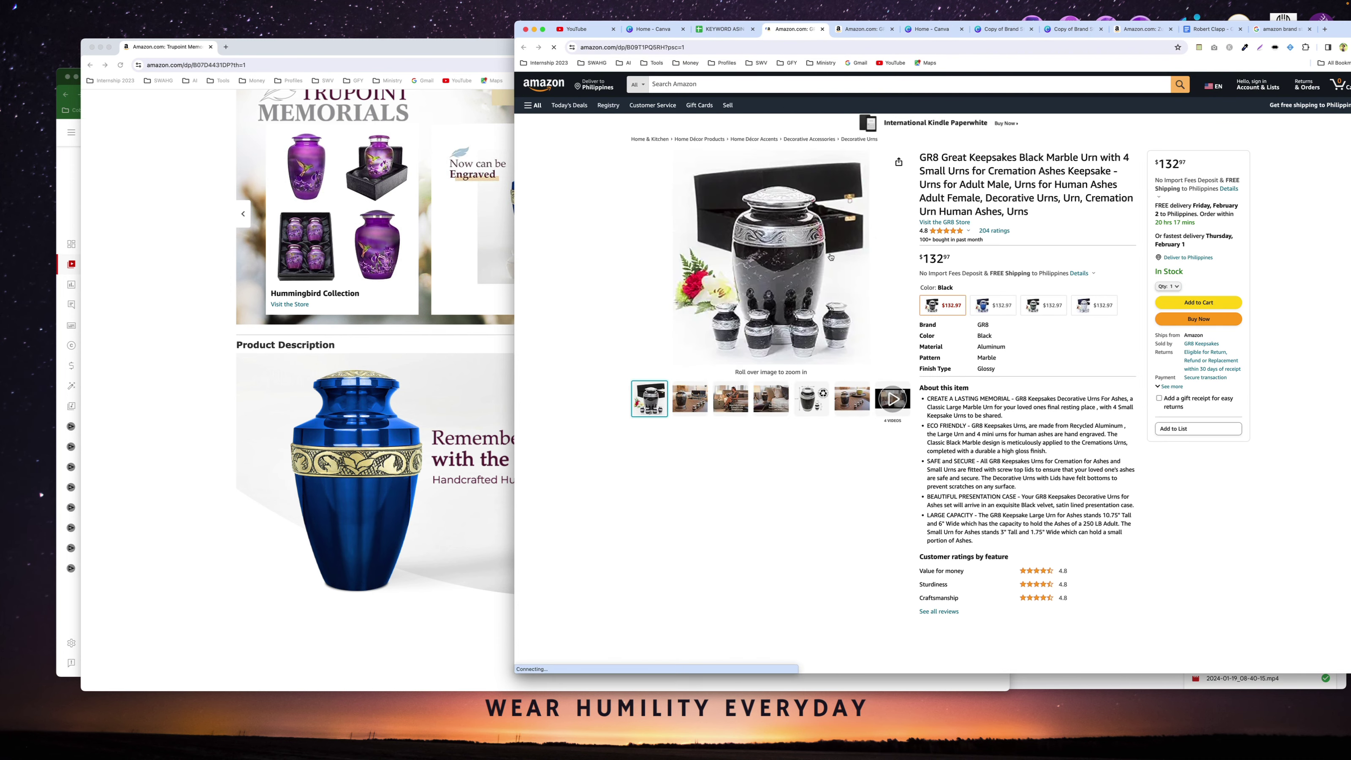
scroll(819, 359, "down", 3)
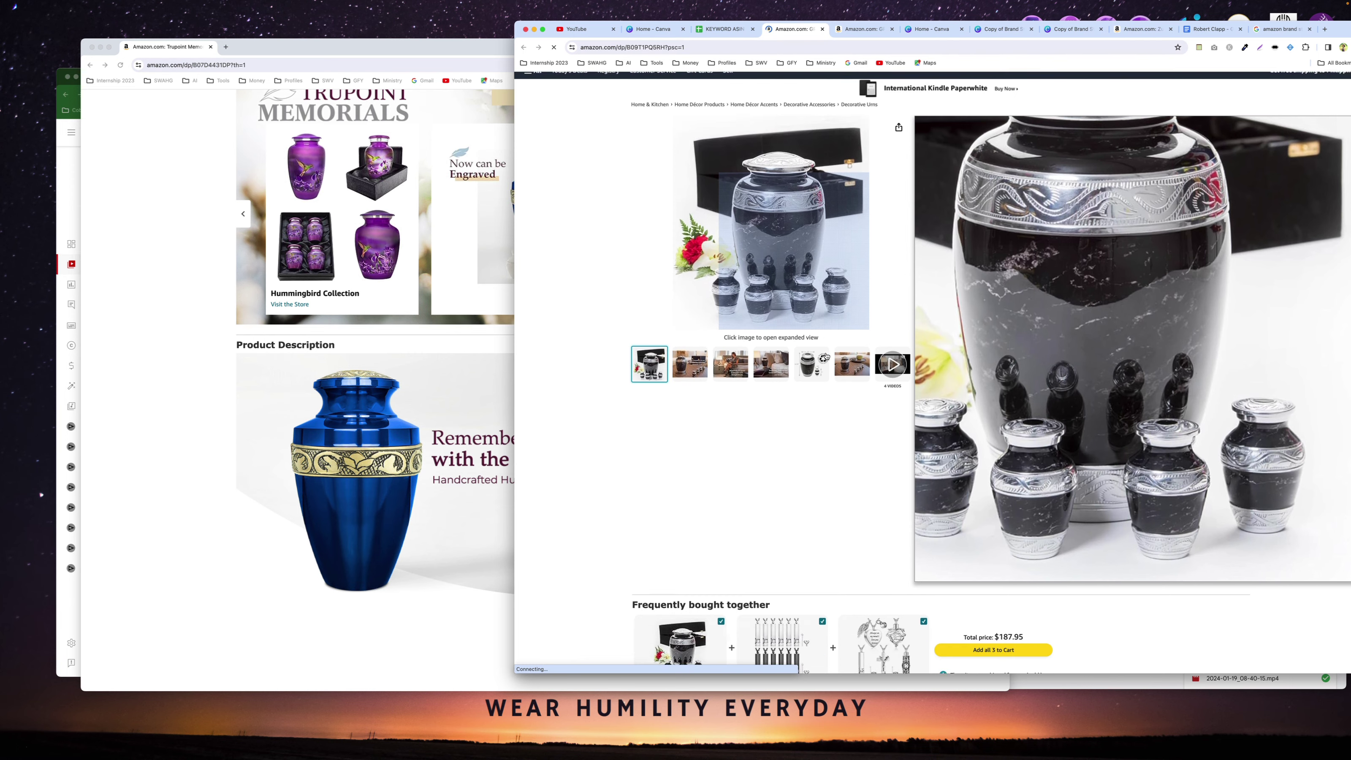
scroll(827, 356, "down", 10)
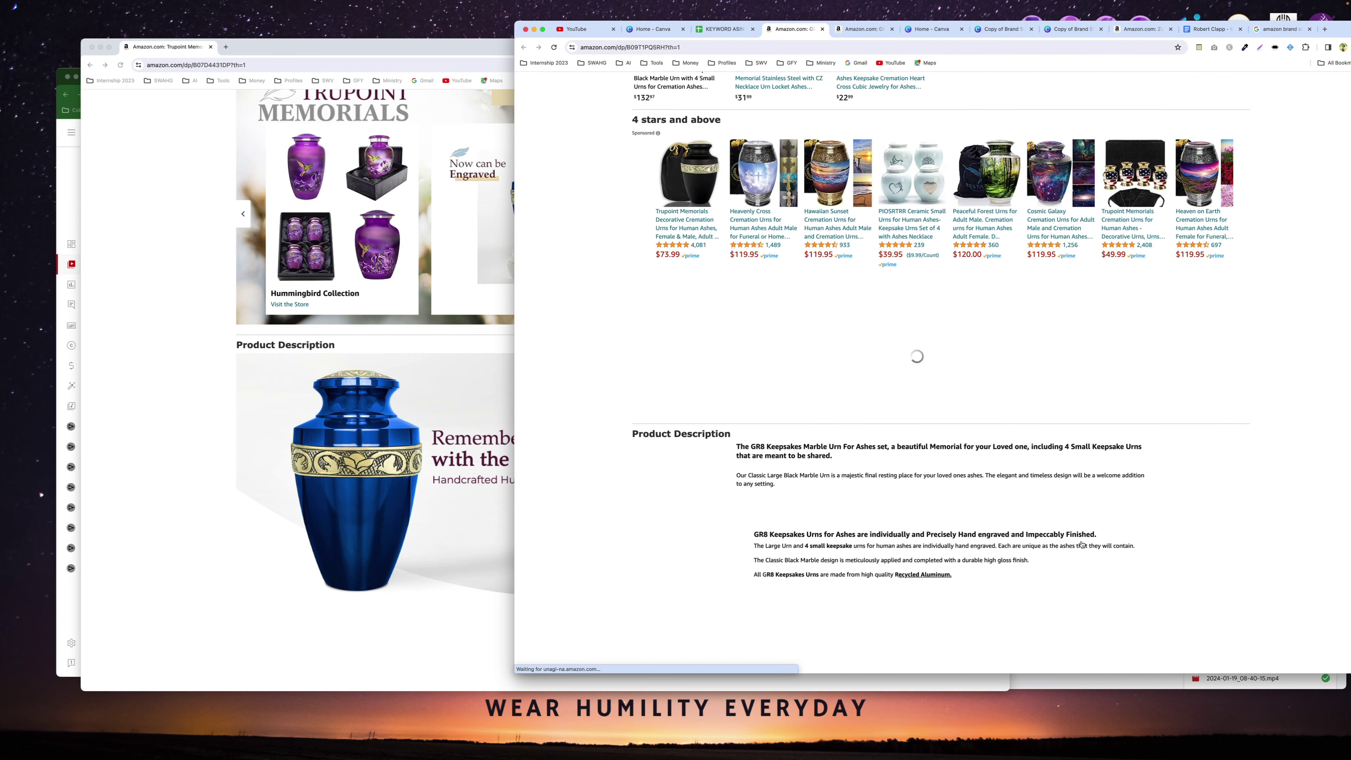
scroll(1079, 542, "down", 8)
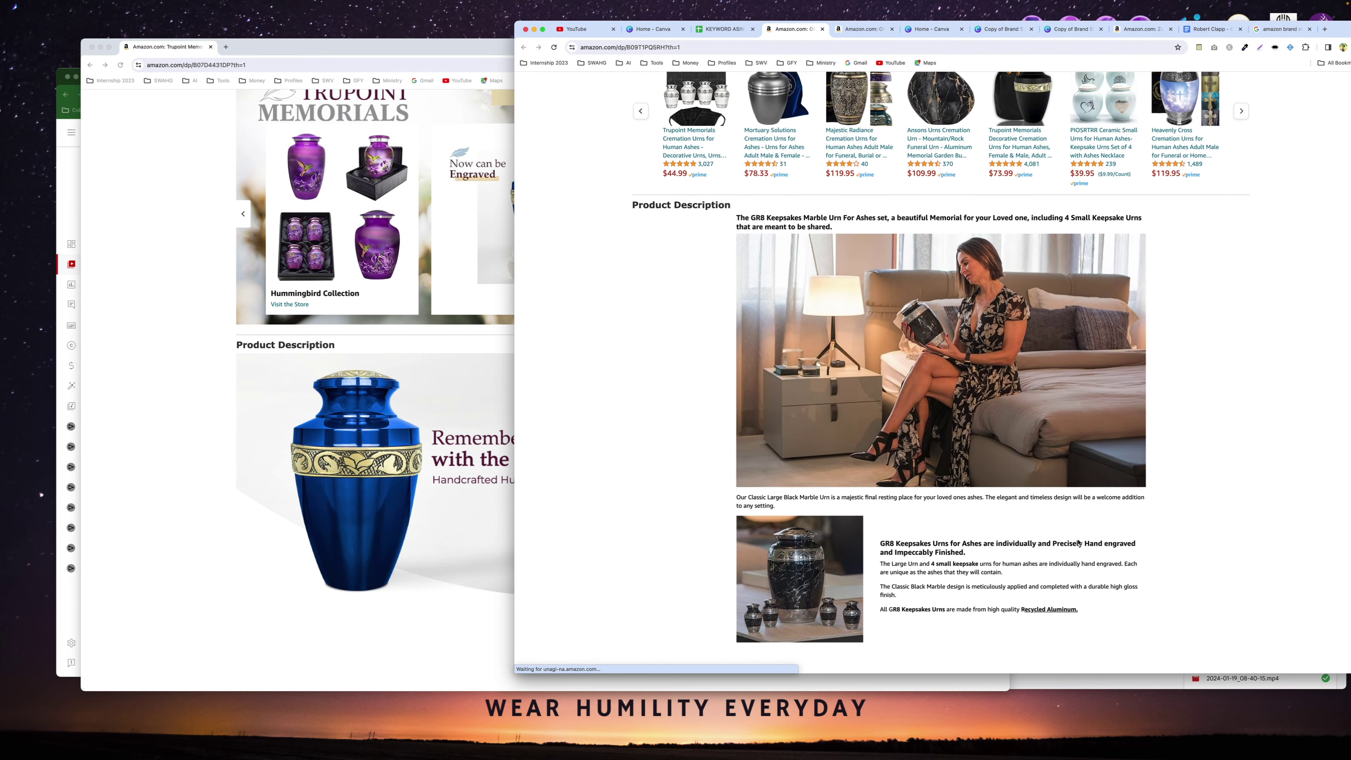